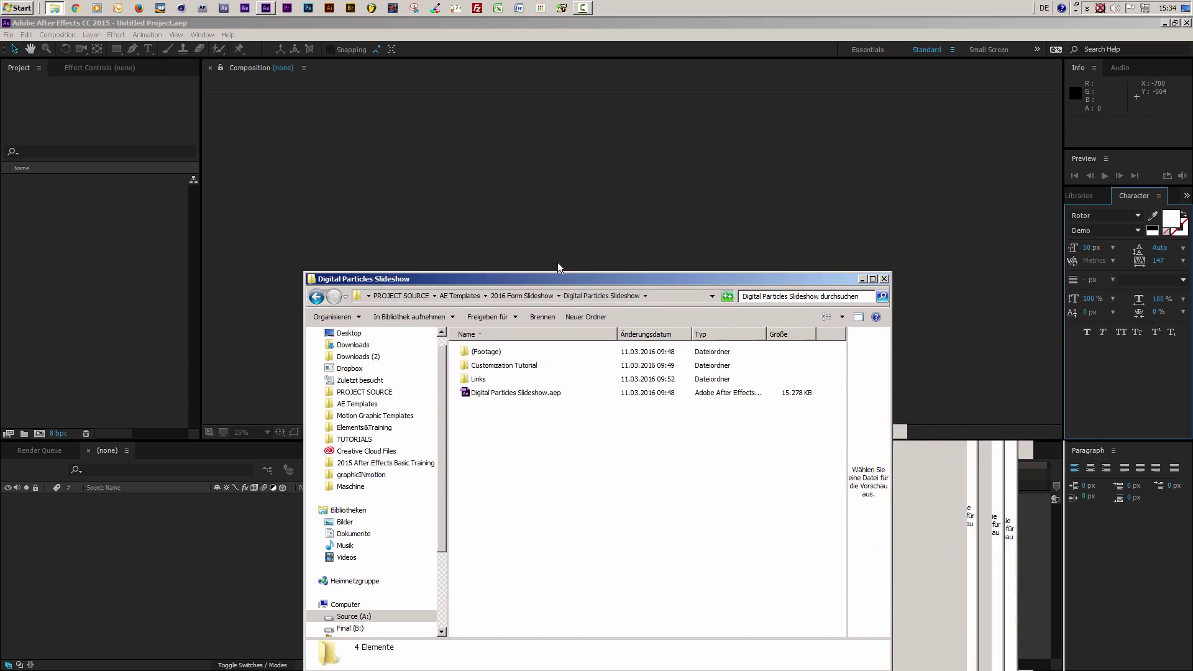
Look through the Links folder of the Digital Particles Slideshow project files, and move the file window out of the way.
left_click_drag(557, 267, 530, 190)
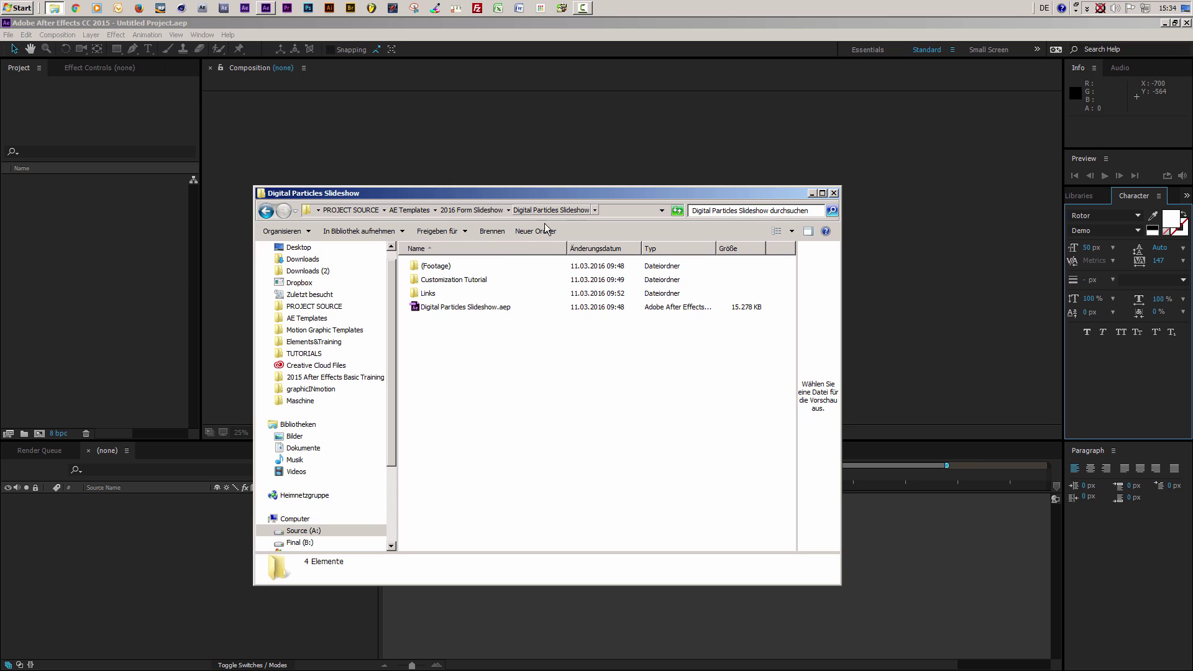
double_click(429, 295)
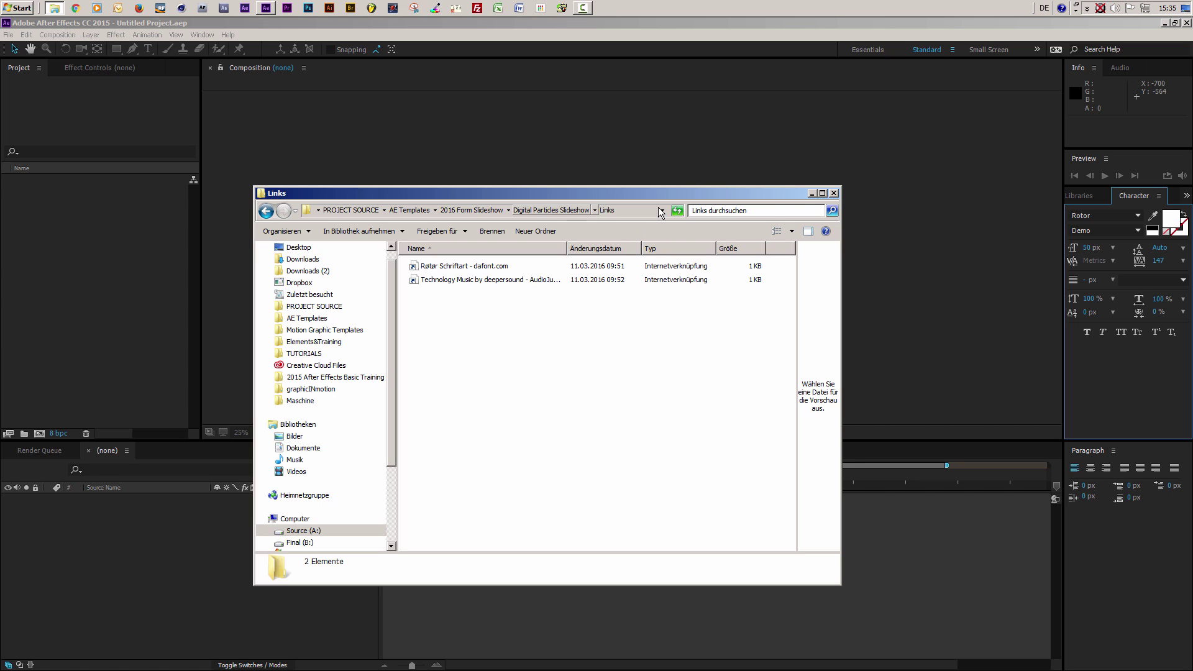
left_click_drag(781, 197, 1192, 298)
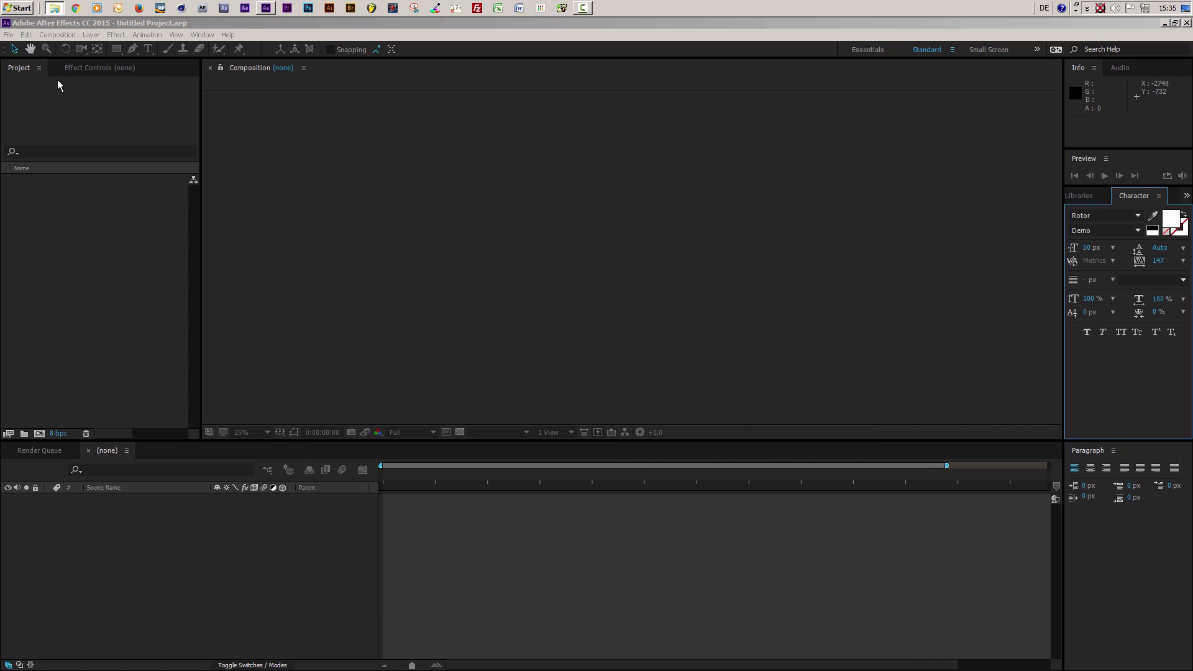
Open the recent project Digital Particles Slideshow and accept its conversion to the current version.
left_click(8, 36)
left_click(38, 73)
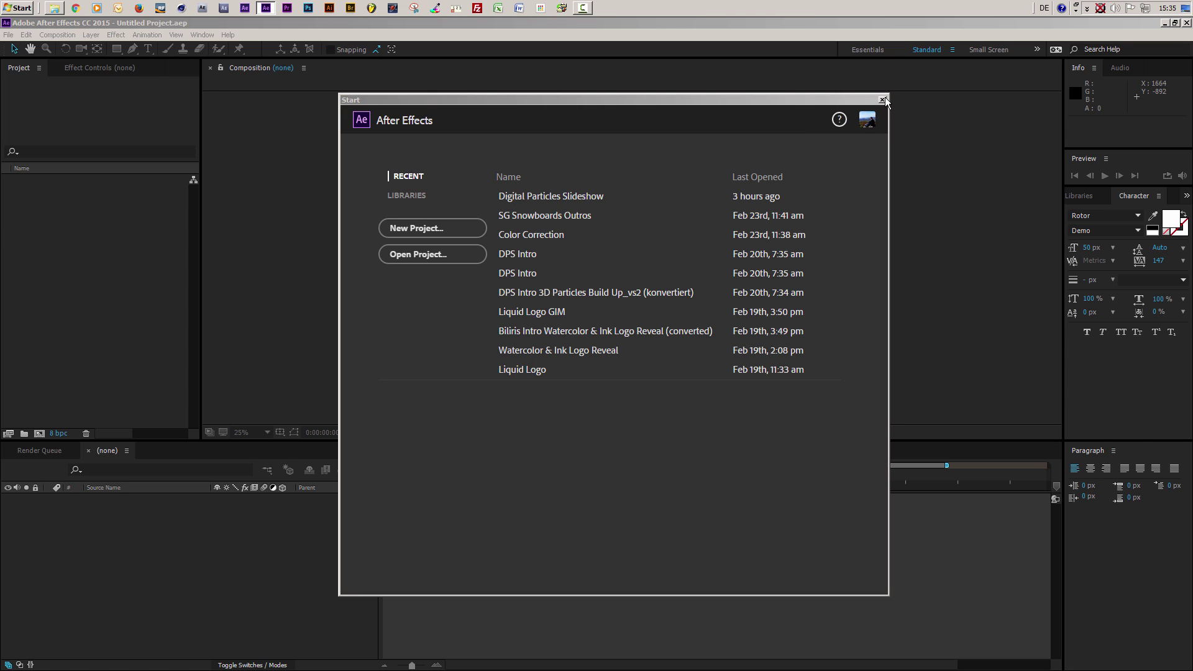
left_click(565, 196)
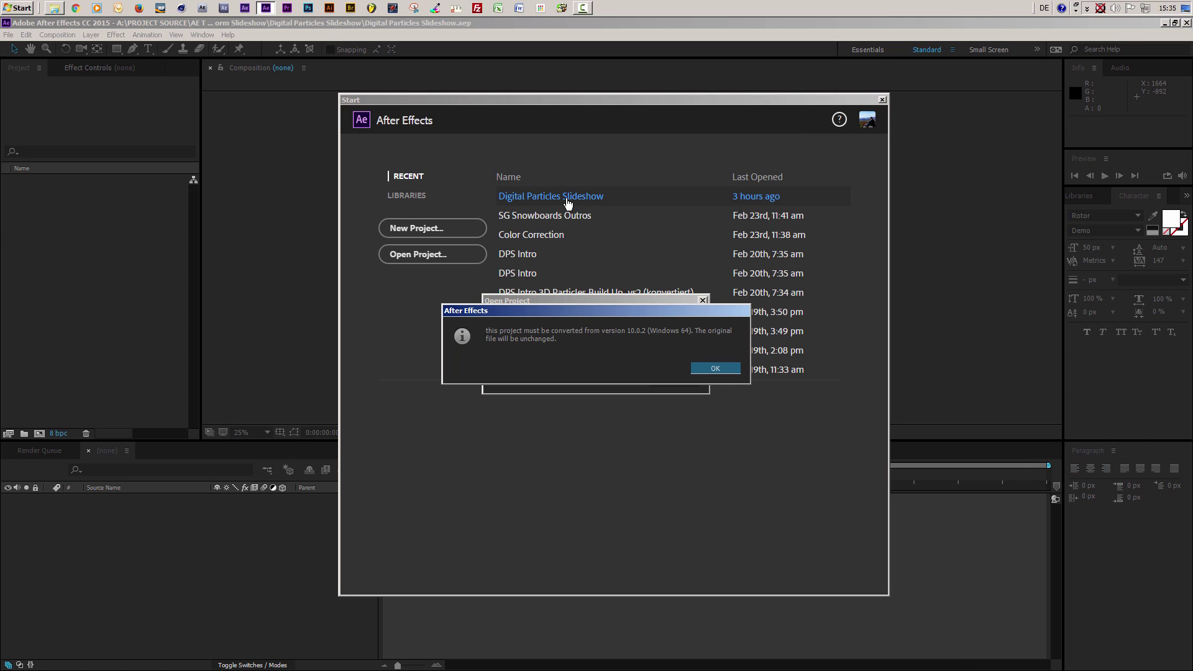
left_click(715, 369)
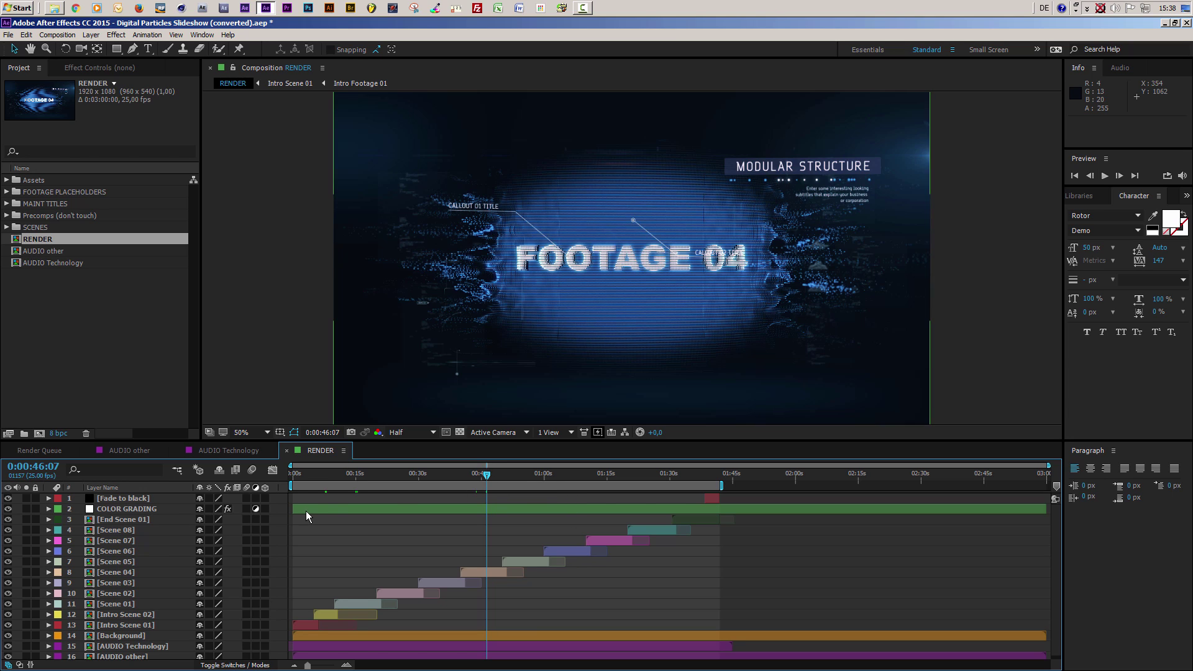
Preview the RENDER composition at several times, from the intro titles through the footage scenes to the end scene.
left_click(304, 482)
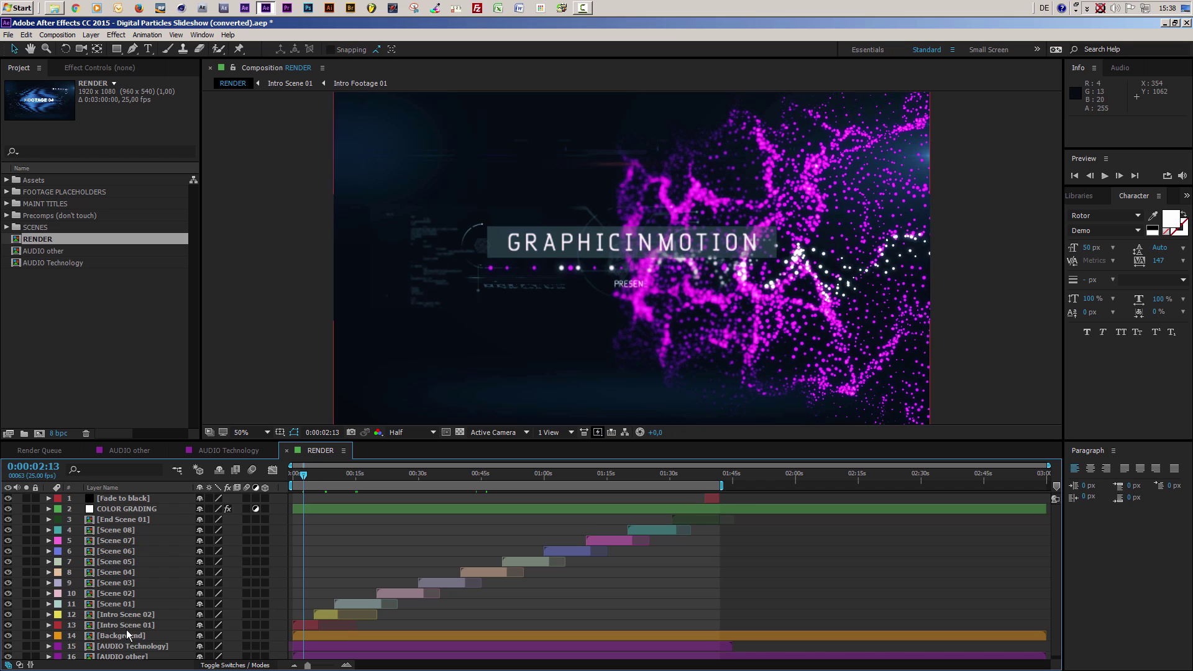
left_click(325, 480)
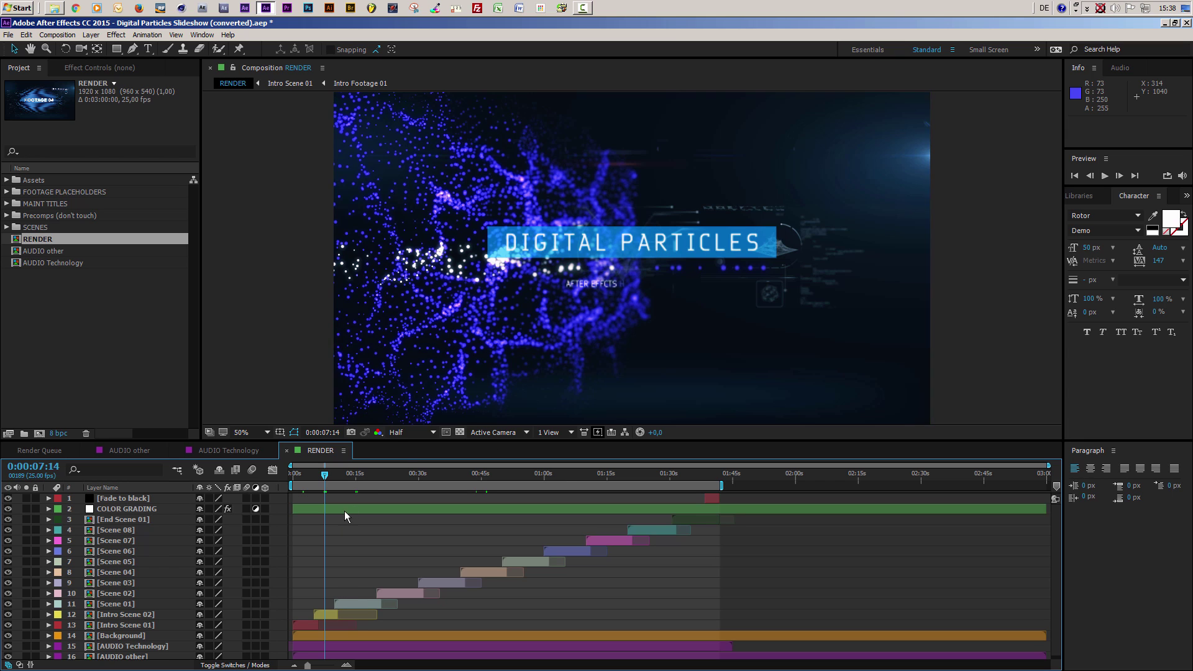
left_click(350, 480)
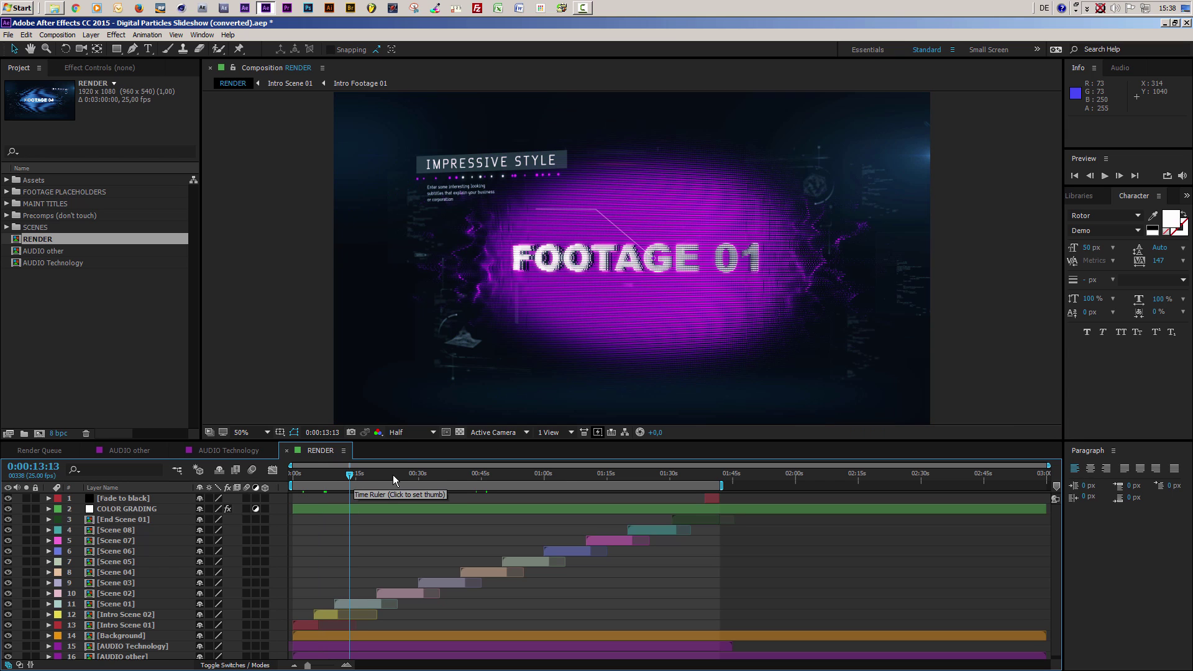
left_click(393, 476)
left_click(440, 482)
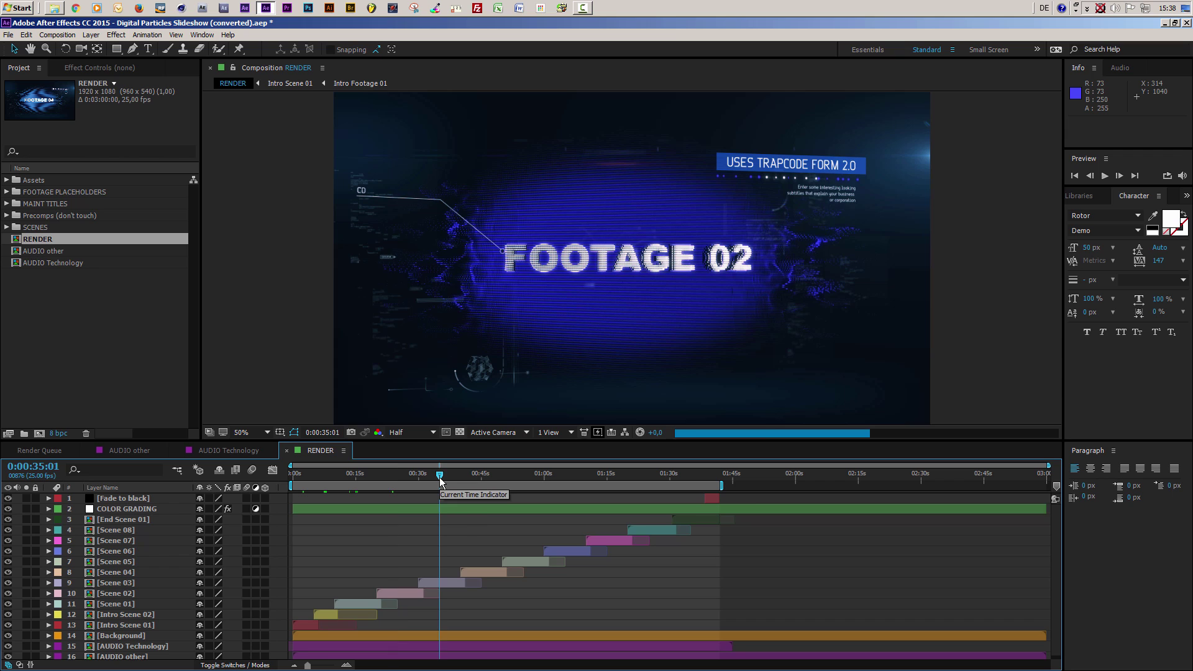
left_click(690, 481)
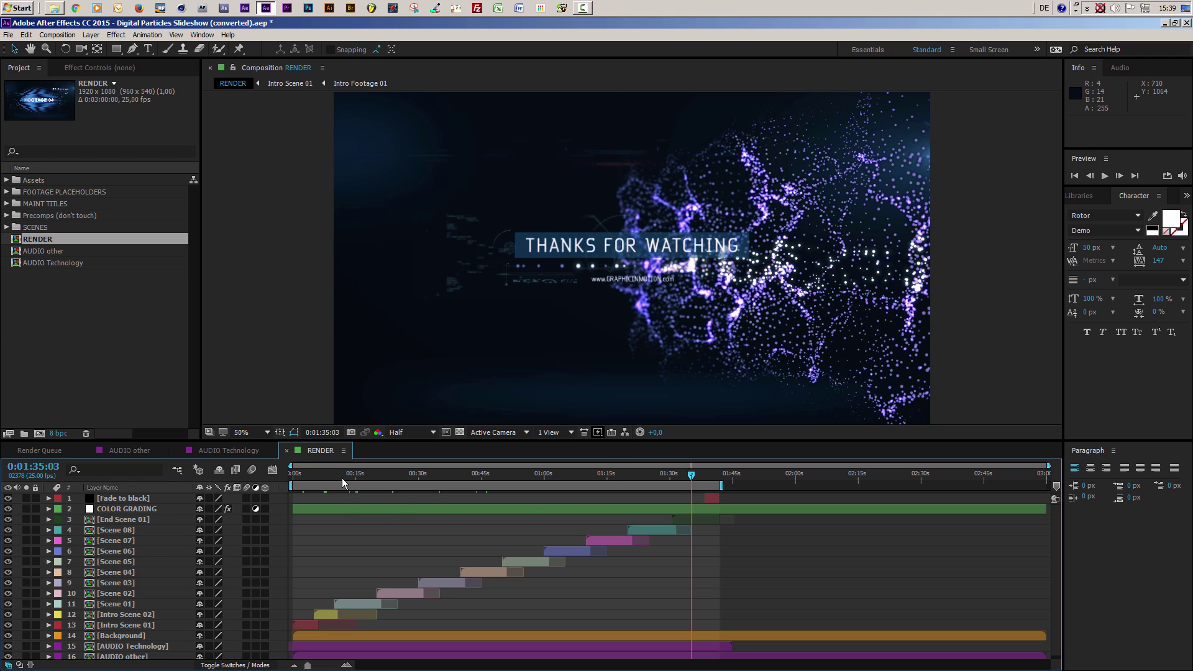
Set the RENDER time to about 0:00:13:09 and open the Scene 01 composition from its layer.
left_click_drag(346, 478, 350, 477)
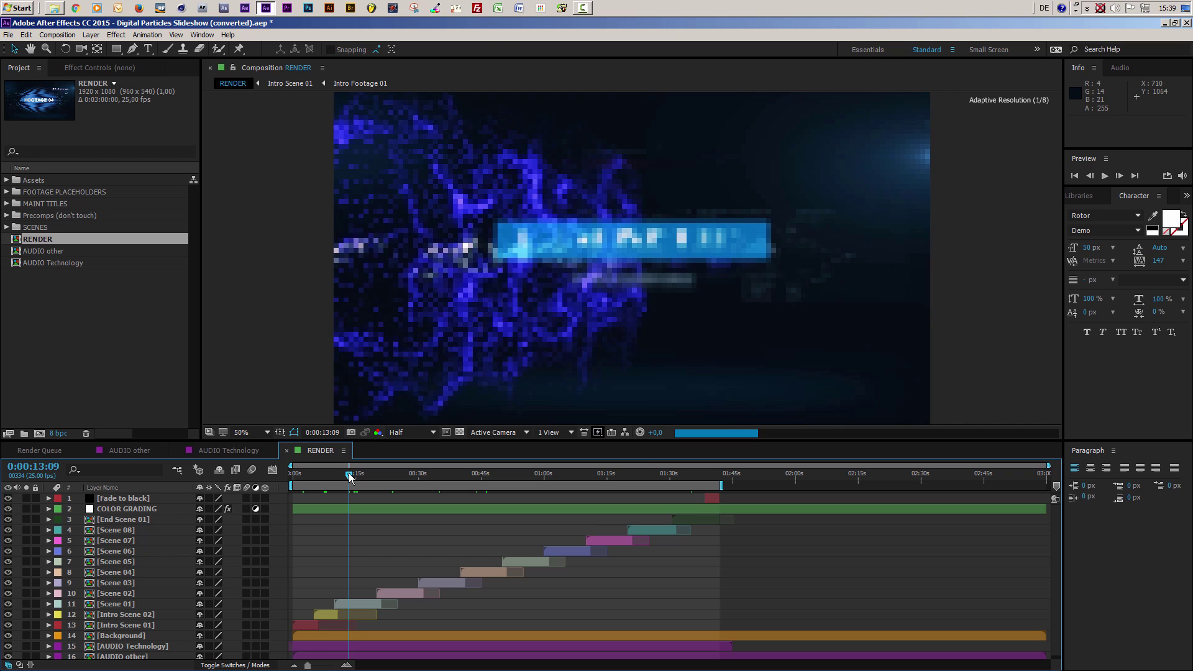
left_click(98, 608)
double_click(92, 606)
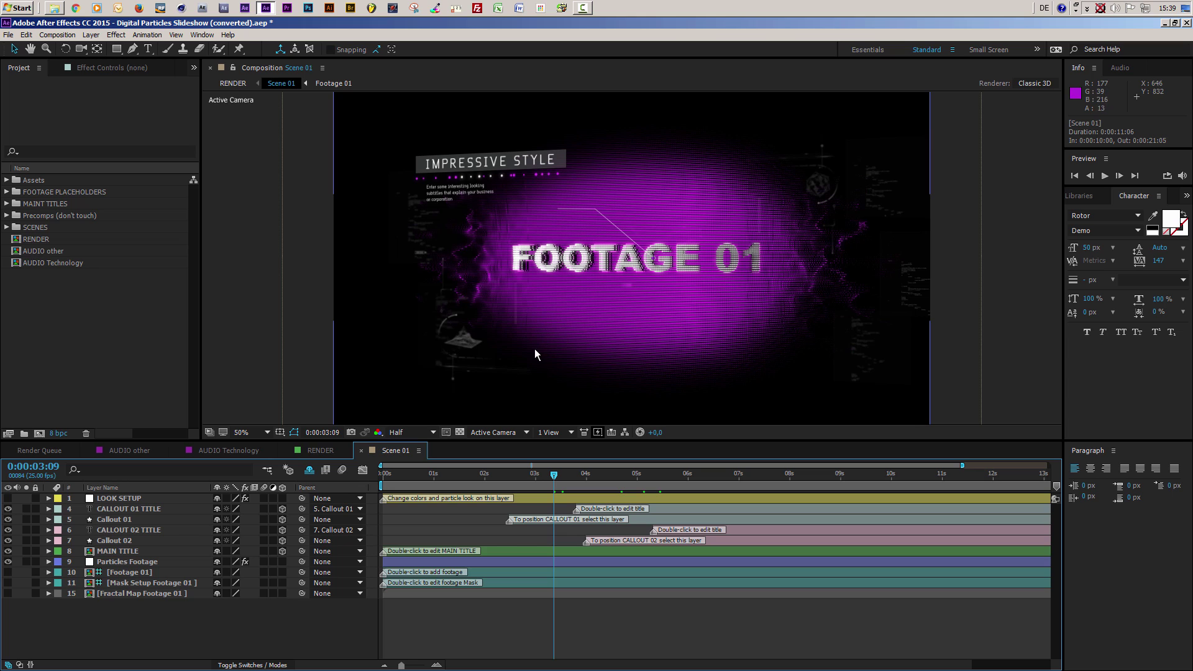
Import the image target-businessman.jpg from the Stockphotos folder into the project as footage.
left_click(9, 35)
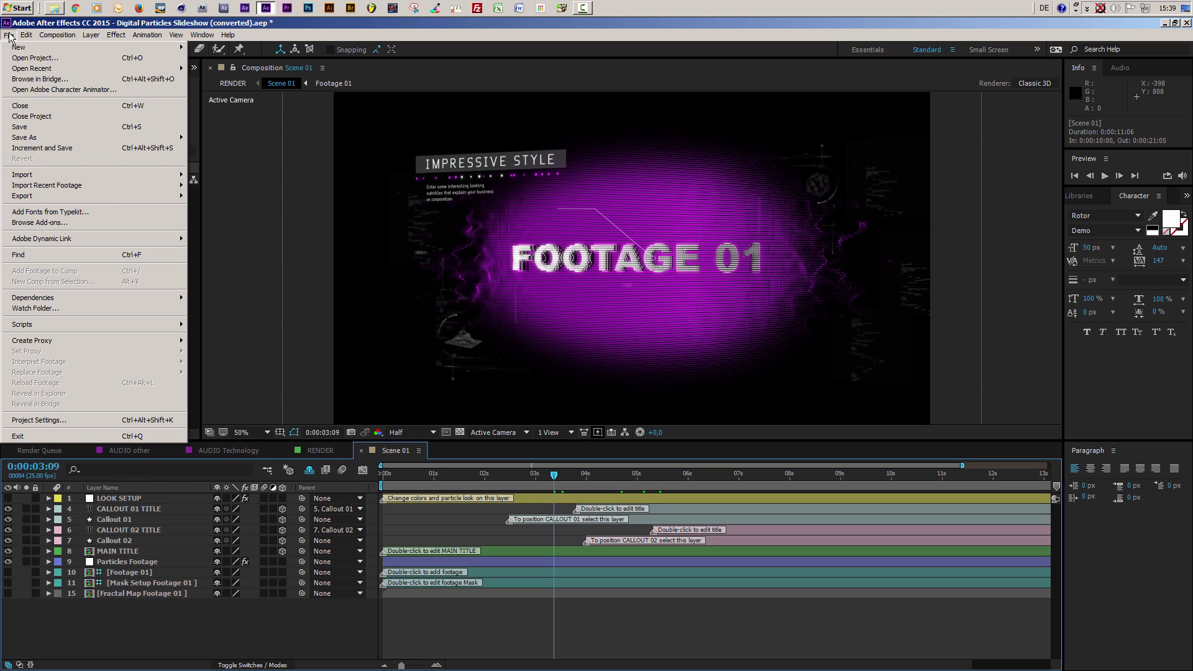
mouse_move(50, 179)
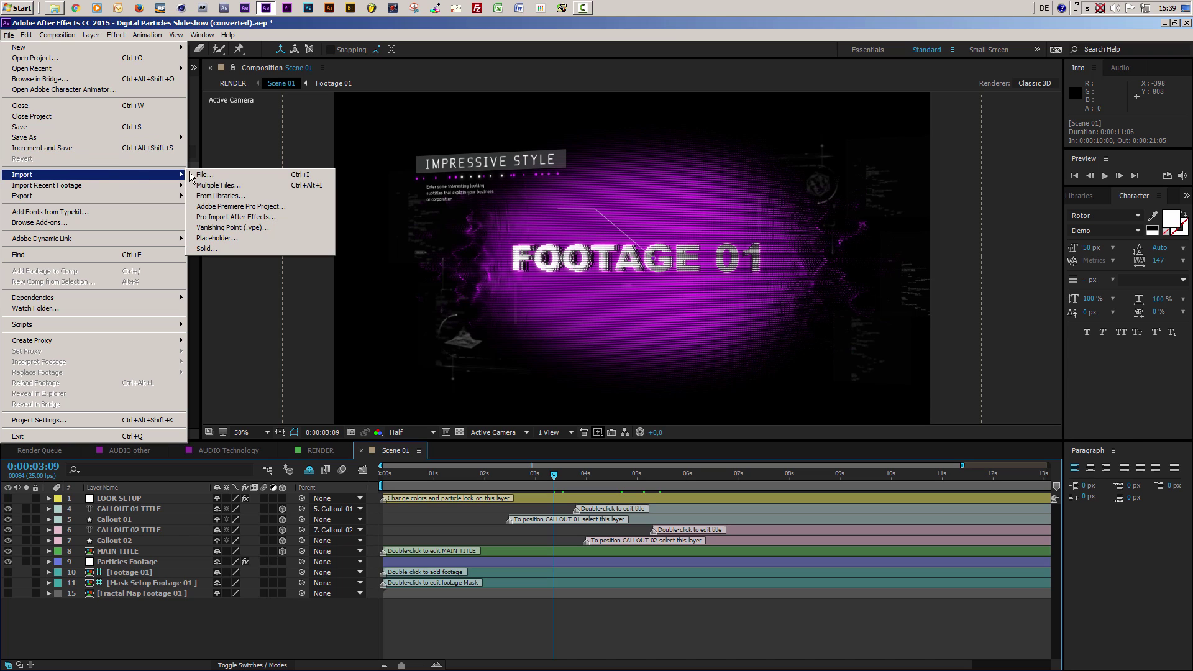
left_click(204, 176)
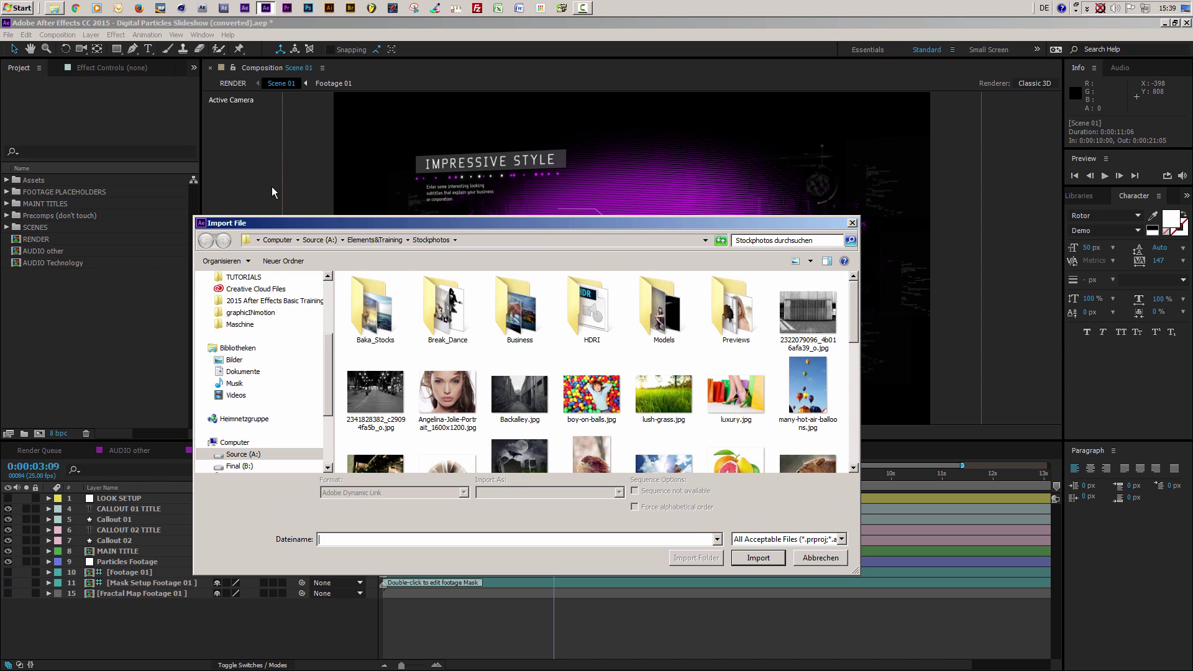
left_click_drag(856, 315, 846, 427)
left_click(743, 390)
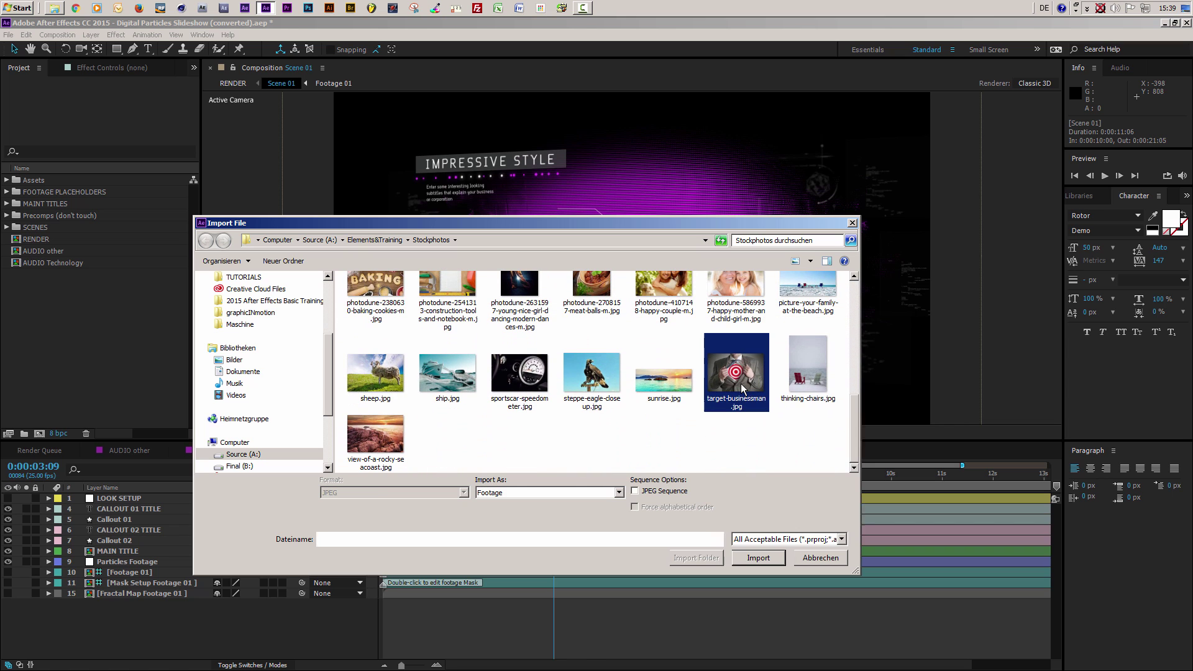
left_click(743, 557)
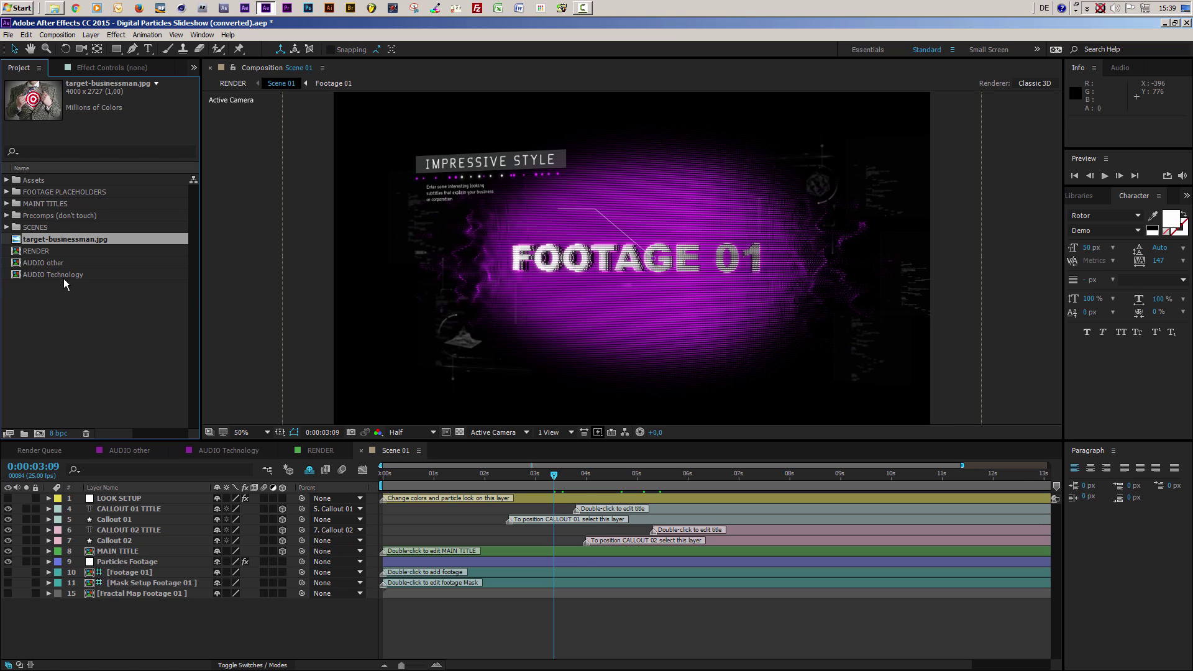
Create a project folder named YOUR FOOTAGE and move target-businessman.jpg into it.
left_click(24, 434)
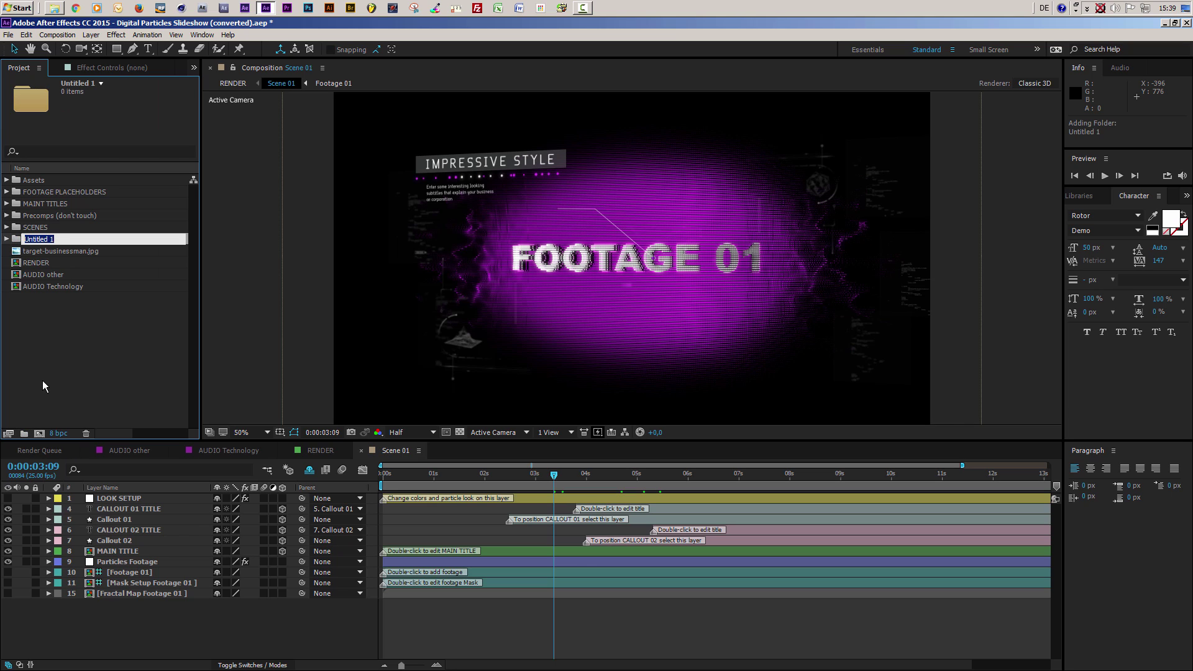
type("YOUR FOOTAGE")
left_click(42, 381)
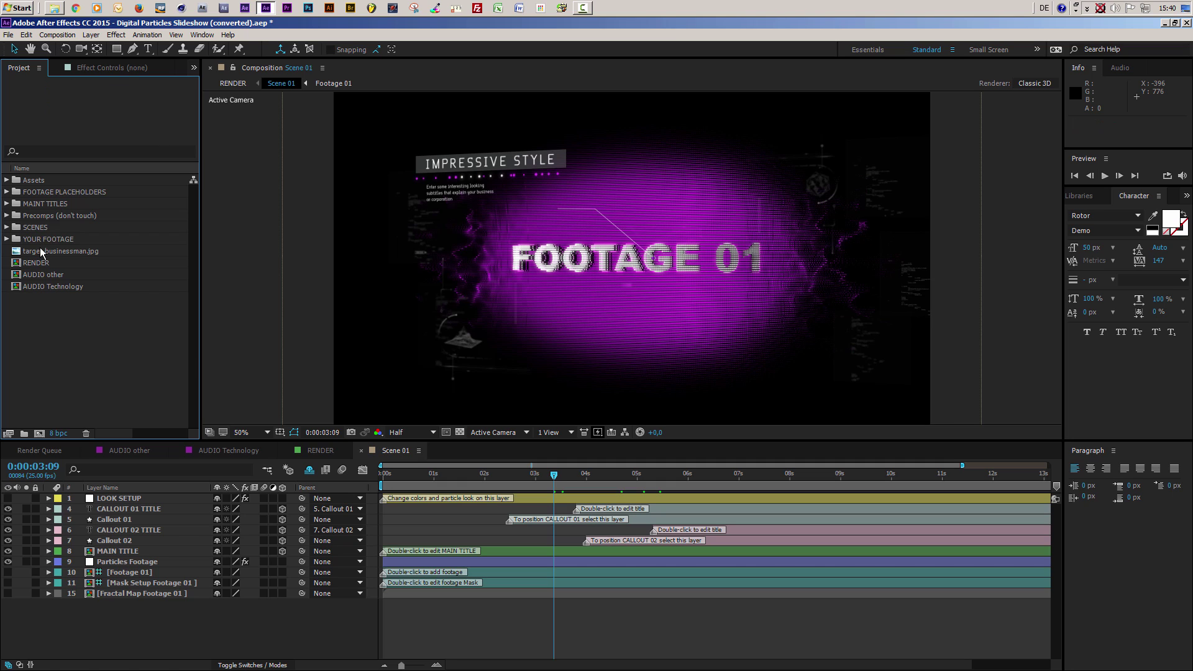
left_click_drag(40, 248, 41, 238)
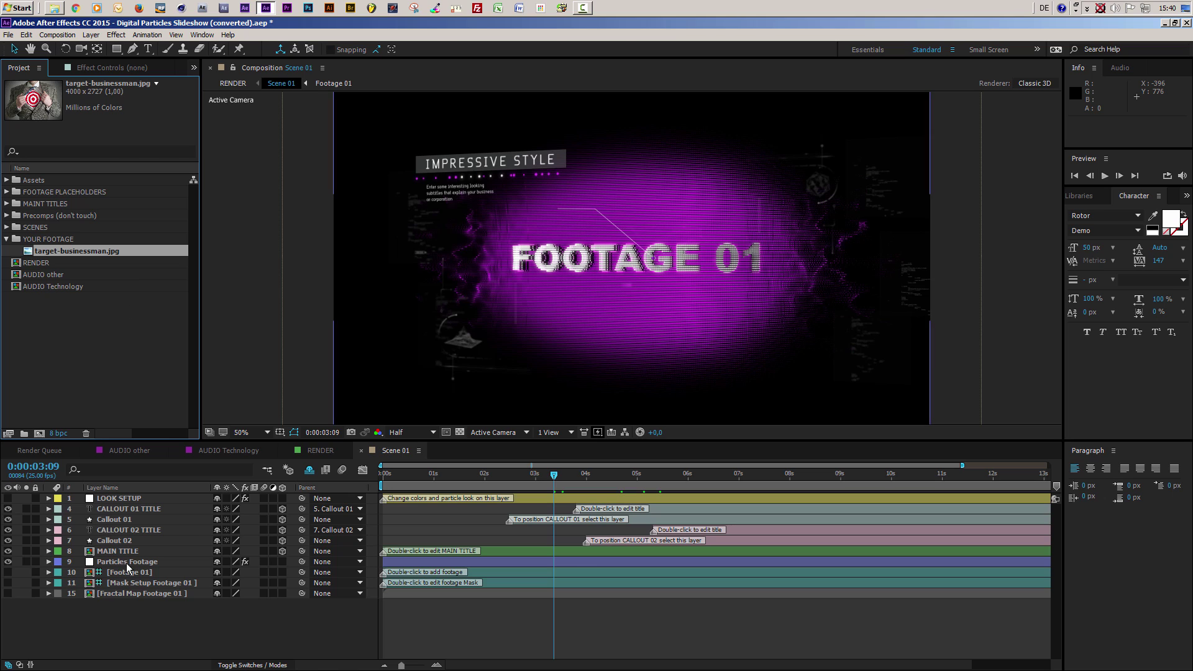
Open the Footage 01 composition from Scene 01 and delete its FOOTAGE 01 text and Medium Magenta Solid 1 layers.
left_click(113, 573)
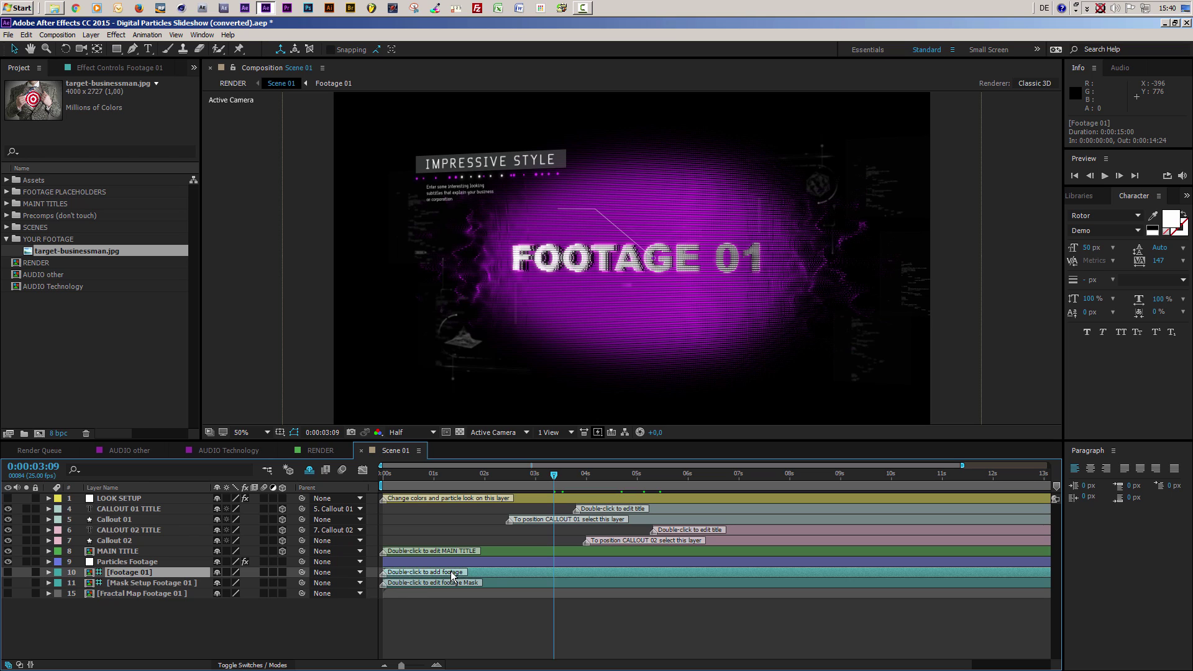
double_click(124, 572)
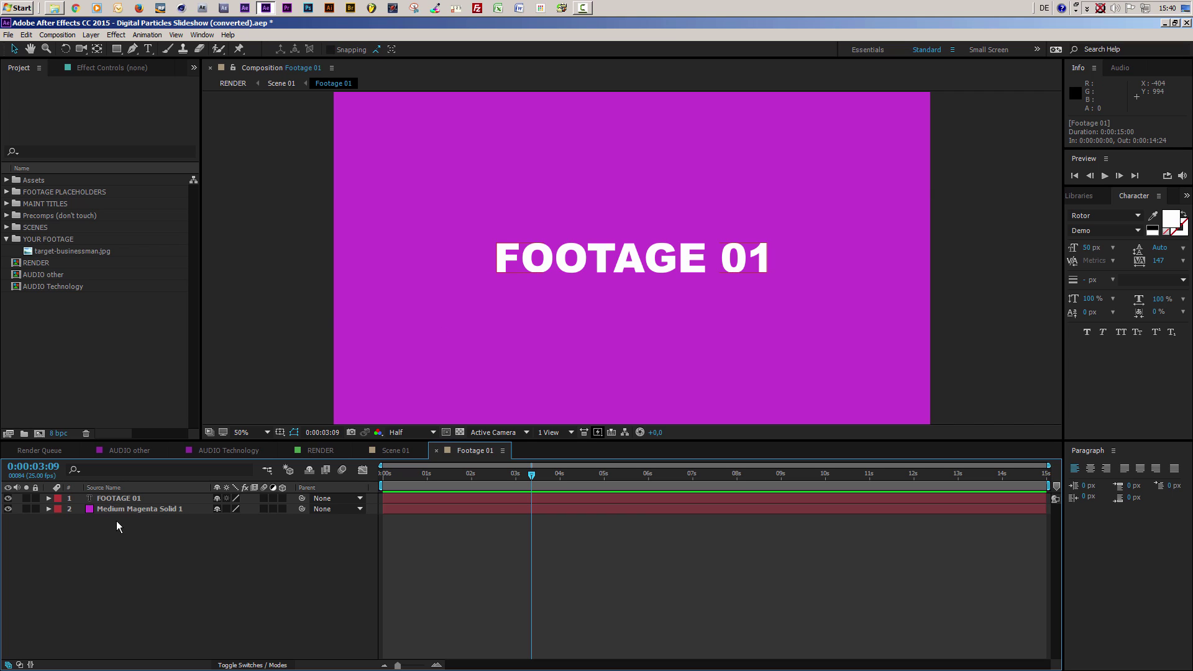
left_click(8, 498)
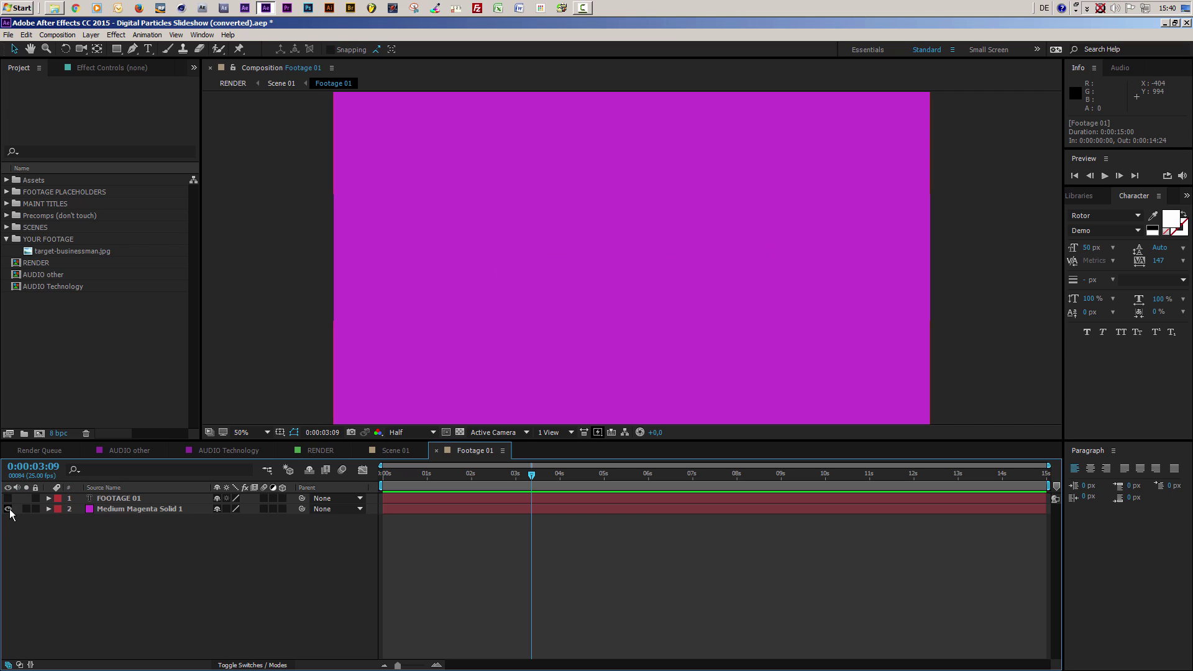
left_click(8, 509)
left_click(114, 499)
left_click(117, 509, "shift")
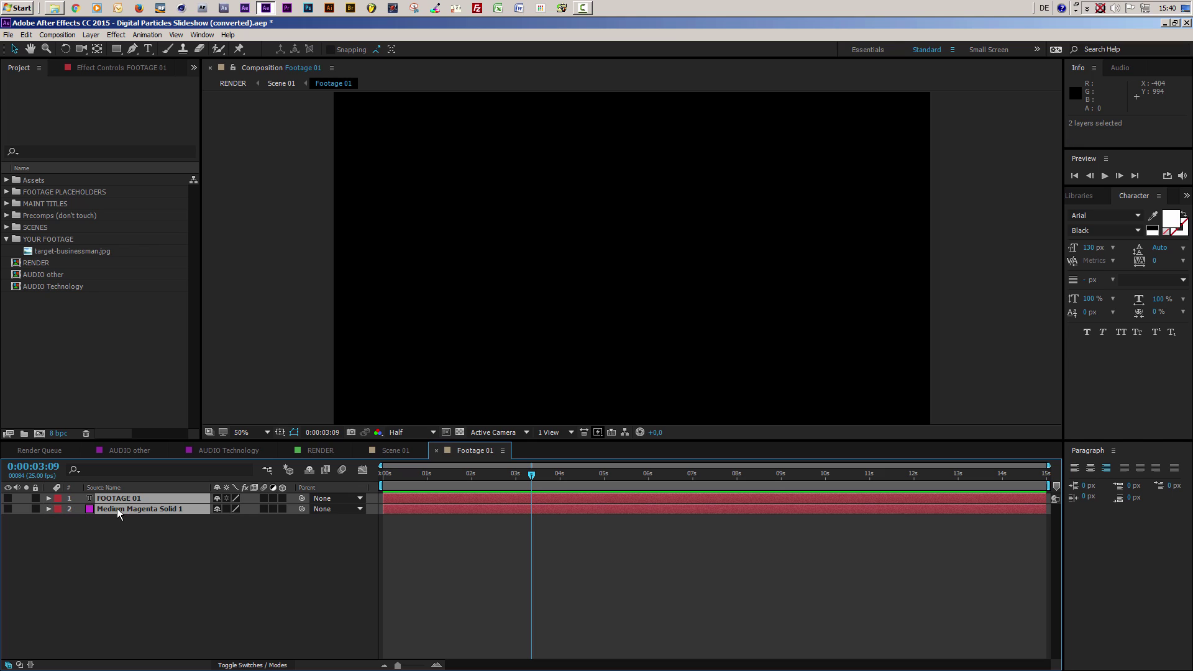
key("Delete")
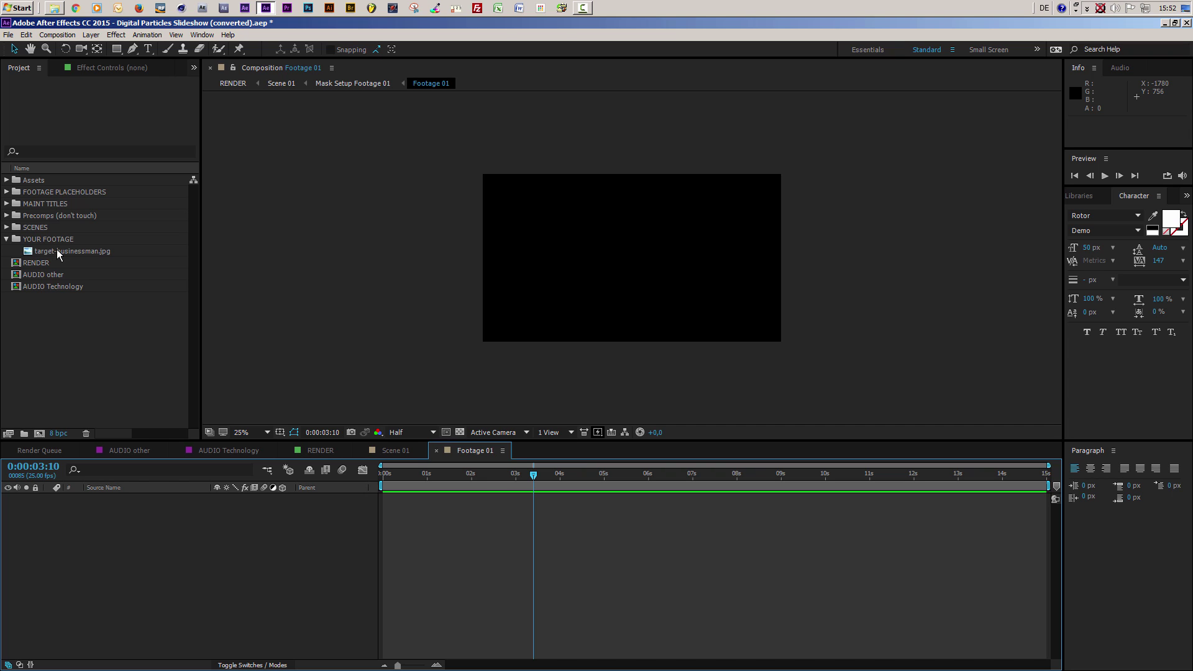
Add target-businessman.jpg to the Footage 01 composition and scale the layer to 39%.
left_click_drag(57, 249, 151, 524)
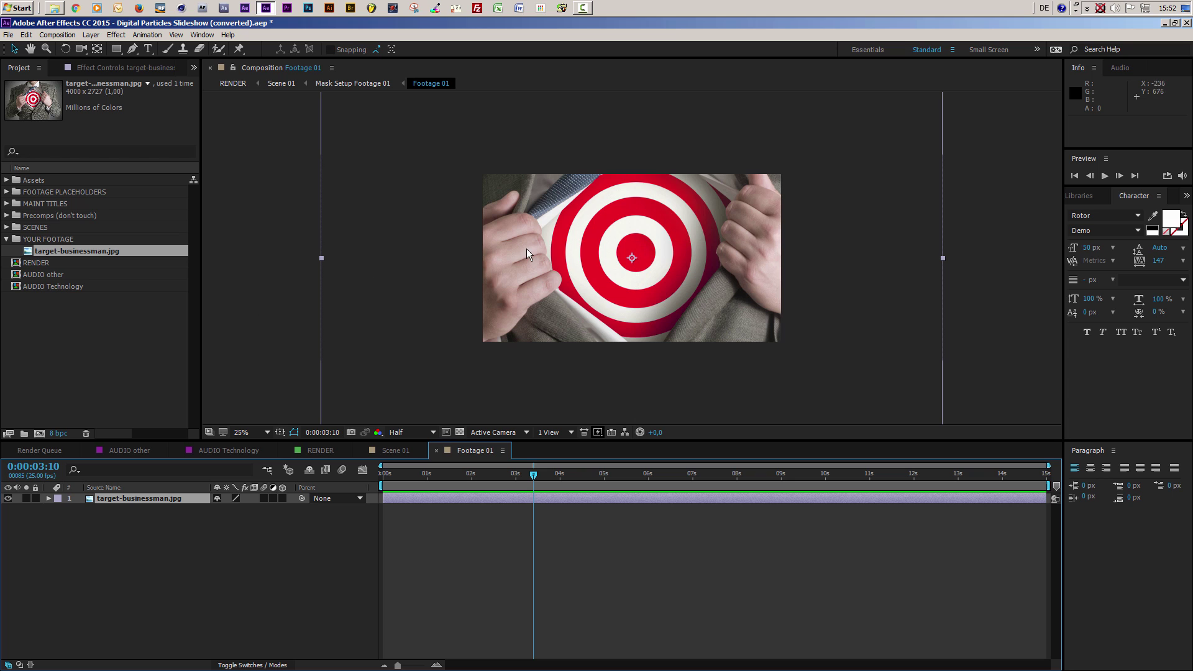
key("s")
left_click_drag(259, 513, 218, 509)
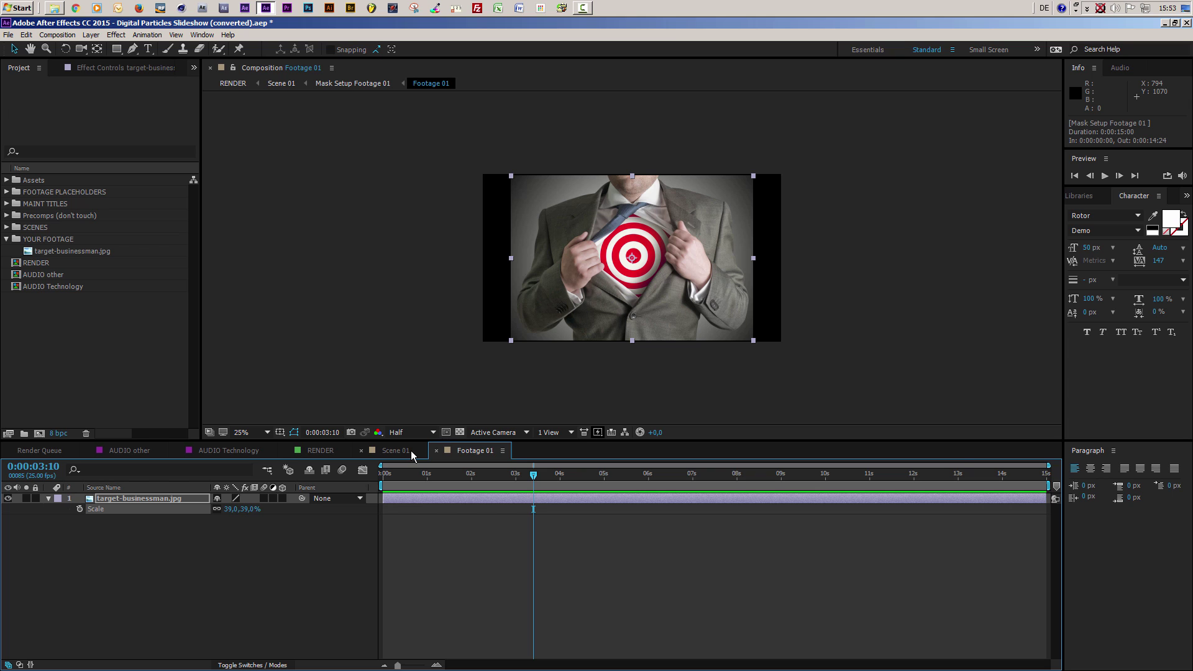
Return to Scene 01, open its Mask Setup Footage 01 composition and select the EDIT MASK layer.
left_click(410, 450)
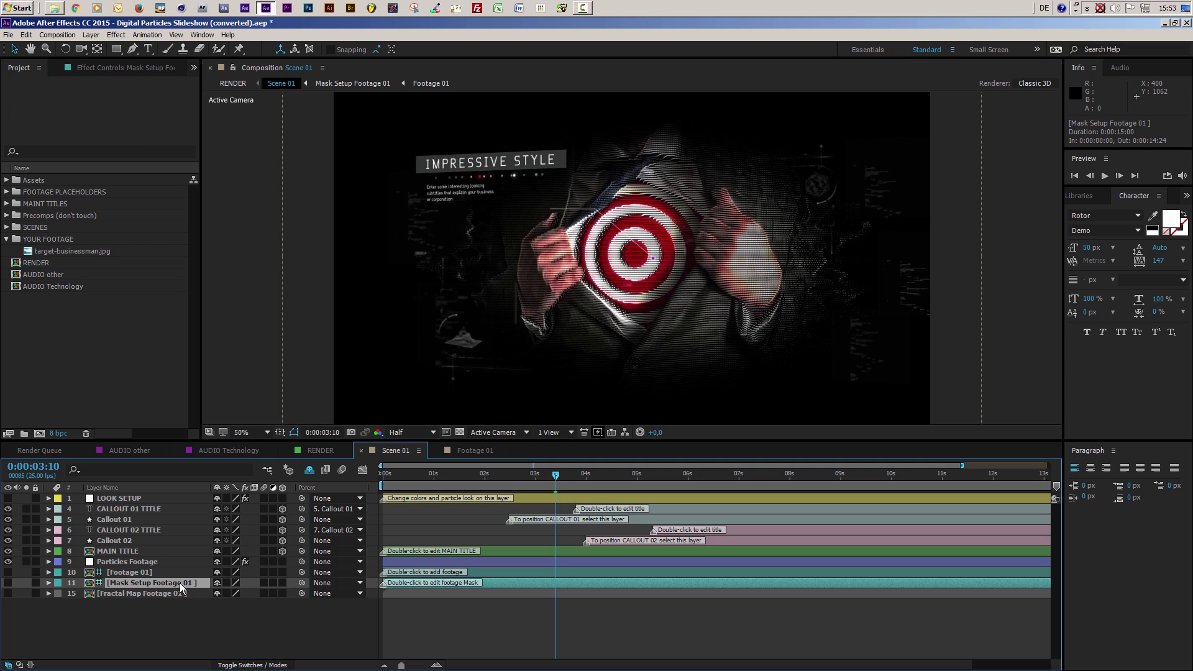
double_click(129, 585)
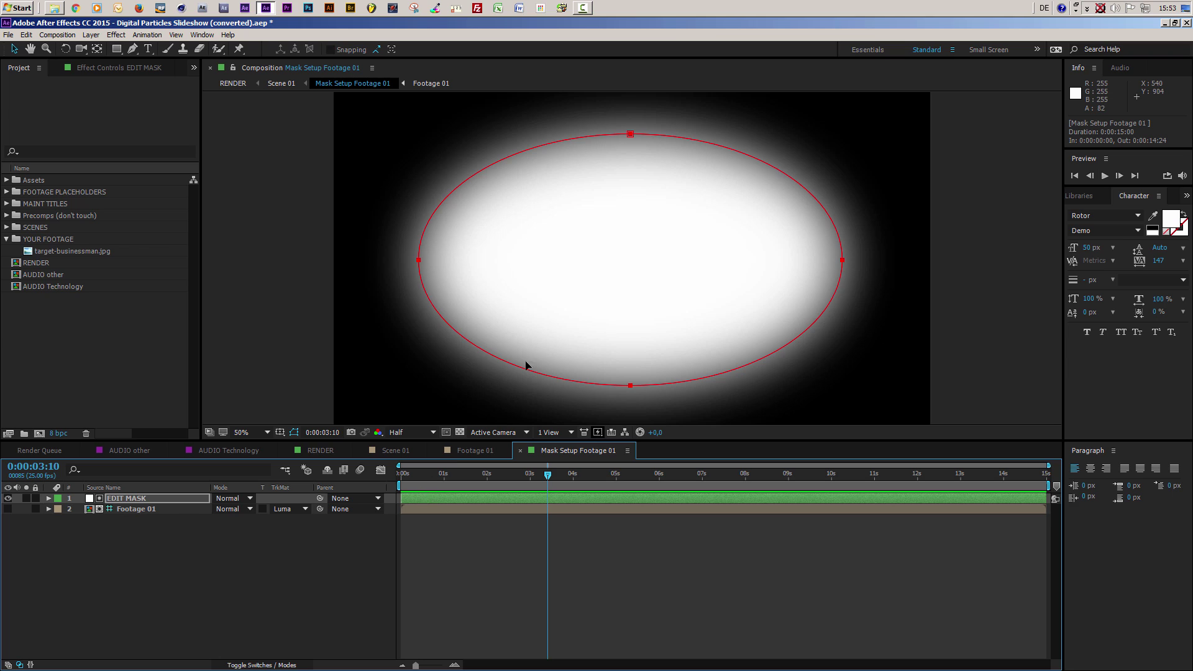
left_click(162, 499)
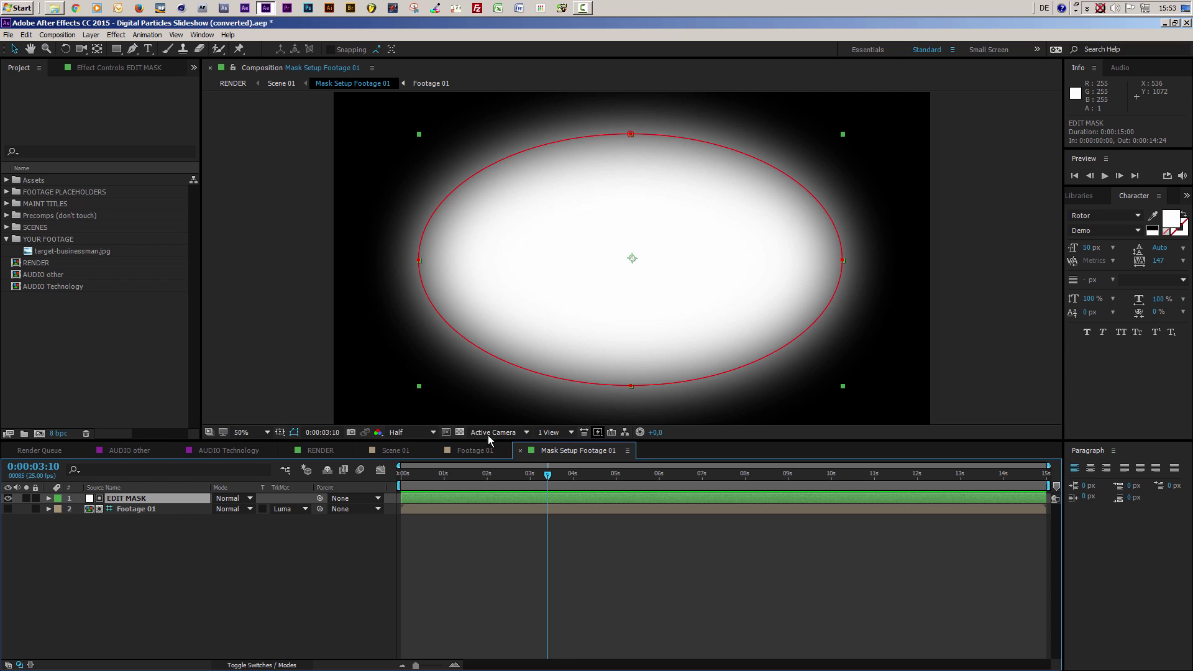
Compare Scene 01 at 0:00:07:10 with the elliptical mask in Mask Setup Footage 01, ending in Scene 01.
left_click(395, 450)
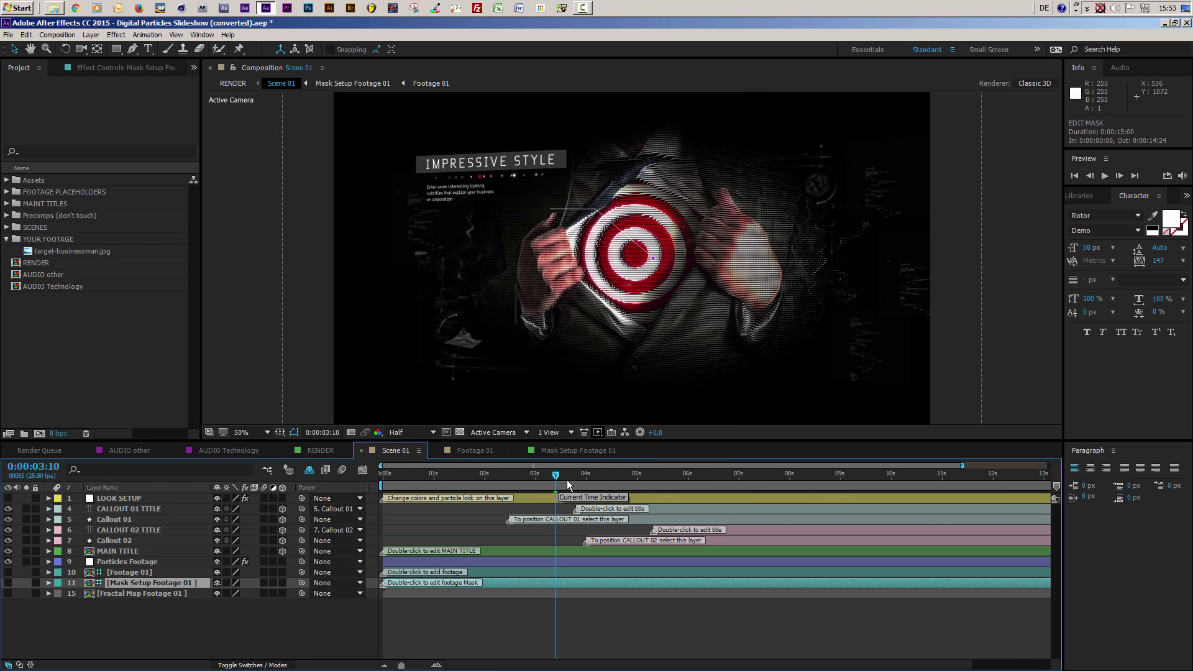
left_click(758, 474)
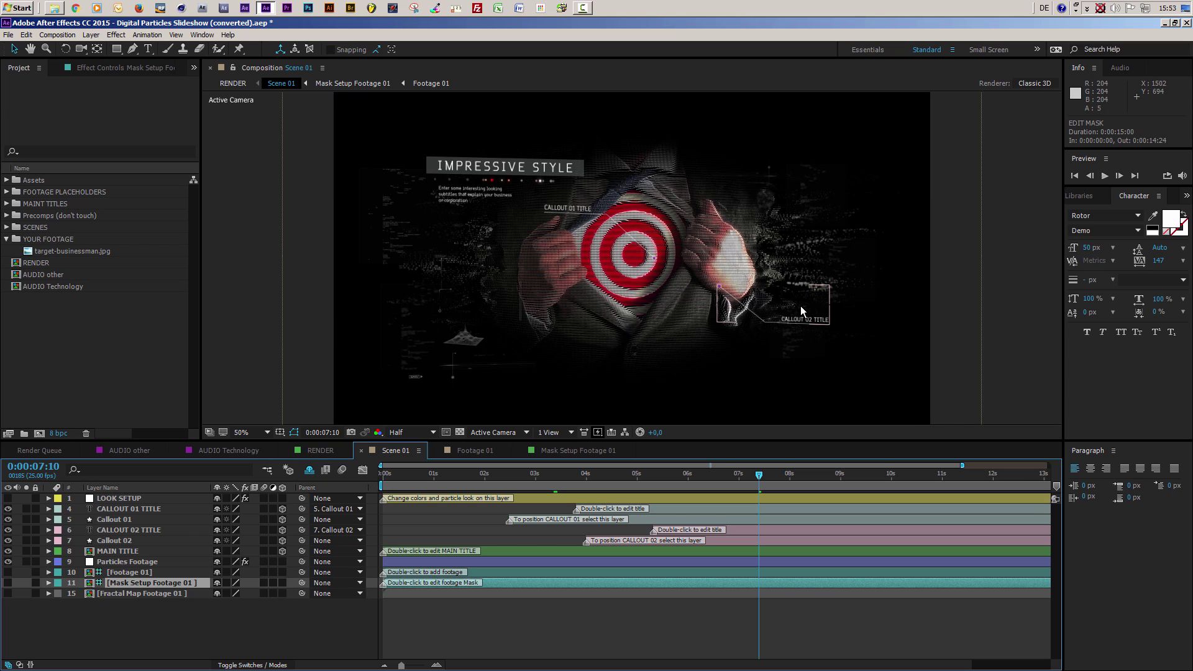
left_click(573, 452)
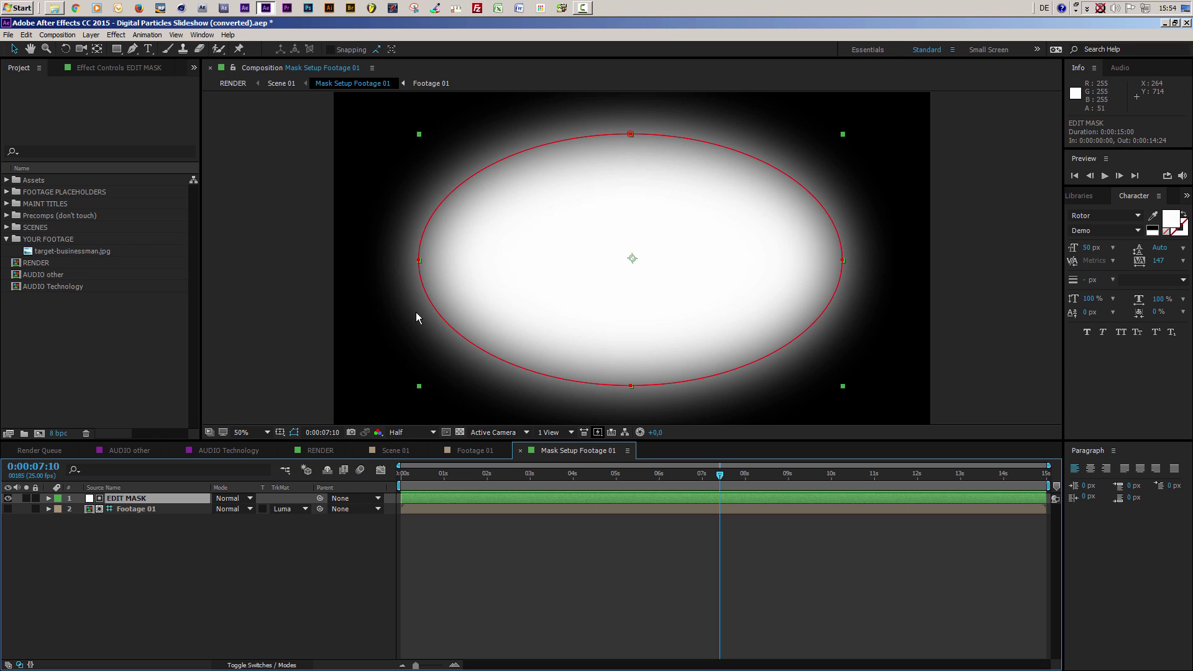
left_click(388, 452)
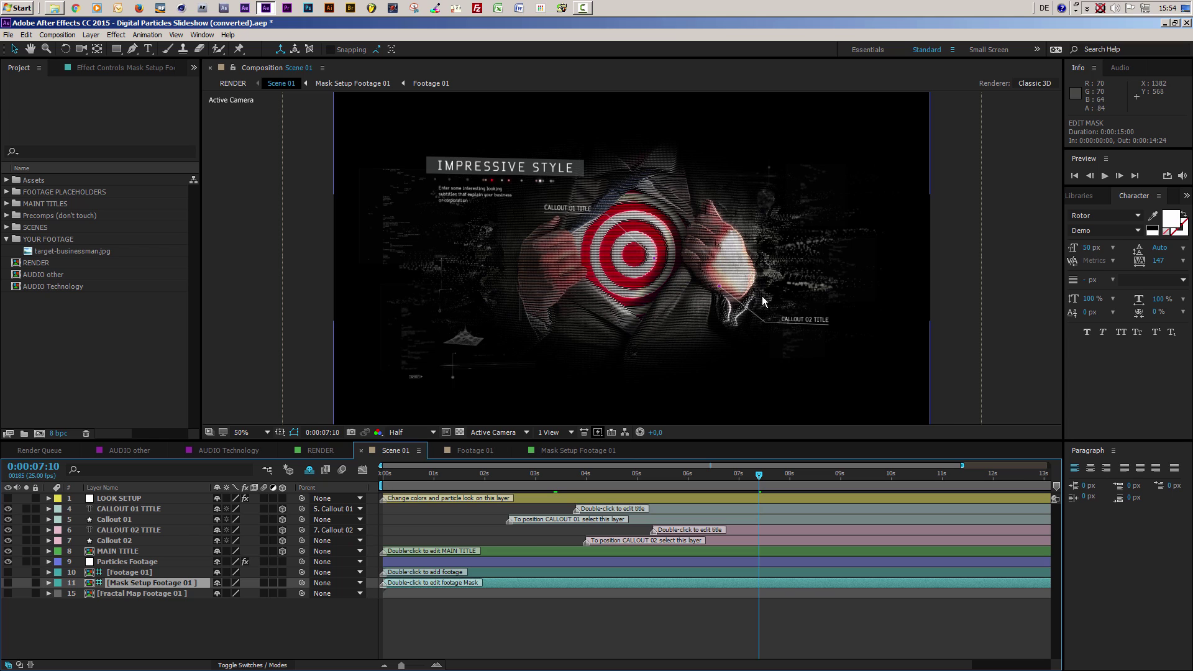
In Mask Setup Footage 01, show the Footage 01 layer and hide the EDIT MASK layer to see the masked image.
left_click(577, 452)
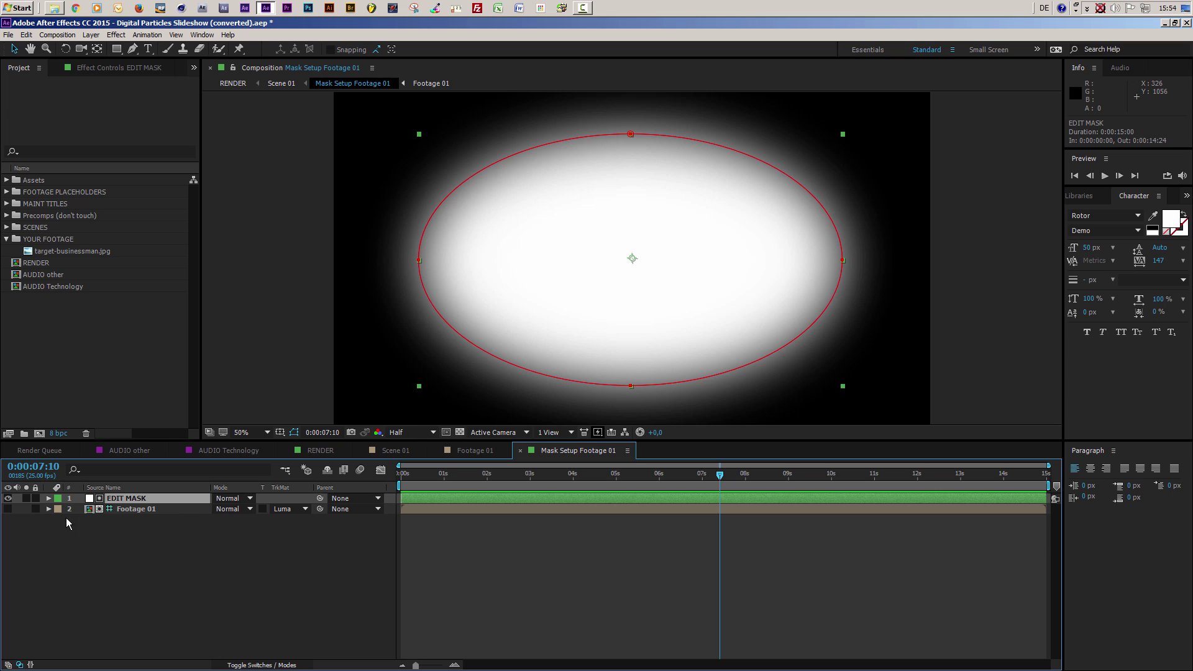
left_click(132, 509)
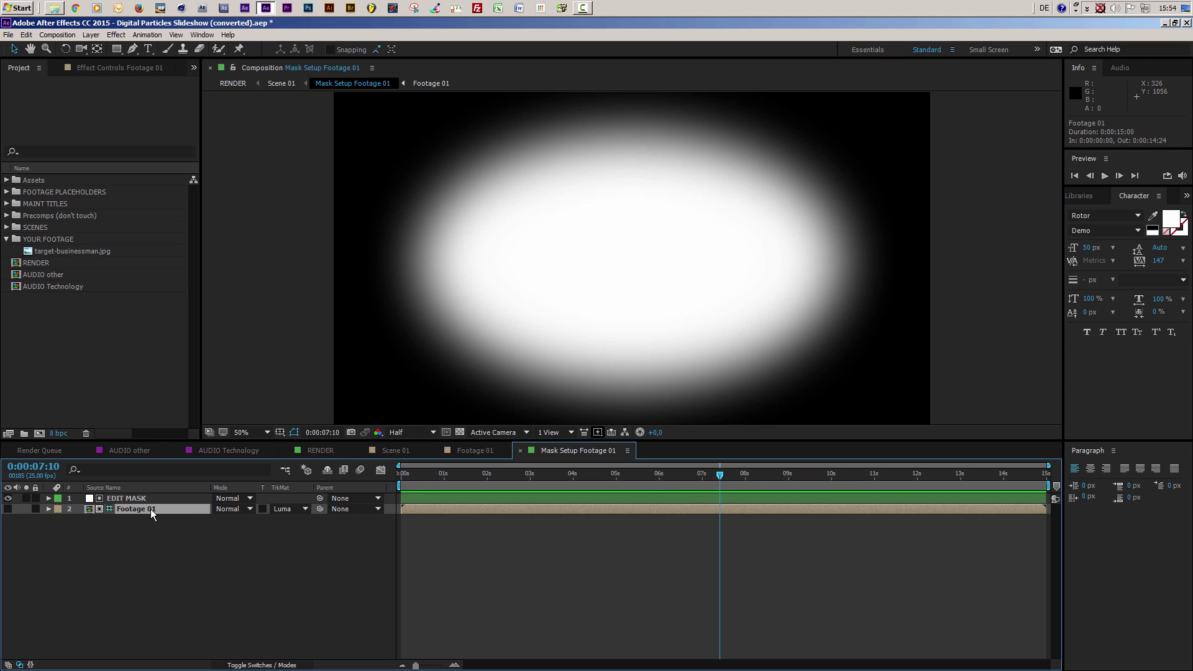
left_click(8, 509)
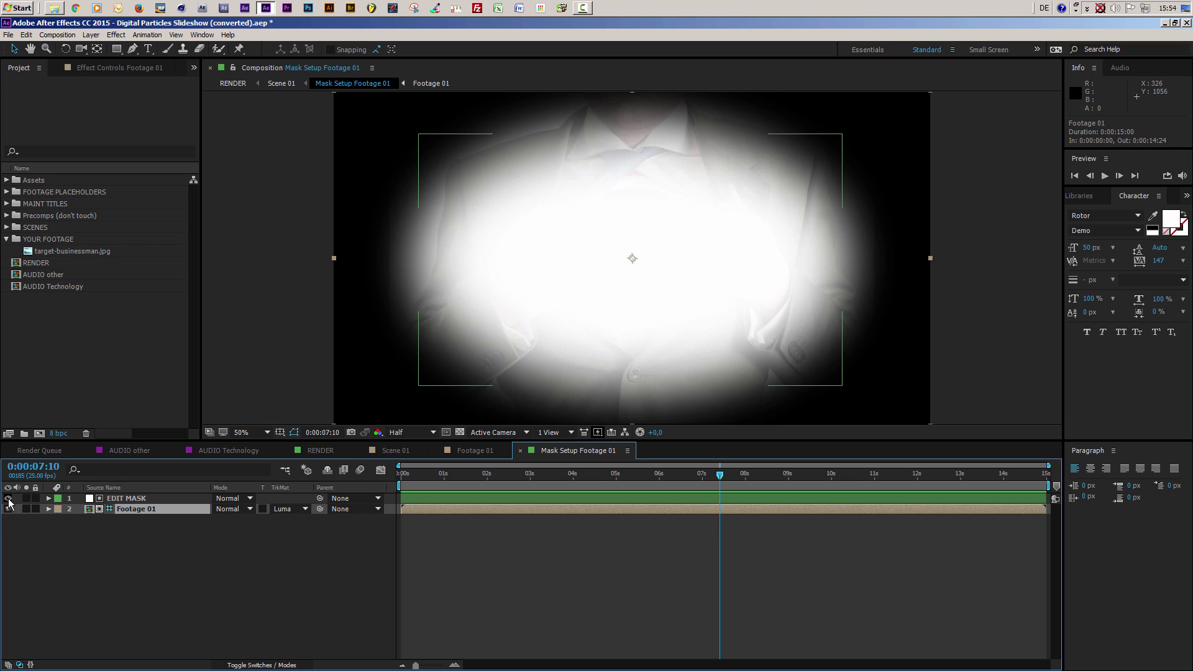
left_click(146, 498)
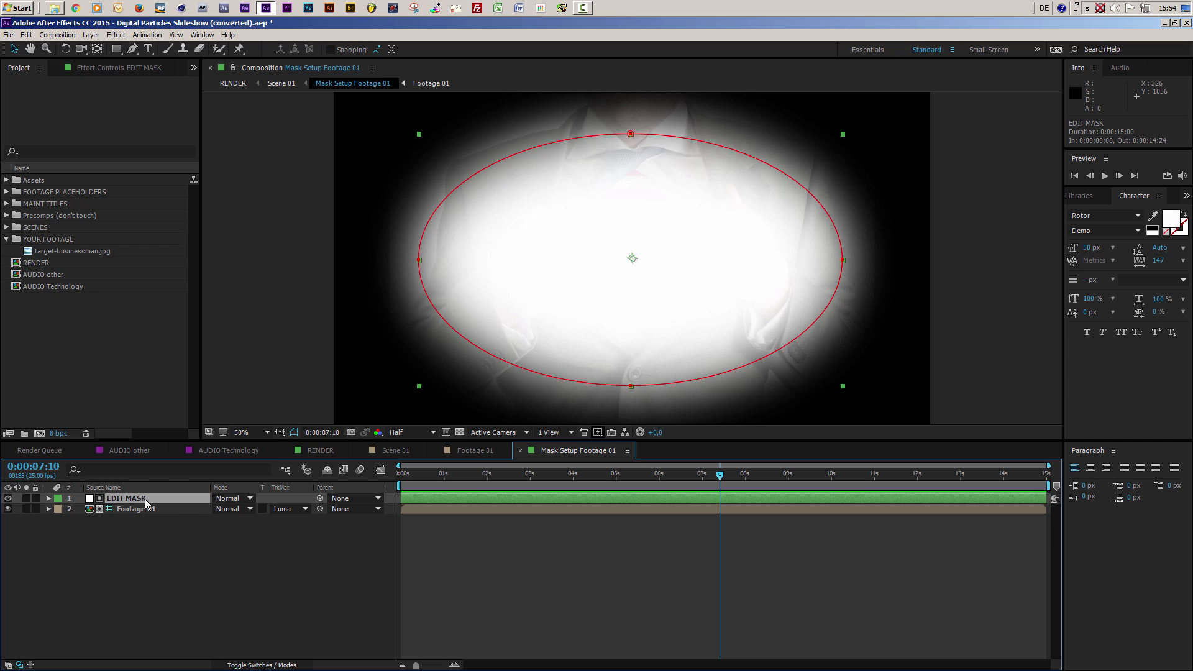
left_click(8, 499)
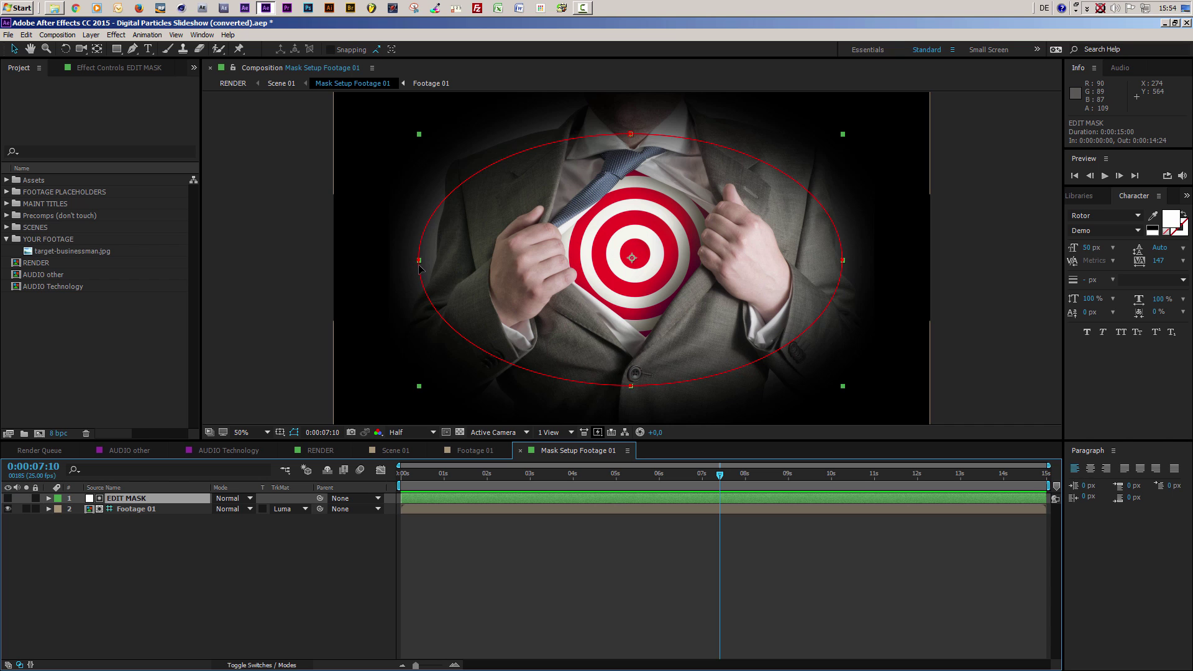
Reshape the elliptical mask on EDIT MASK, pulling its left edge slightly inward and extending its upper and lower edges outward.
mouse_move(419, 266)
left_mouse_down()
mouse_move(498, 260)
mouse_move(425, 260)
left_mouse_up()
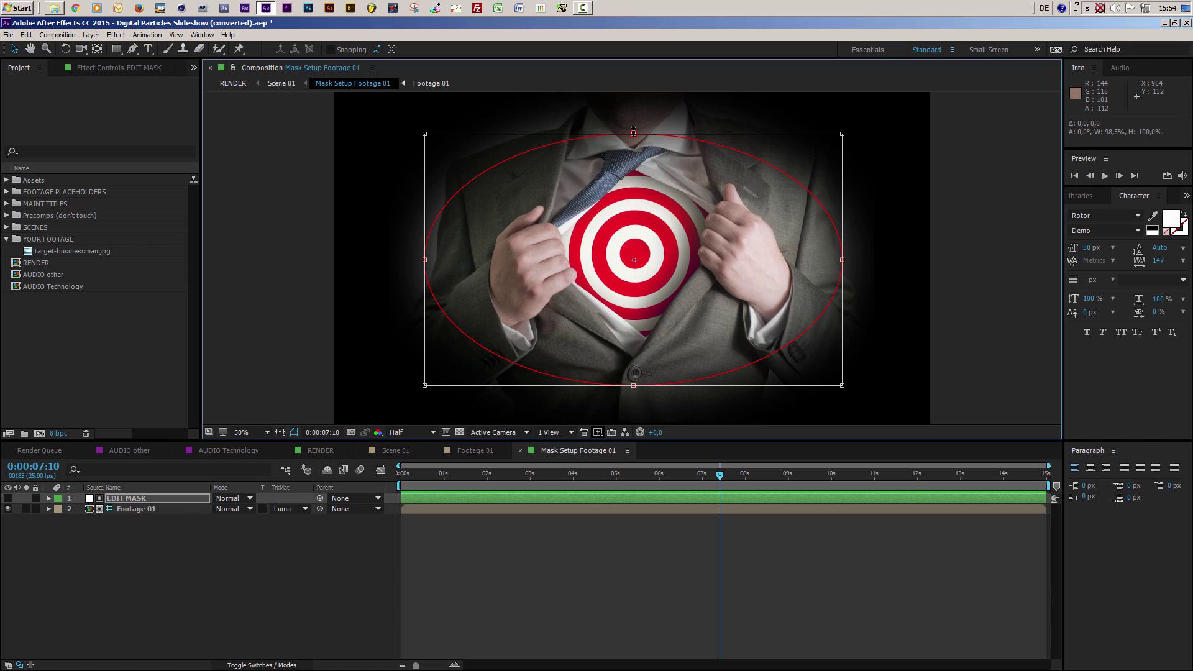
left_click_drag(634, 130, 633, 105)
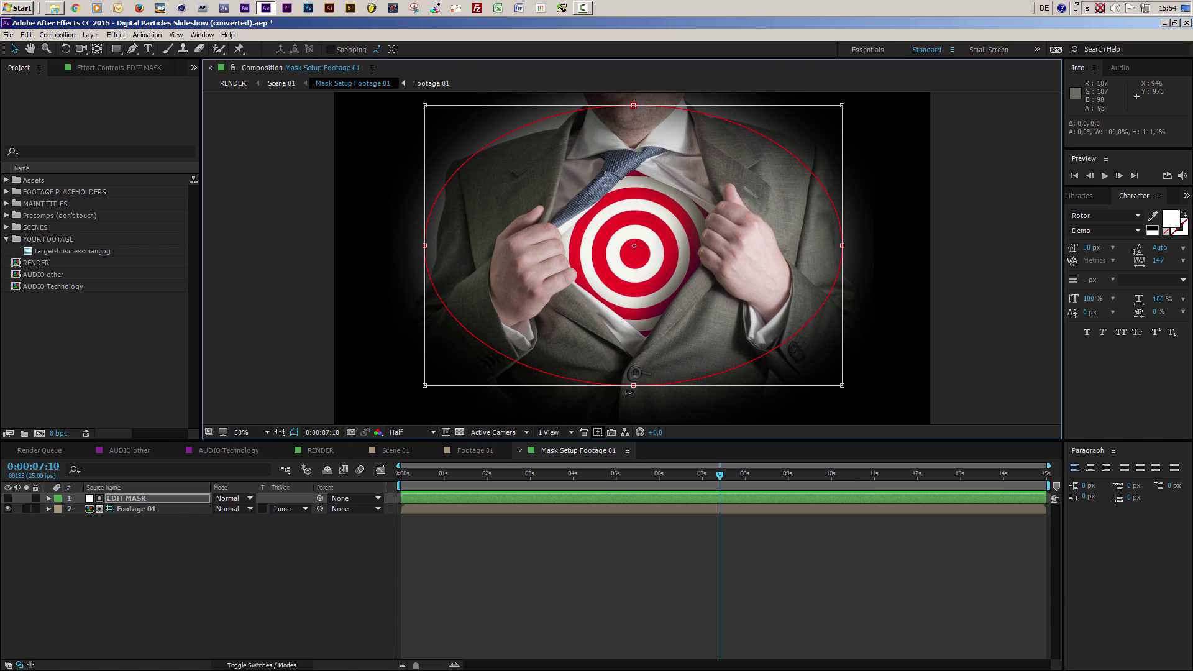
left_click_drag(633, 386, 613, 419)
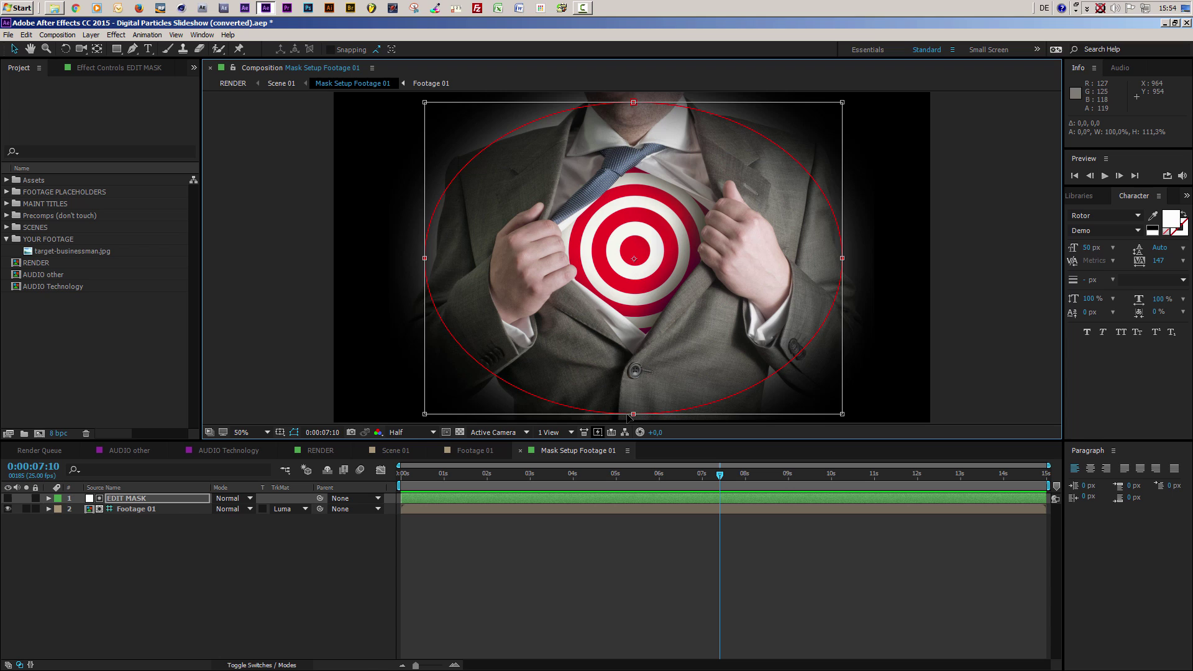
Reveal the mask properties of the EDIT MASK layer and set Mask 1's feather to 120 pixels.
left_click(166, 498)
key("m")
key("m")
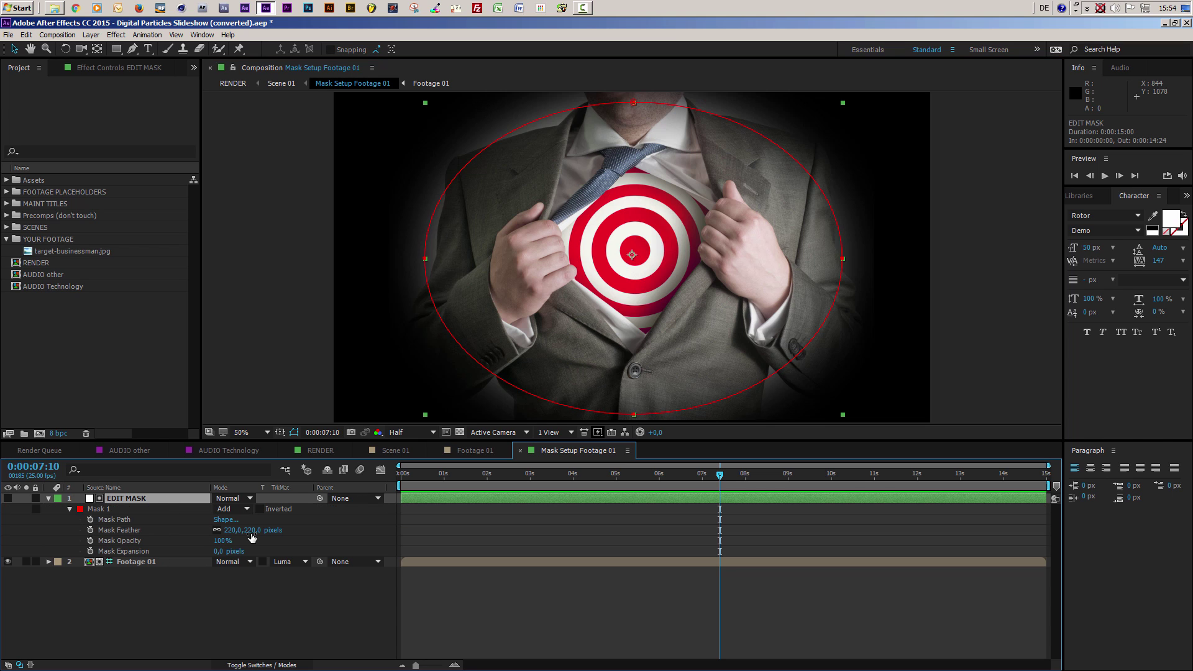
left_click(253, 530)
type("120")
key("Return")
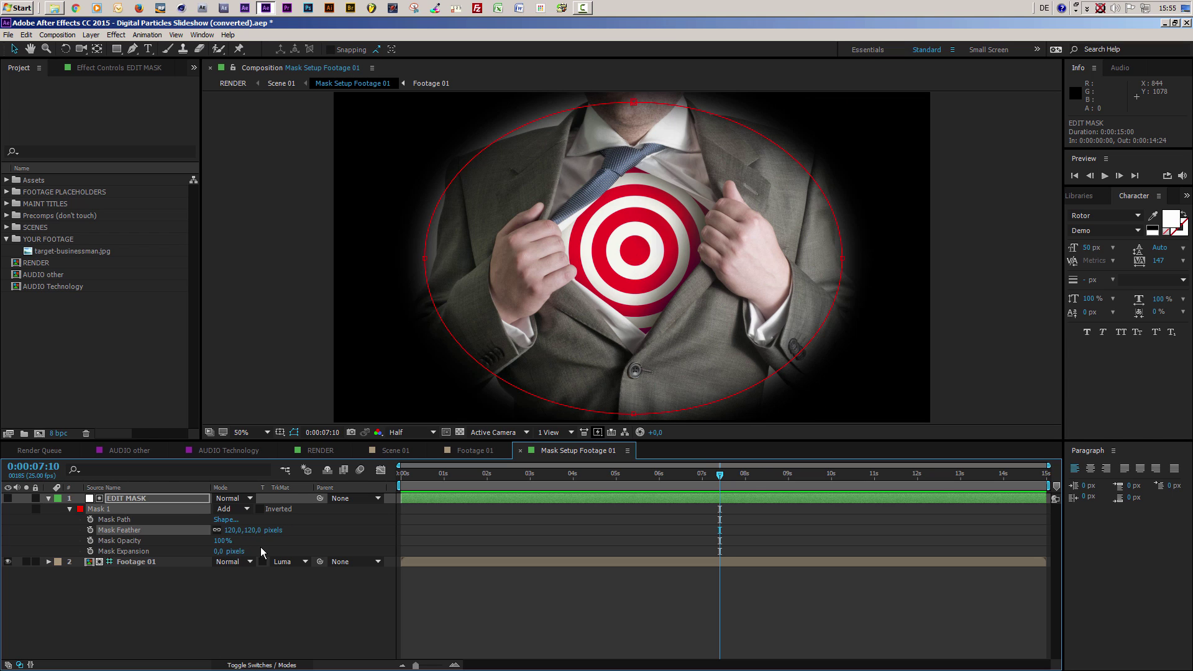
In Mask Setup Footage 01, show EDIT MASK and hide Footage 01 again, checking the effect in Scene 01.
left_click(394, 450)
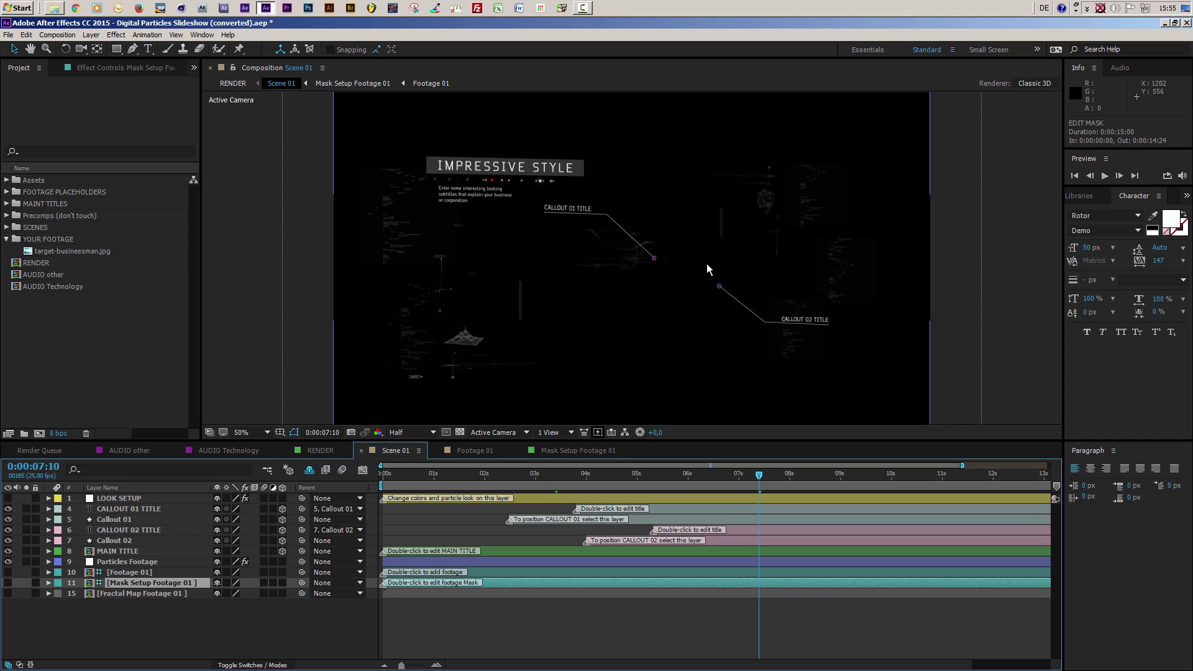
left_click(578, 450)
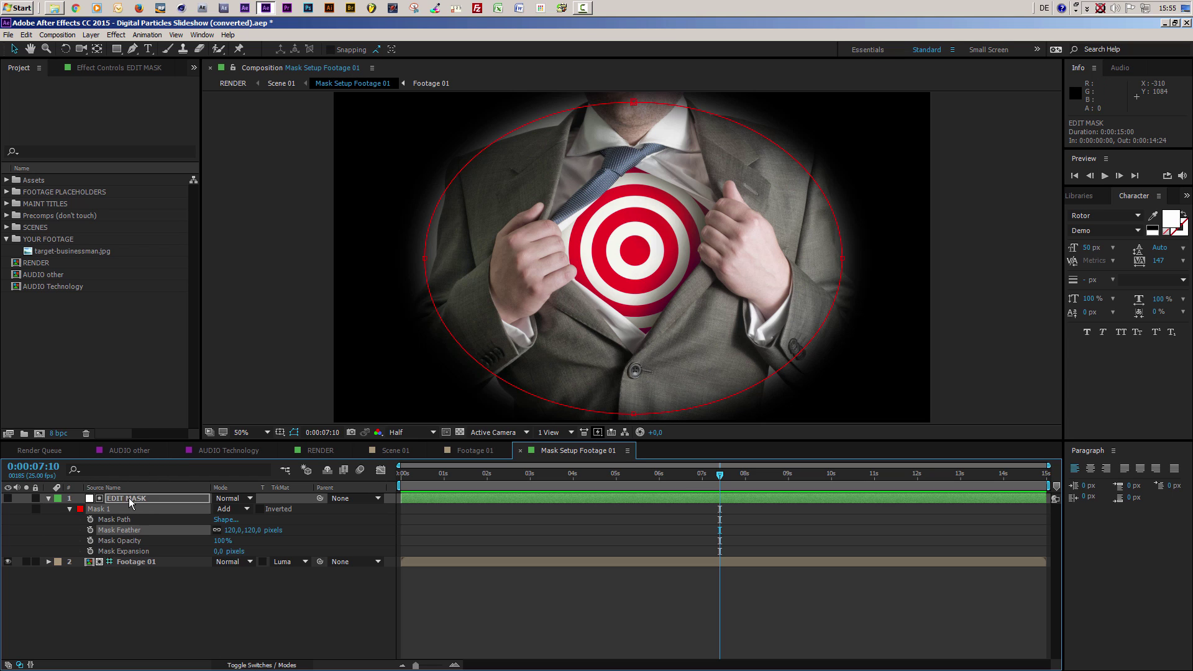
left_click(8, 498)
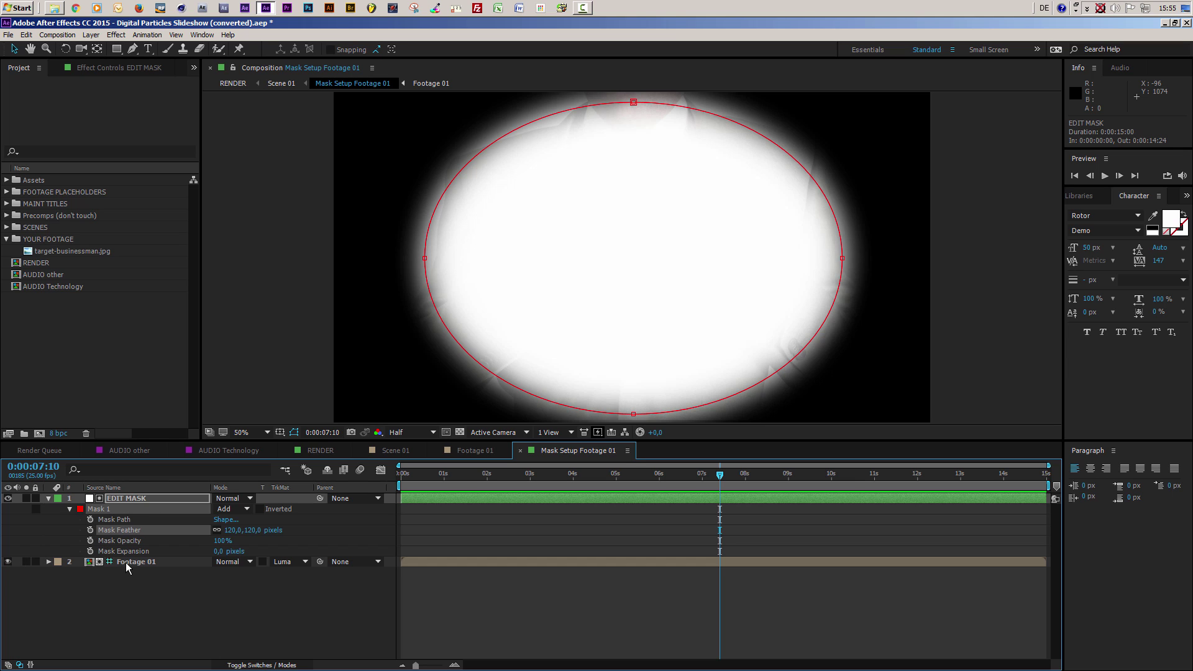
left_click(8, 562)
left_click(396, 450)
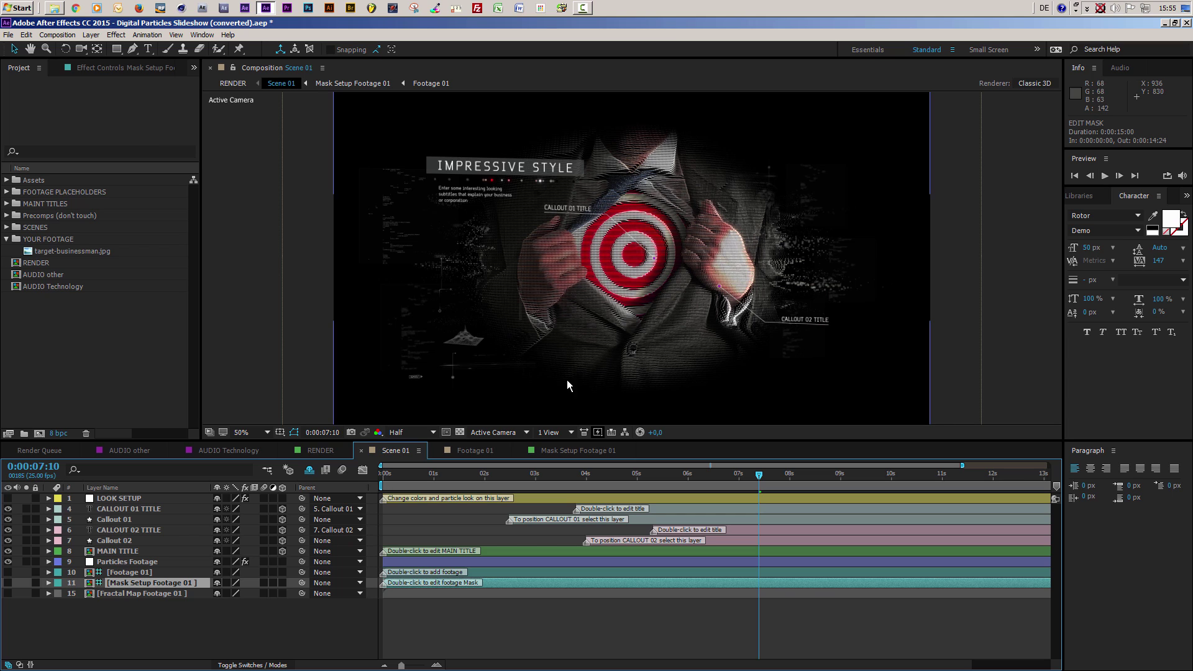
Set the EDIT MASK layer's mask feather to 500 pixels and check the particle image in Scene 01.
left_click(578, 452)
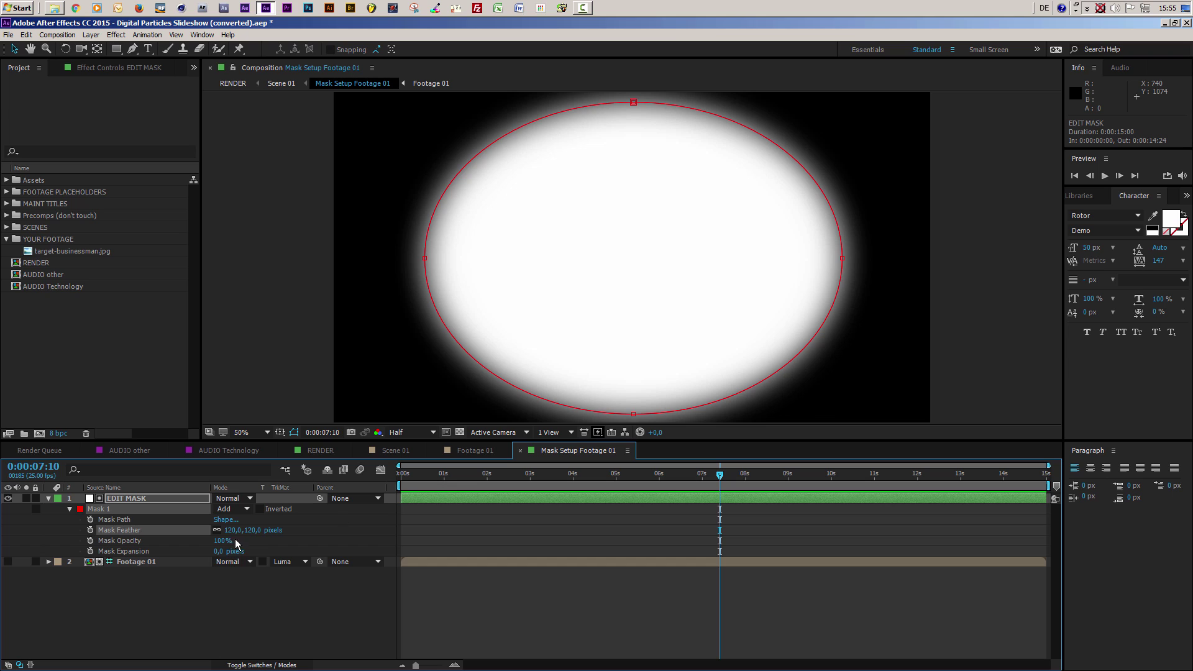
left_click(253, 530)
type("500")
left_click(343, 627)
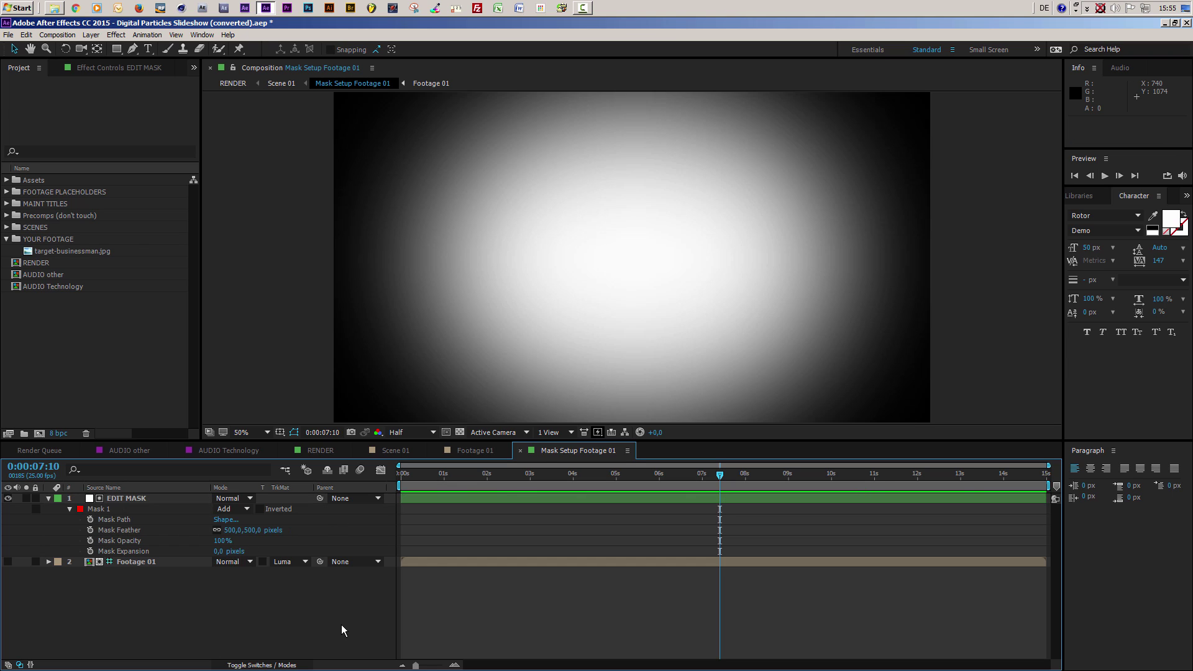
left_click(393, 452)
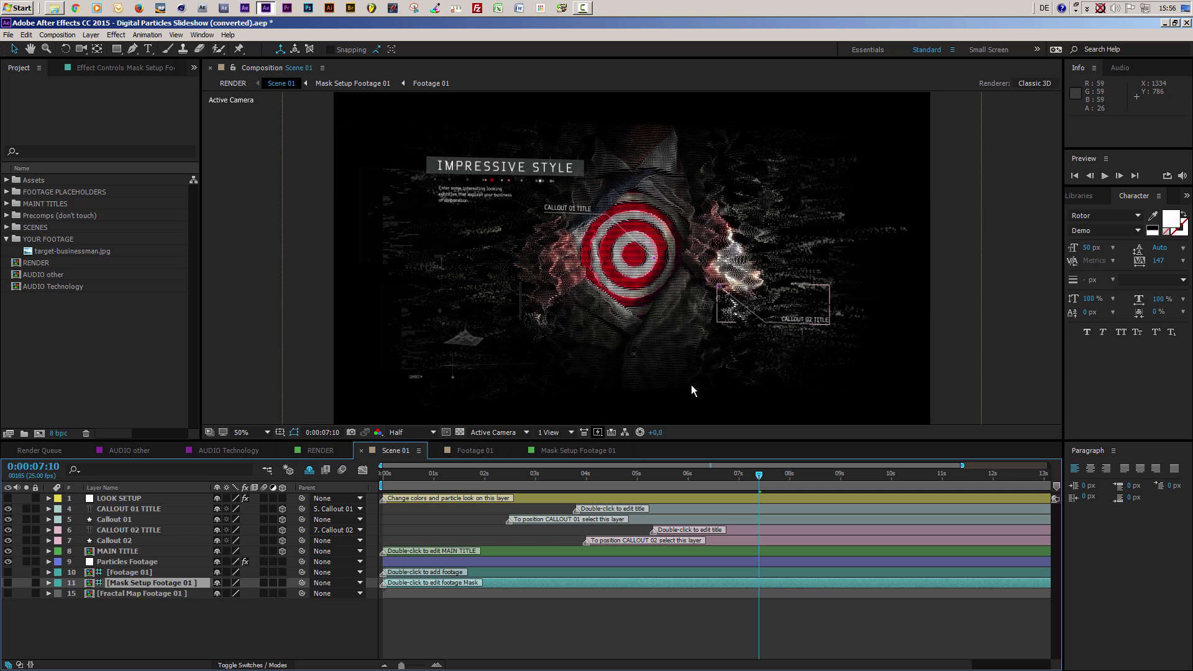
Reduce the EDIT MASK layer's mask feather to 50 pixels and check the particle image in Scene 01.
left_click(575, 451)
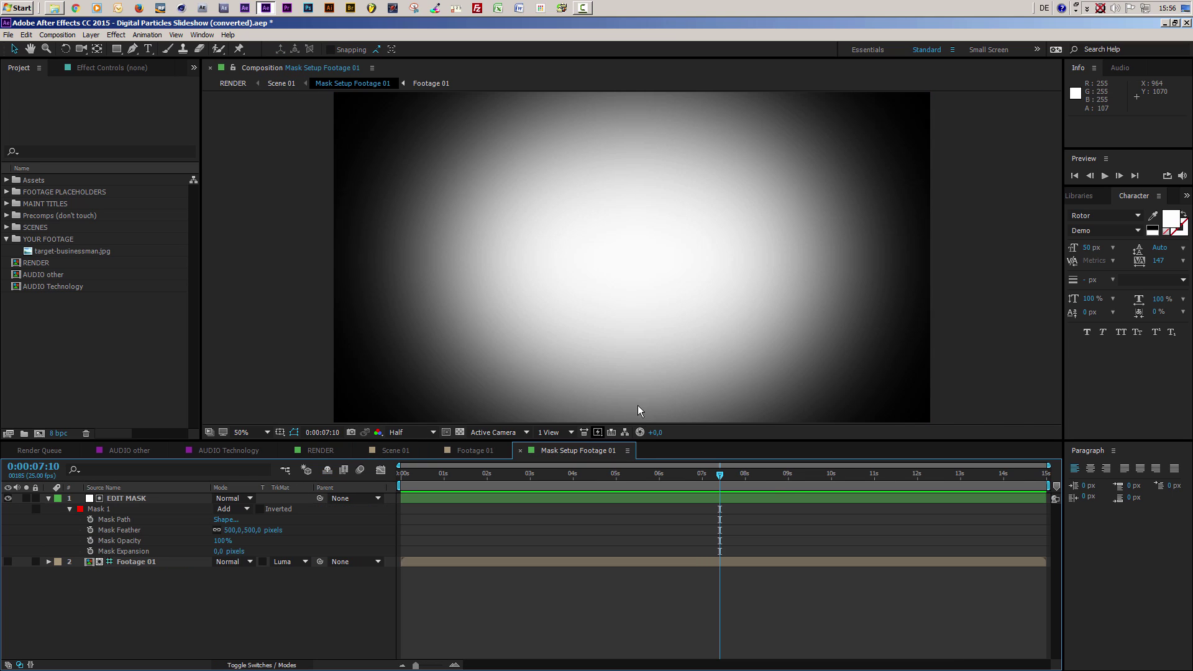
left_click(255, 530)
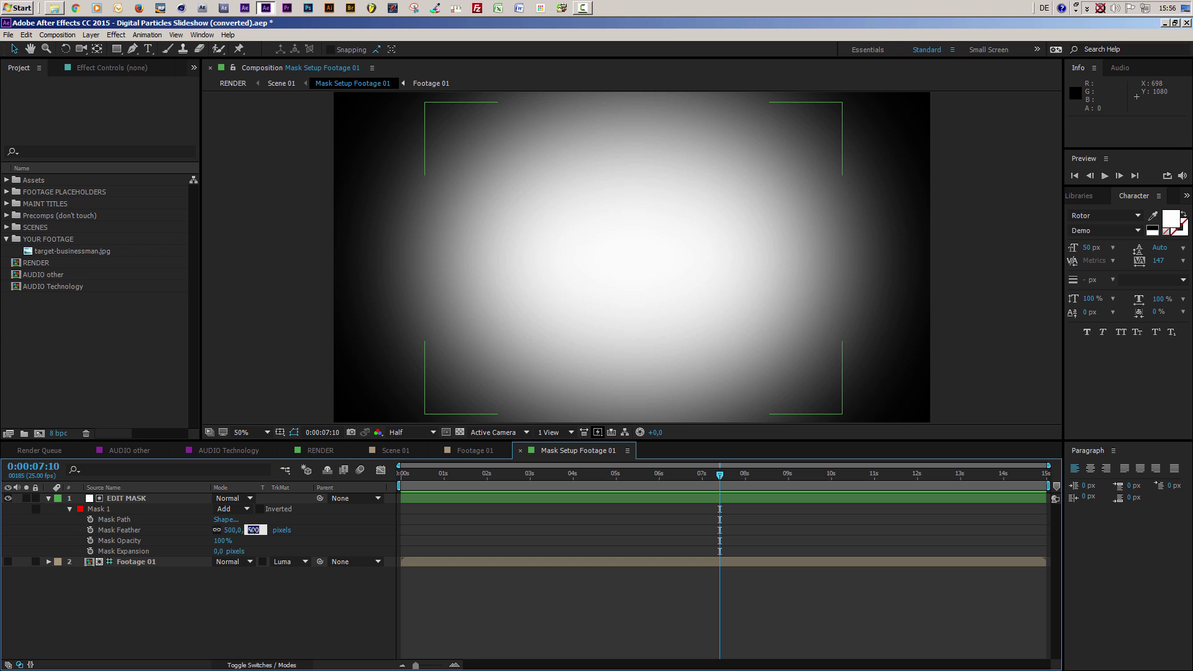
type("50")
key("Return")
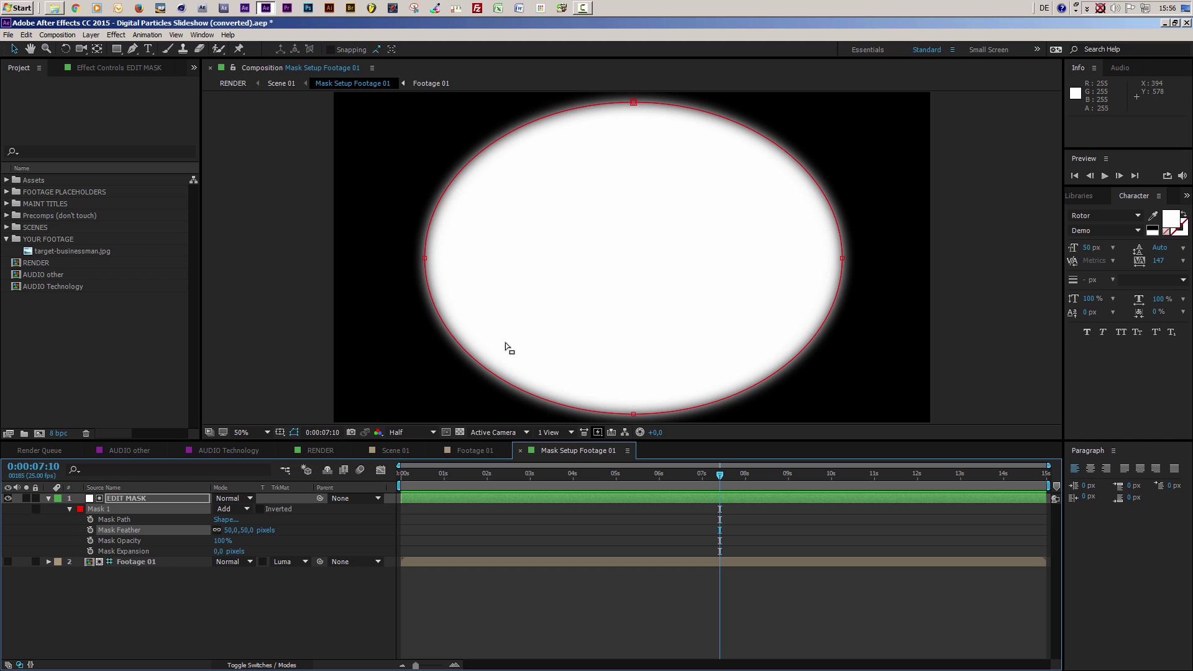
left_click(395, 451)
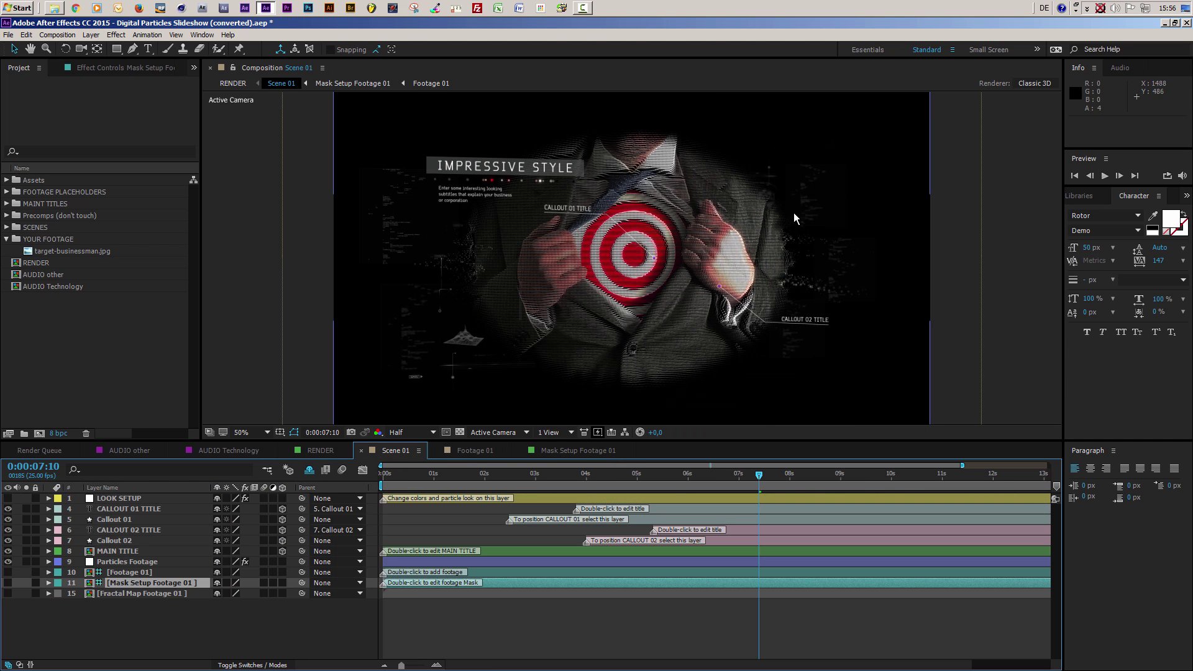
Return to Mask Setup Footage 01 and set the EDIT MASK layer's mask feather to 220 pixels.
left_click(551, 451)
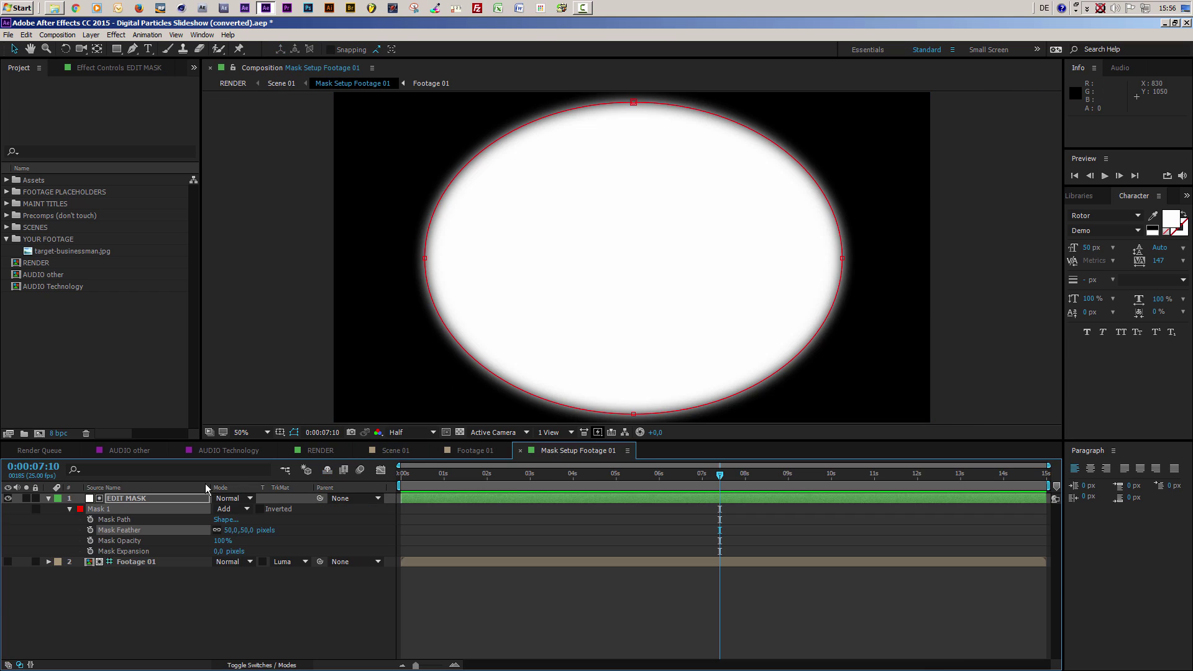
left_click(231, 530)
type("220")
key("Return")
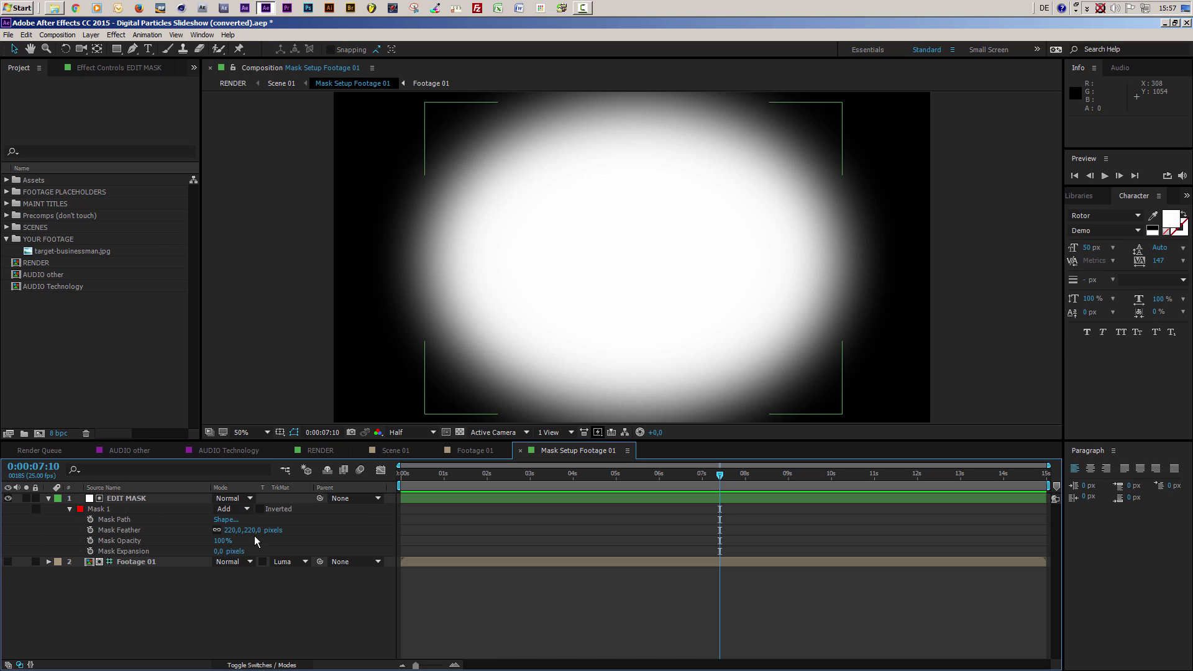
Show the Footage 01 layer, hide EDIT MASK and delete the elliptical Mask 1 from the EDIT MASK layer.
left_click(8, 561)
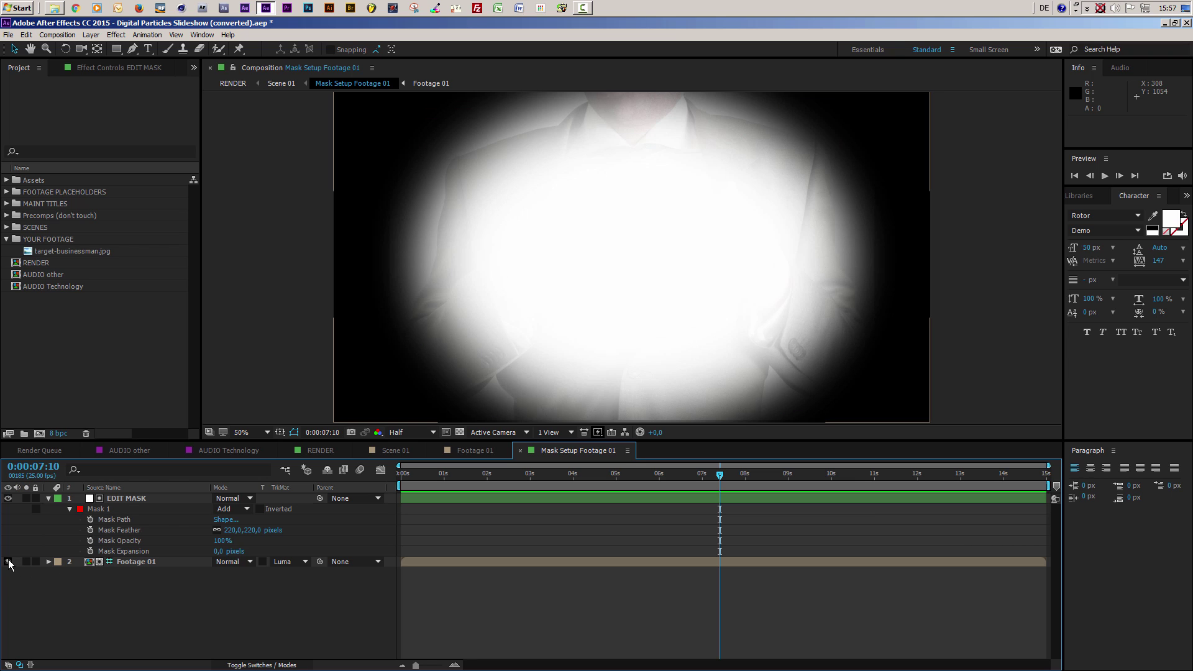
left_click(7, 498)
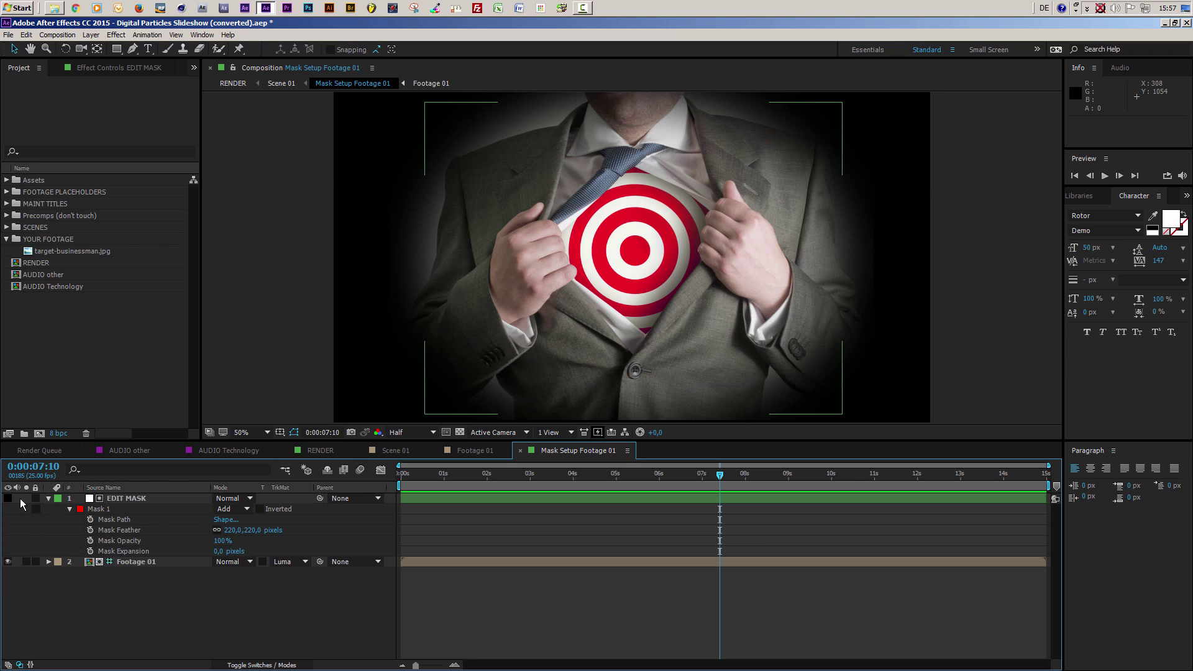
left_click(110, 501)
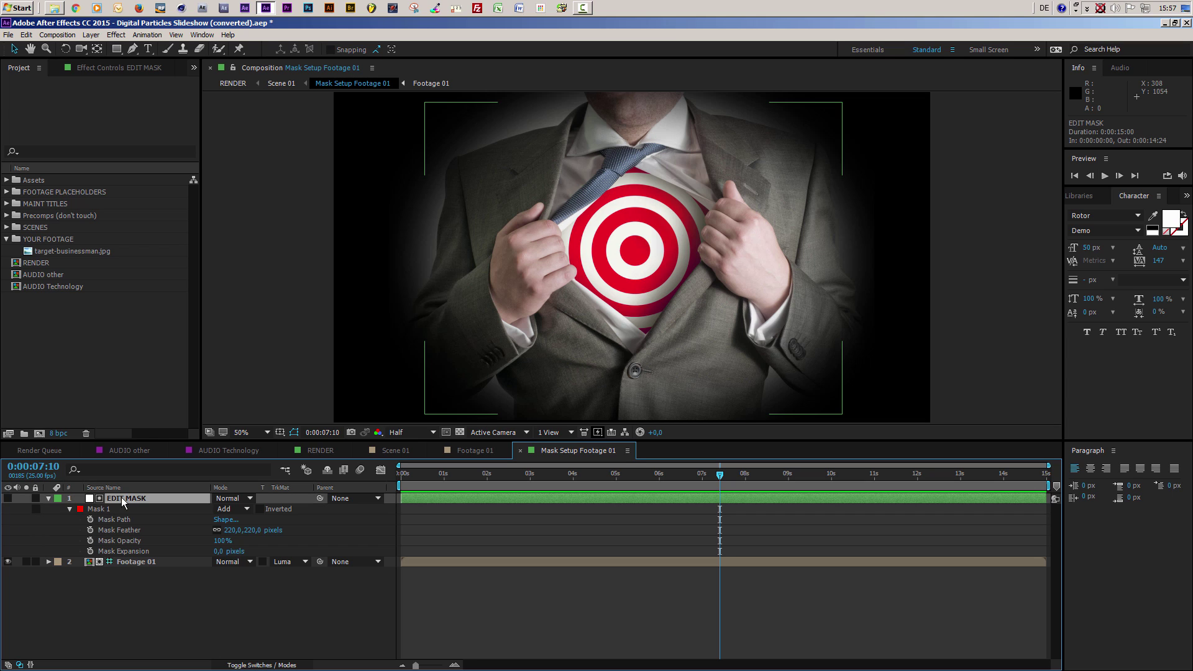
left_click(103, 511)
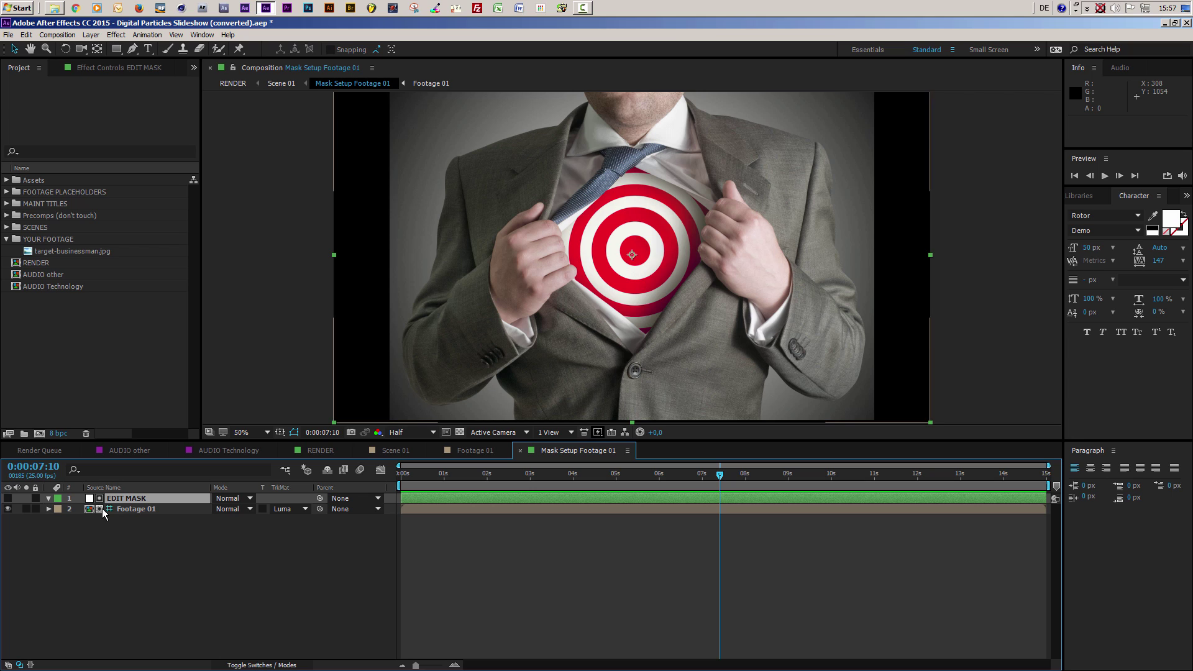
Draw a closed Pen tool mask on the EDIT MASK layer, loosely following the businessman's shoulders, arms, lower body and neck.
left_click(134, 50)
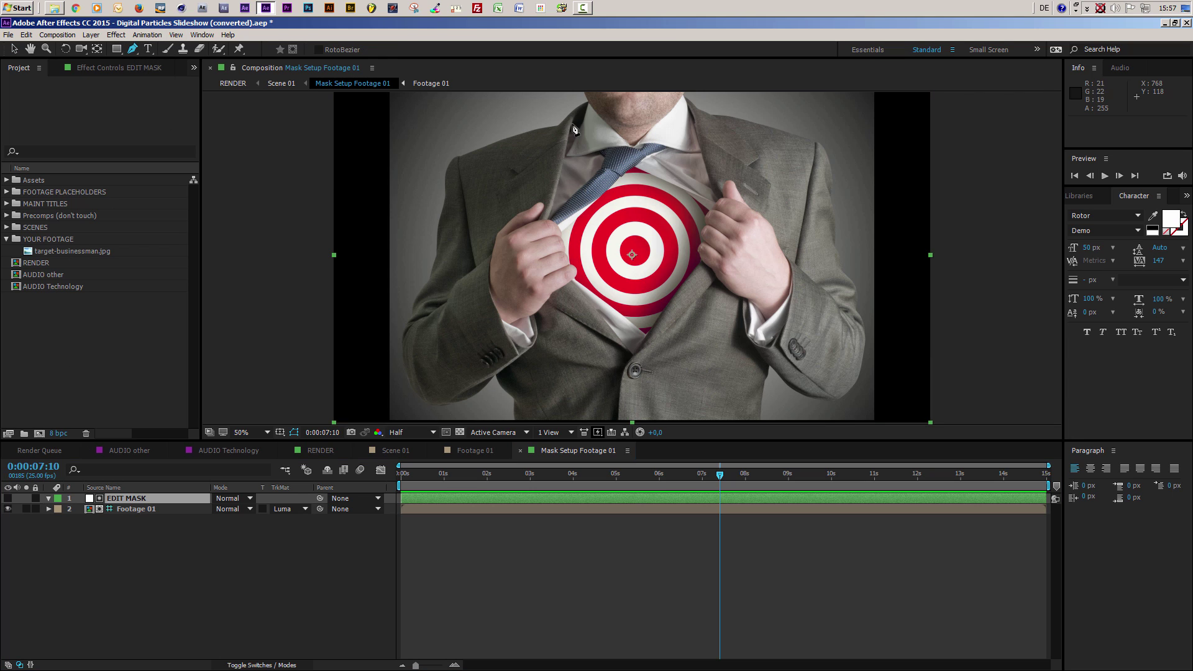
left_click_drag(575, 100, 556, 116)
left_click(460, 145)
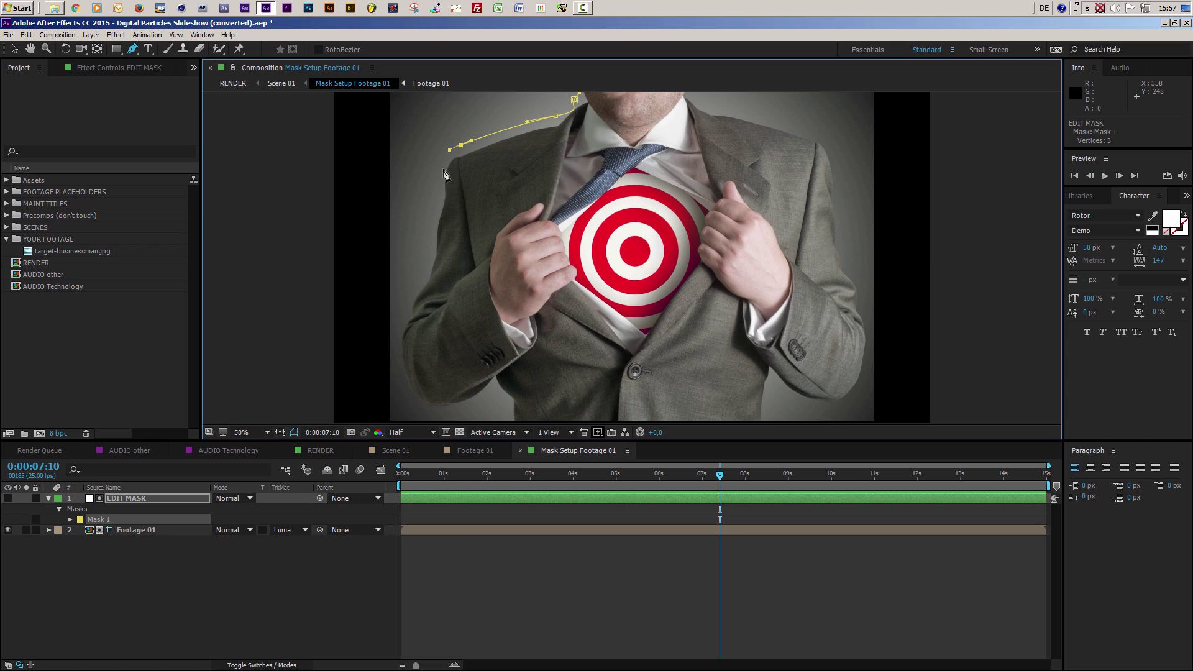
left_click(413, 288)
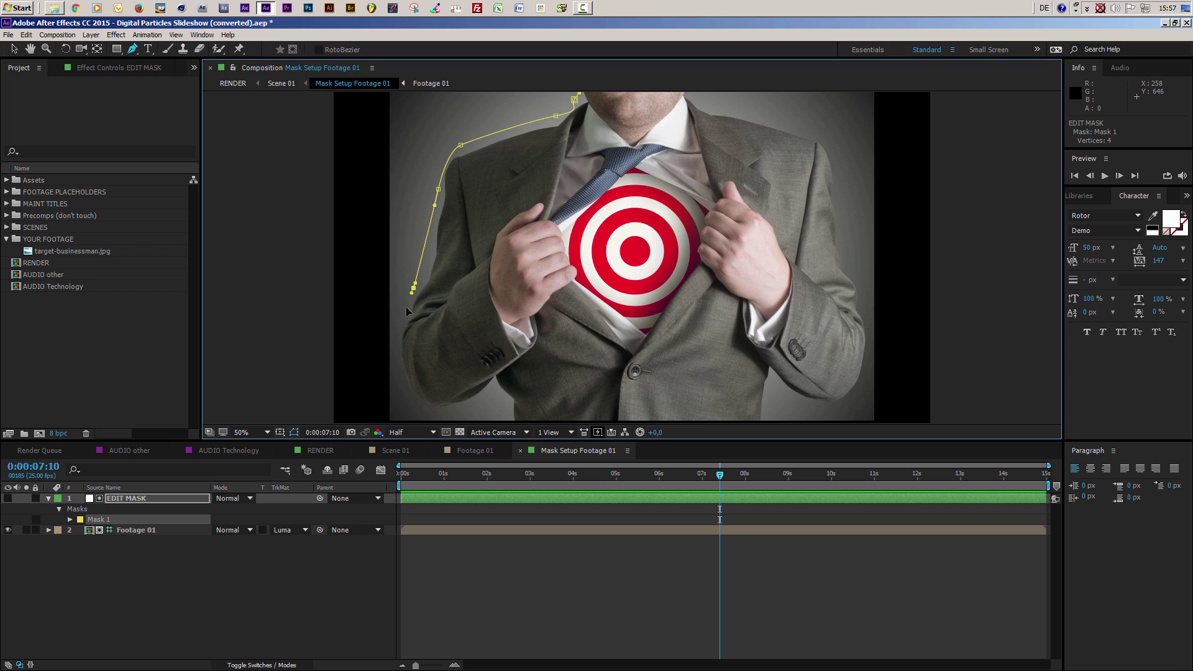
left_click(401, 384)
left_click(404, 400)
key("comma")
left_click_drag(476, 410, 490, 404)
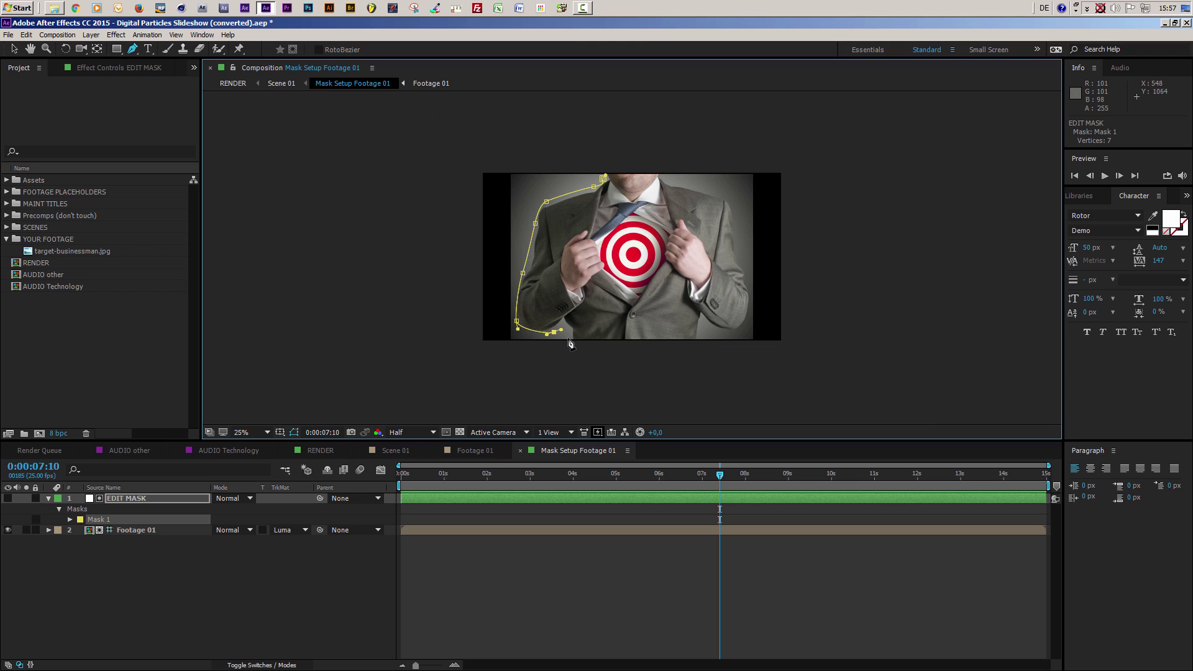
left_click(568, 340)
left_click(632, 342)
left_click(694, 342)
left_click(703, 327)
left_click_drag(719, 329, 754, 308)
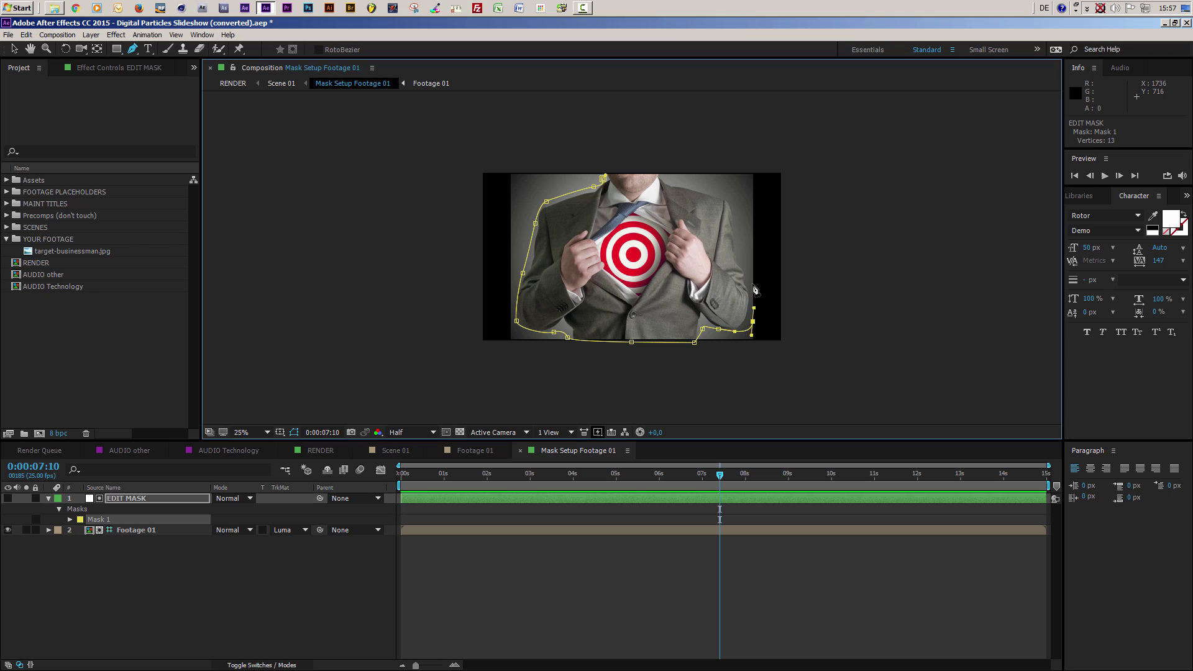
left_click(752, 283)
left_click(742, 249)
left_click(731, 196)
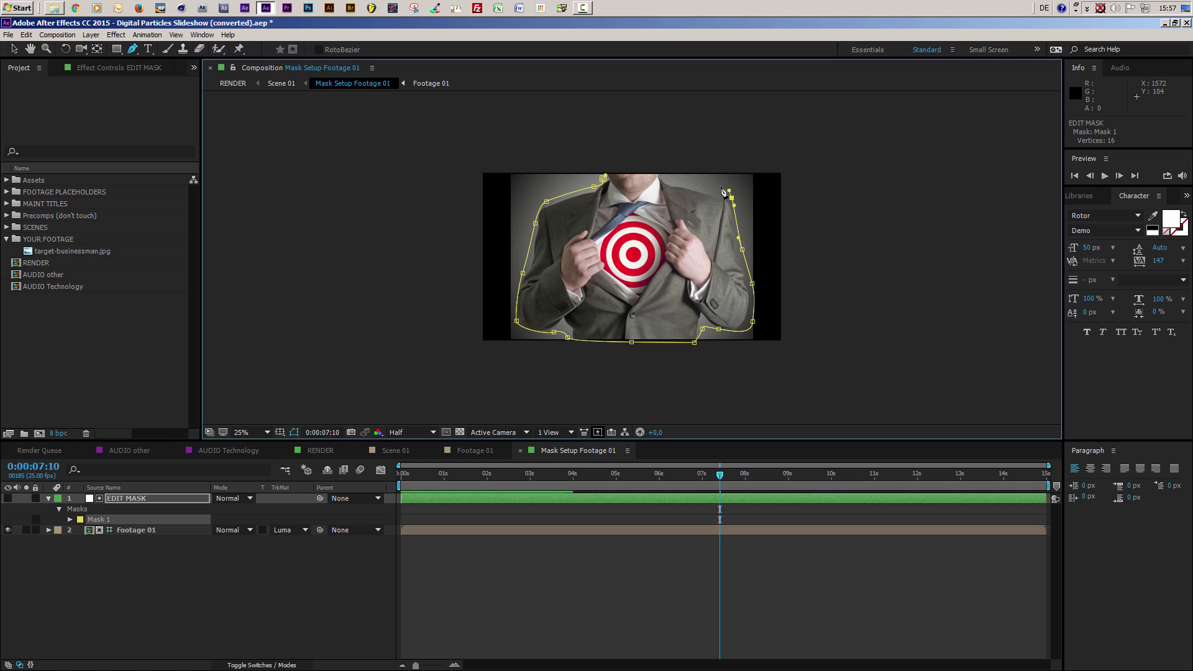
left_click(667, 168)
left_click(610, 166)
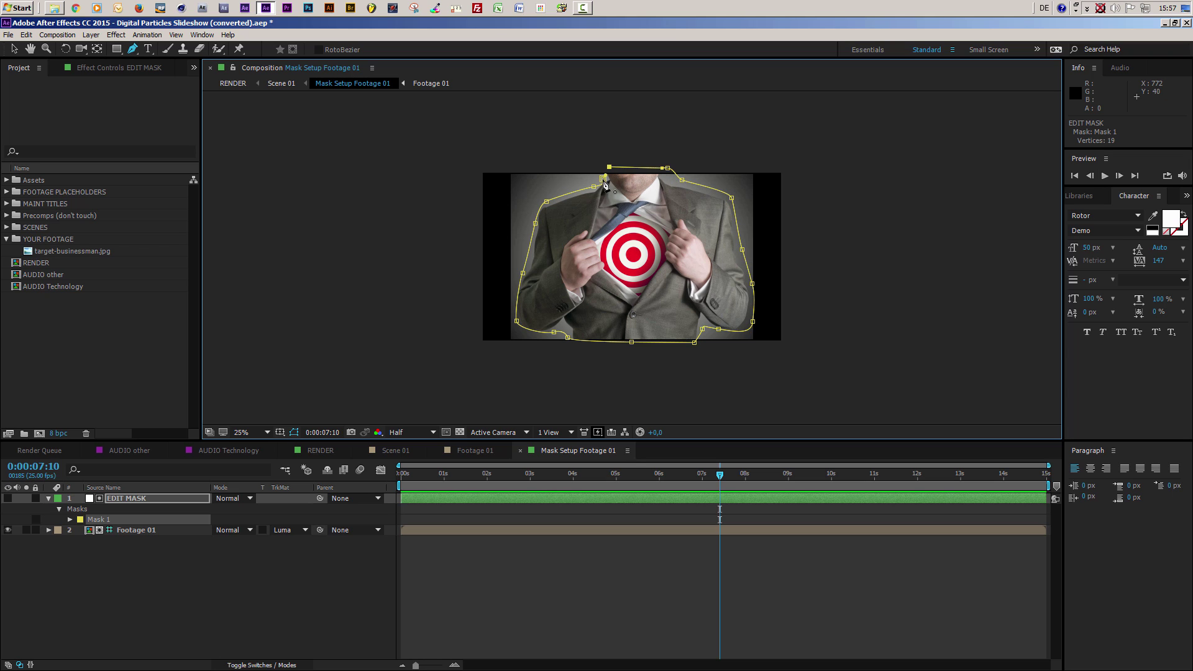
left_click(603, 179)
key("period")
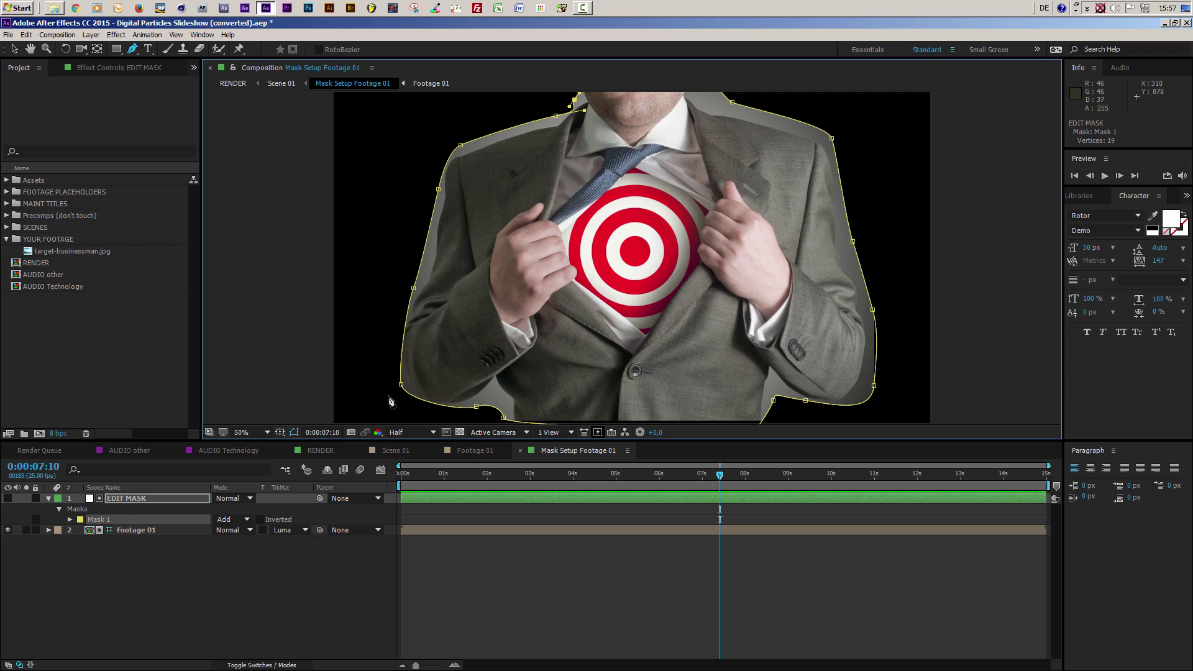
Set the mask feather of Mask 1 on the EDIT MASK layer to 220 pixels.
left_click(125, 502)
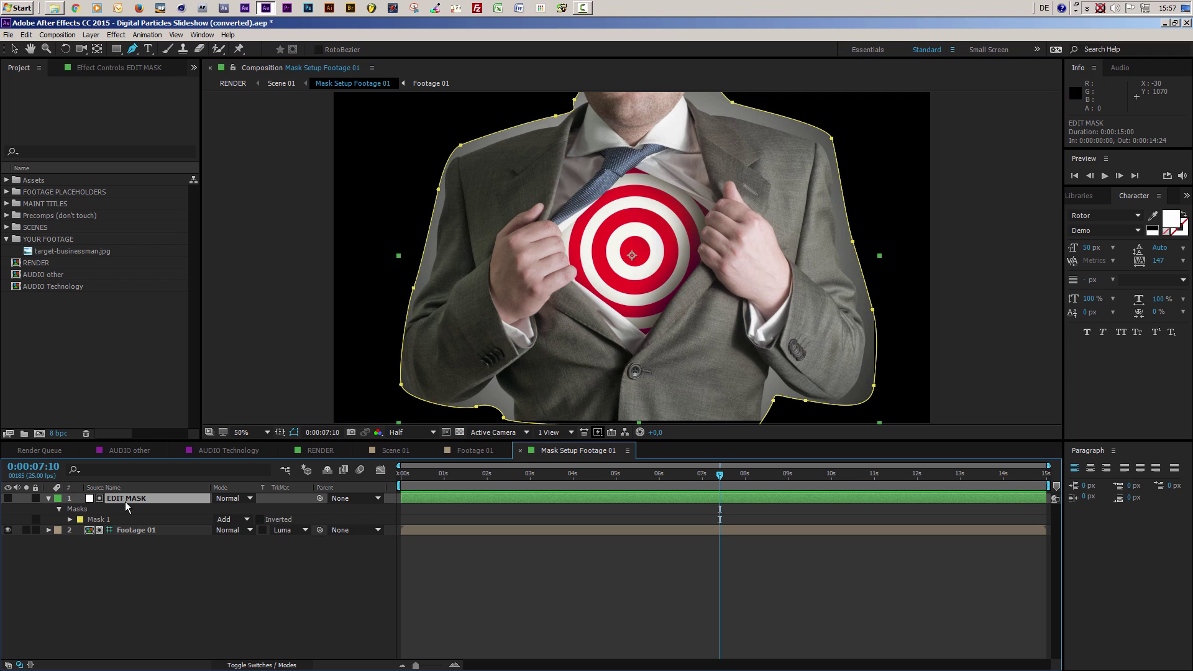
key("m")
key("m")
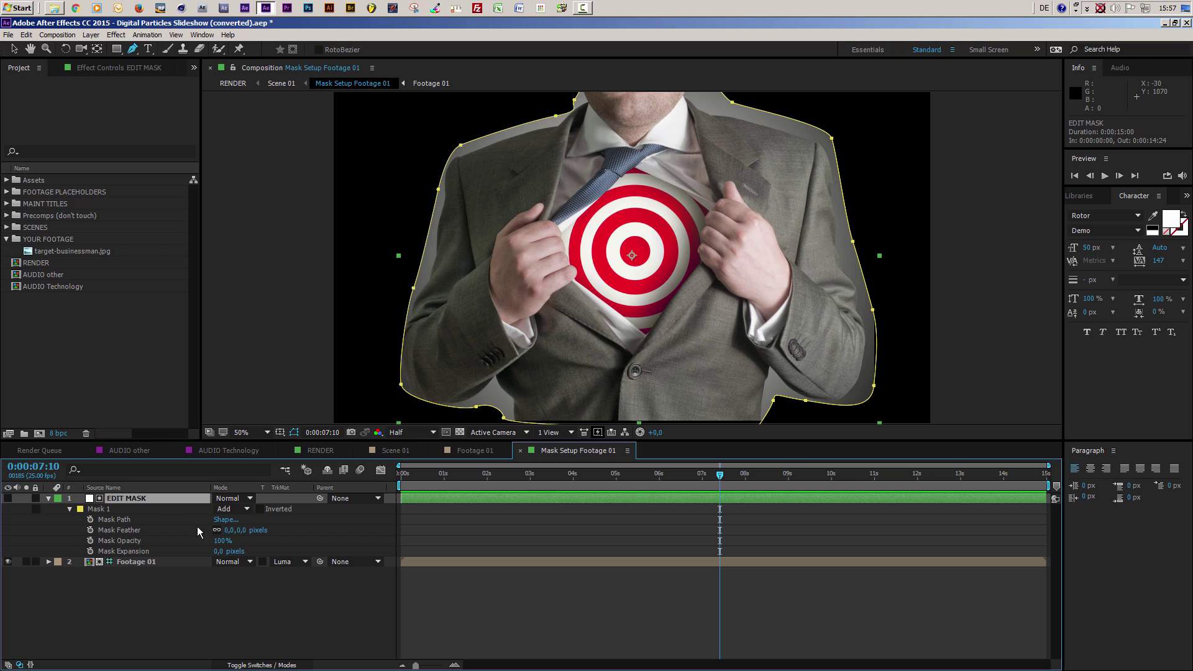
left_click(242, 530)
left_click(262, 623)
Reshape Mask 1 by moving individual points outward at the left-hand sleeve and slightly adjusting the point under the right-hand sleeve.
left_click(114, 510)
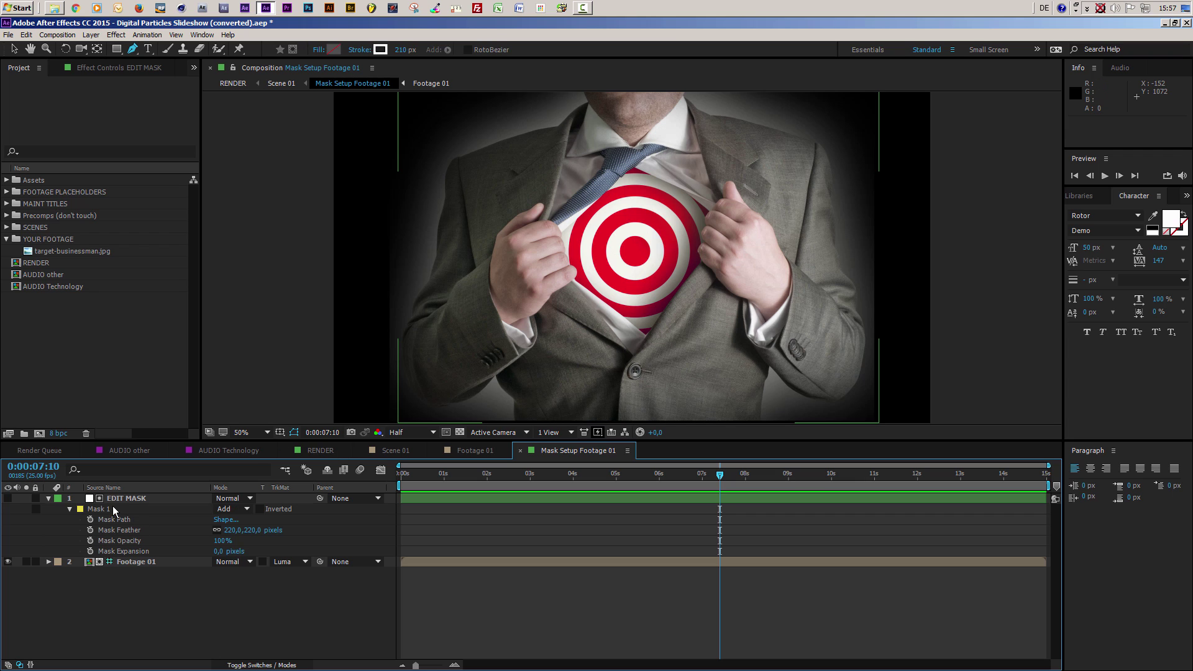
left_click(118, 509)
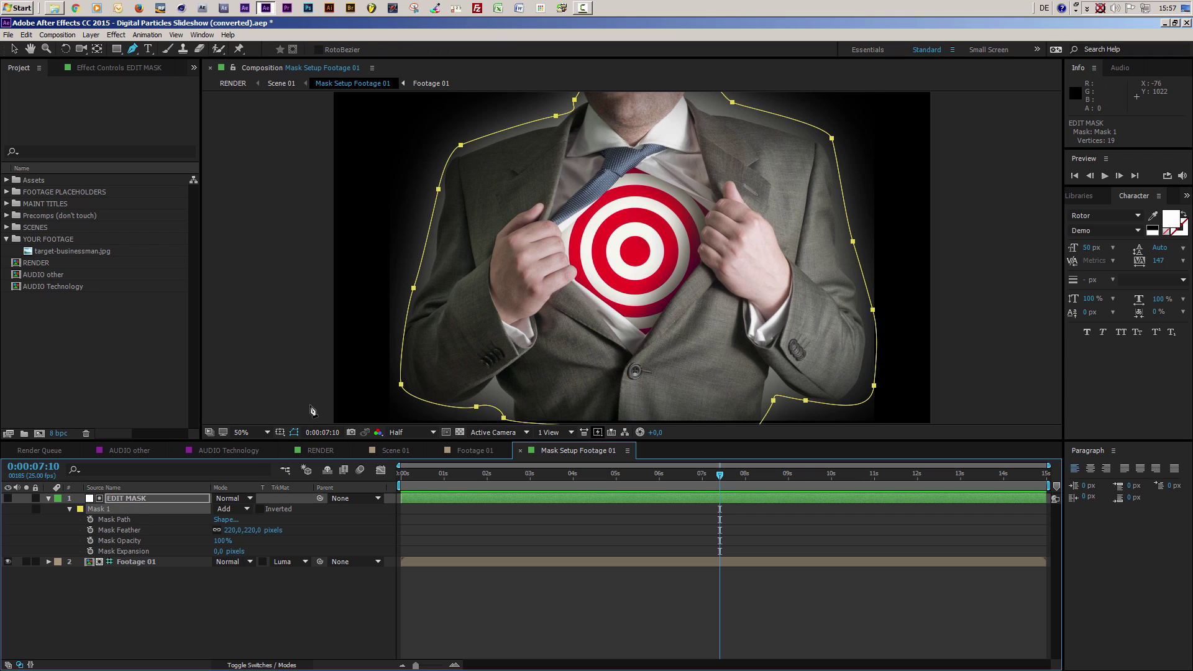
key("v")
left_click_drag(400, 385, 388, 389)
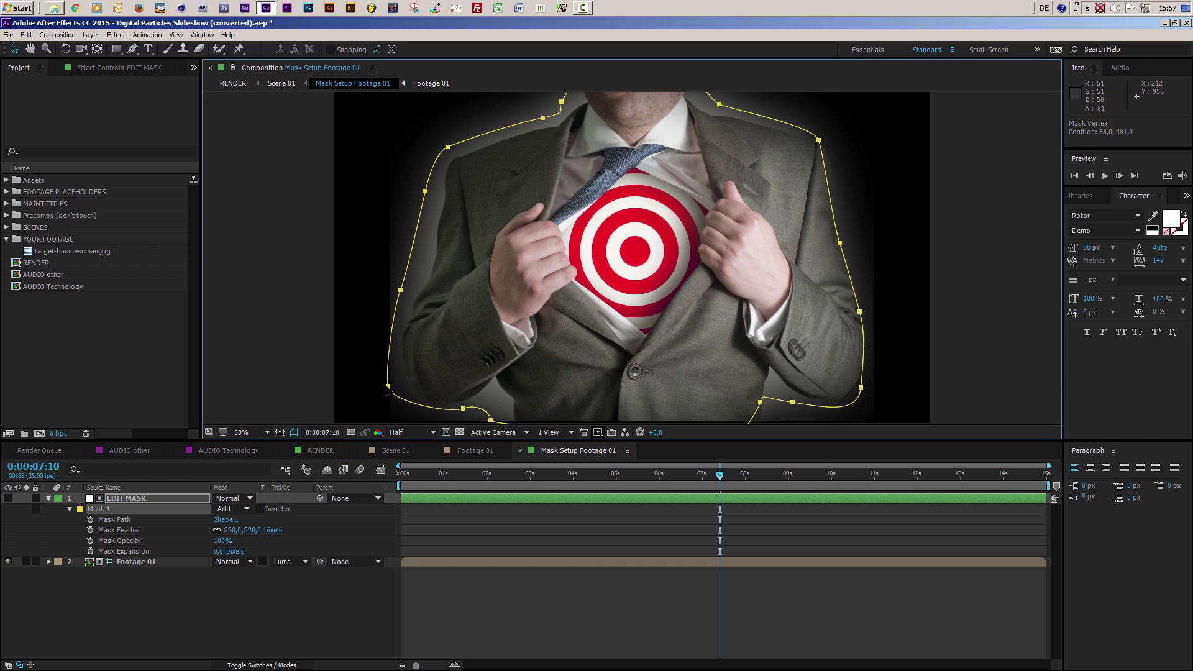
key("ctrl+z")
left_click(437, 374)
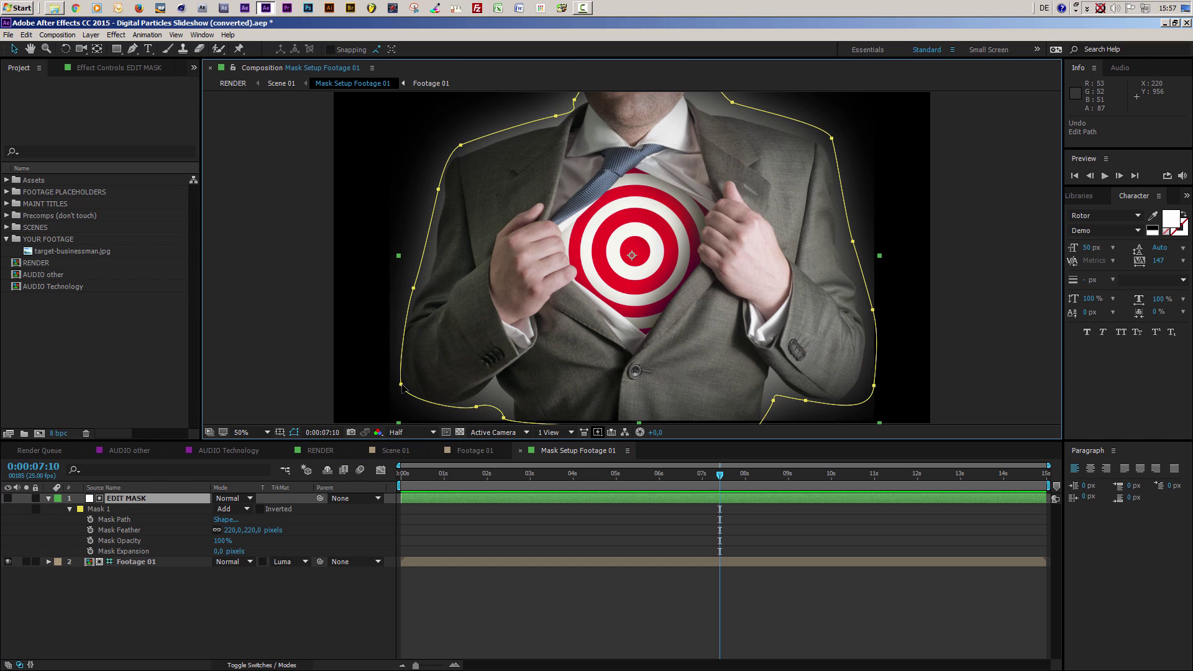
left_click_drag(401, 385, 391, 392)
left_click_drag(414, 291, 405, 288)
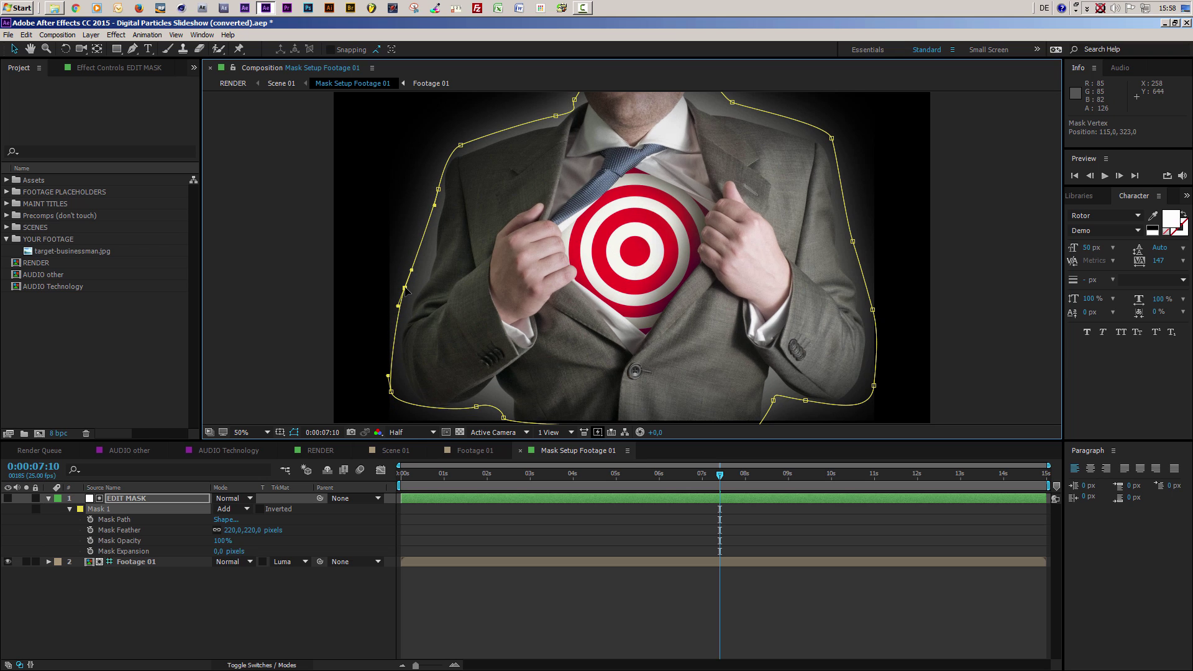
left_click_drag(773, 401, 806, 409)
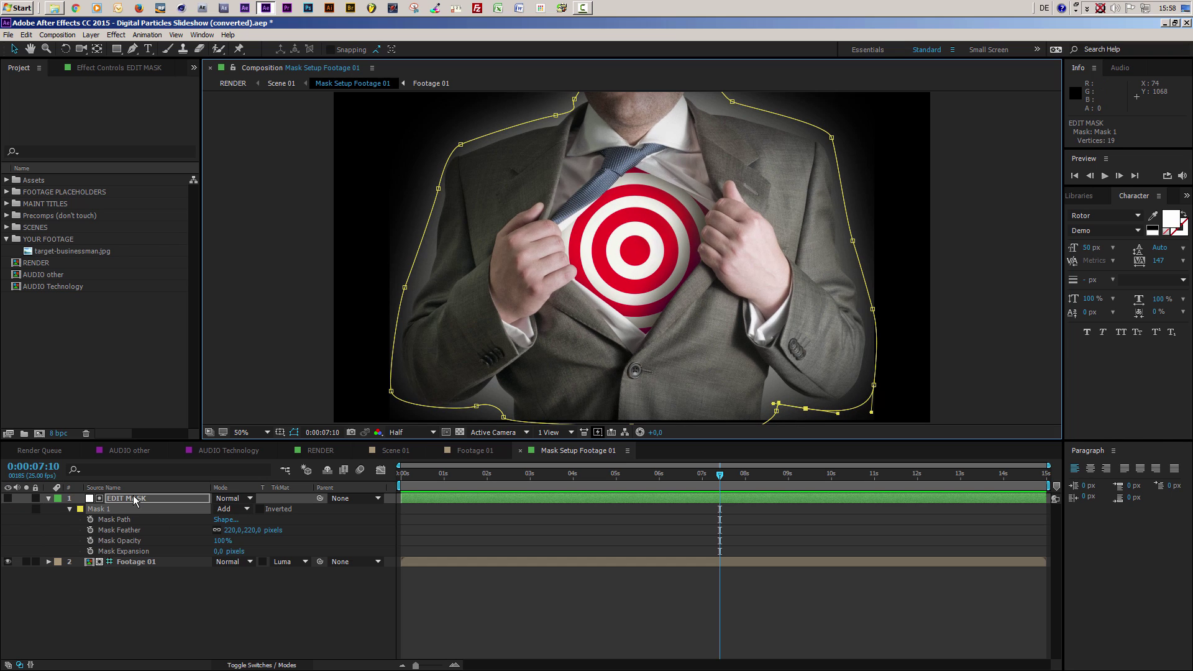
Show the EDIT MASK layer, hide Footage 01 and return to the Scene 01 composition.
left_click(8, 499)
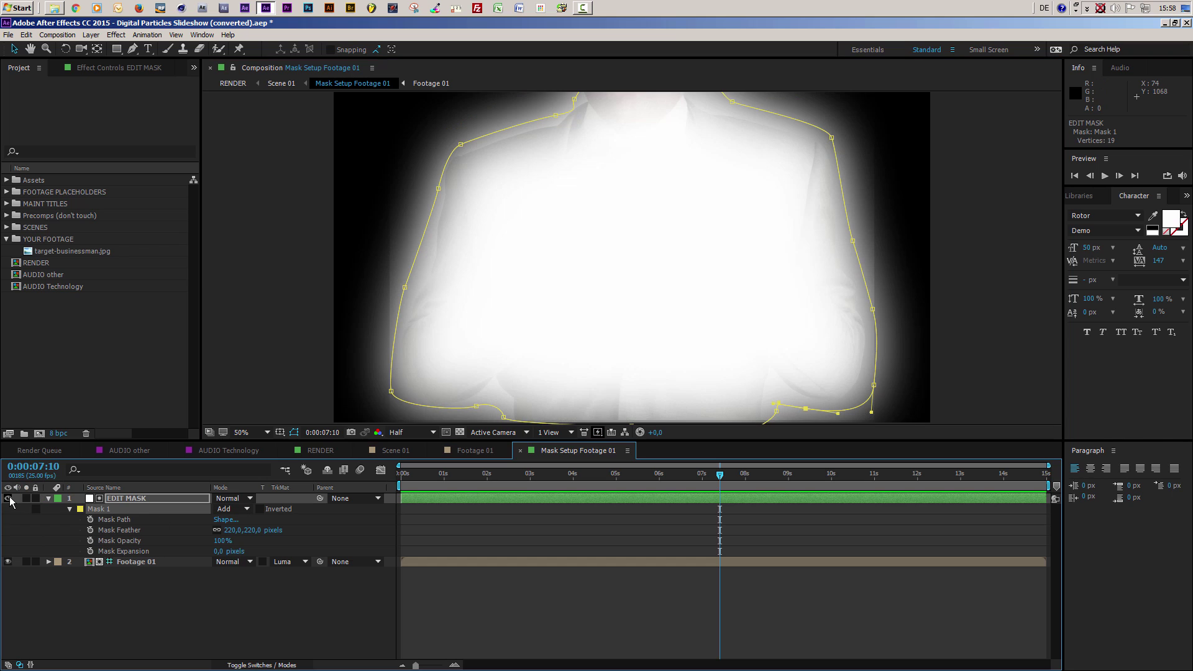
left_click(8, 562)
left_click(398, 451)
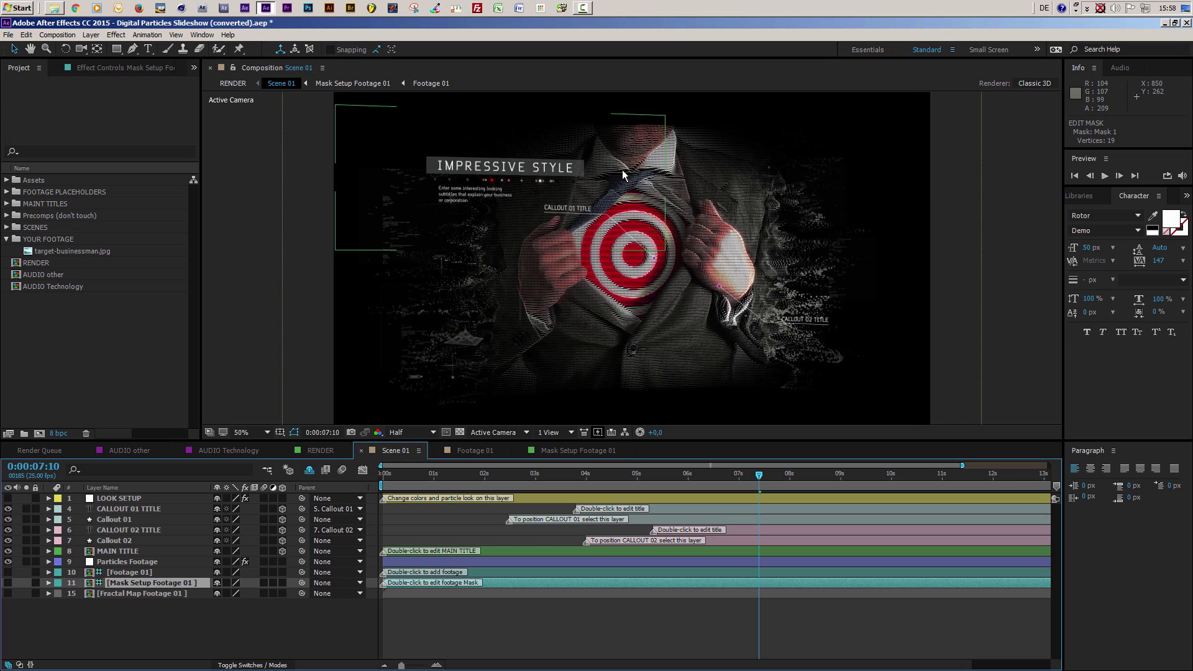
Preview Scene 01 at Full resolution and 100% magnification in an enlarged composition view.
left_click(411, 434)
left_click(413, 461)
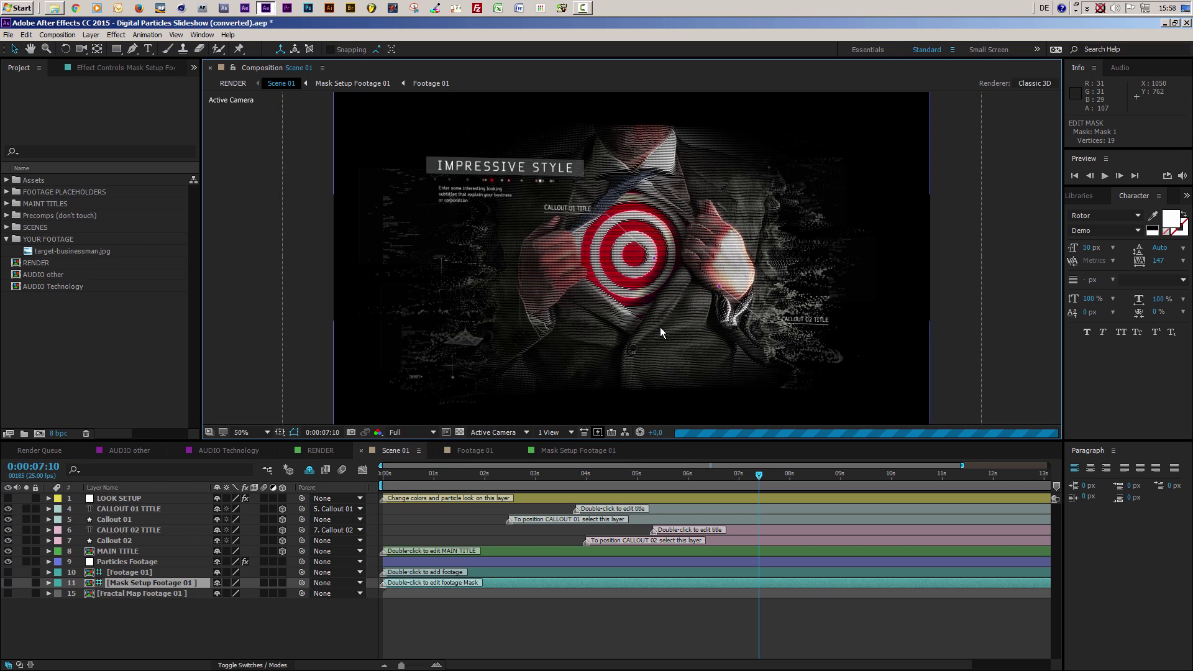
key("period")
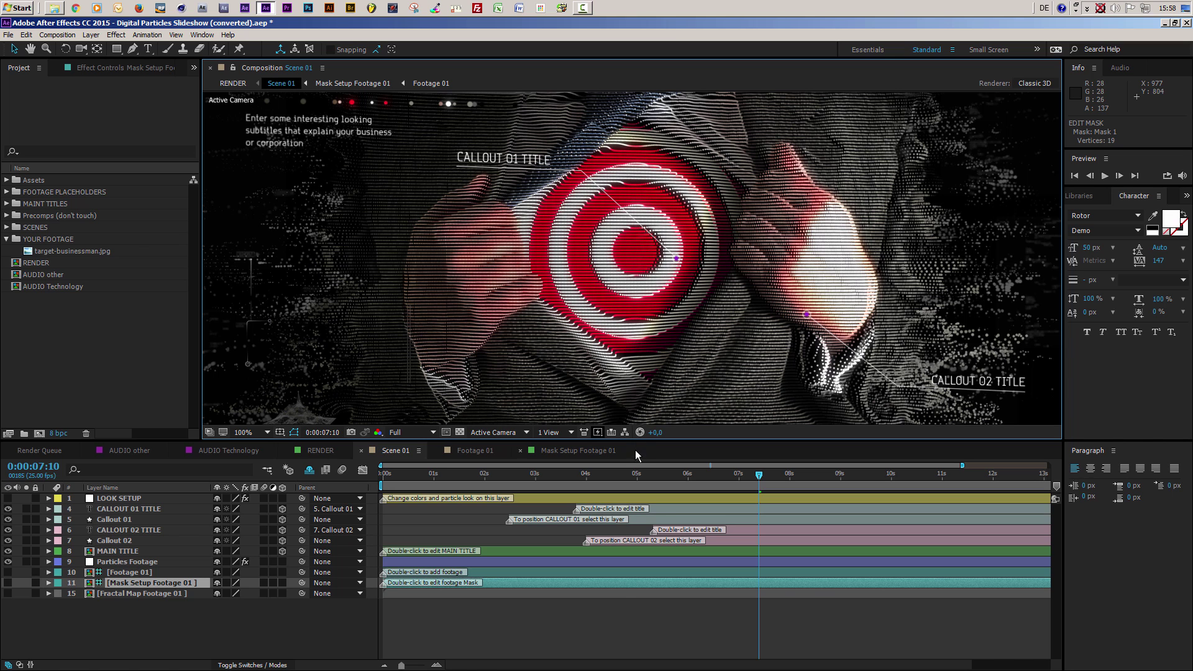
left_click_drag(637, 442, 633, 504)
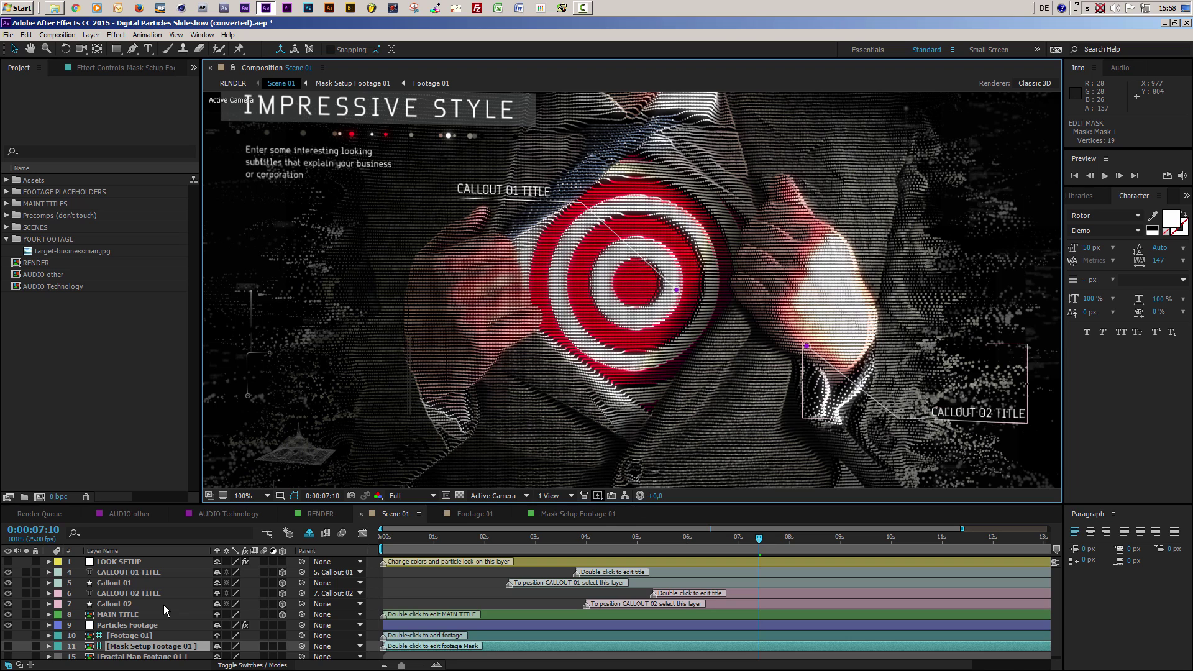
Bring up the effects of the Particles Footage layer and expand the Levels and Glow settings.
left_click(126, 626)
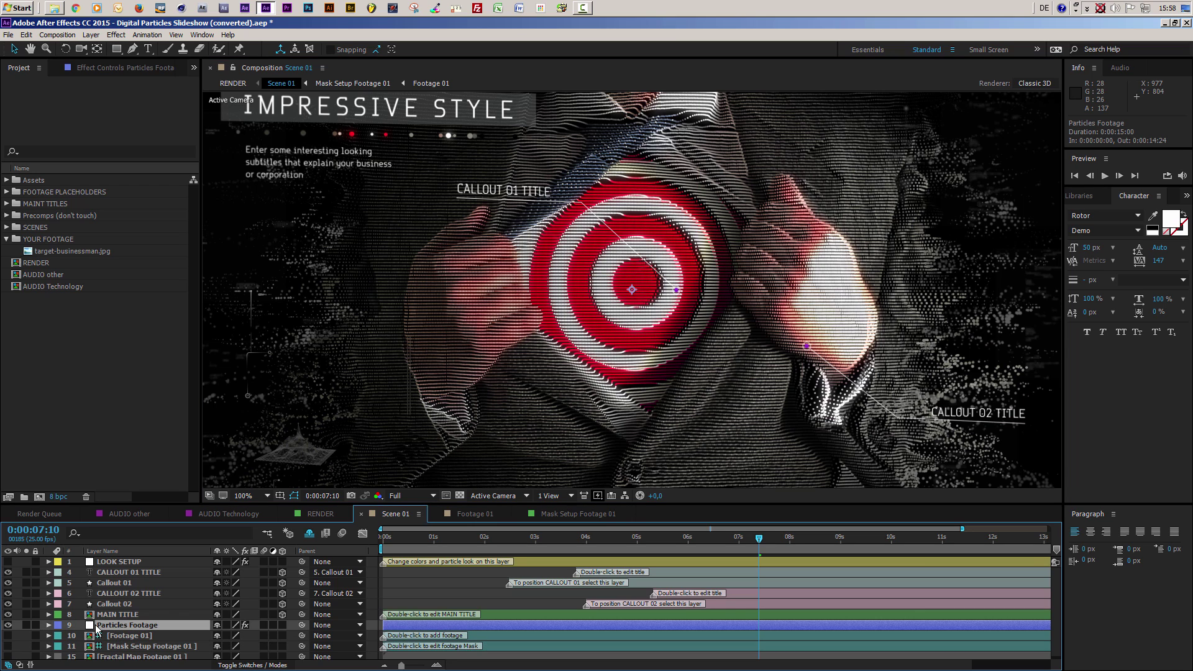
left_click(109, 70)
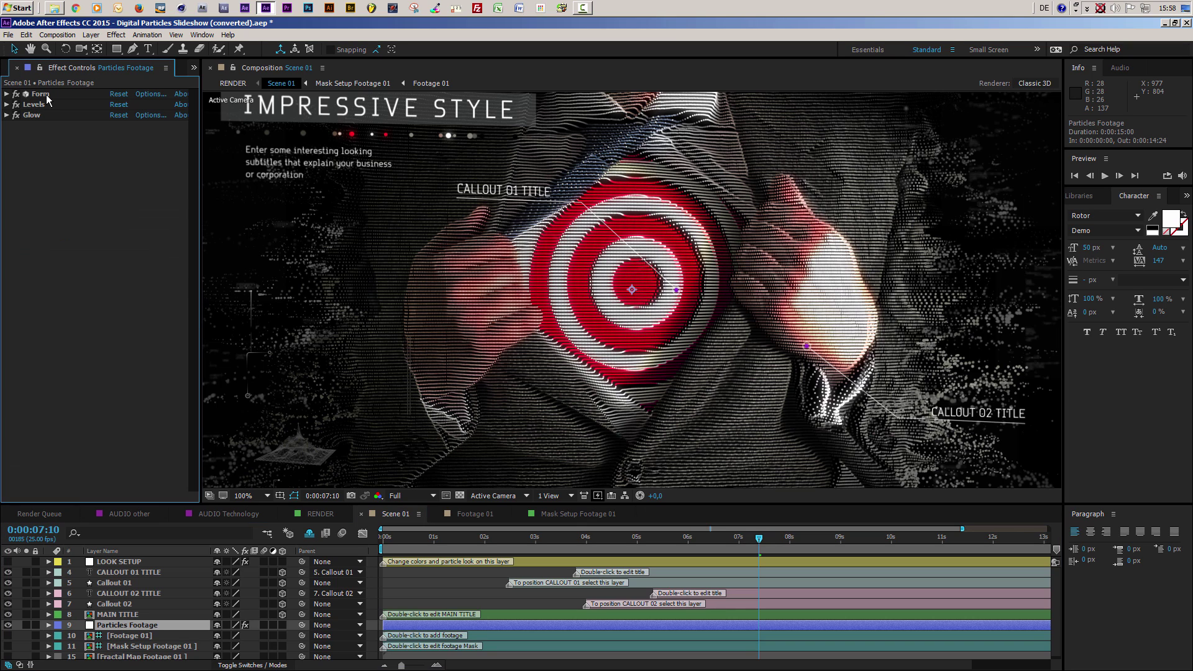
left_click(6, 105)
left_click(7, 278)
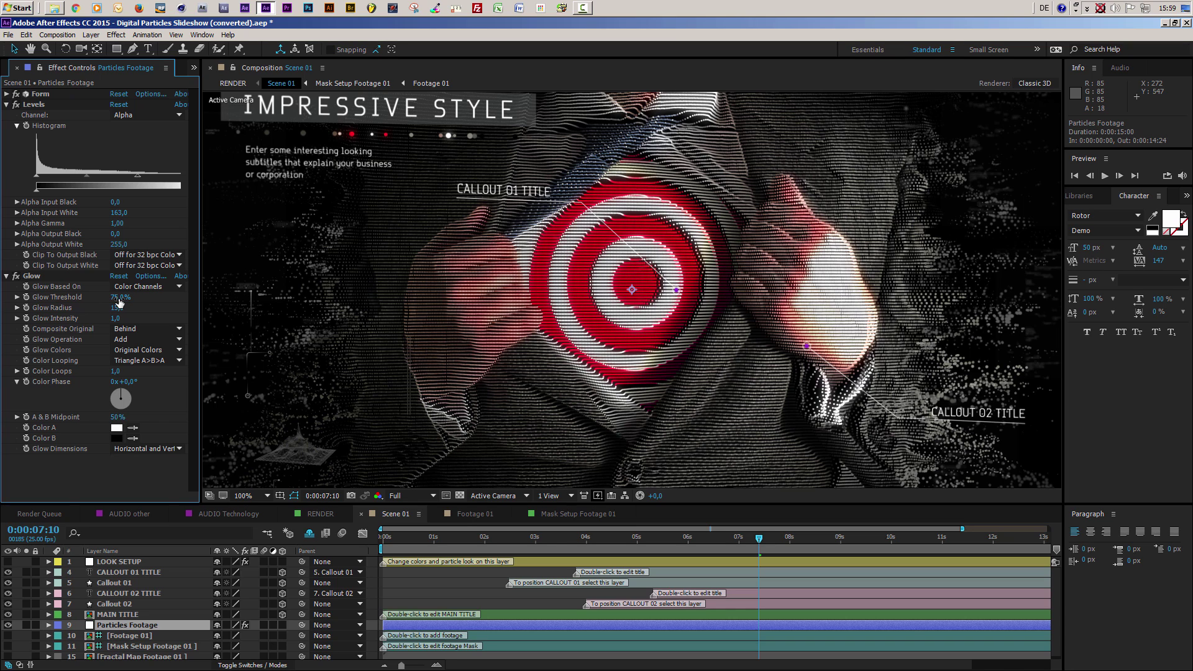
Try a Glow Threshold of 35.3% and one of 85% on the Particles Footage layer.
left_click_drag(120, 297, 170, 299)
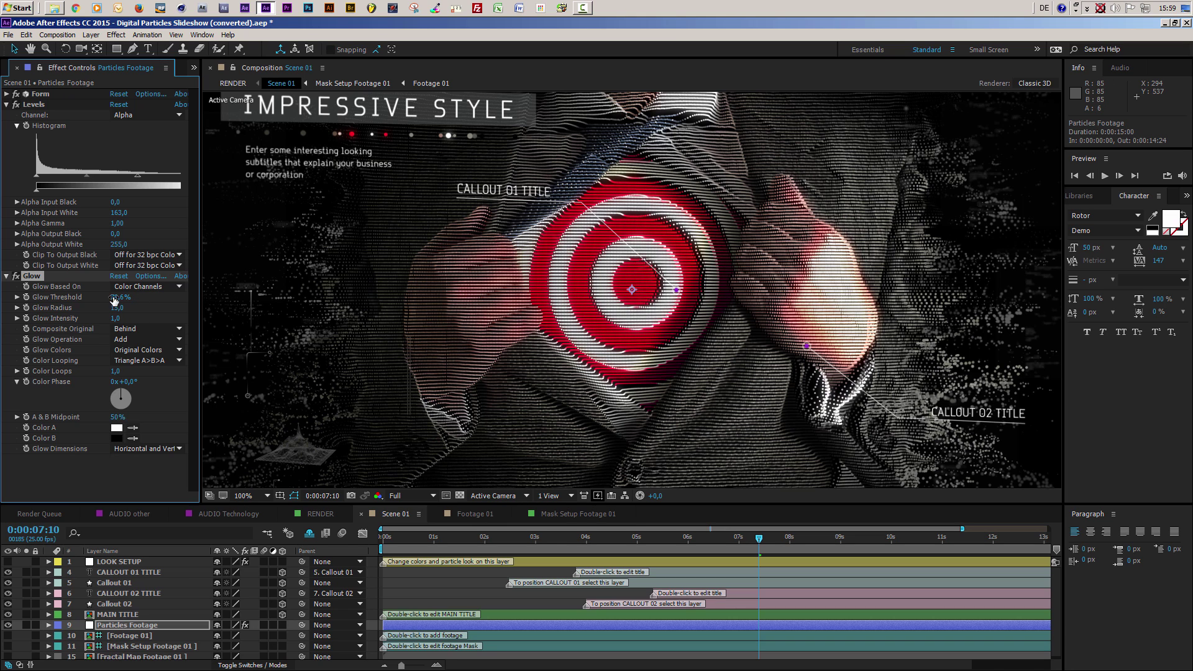
left_click_drag(121, 301, 50, 299)
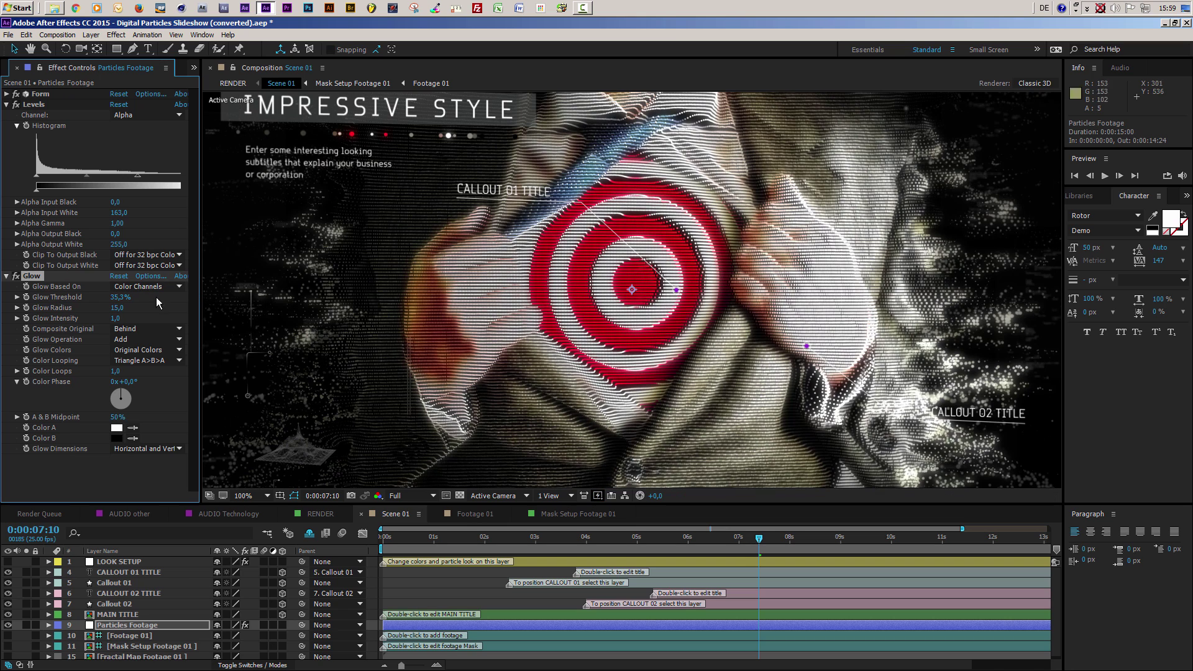
left_click(120, 297)
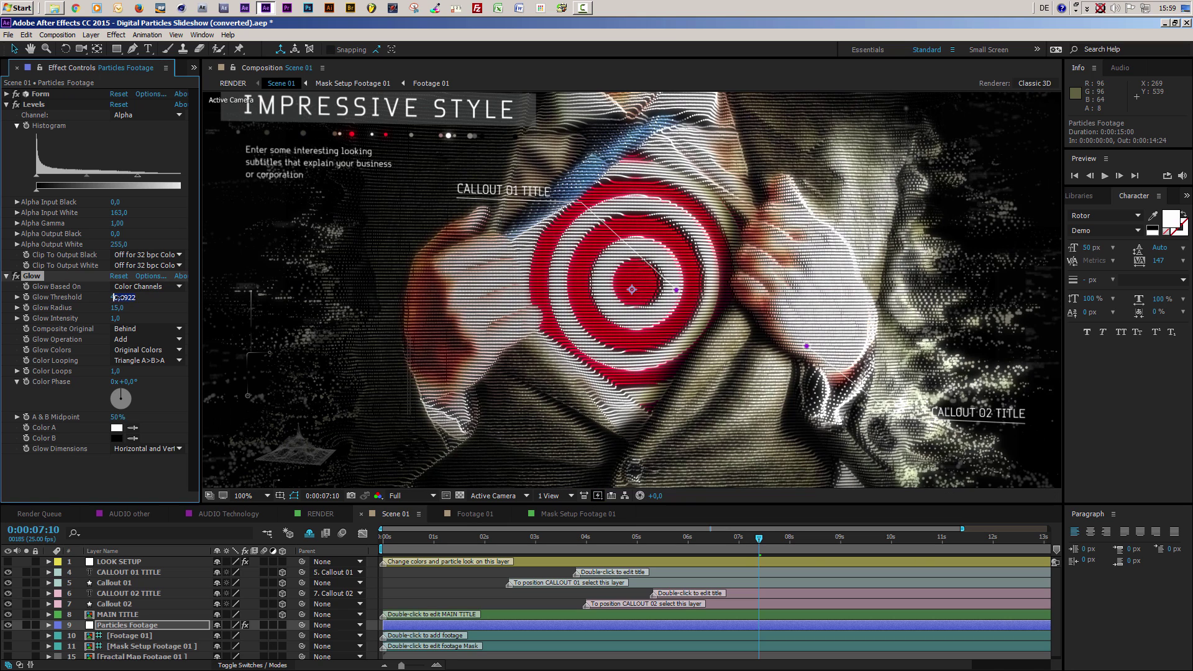
type("85")
key("Return")
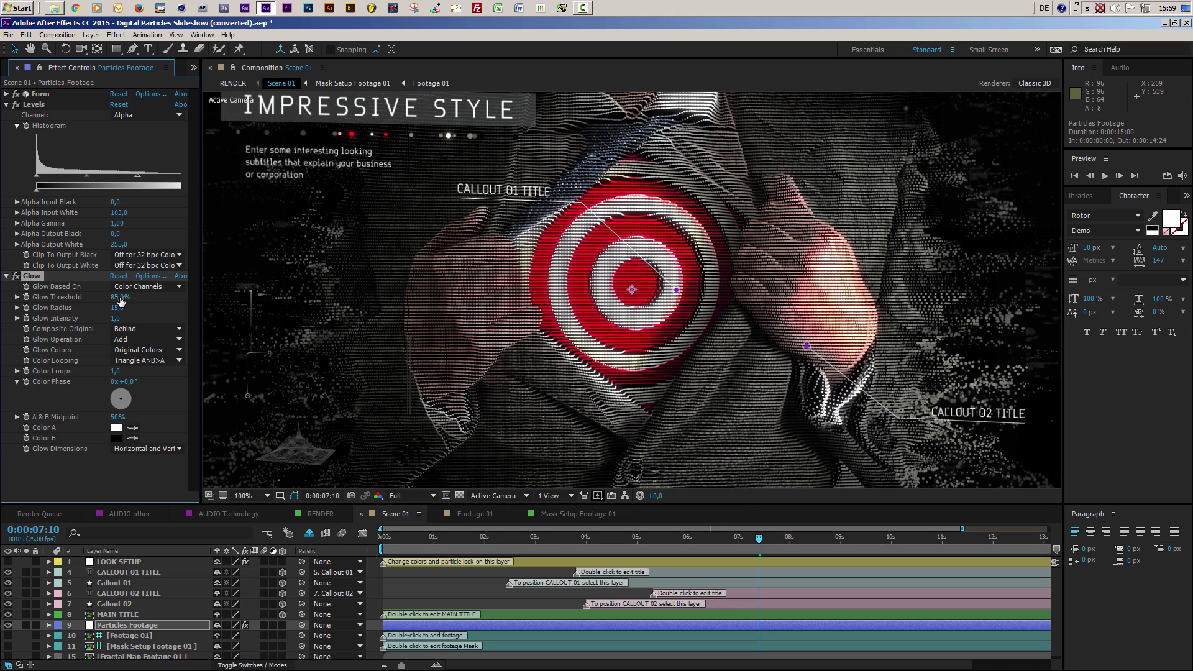
Set the Glow Threshold of the Particles Footage layer to 60%.
left_click_drag(119, 297, 75, 299)
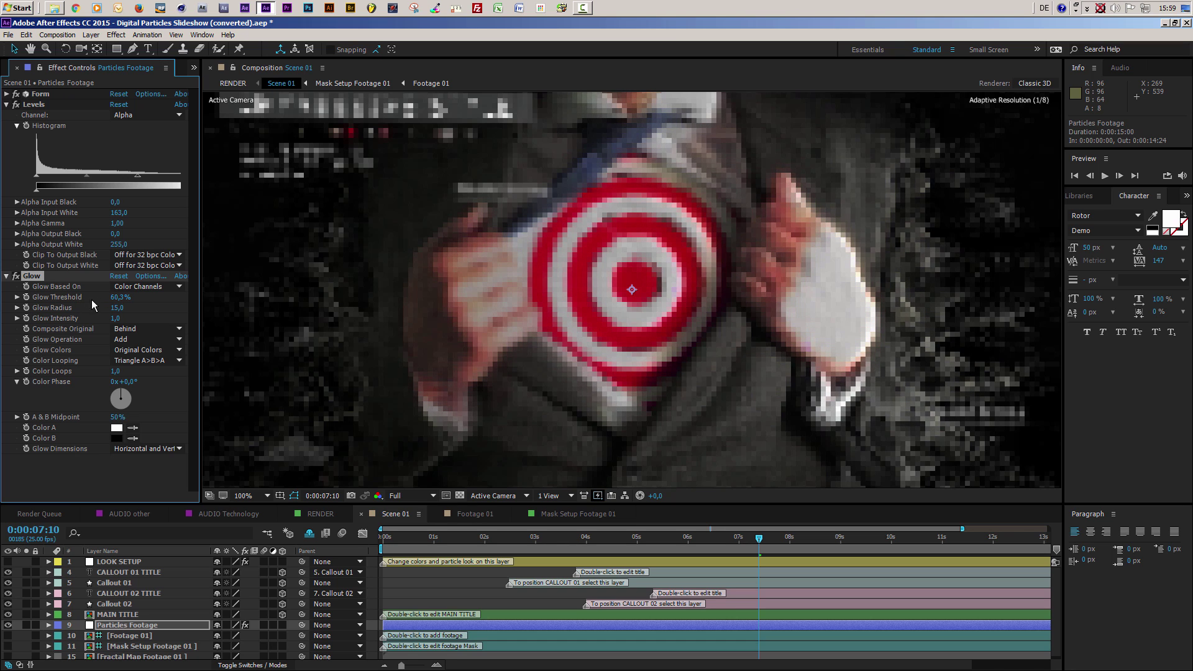
left_click(124, 297)
type("6")
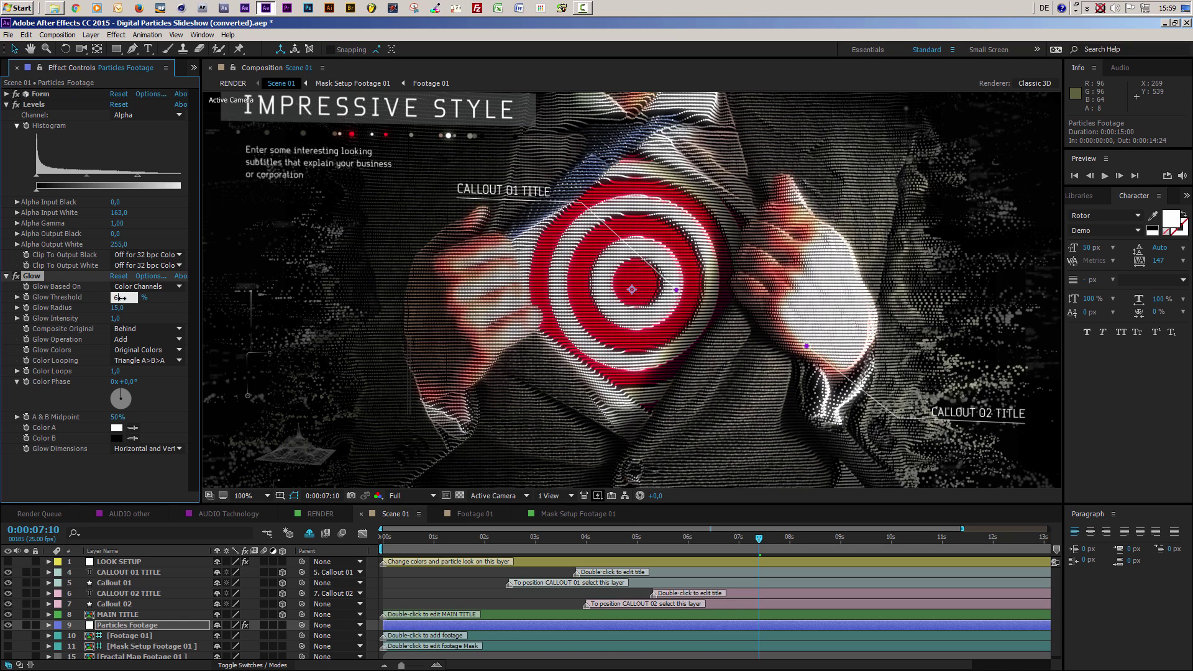
left_click(109, 467)
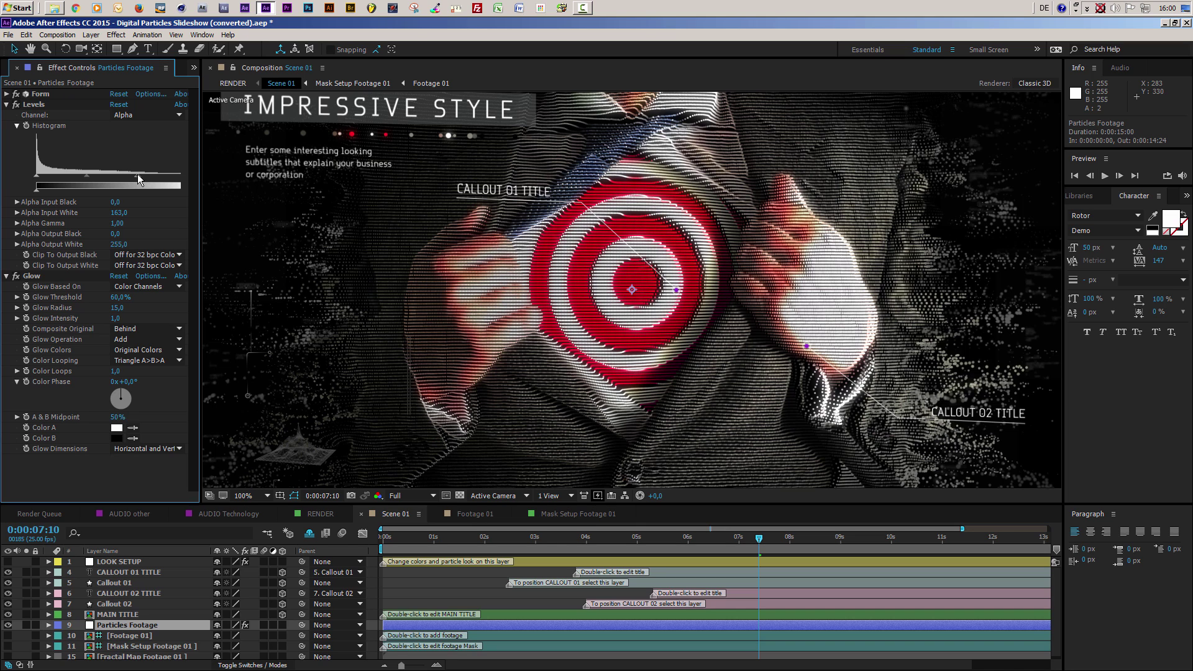
Set the Levels effect's Alpha Input White to 143 on Particles Footage, and collapse the Levels and Glow settings.
left_click_drag(136, 176, 84, 184)
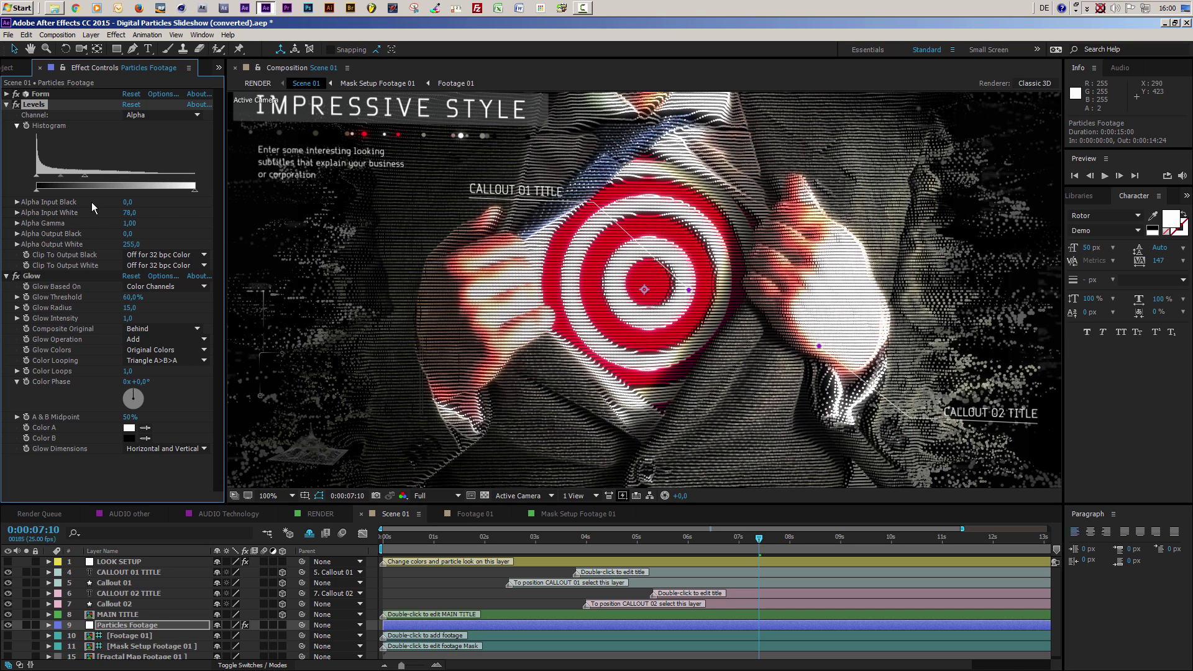
left_click_drag(84, 177, 125, 185)
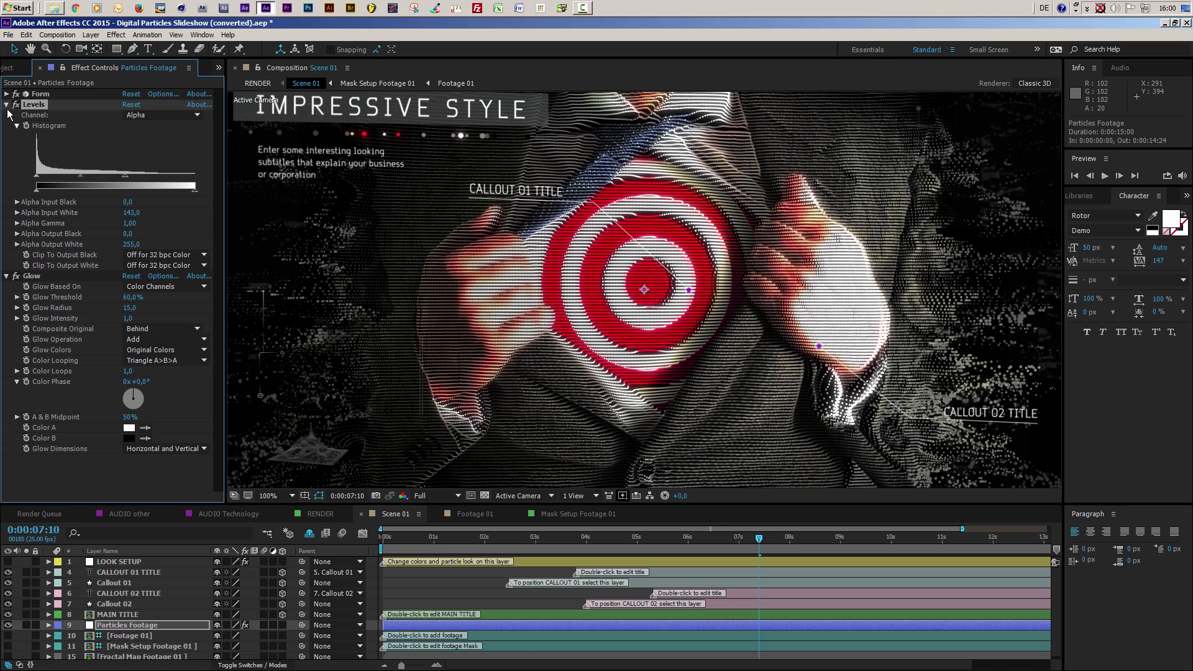
left_click(7, 105)
left_click(7, 115)
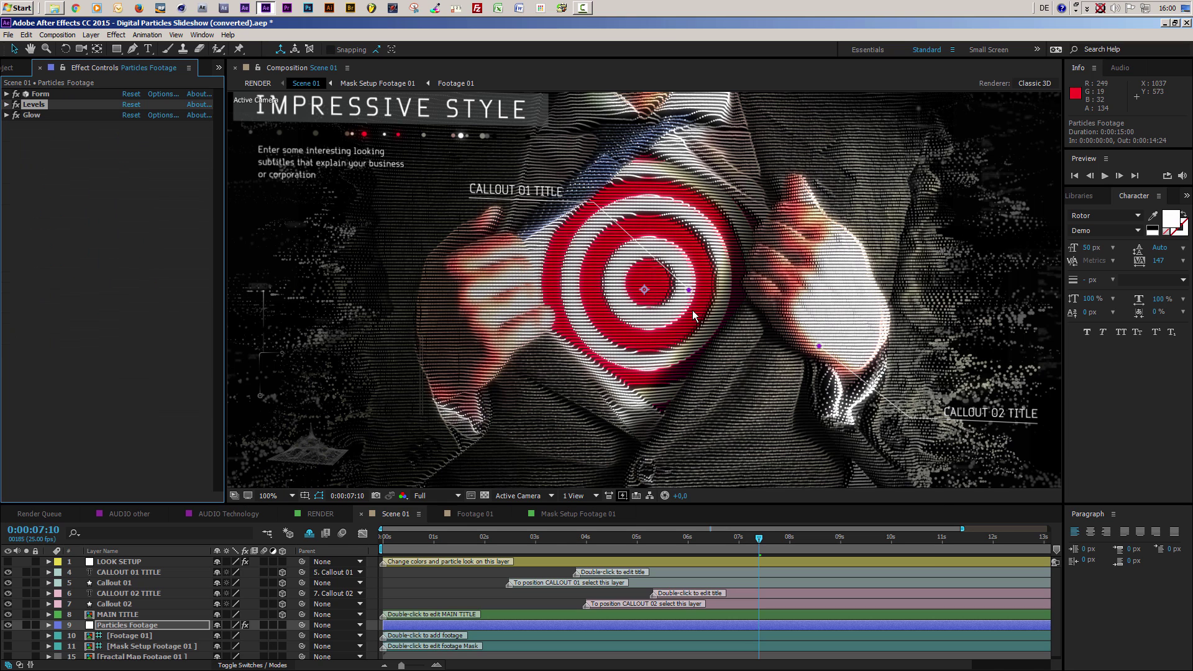
Check the particle look of Scene 01 at several moments between 0:00:01:03 and 0:00:04:04.
key("comma")
key("period")
left_click(441, 535)
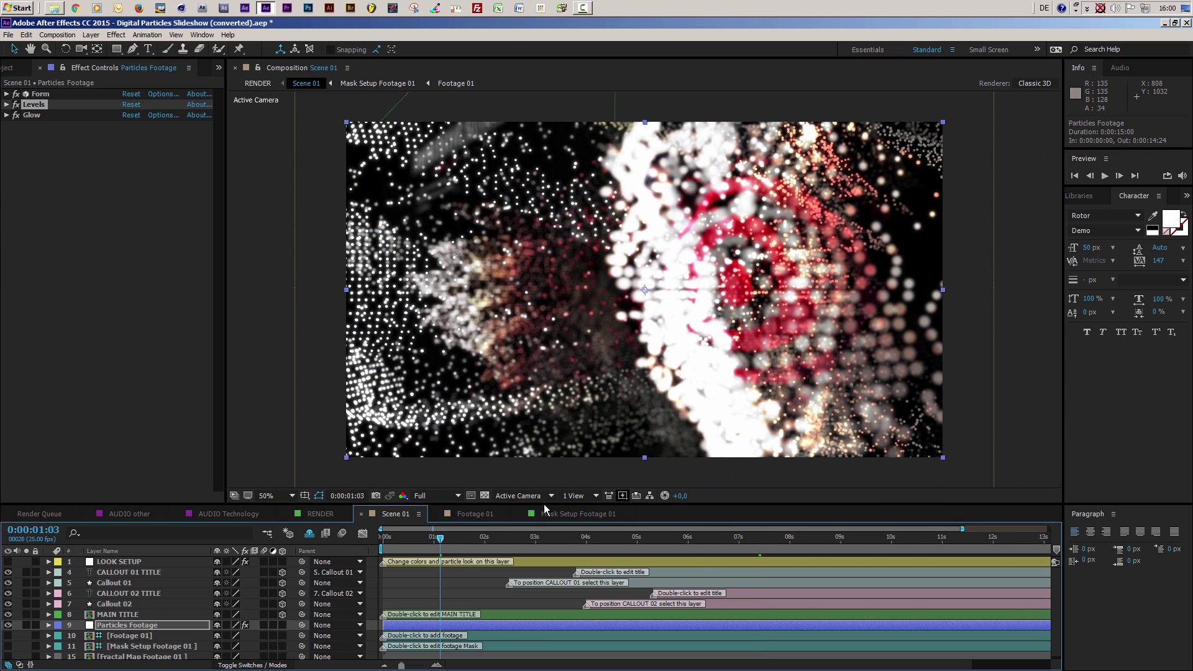
key("comma")
left_click(460, 538)
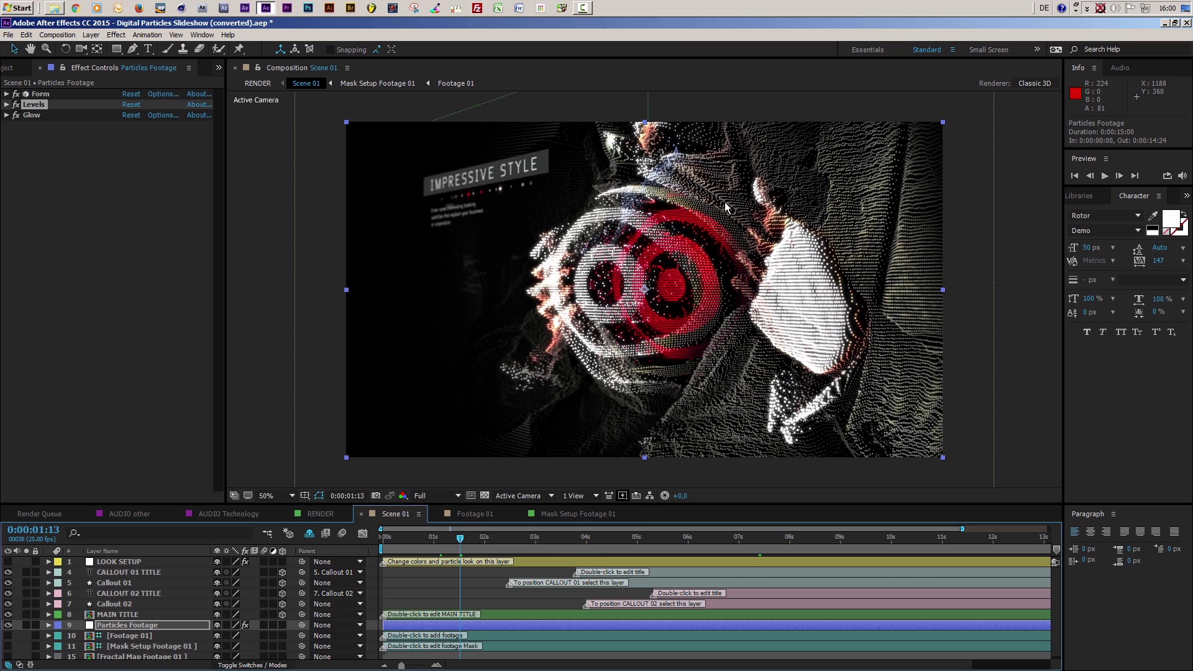
left_click(493, 546)
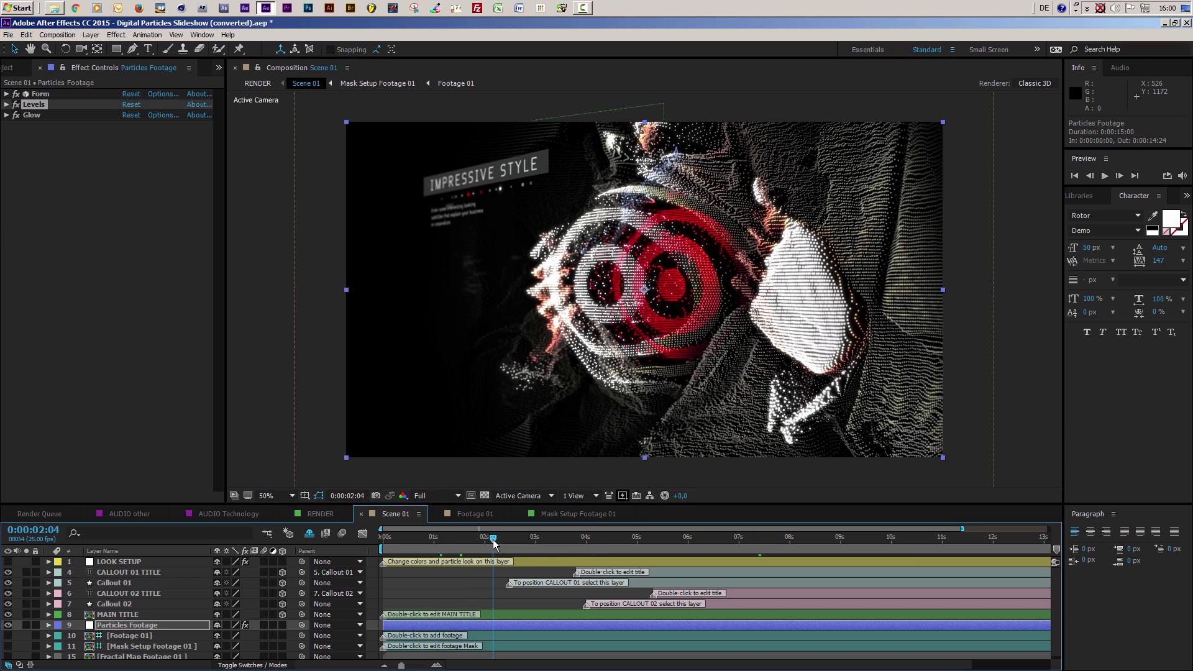
left_click(541, 546)
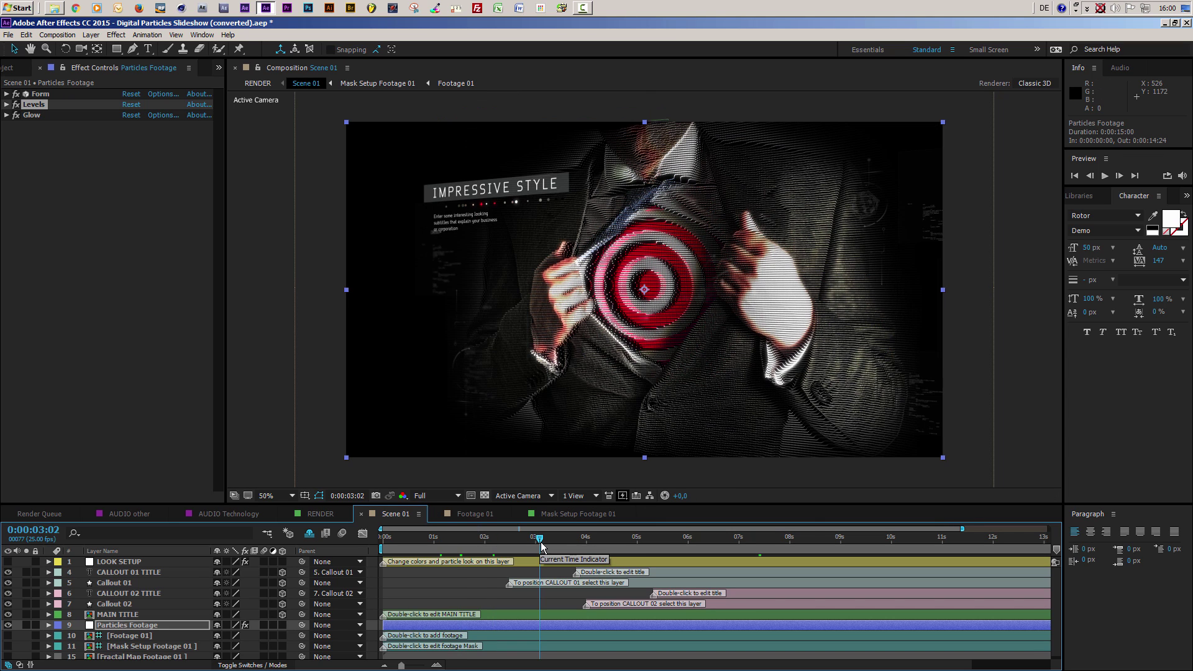
left_click(595, 546)
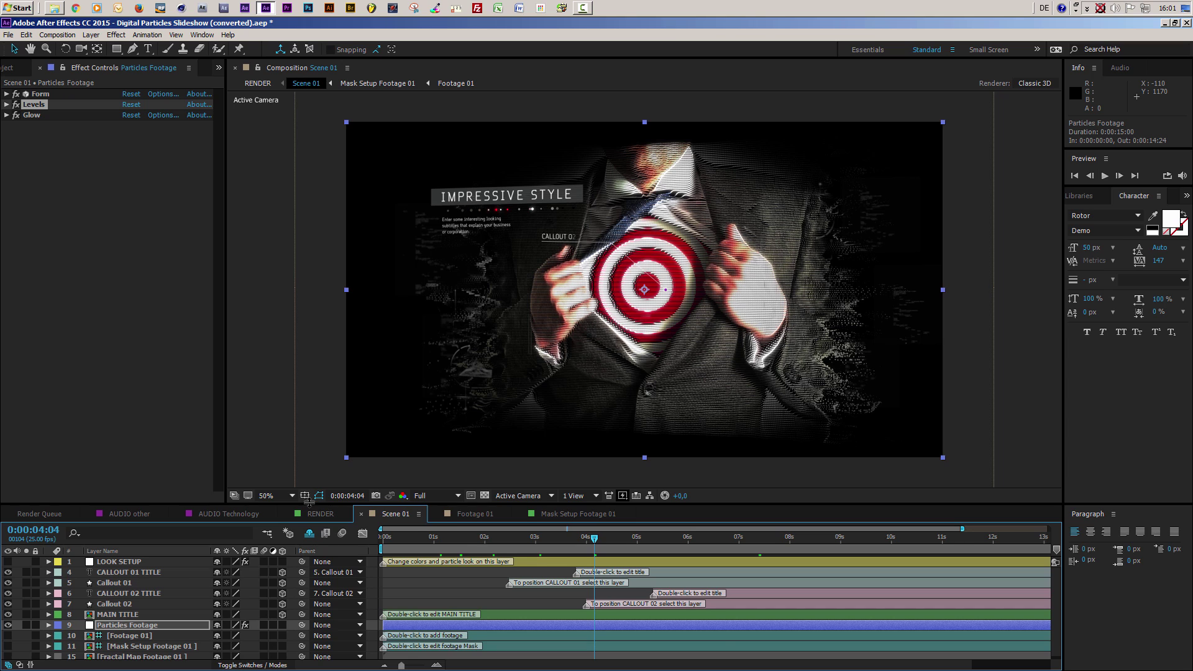
Open the MAIN TITLE composition of Scene 01 and select its ENTER MAIN TITLE text layer.
left_click_drag(309, 502, 308, 477)
left_click(118, 591)
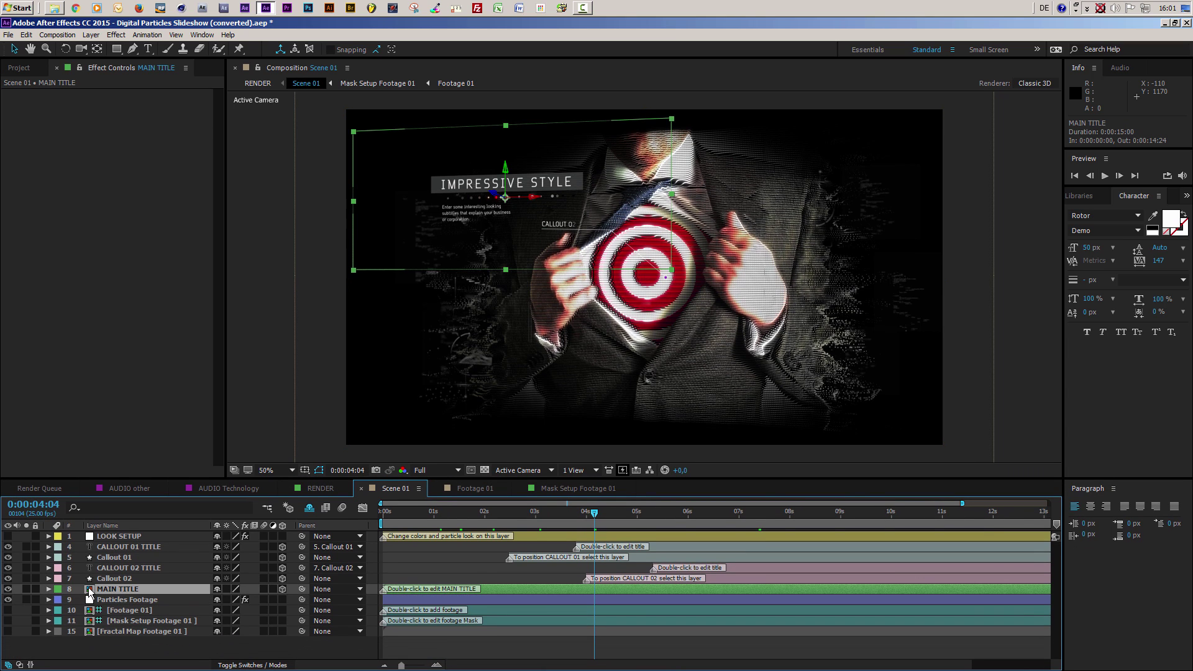
double_click(89, 590)
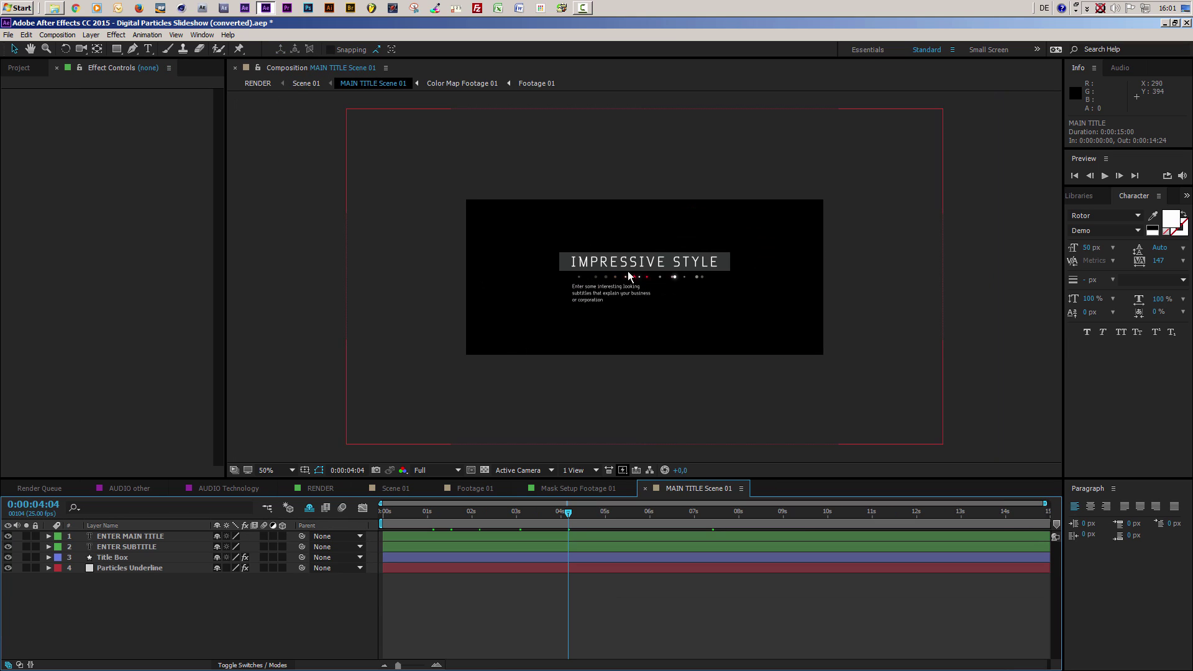
scroll(631, 277, "up", 2)
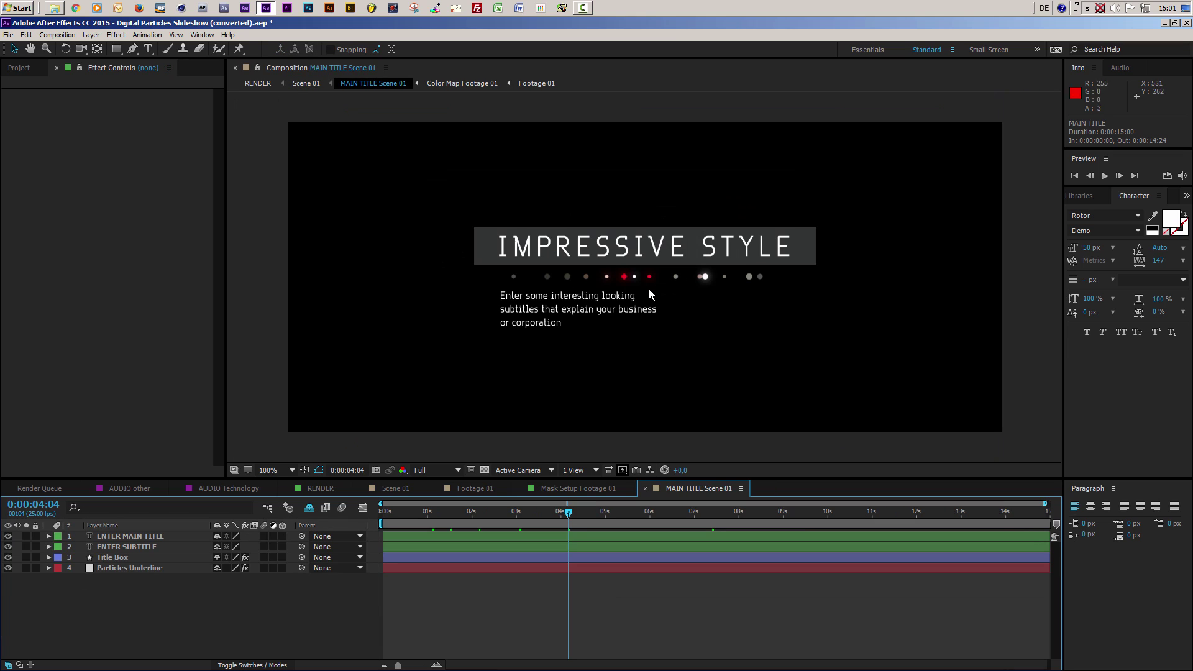
left_click(117, 536)
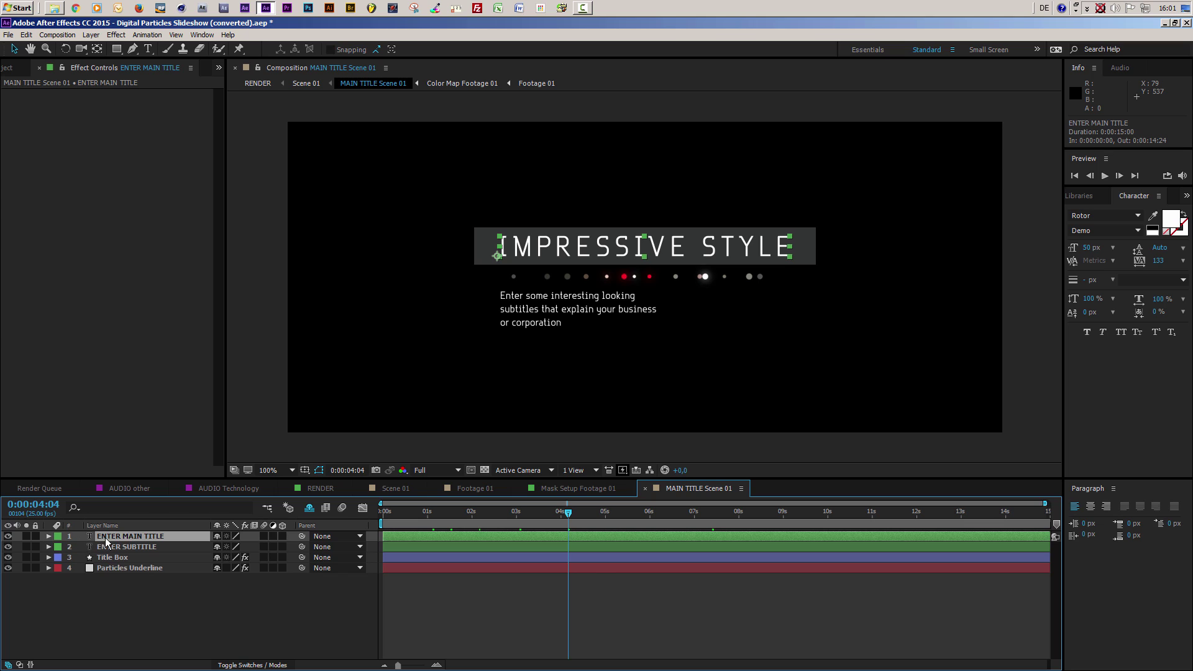
Replace the main title text with "ENTER YOUR TITLE" and set its tracking to 150.
double_click(110, 536)
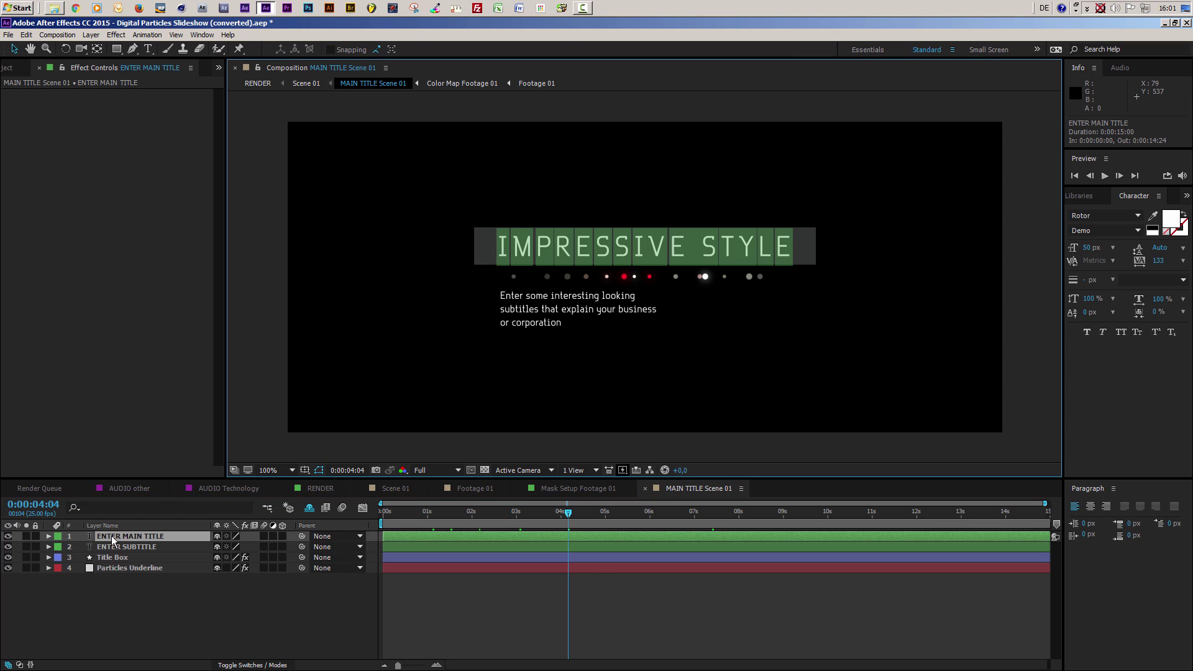
type("ENTER ")
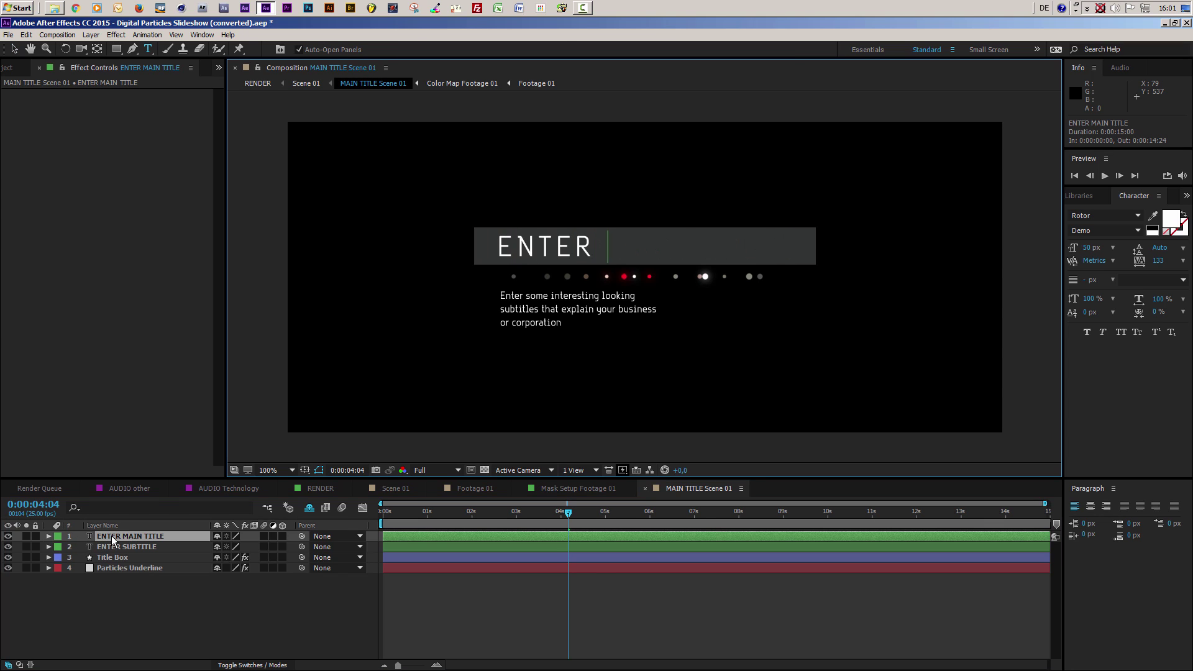
type("YOUR TITLE")
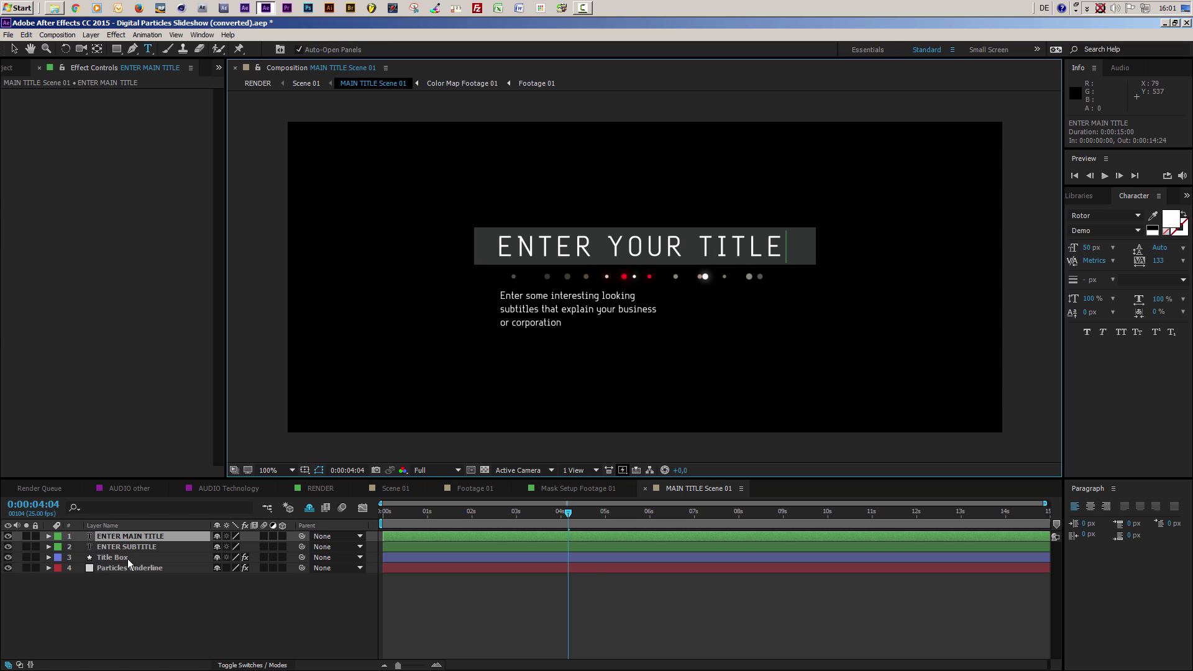
left_click(136, 534)
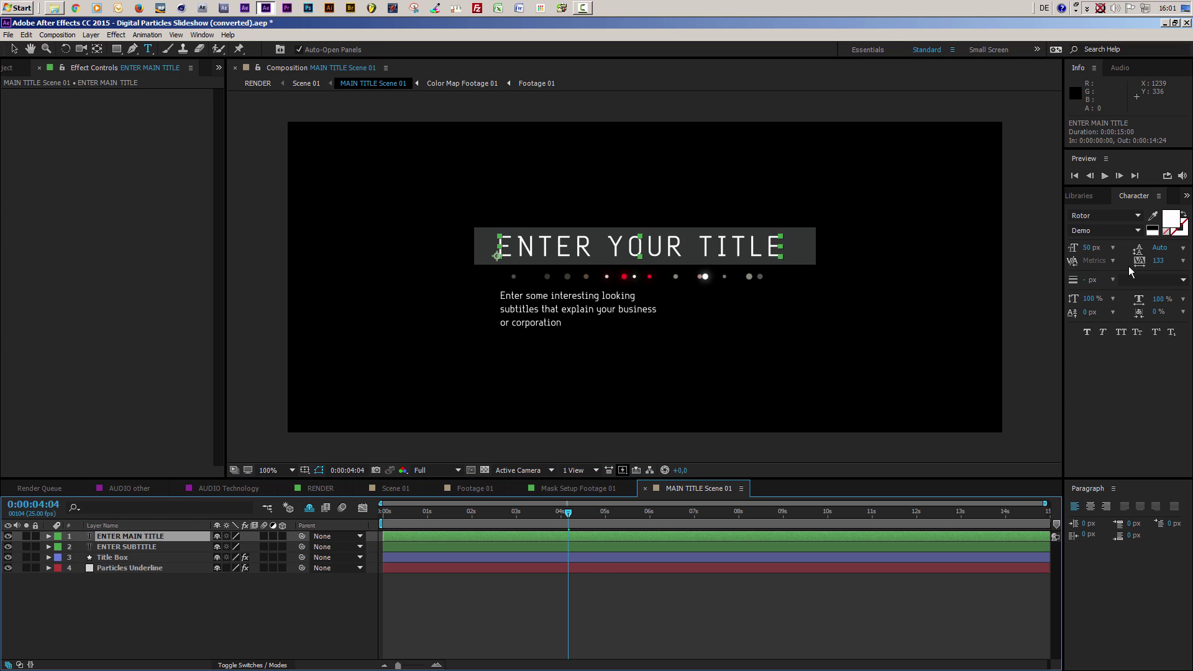
left_click_drag(1156, 263, 1172, 260)
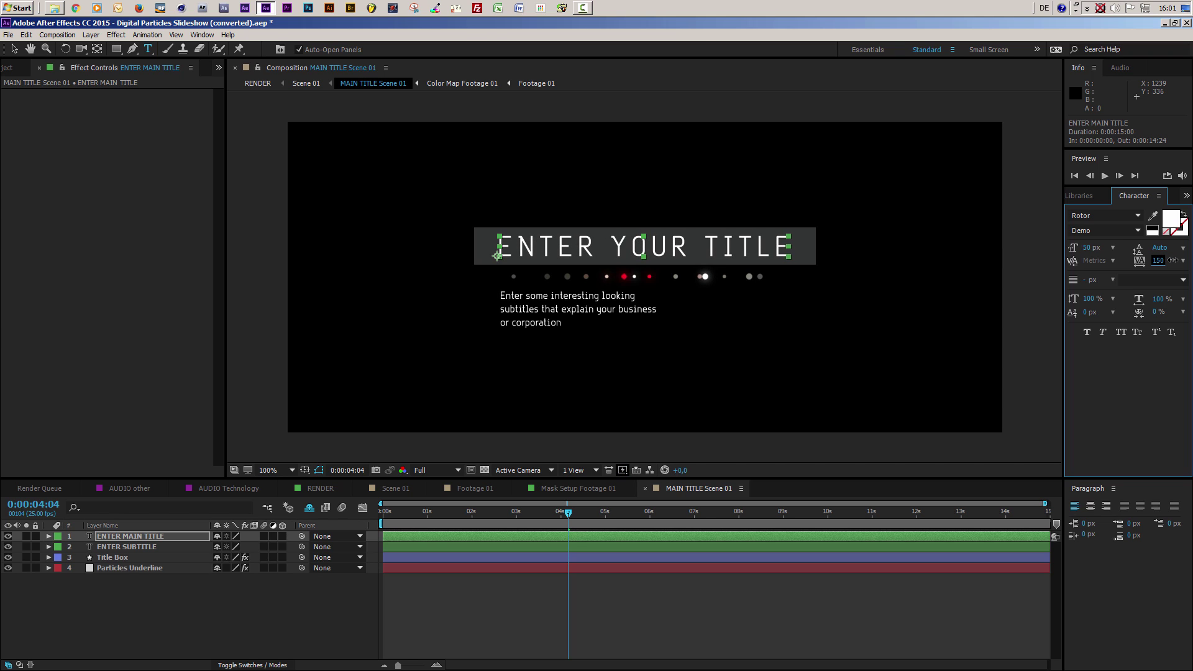
Hide the ENTER SUBTITLE text layer and show it again.
left_click(128, 549)
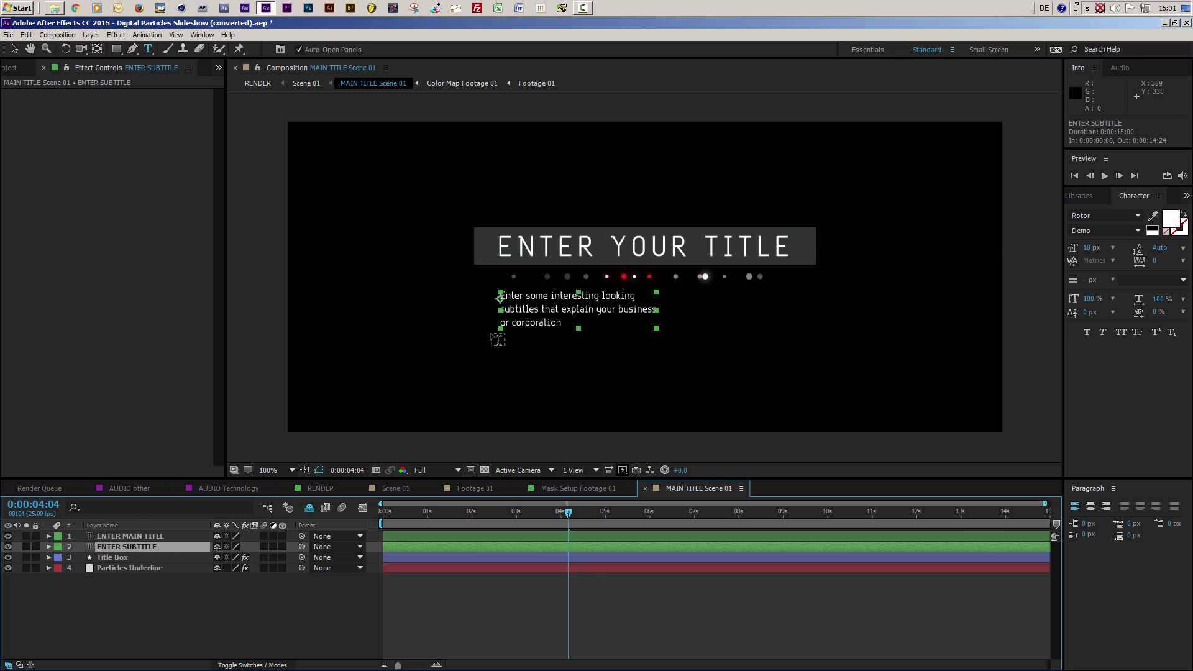
left_click(8, 547)
left_click(8, 547)
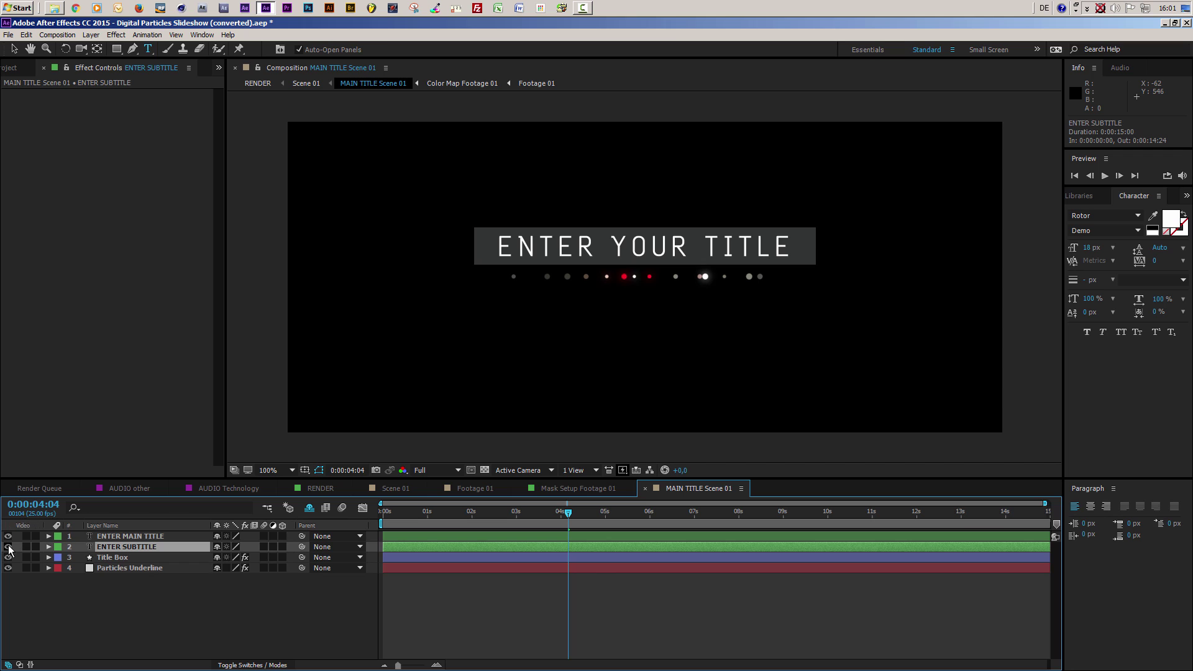
Try a wider horizontal scale on the Title Box layer and undo the scale changes.
left_click(114, 559)
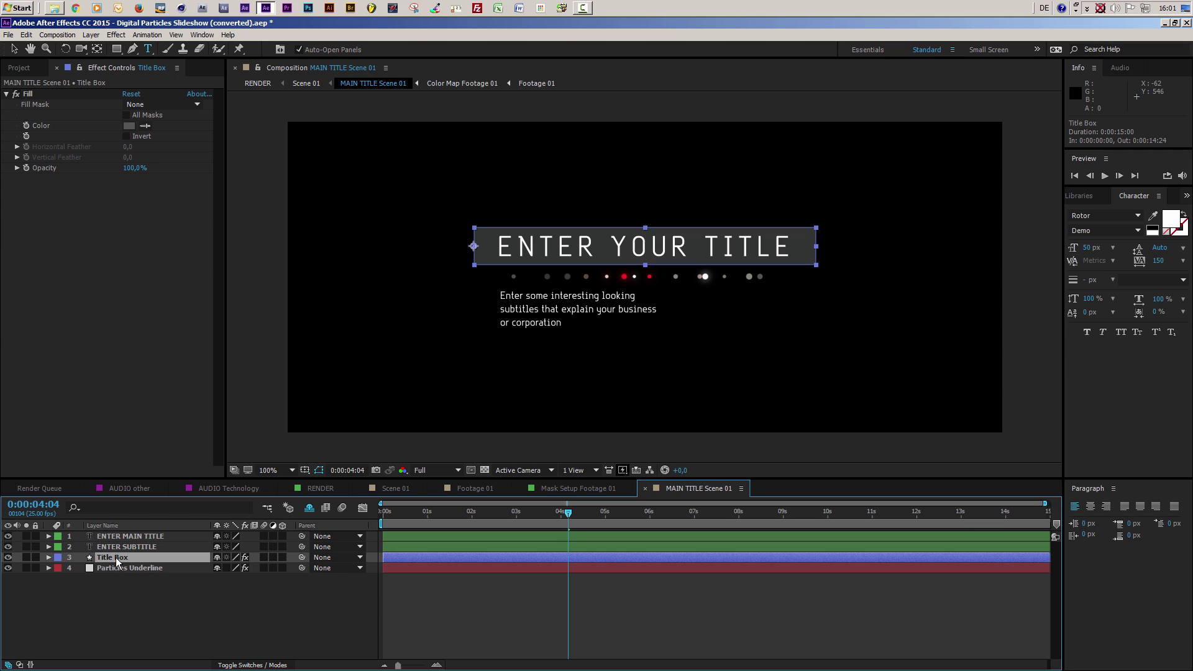
key("s")
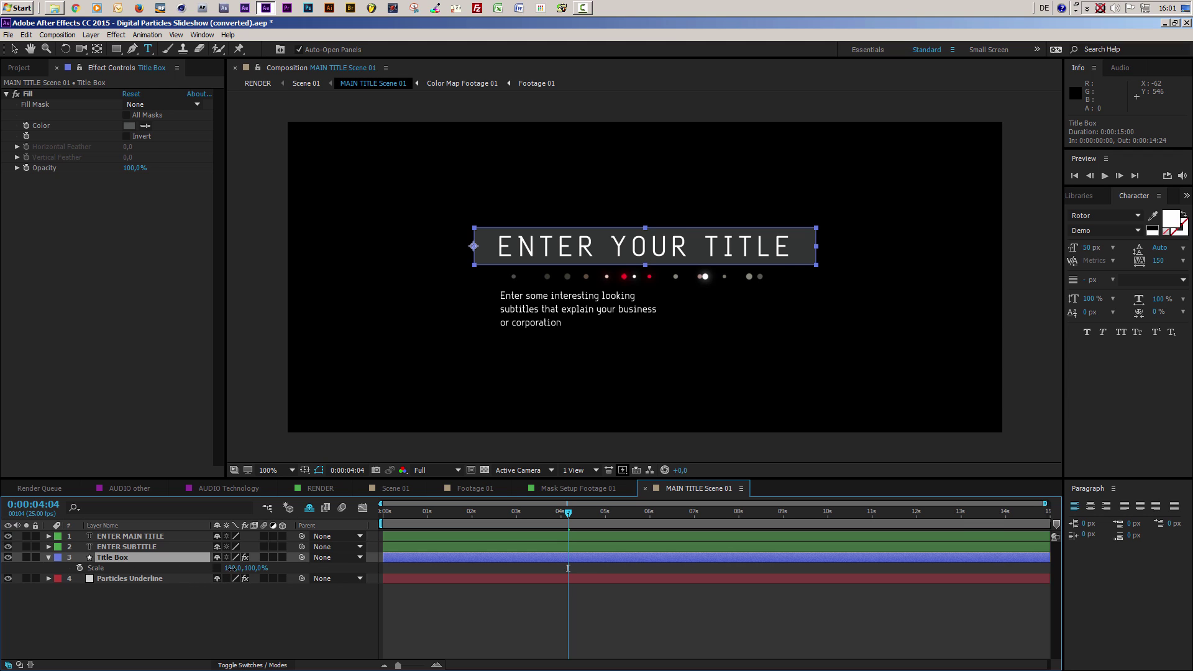
left_click_drag(231, 568, 312, 565)
key("ctrl+z")
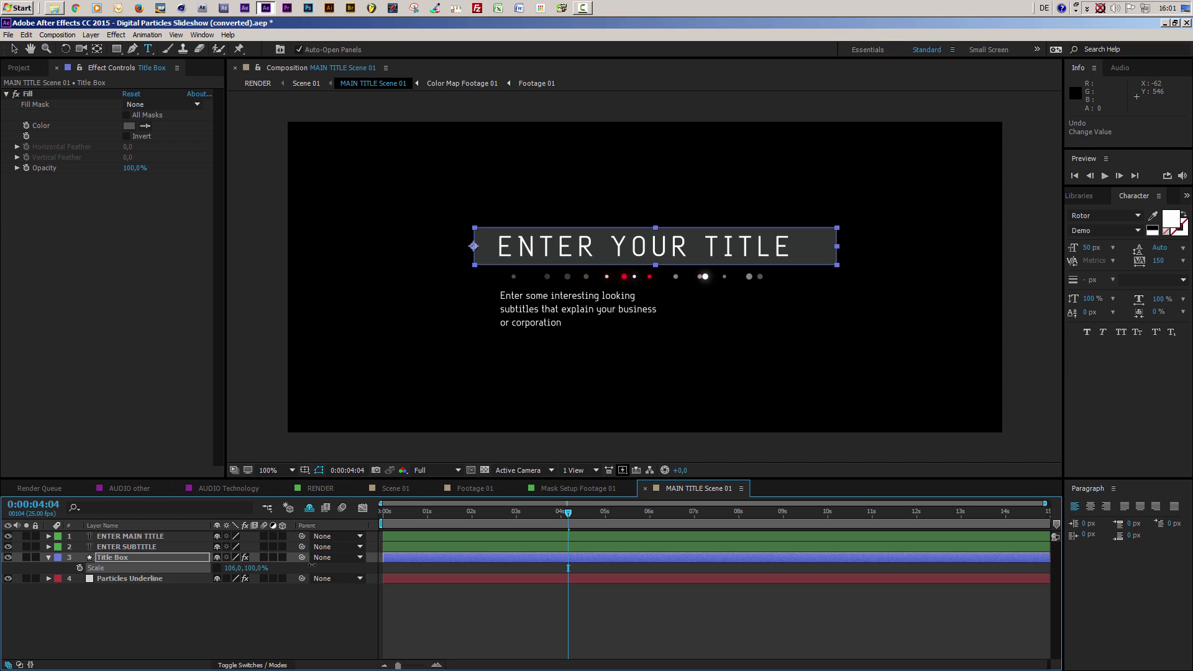
key("ctrl+z")
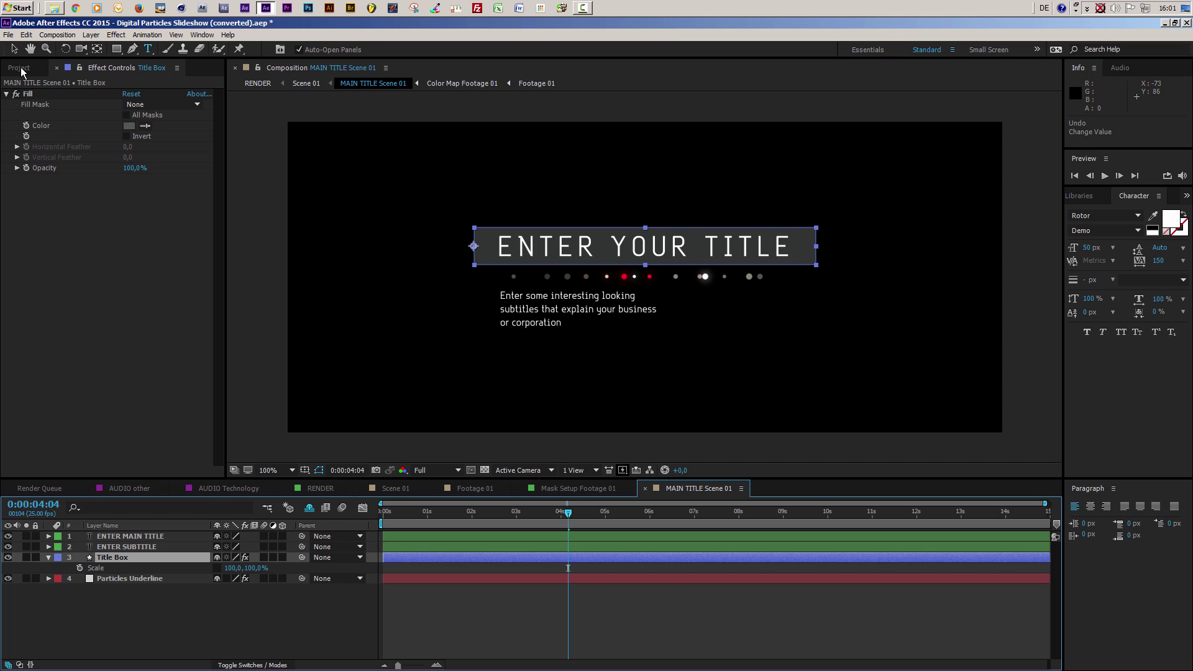
Move the main title together with its Title Box below the subtitle, and place the Particles Underline beneath the box.
left_click(14, 49)
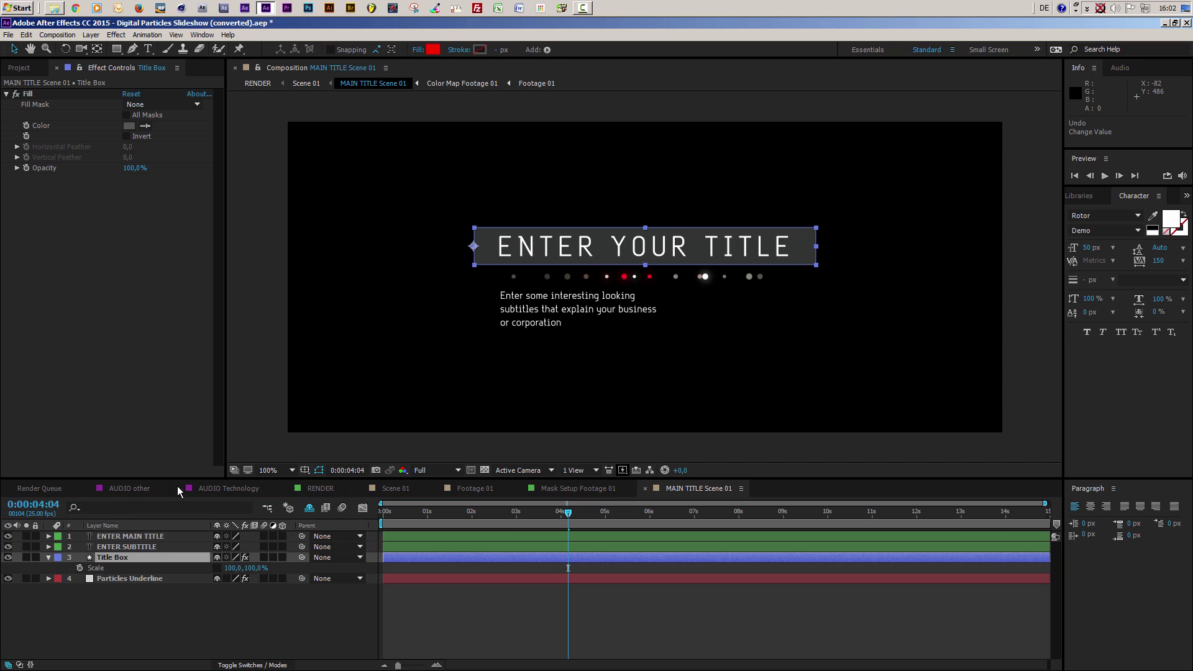
left_click(153, 536)
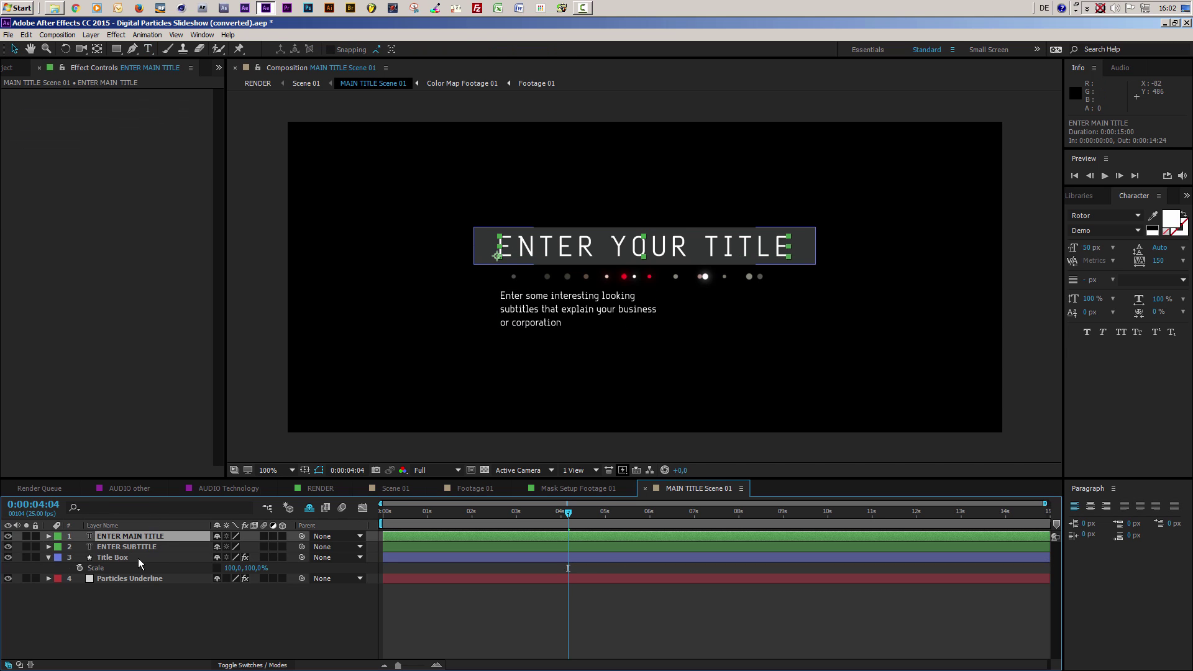
left_click(138, 558, "ctrl")
left_click_drag(695, 248, 710, 353)
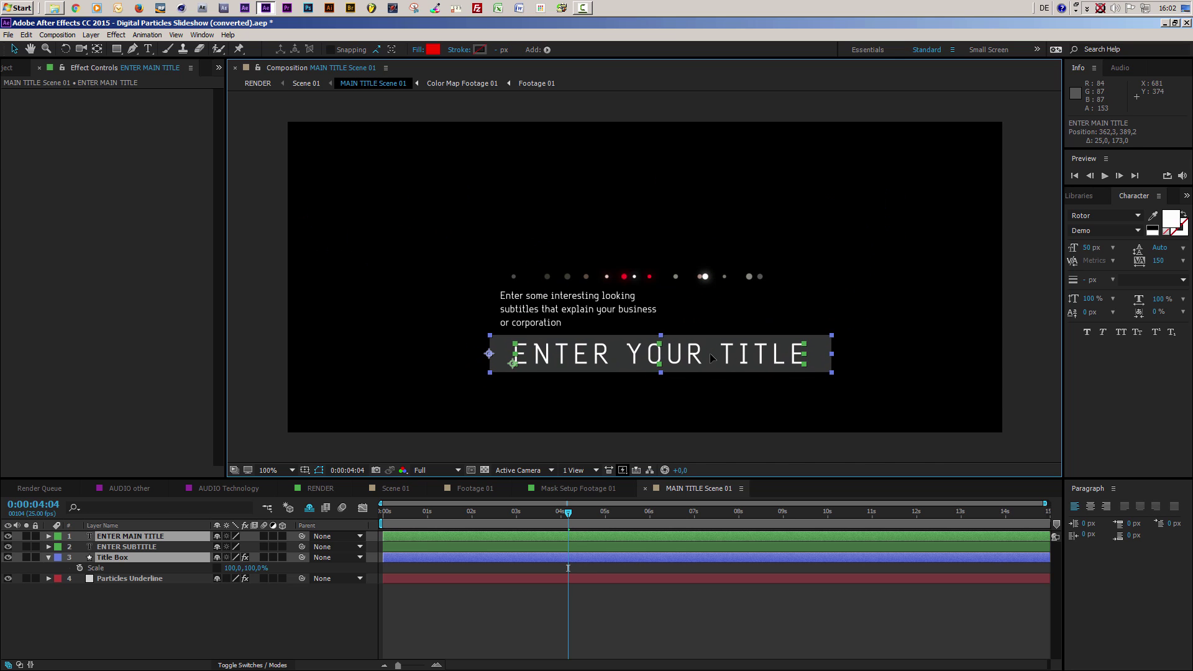
left_click(120, 579)
left_click_drag(664, 279, 677, 391)
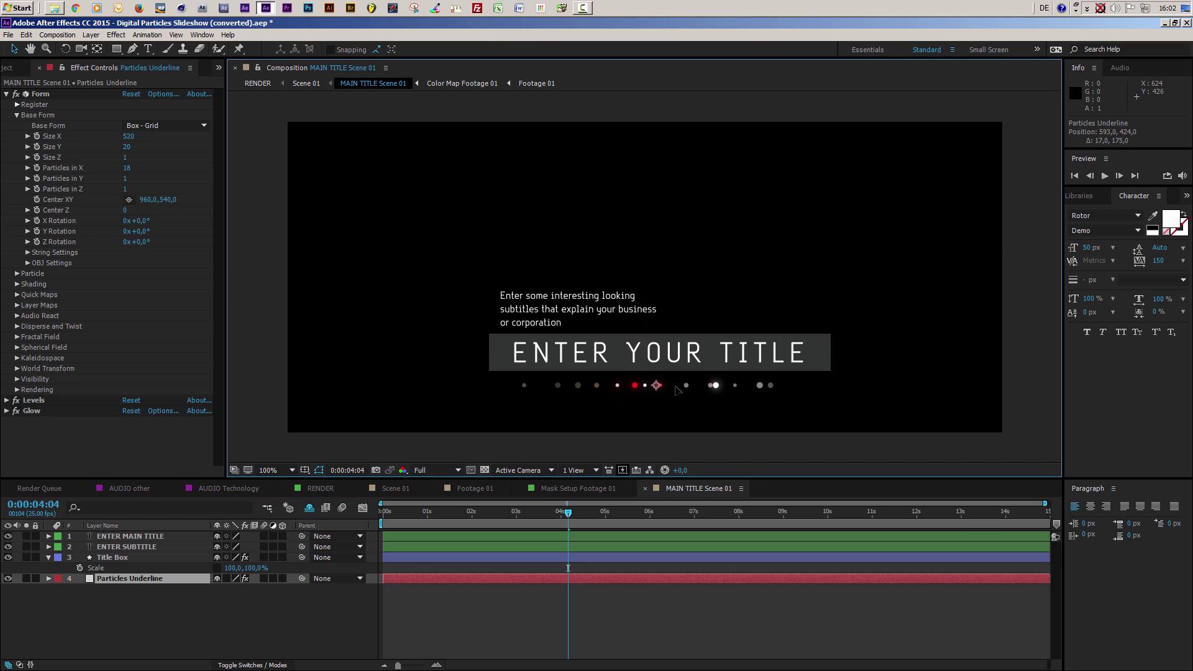
In the Scene 01 composition, move the MAIN TITLE layer to the image's lower left, at about 418, 806, -150.
left_click(396, 489)
left_click(133, 590)
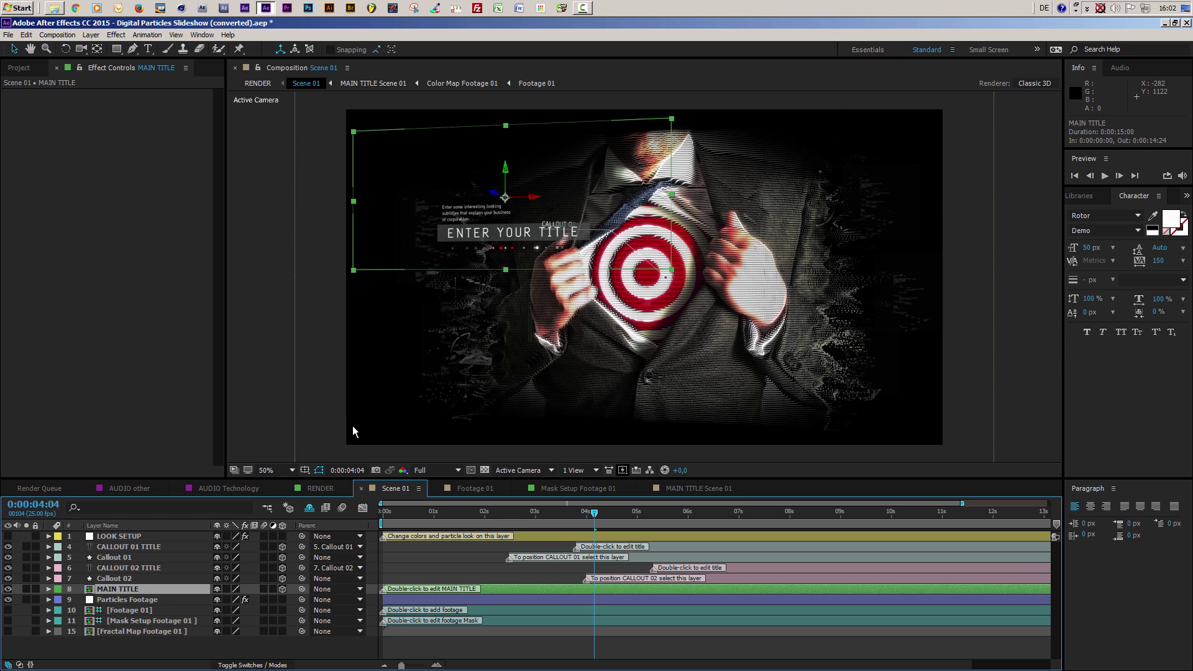
left_click_drag(506, 180, 511, 361)
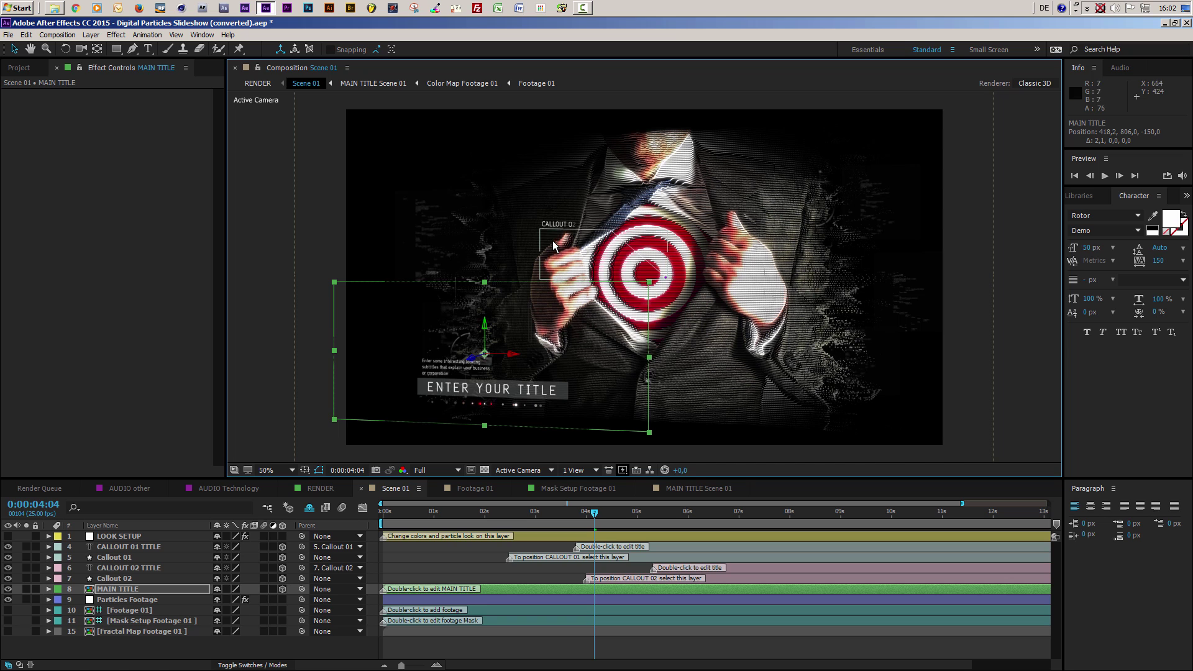
At 0:00:06:08 in Scene 01, replace the CALLOUT 01 TITLE text with "ENTER YOUR TITLE".
left_click(705, 515)
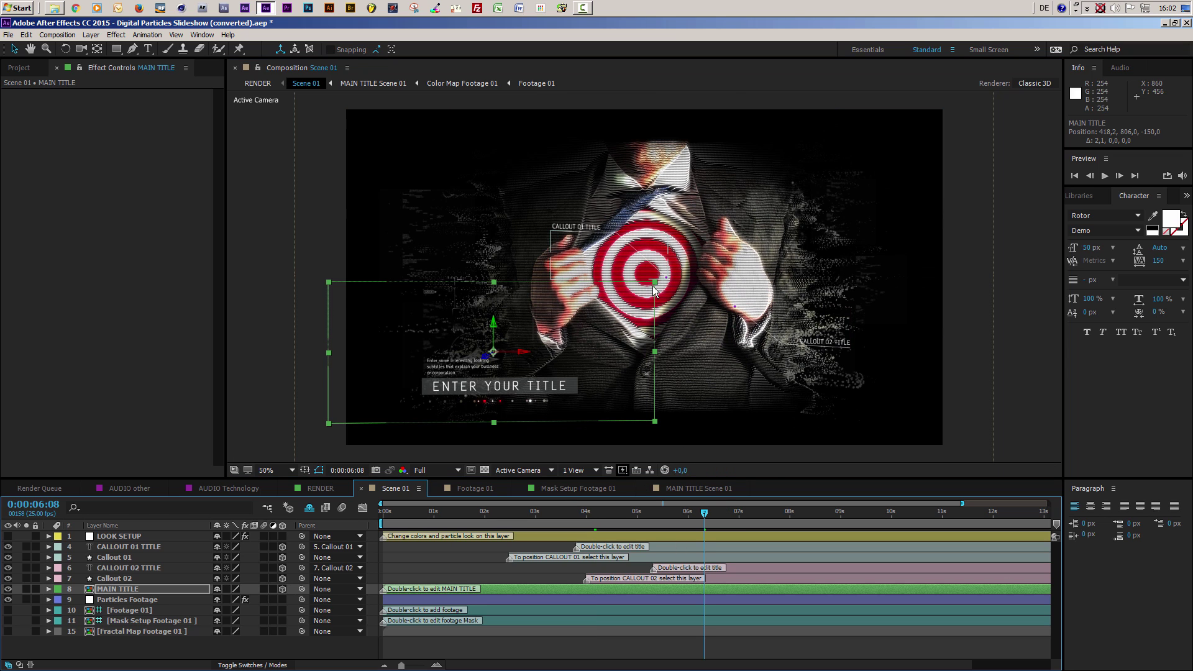
key("period")
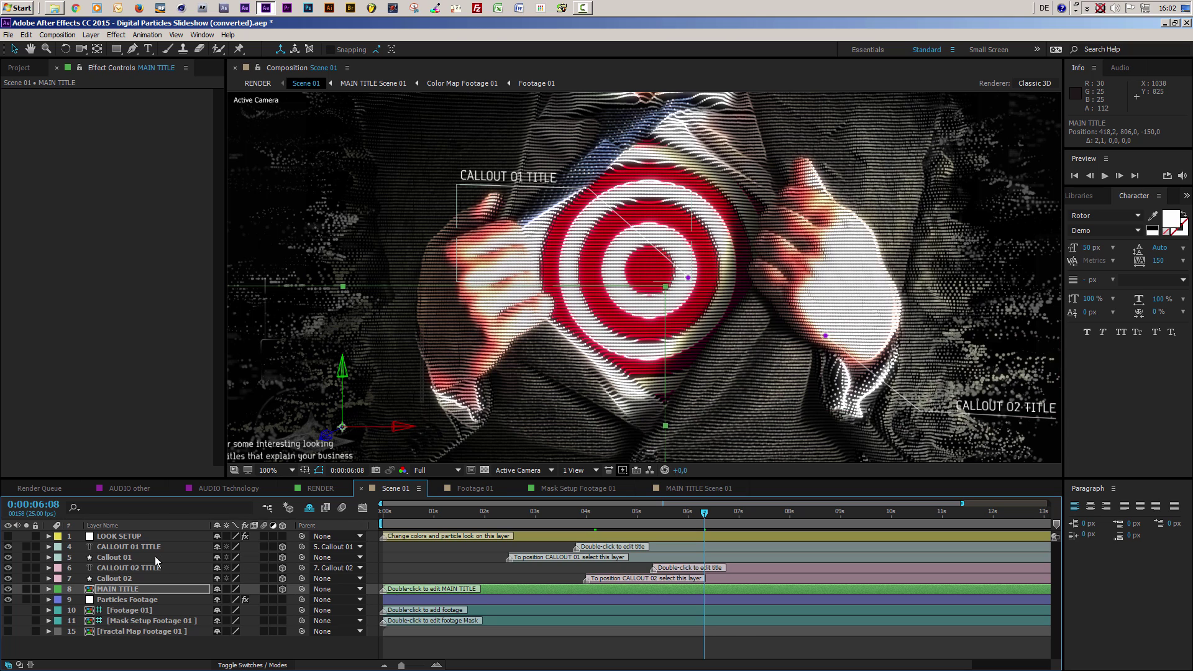
left_click(135, 546)
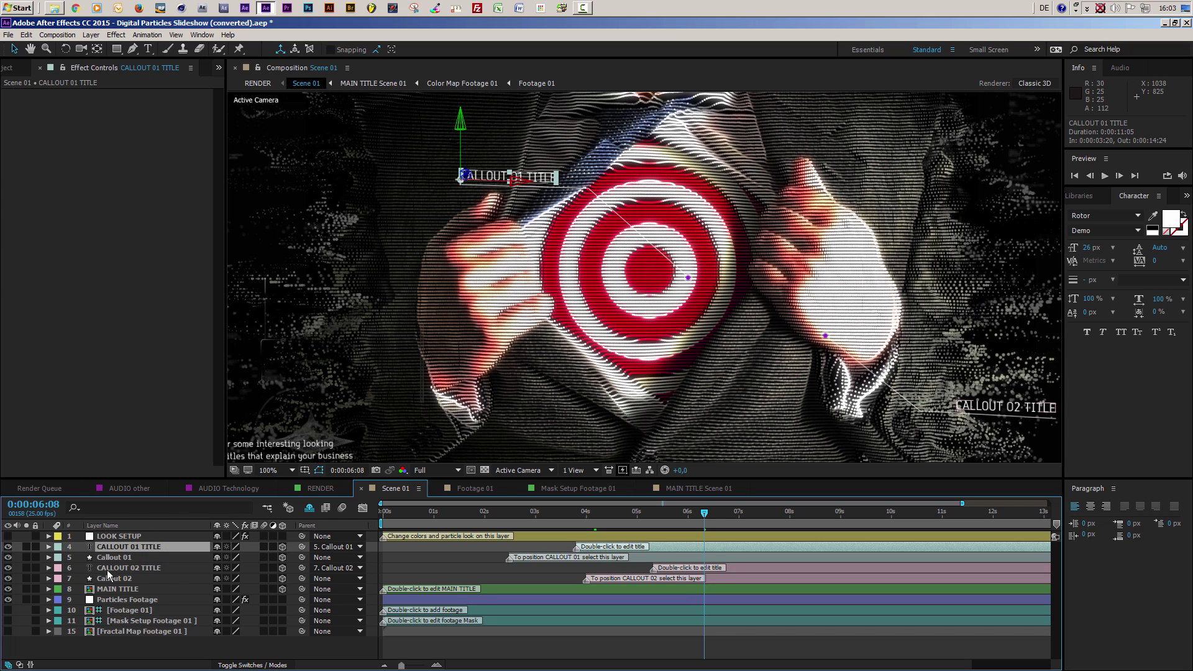
left_click(143, 568)
double_click(124, 547)
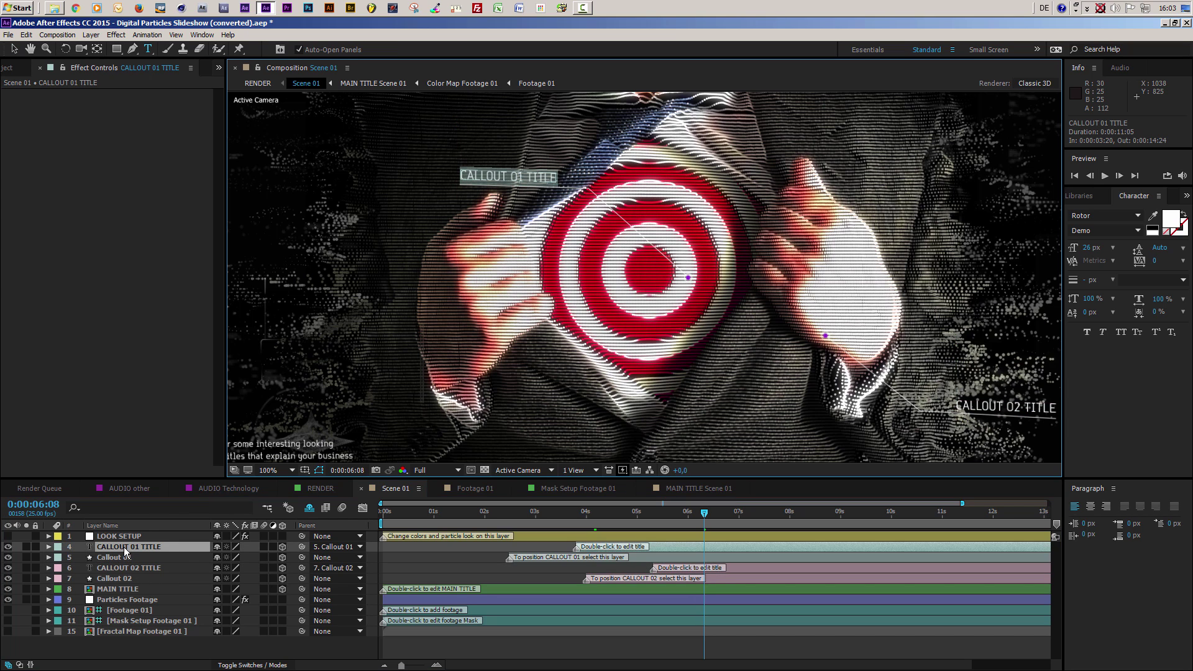
type("ENTER")
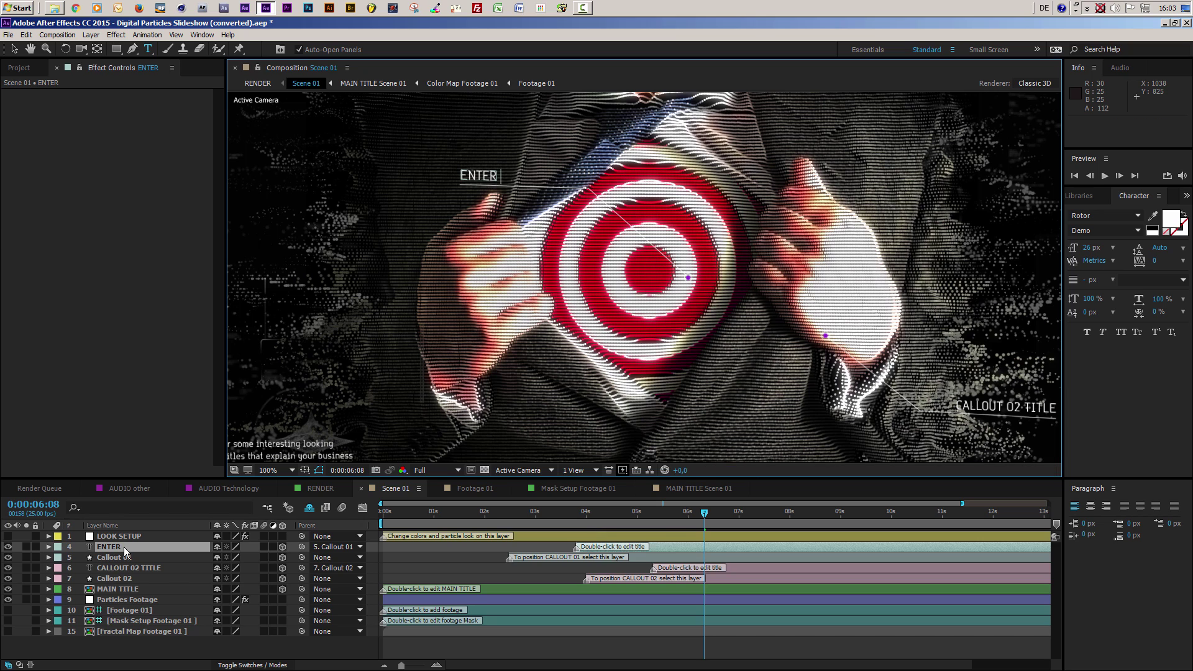
type(" YOUR TITLE")
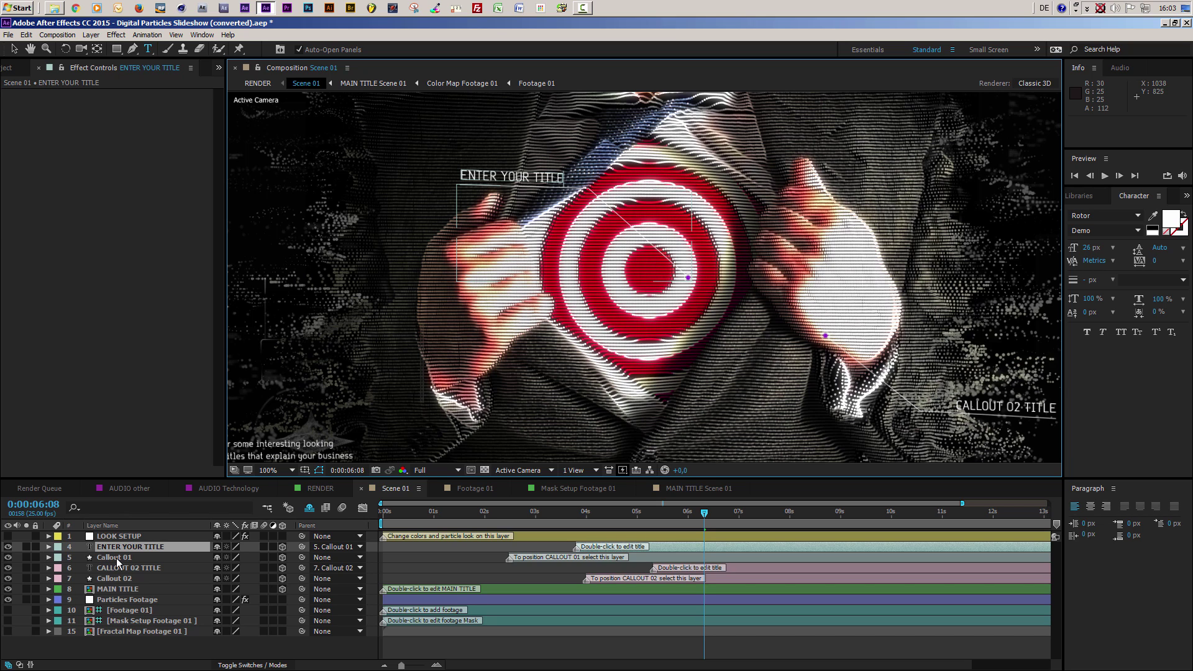
Show the scene with Callout 01 in two horizontal views, the first one as a Top view beside the Active Camera.
left_click(103, 558)
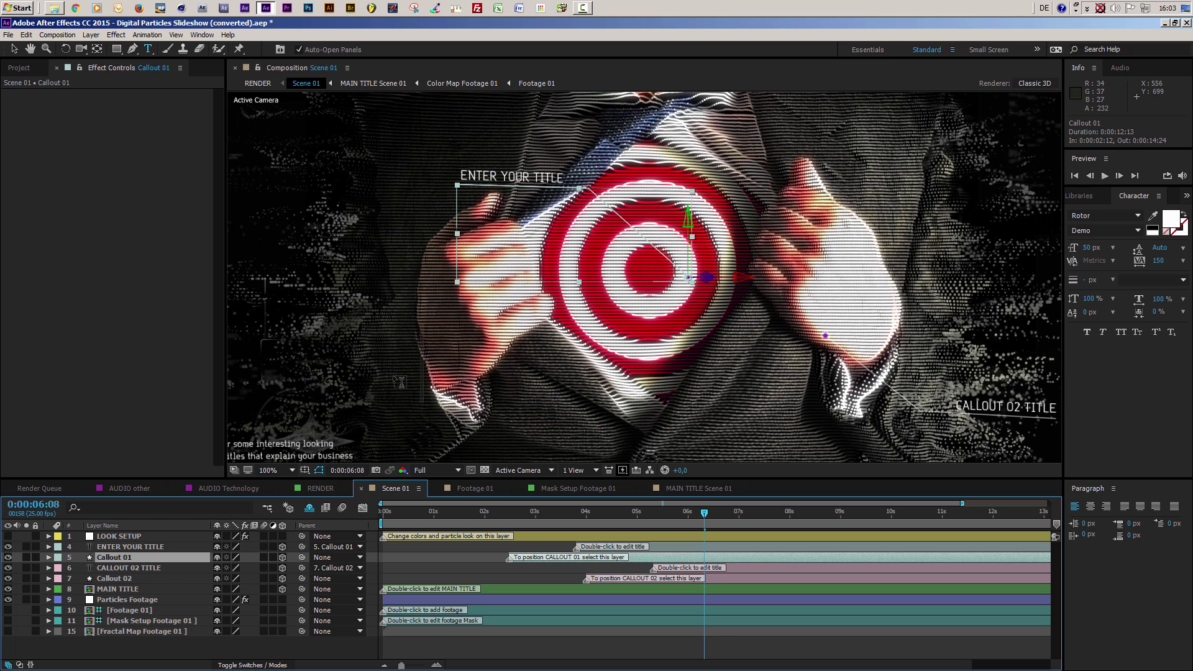
left_click(13, 49)
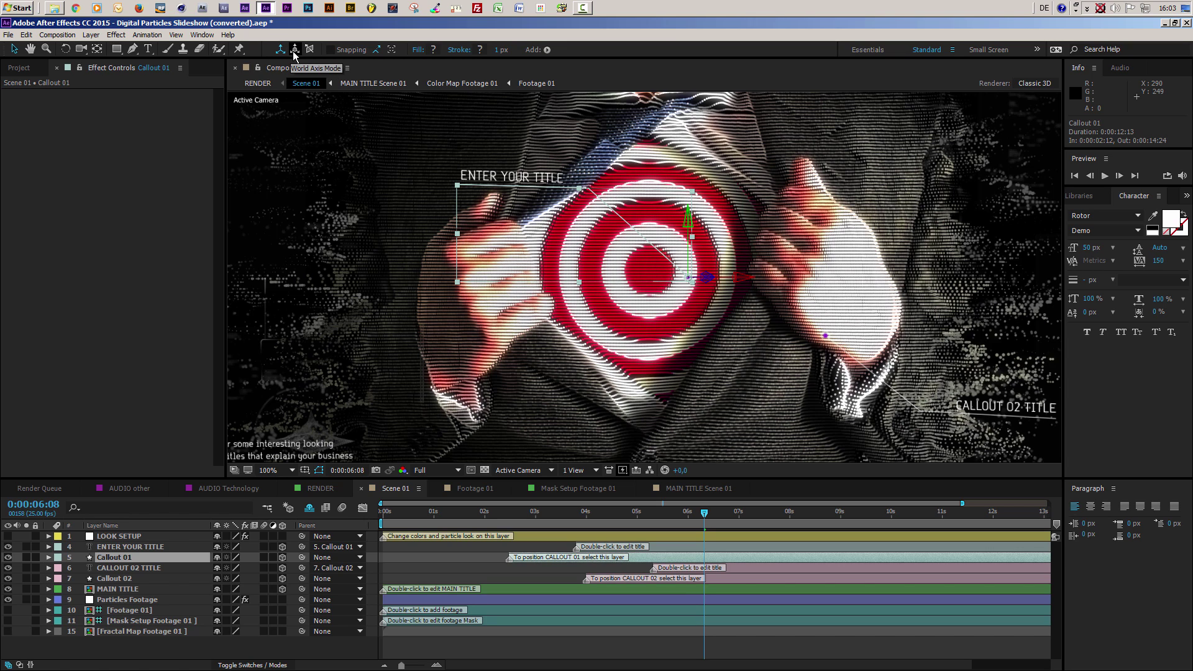
left_click(580, 471)
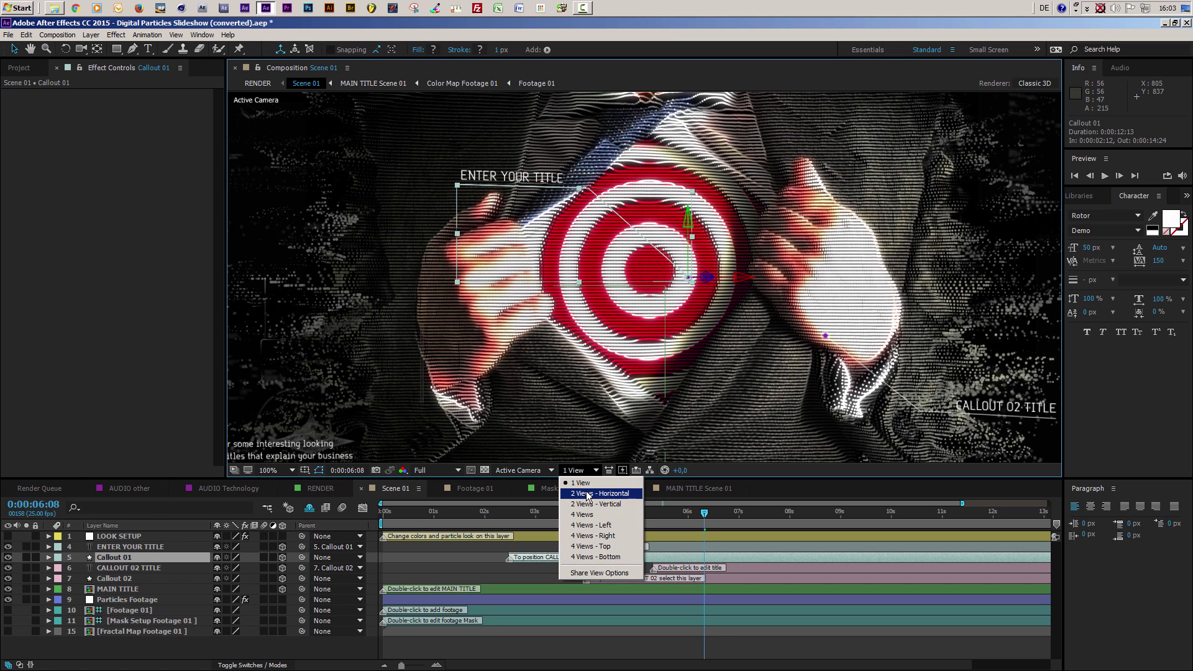
left_click(584, 495)
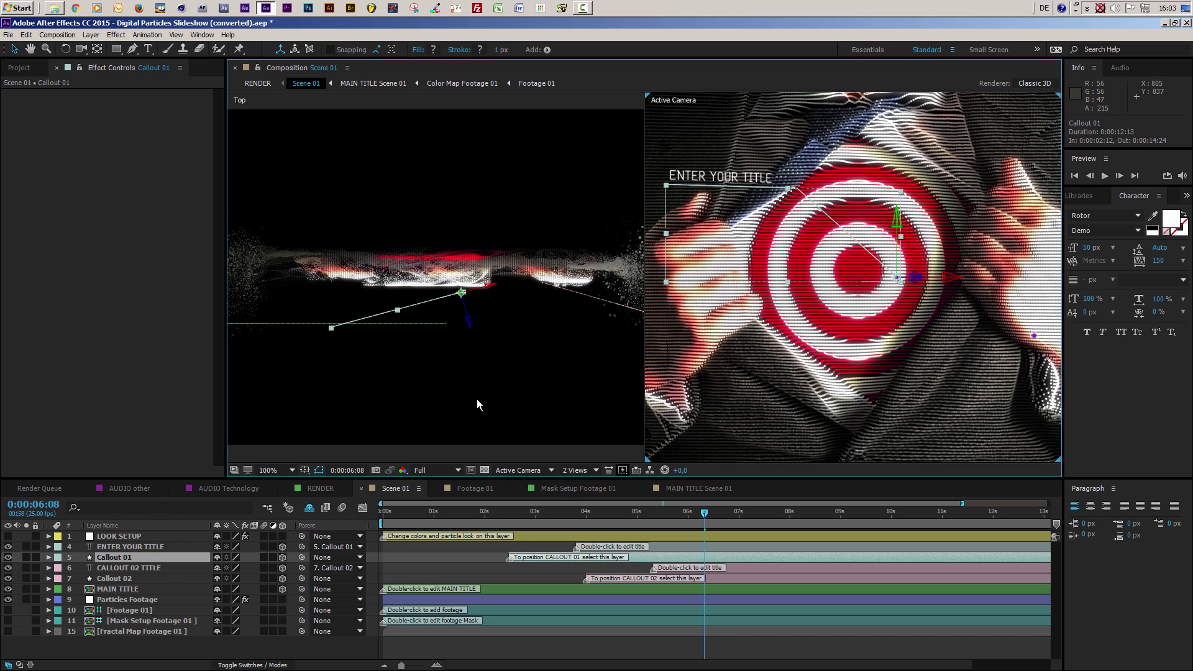
left_click(458, 386)
left_click(513, 470)
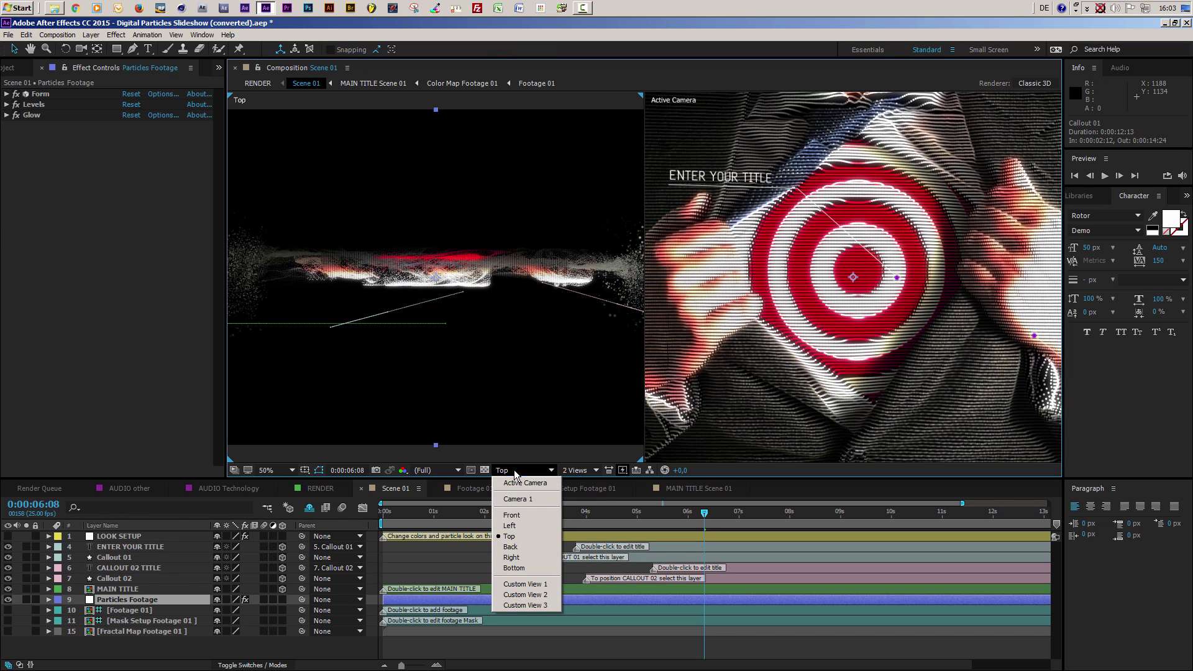
left_click(510, 536)
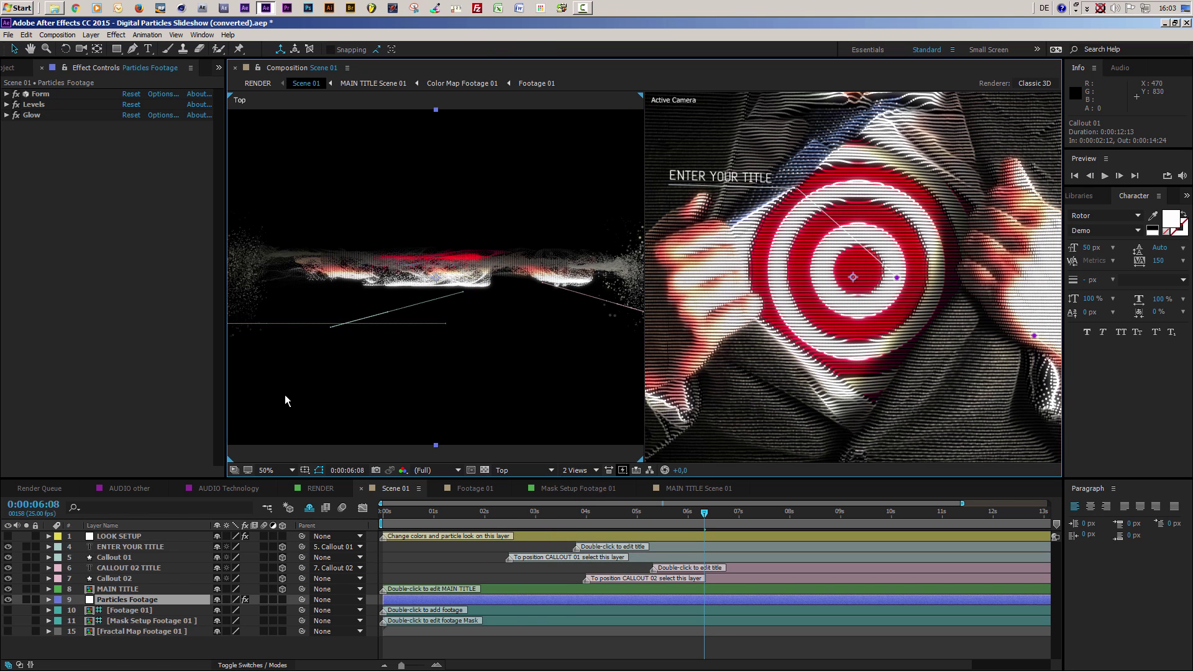
Try moving Callout 01 about 403 px left along its local X axis, check it at 0:00:09:12, and undo the move.
left_click(126, 557)
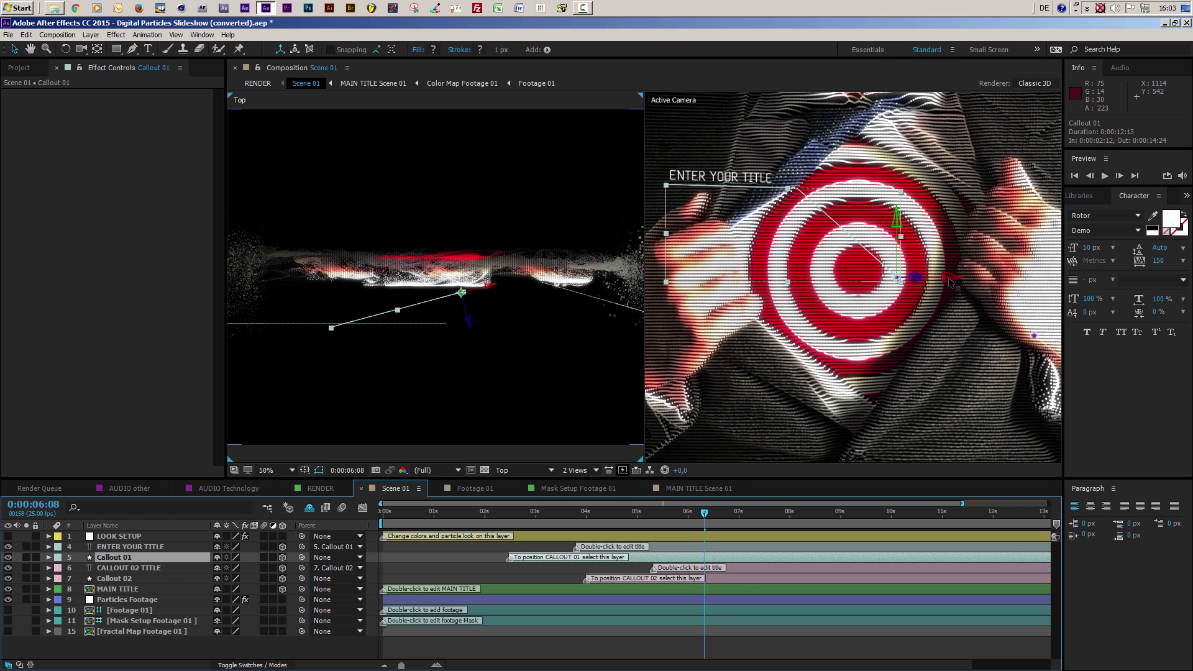
left_click_drag(945, 278, 578, 323)
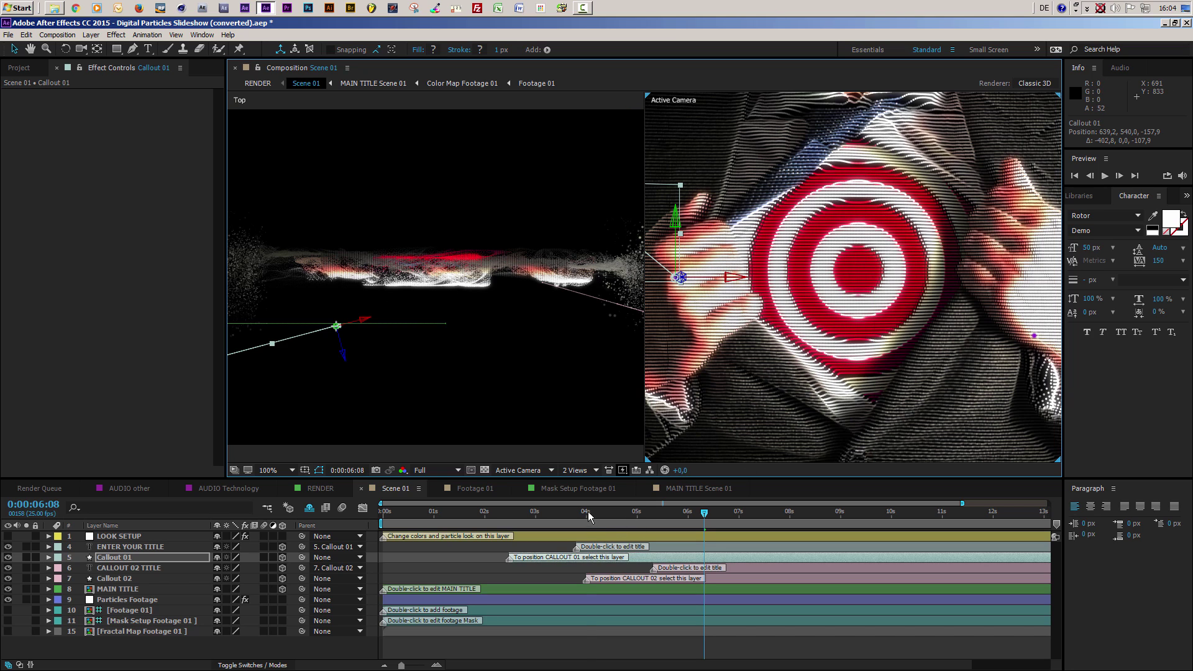
left_click_drag(588, 513, 865, 510)
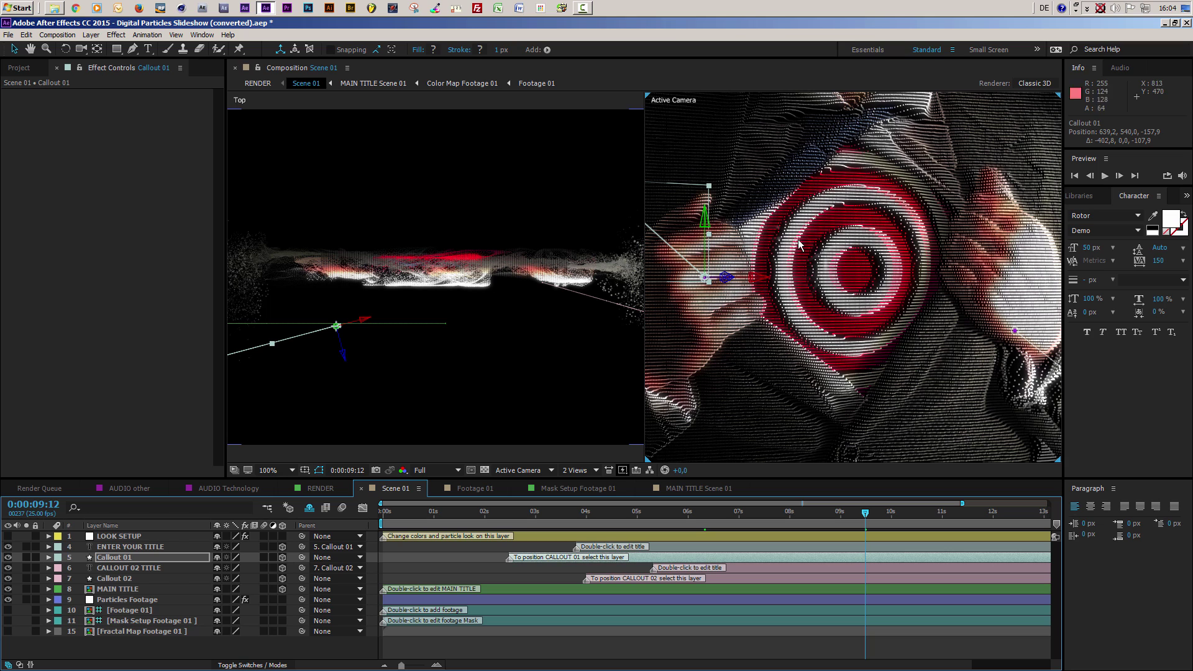
key("ctrl+z")
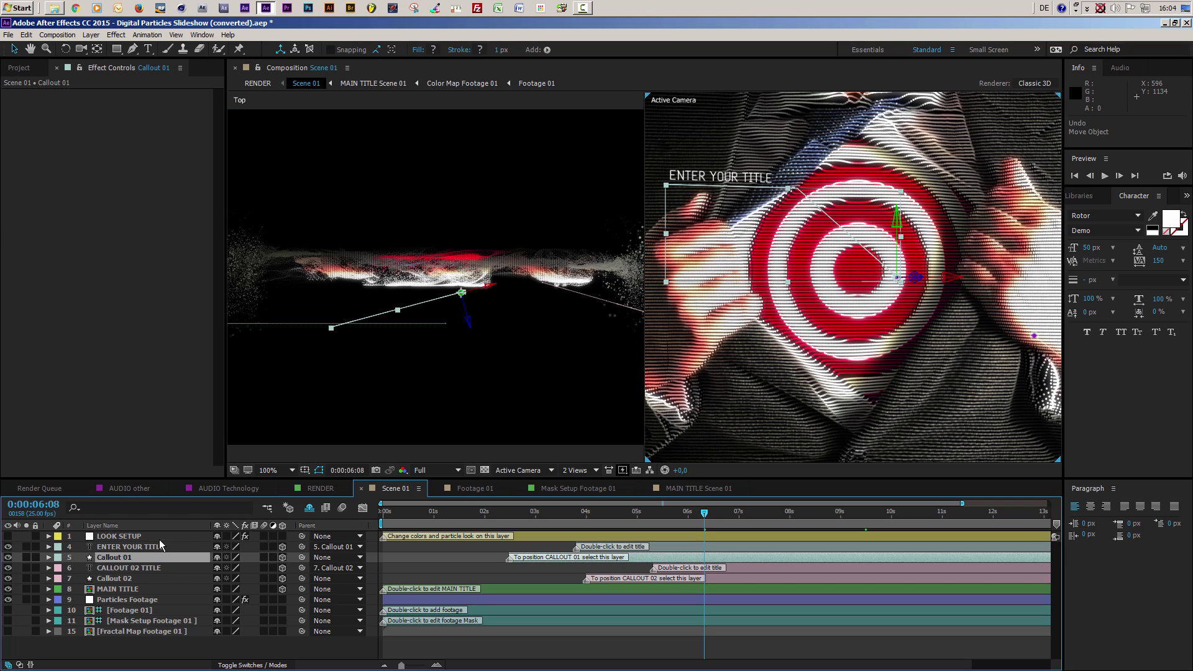
Using world axes, move the Callout 01 layer above the target's centre, to position 910, 384, -50.
left_click(114, 558)
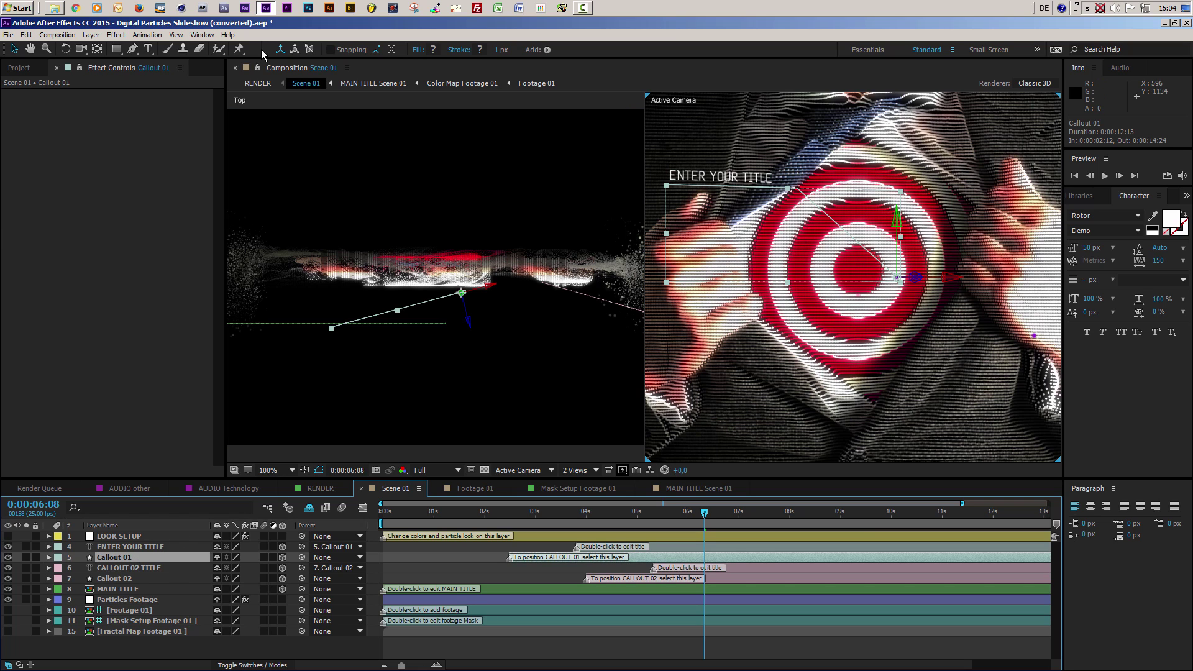
left_click(296, 54)
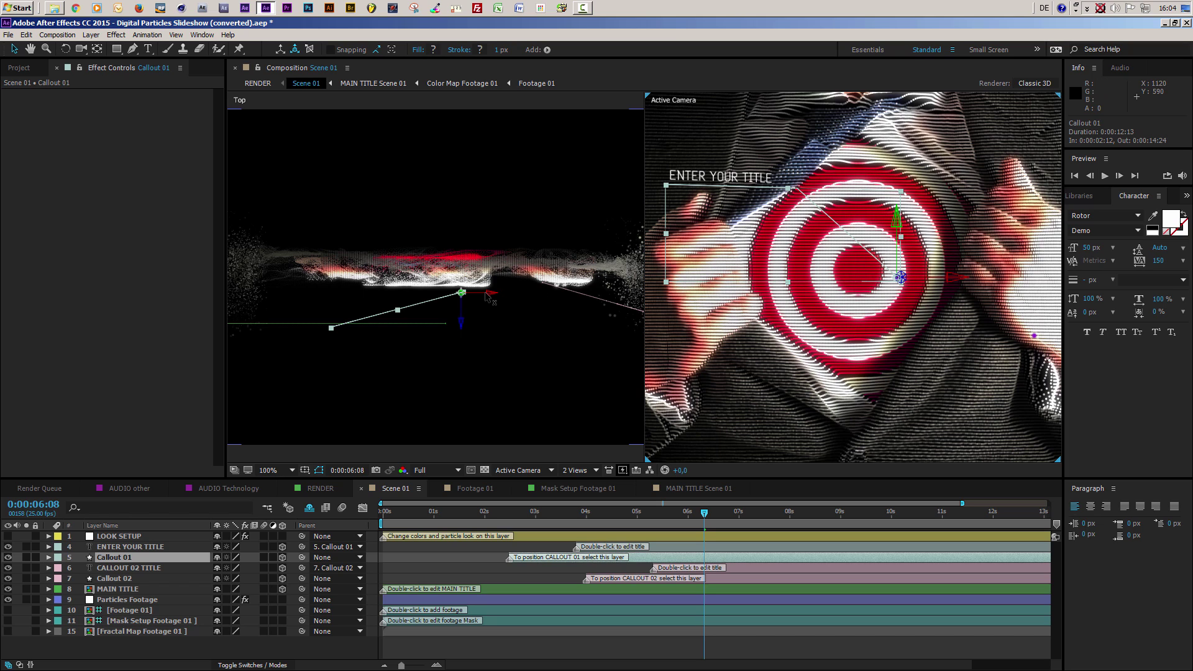
left_click_drag(493, 297, 398, 292)
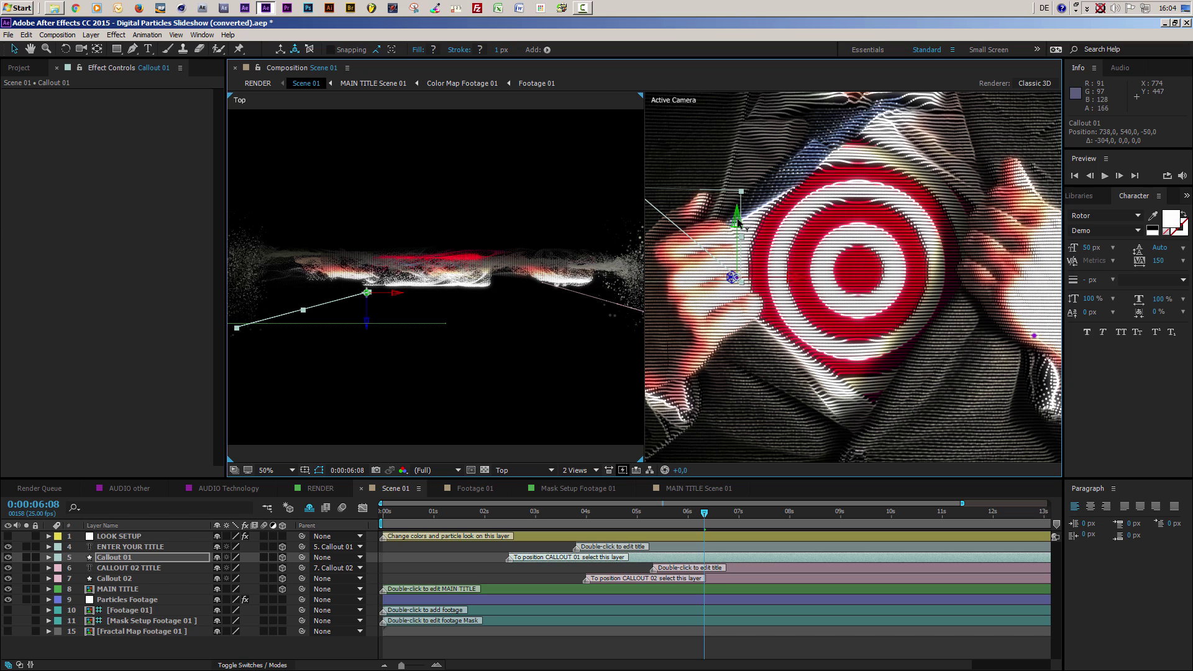
left_click_drag(737, 219, 737, 71)
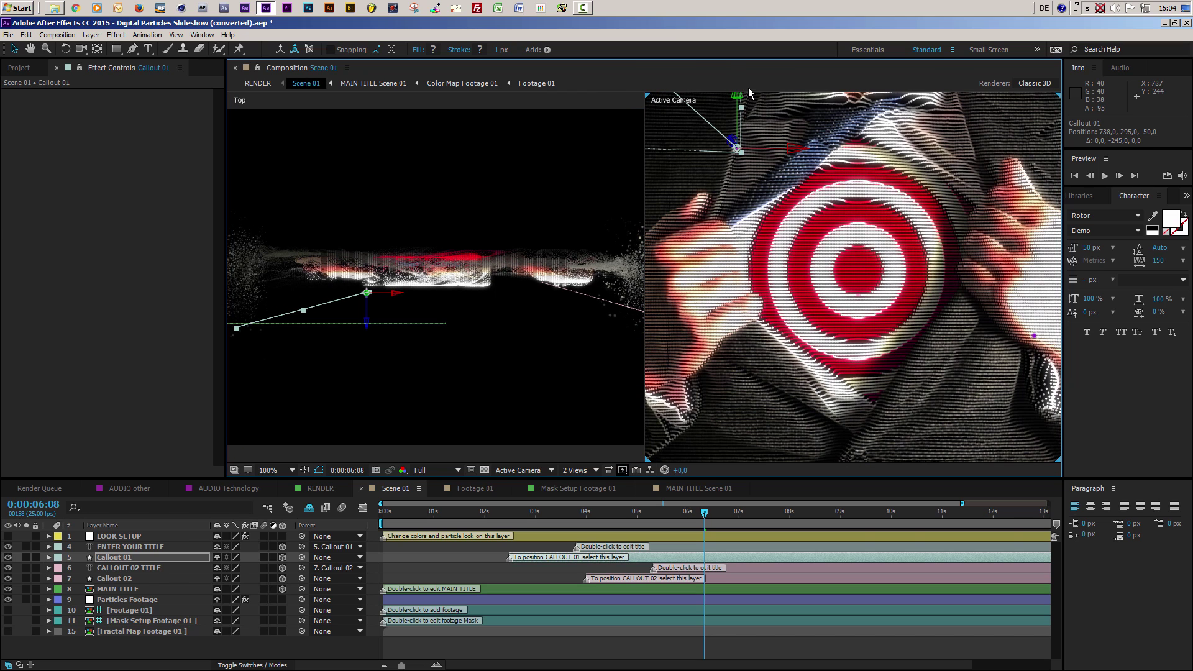
left_click_drag(744, 115, 894, 190)
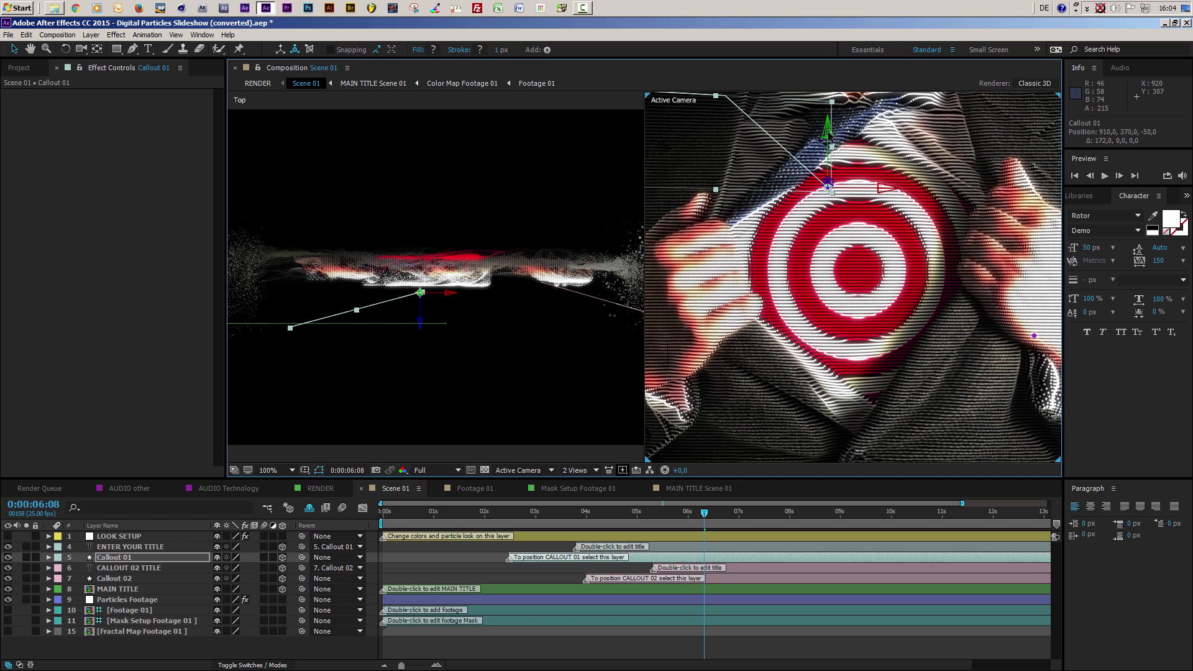
left_click_drag(829, 133, 829, 139)
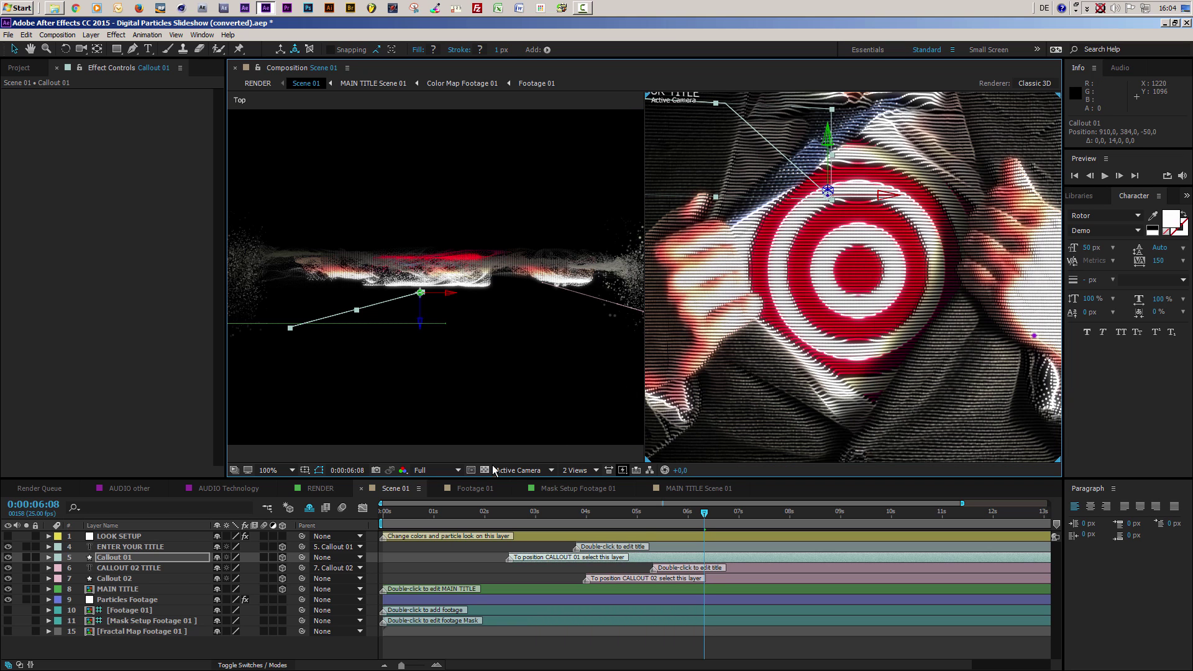
Return the composition to a single Active Camera view with the whole callout in sight.
left_click(565, 468)
left_click(577, 480)
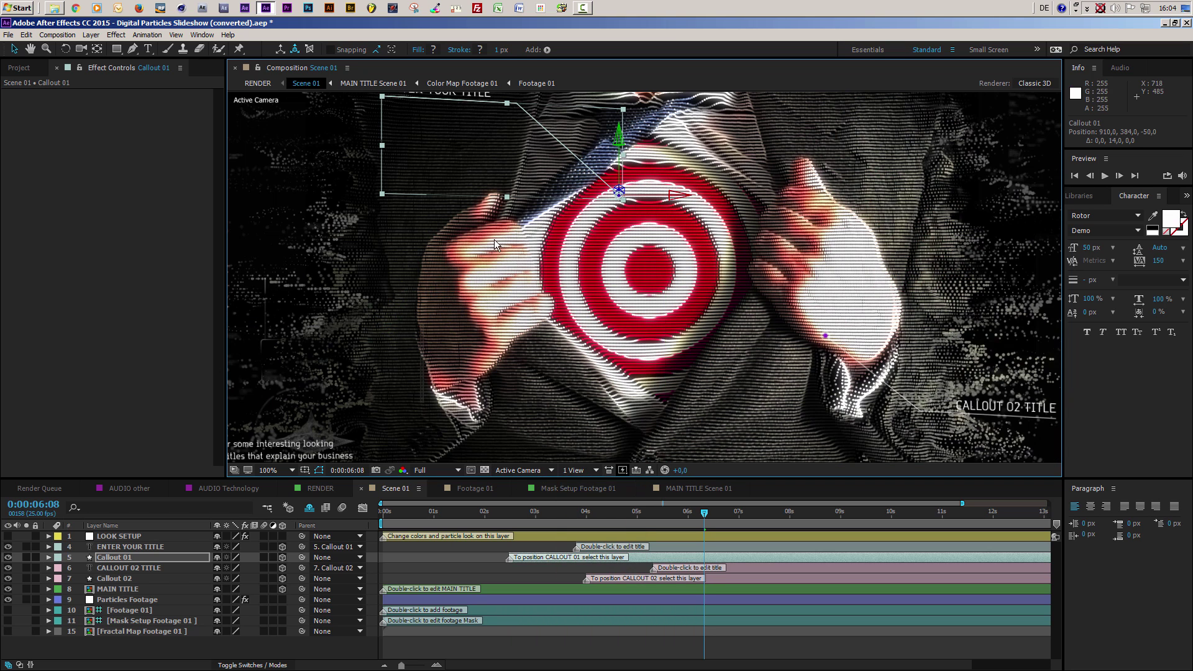
left_click_drag(494, 240, 508, 322)
key("v")
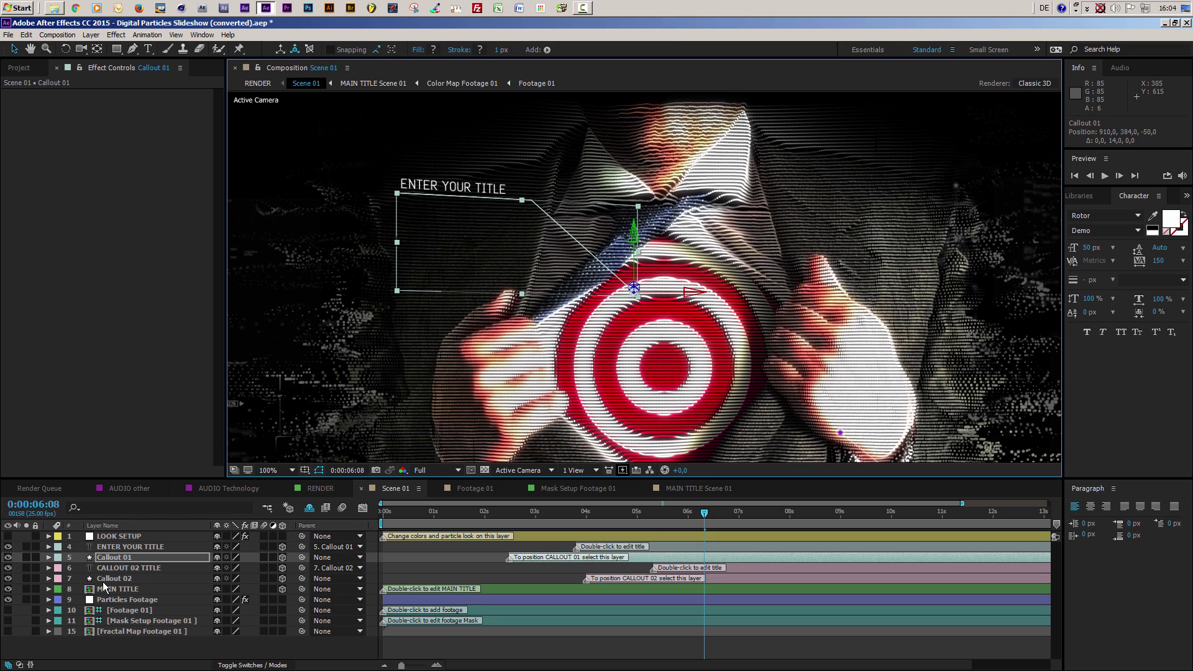
Reshape Callout 01's line with the Pen tool, placing its bend vertex at about 676, 352 and its outer end at about 472, 355.
left_click(103, 558)
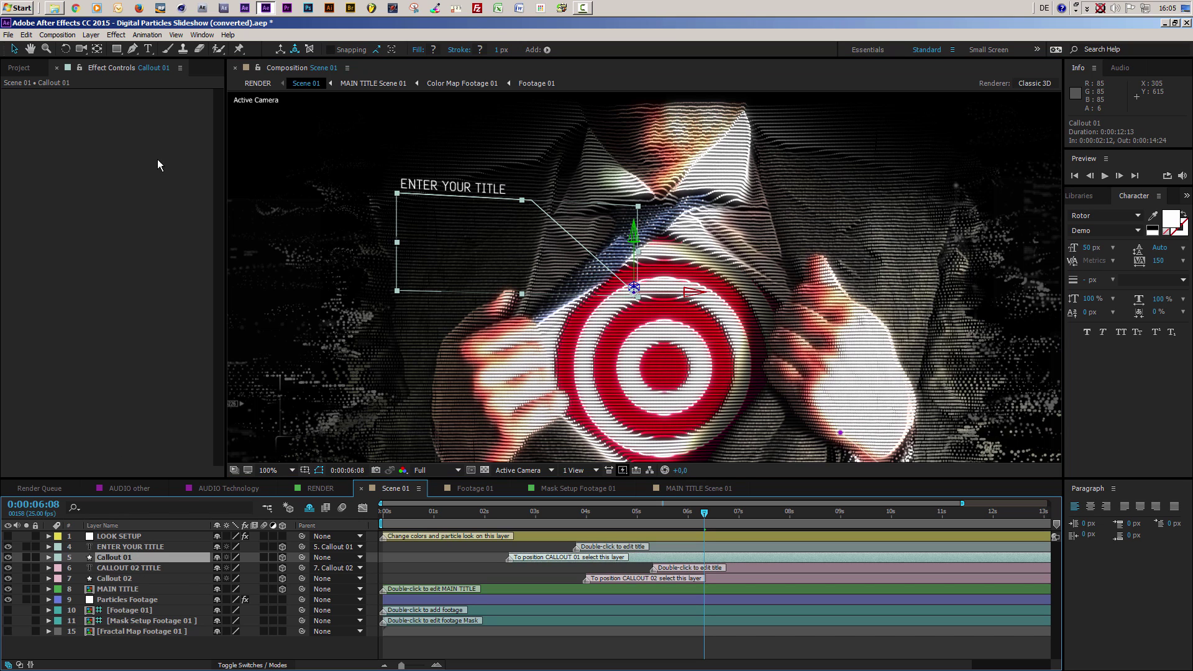
left_click(133, 48)
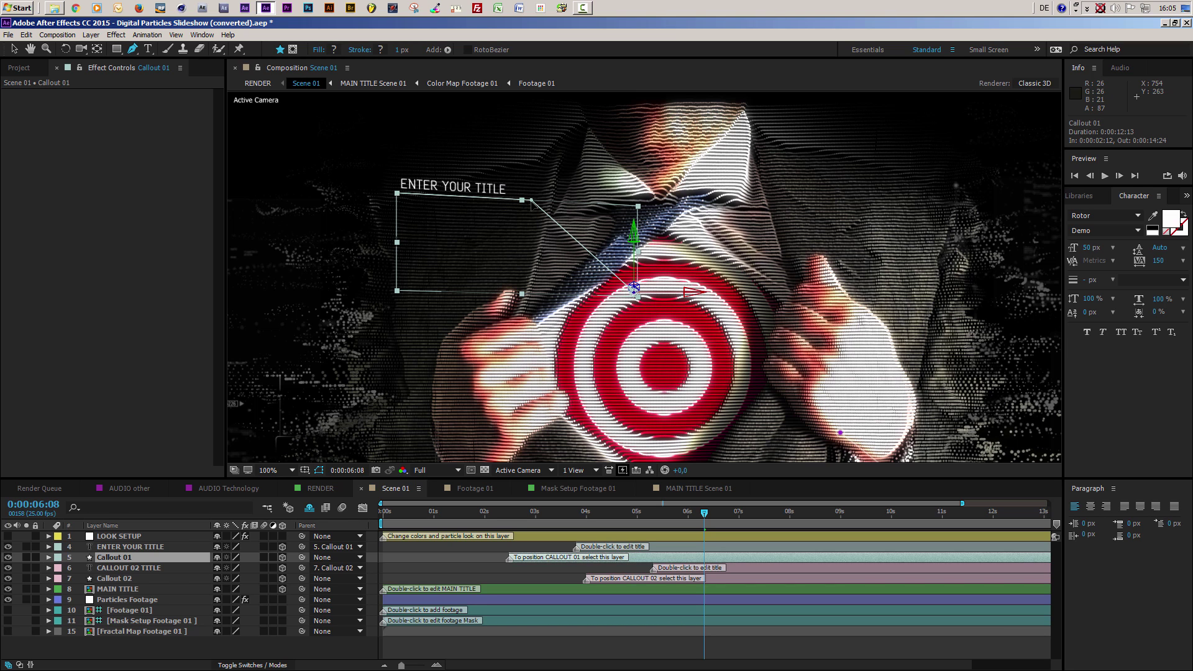
left_click_drag(531, 200, 484, 259)
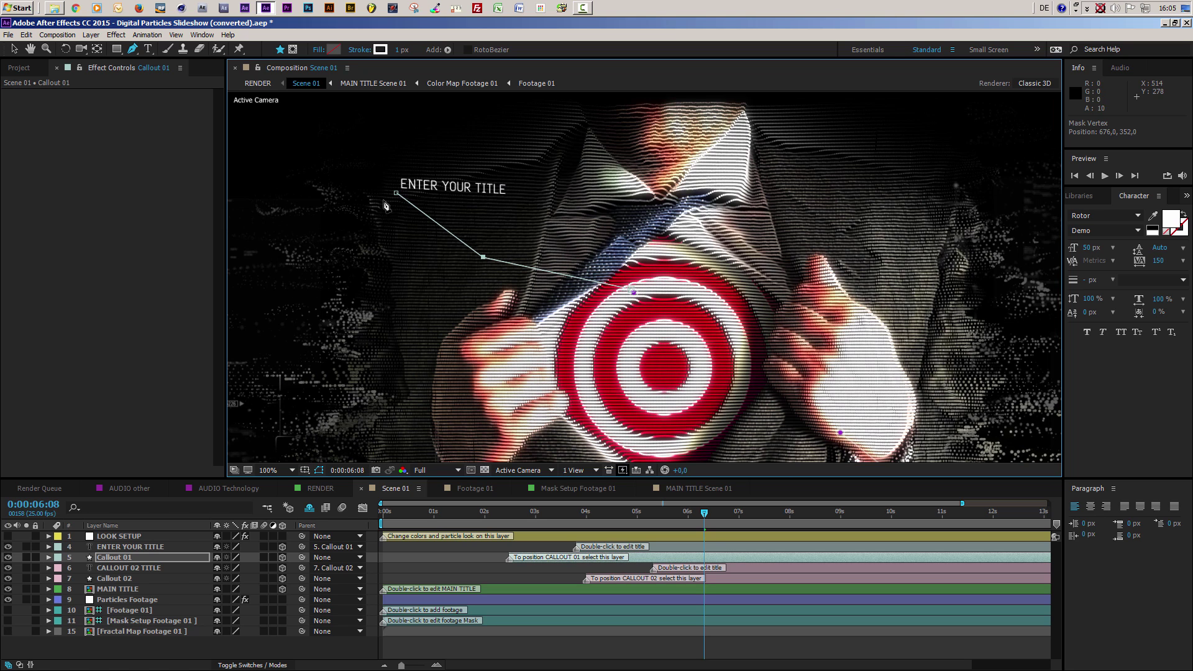
left_click_drag(397, 195, 347, 261)
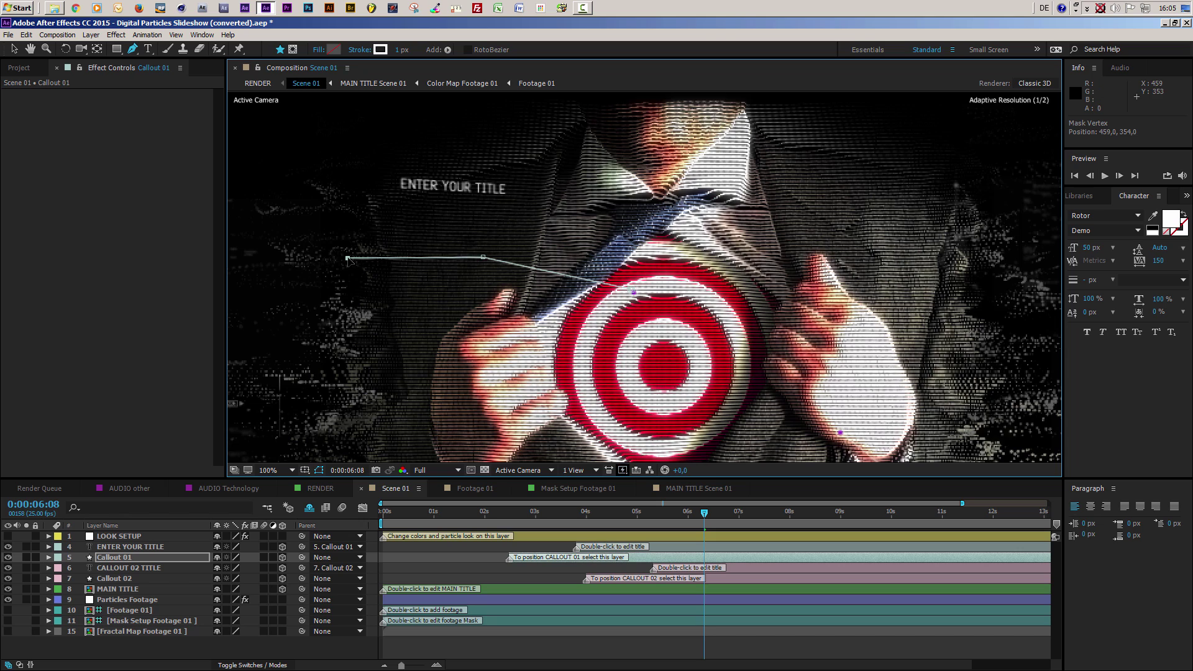
left_click_drag(349, 261, 356, 259)
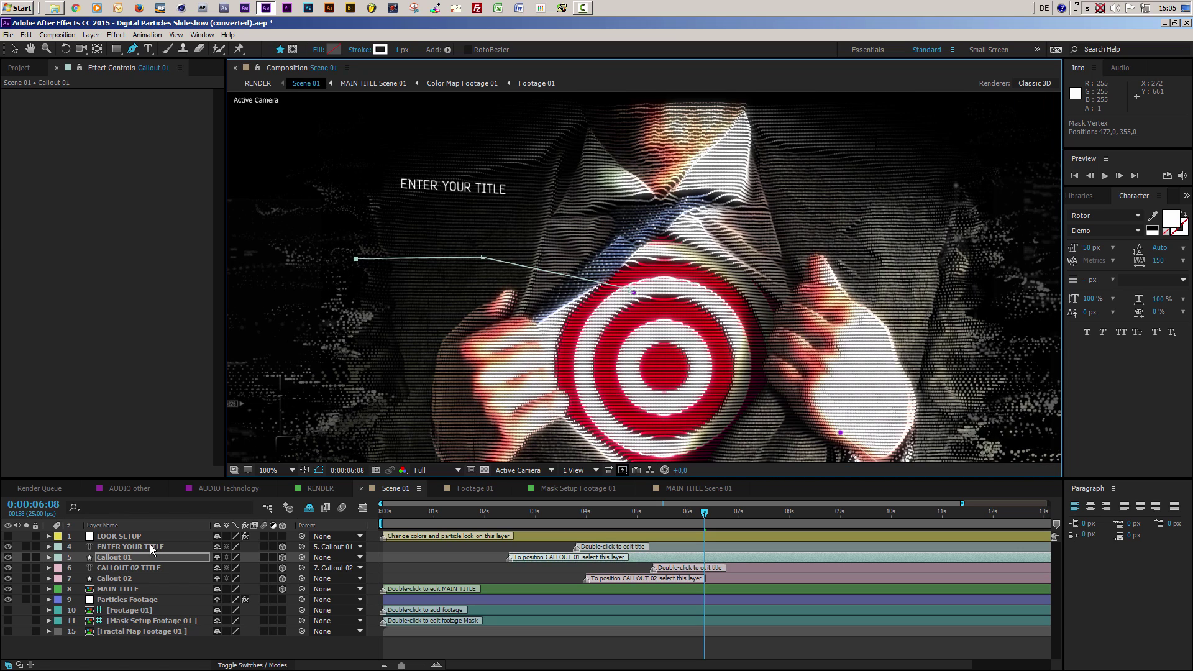
Move the ENTER YOUR TITLE layer along its local axes until it sits just above the outer segment of Callout 01's line.
left_click(150, 546)
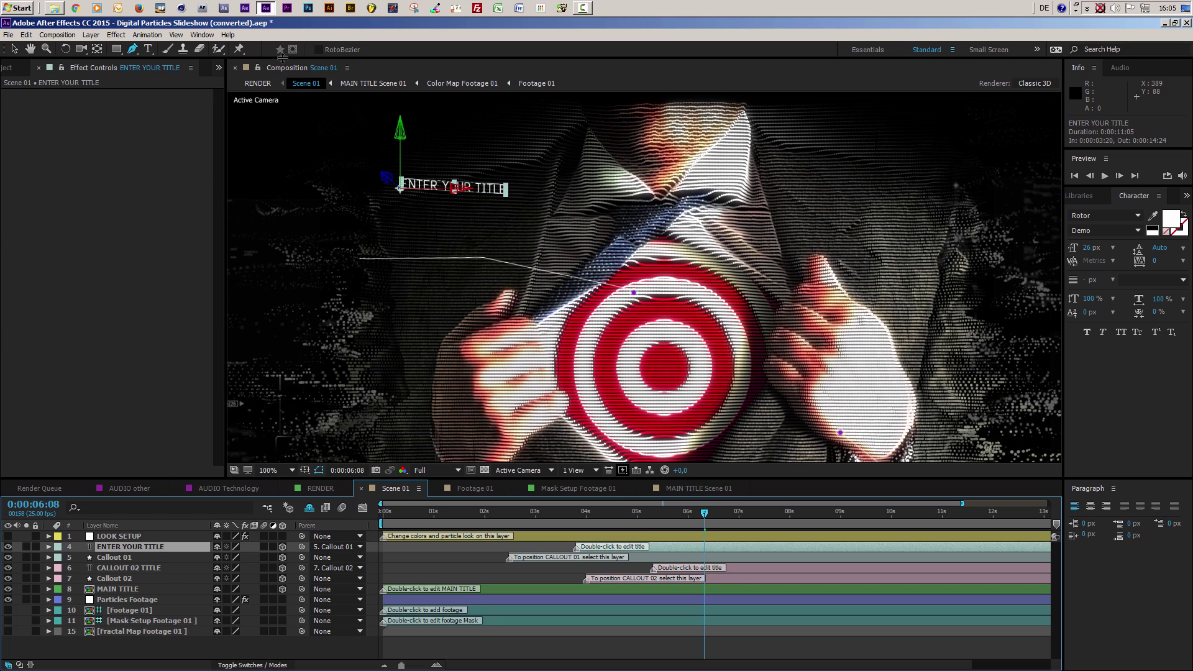
left_click(15, 49)
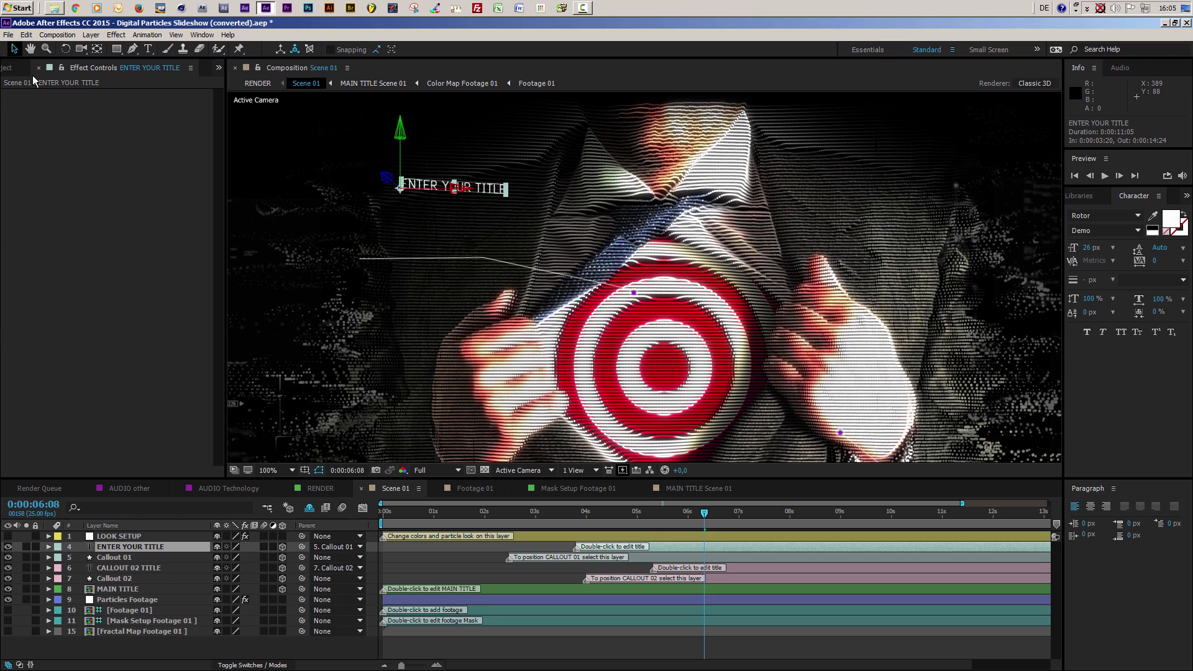
left_click(281, 50)
left_click_drag(455, 193, 358, 217)
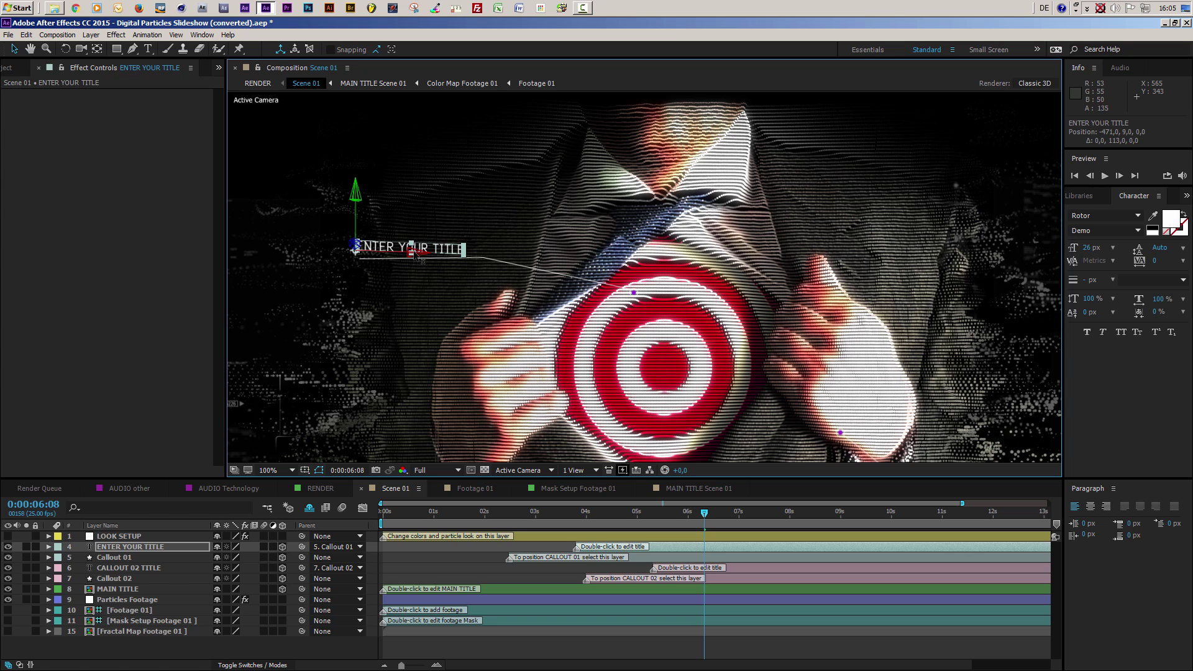
left_click_drag(414, 255, 432, 256)
Turn fast previews off and, at 200% zoom, refine Callout 01's line under the title, with its end at 983, 692 and bend at 1344, 705.
left_click(119, 558)
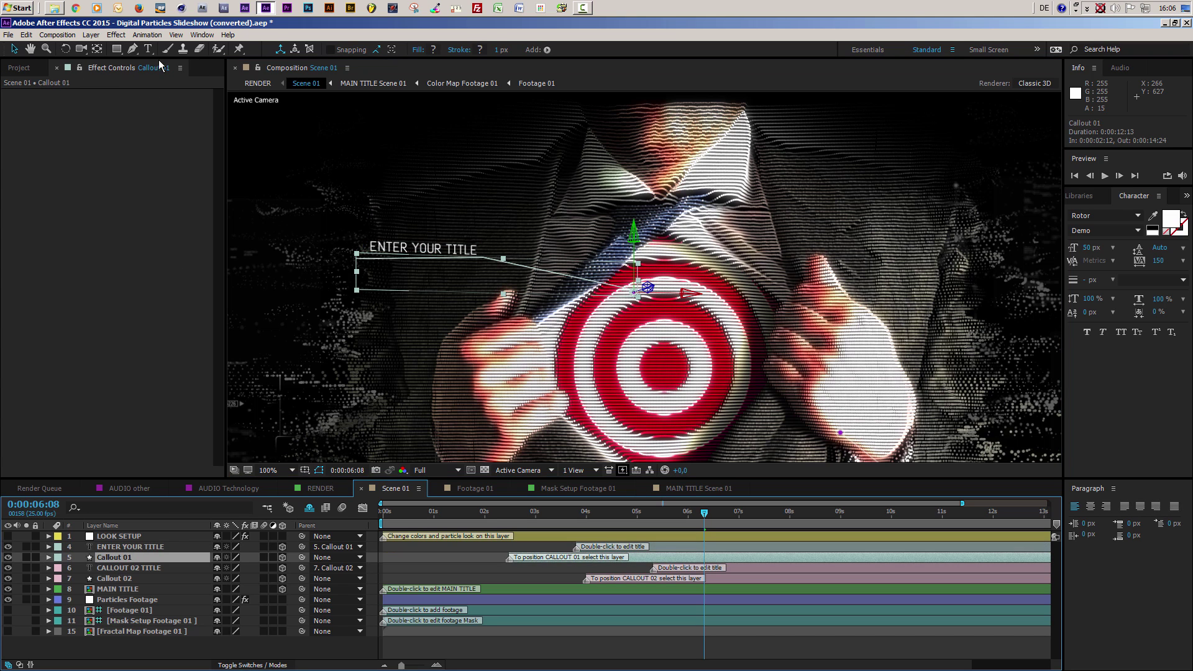
left_click(134, 49)
key("period")
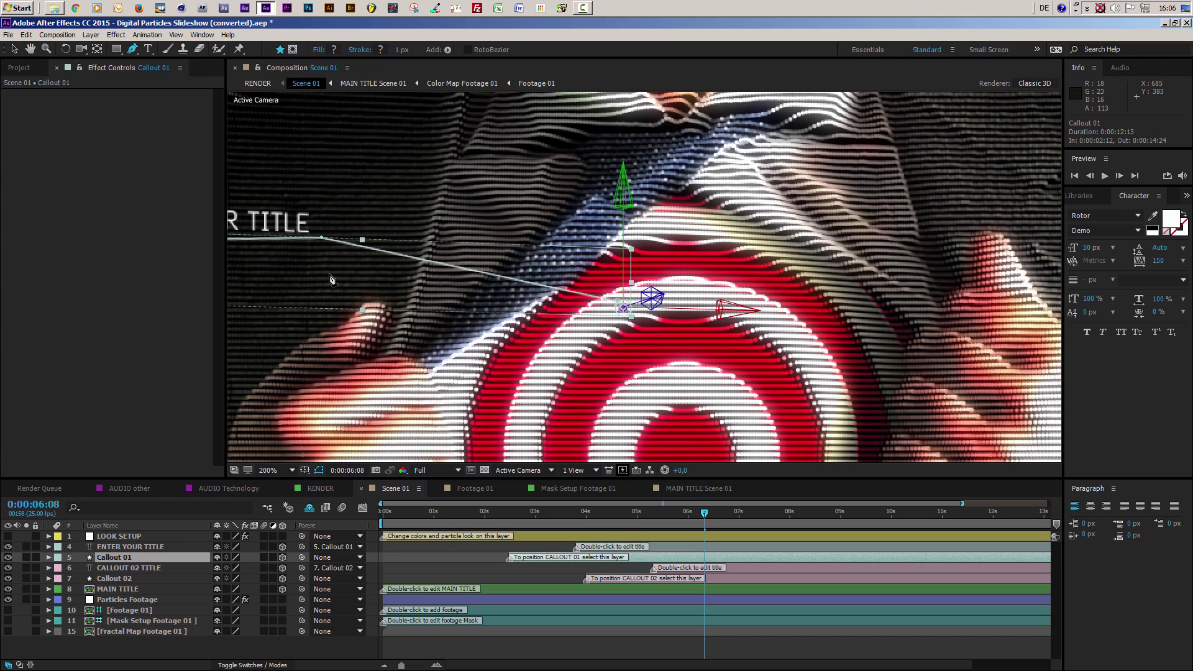
left_click_drag(306, 266, 610, 266)
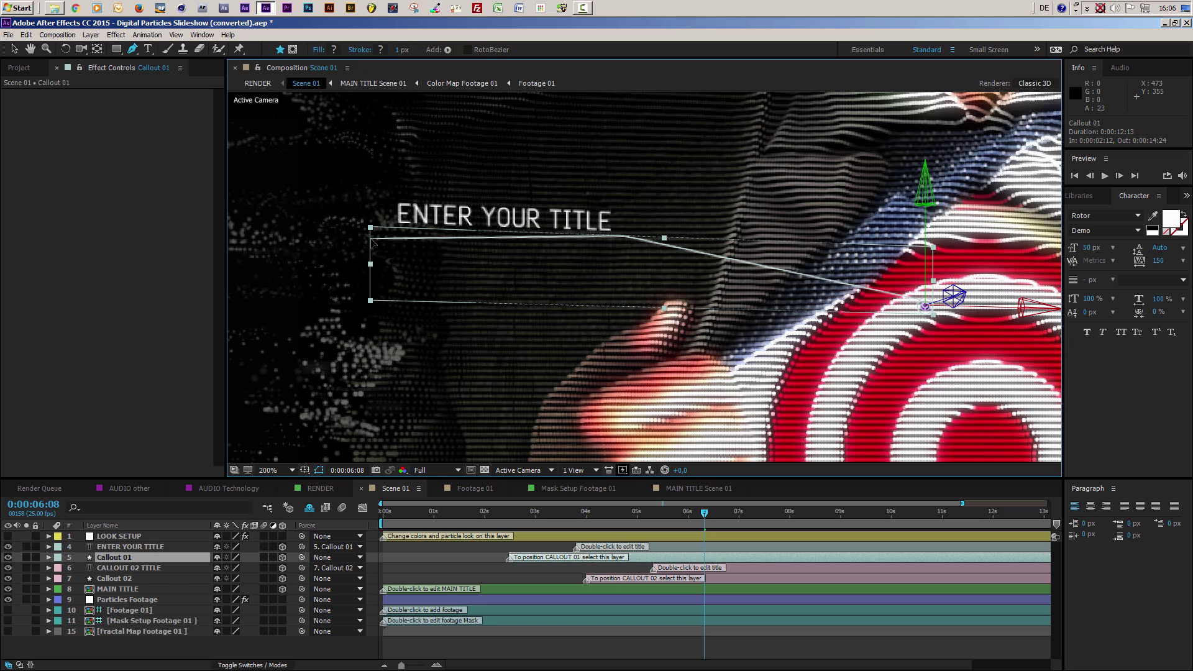
left_click_drag(371, 240, 387, 230)
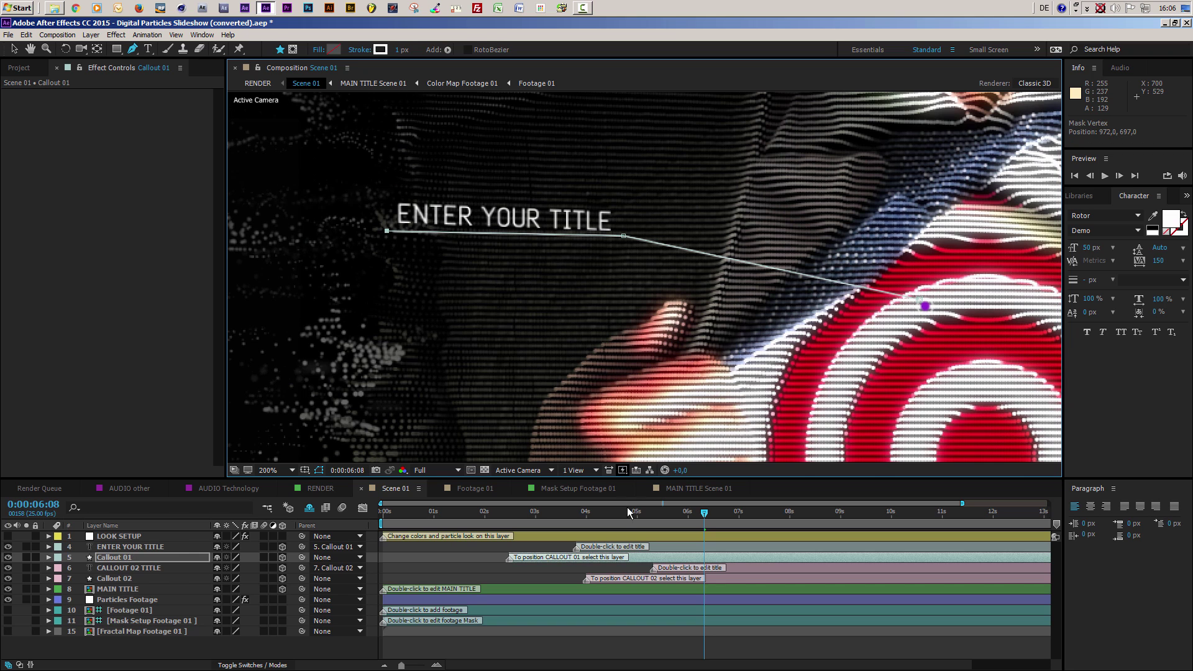
left_click(621, 471)
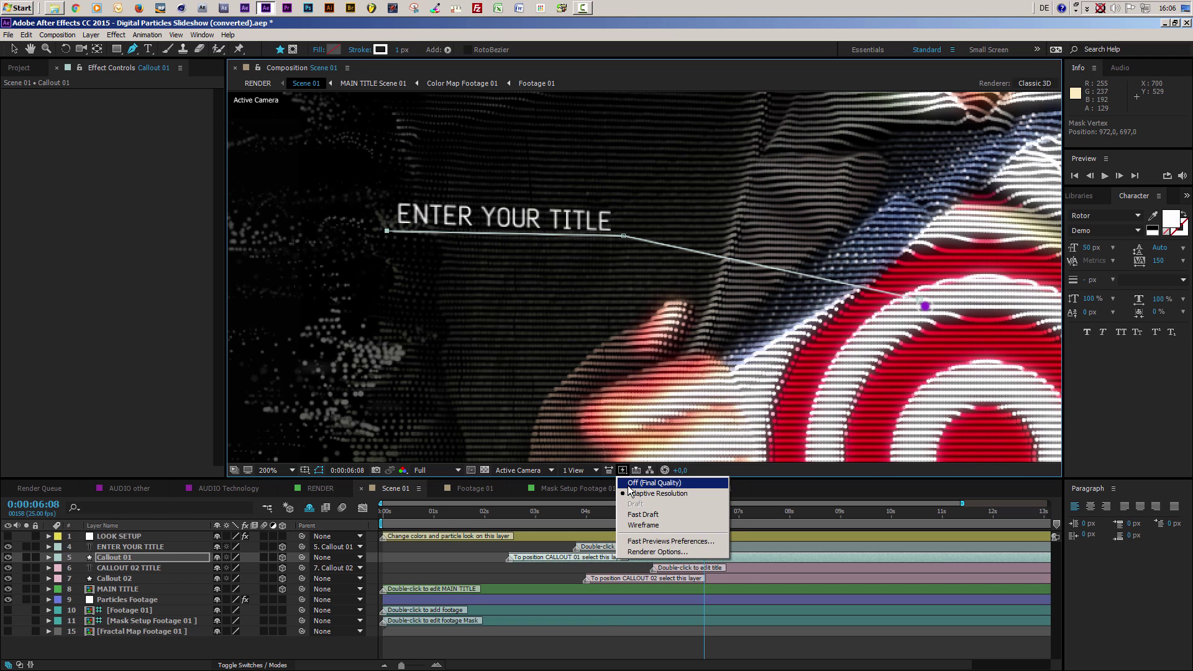
left_click(628, 475)
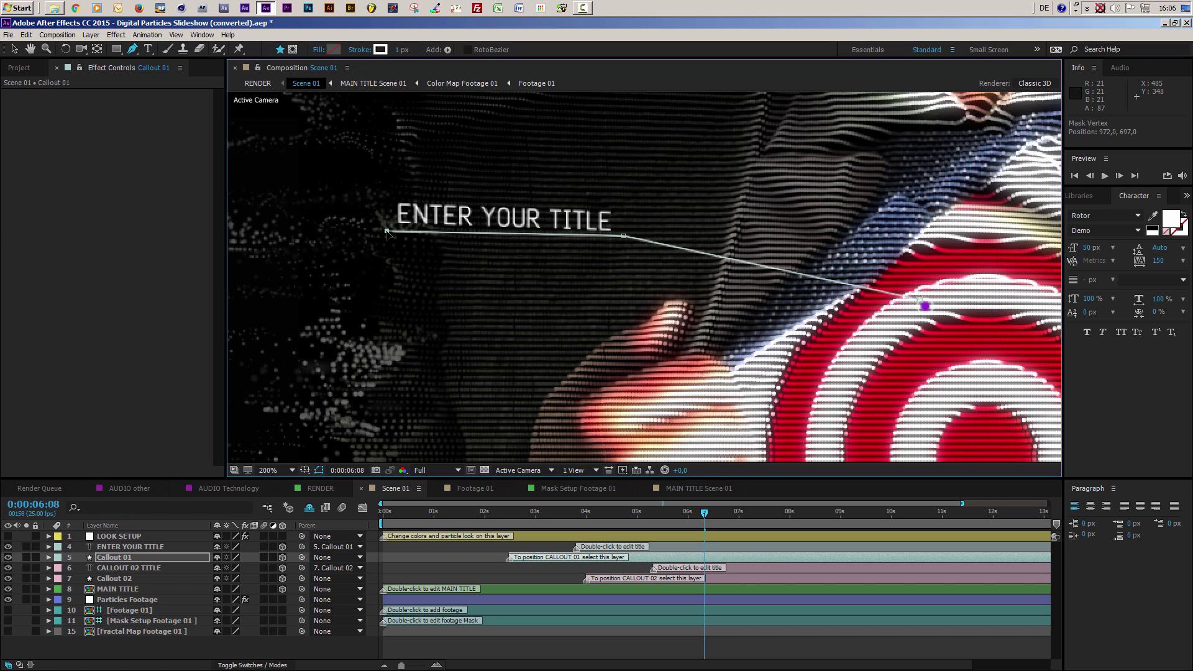
left_click_drag(387, 231, 393, 227)
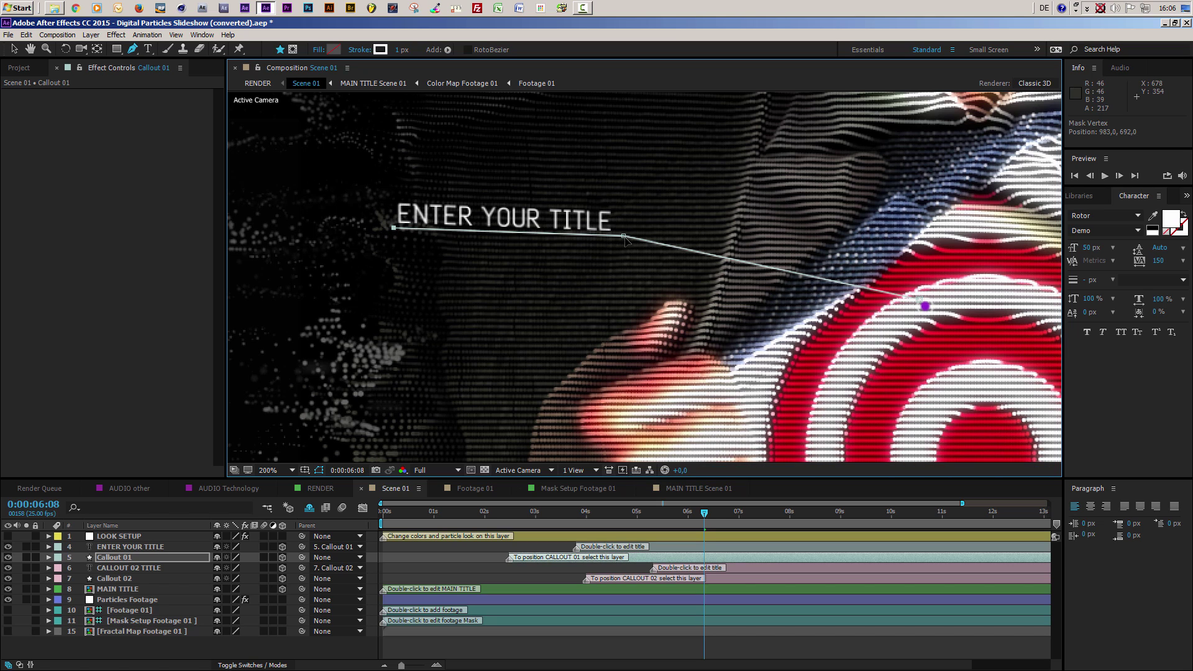
left_click_drag(624, 237, 619, 237)
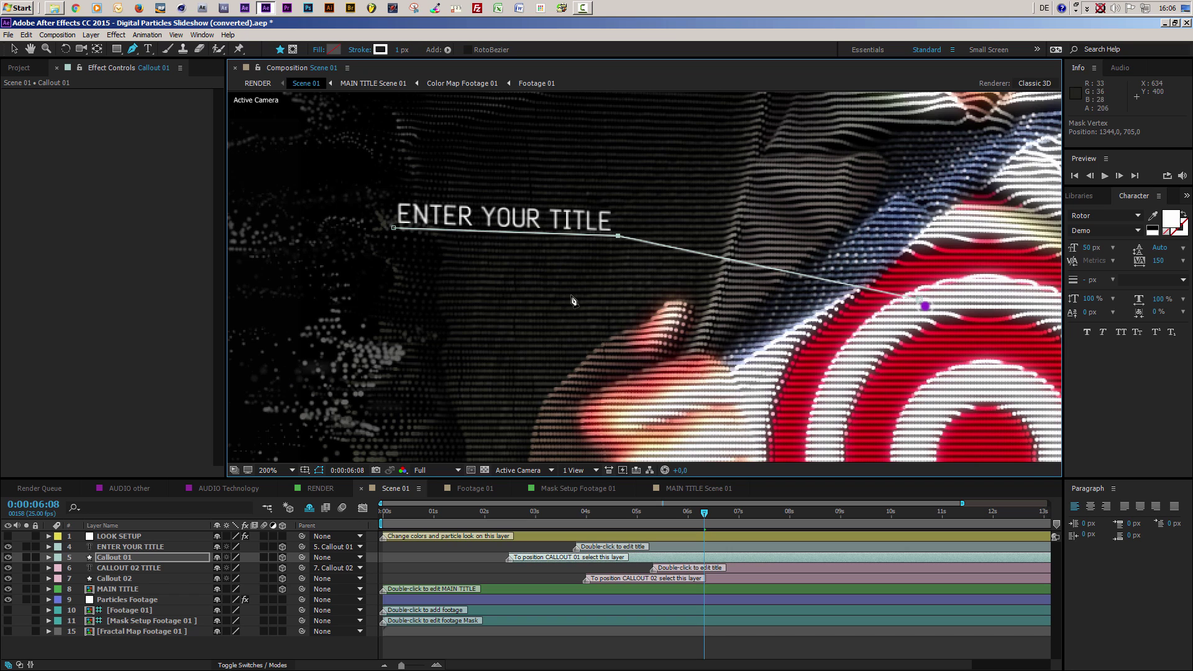
Check the reshaped callout and its title in the whole frame at 0:00:05:15.
key("comma")
key("comma")
left_click(187, 656)
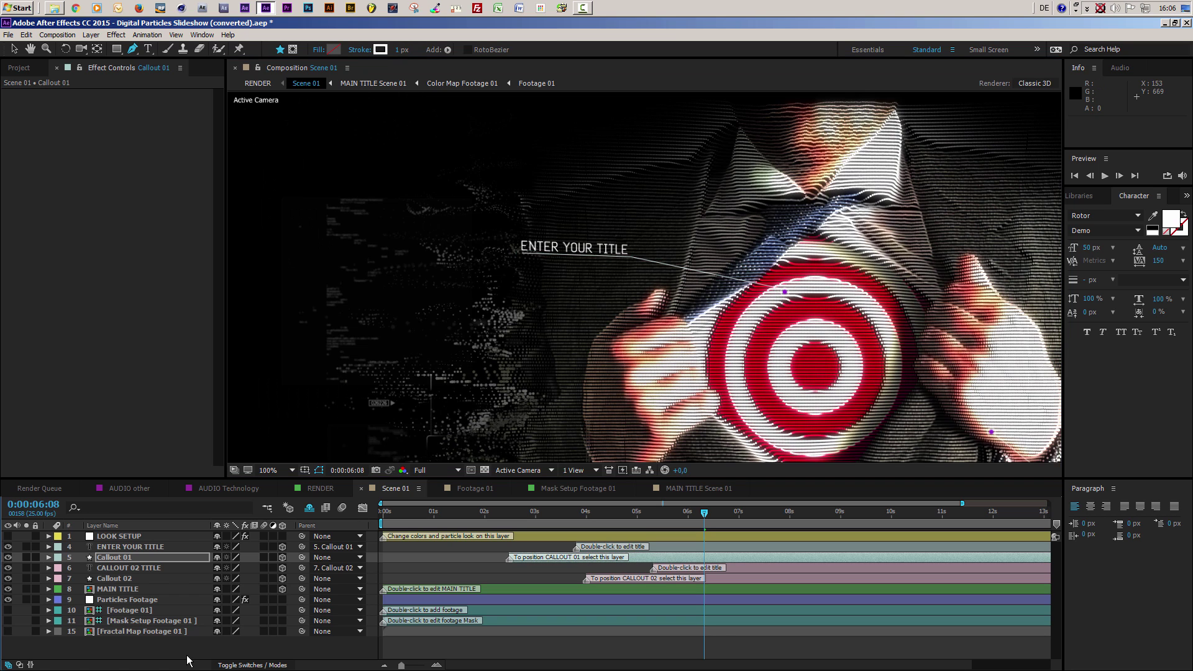
scroll(564, 323, "down", 1)
scroll(625, 343, "up", 1)
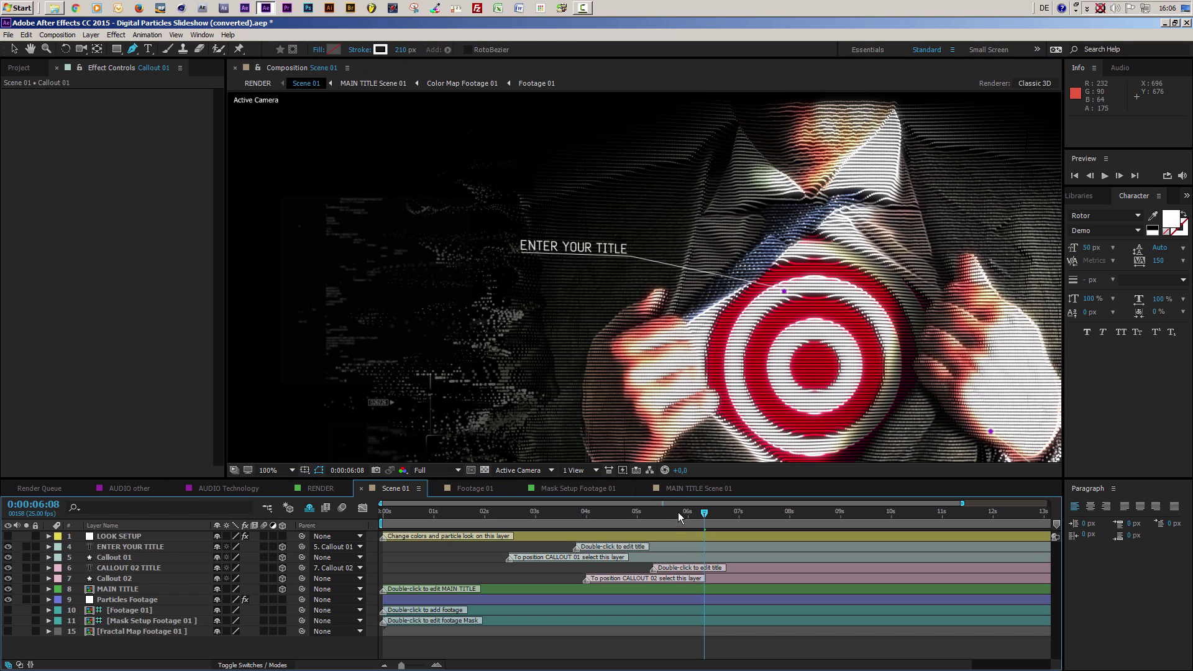
mouse_move(679, 513)
left_mouse_down()
mouse_move(481, 520)
mouse_move(669, 519)
left_mouse_up()
left_click(556, 517)
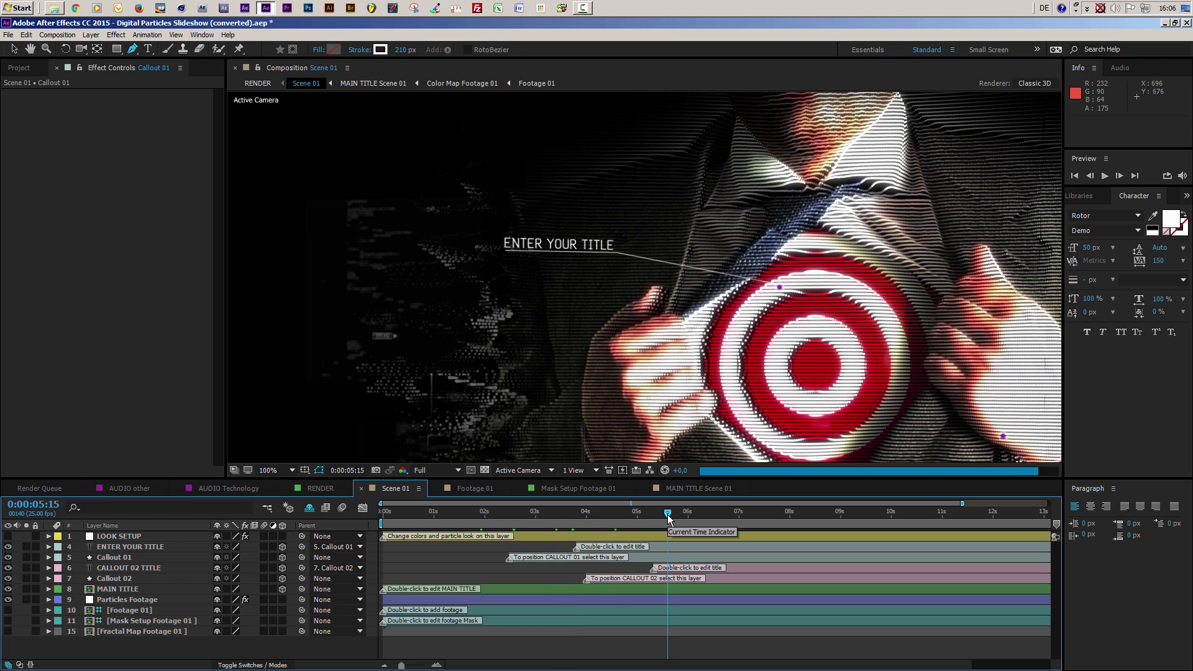
scroll(767, 303, "down", 2)
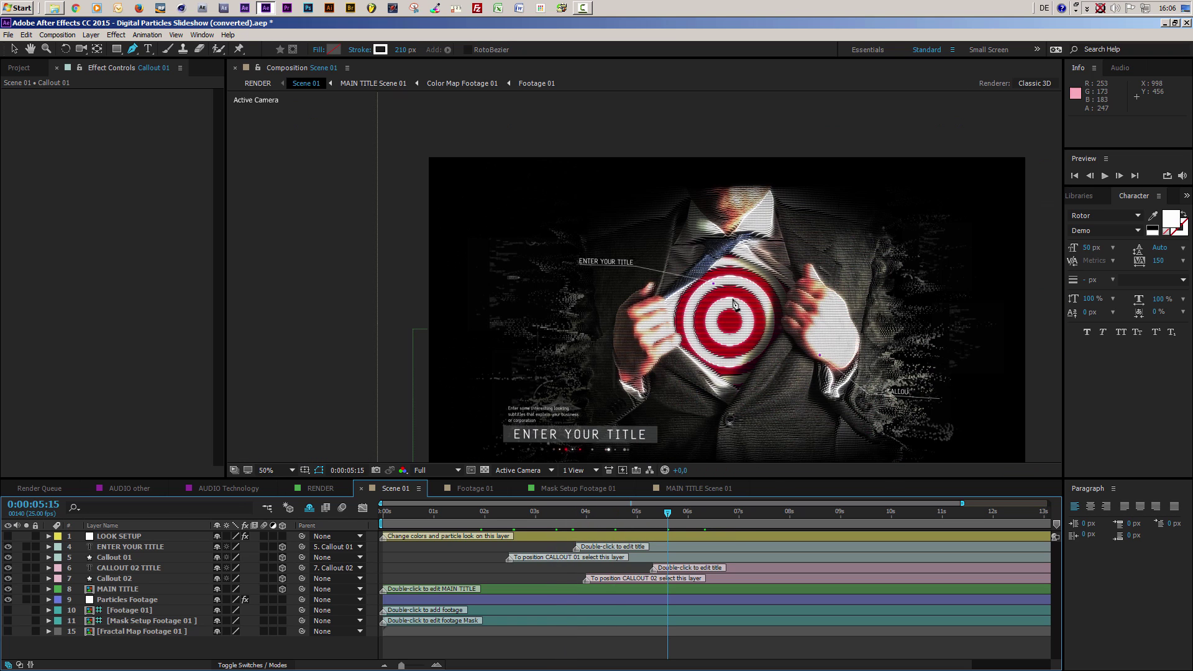
Duplicate the Callout 01 layer together with its ENTER YOUR TITLE layer and place the copied pair directly below the originals in the layer stack.
left_click(173, 578)
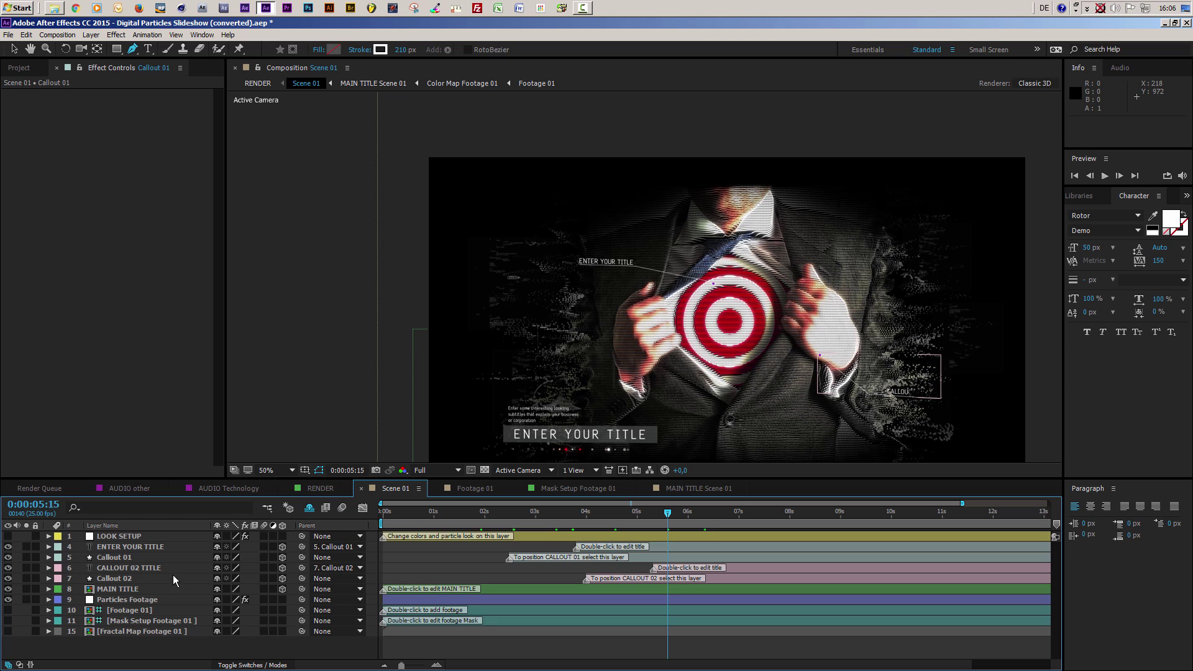
left_click(123, 558)
left_click(123, 557)
left_click(126, 547, "shift")
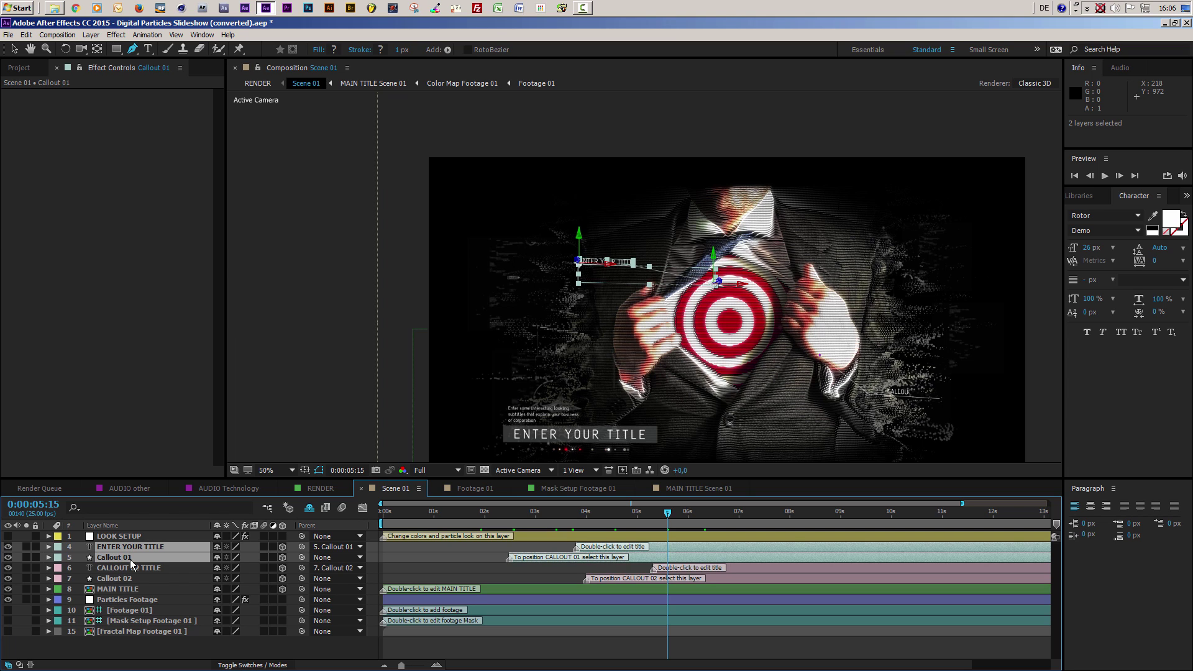
key("ctrl+d")
left_click_drag(131, 565, 133, 584)
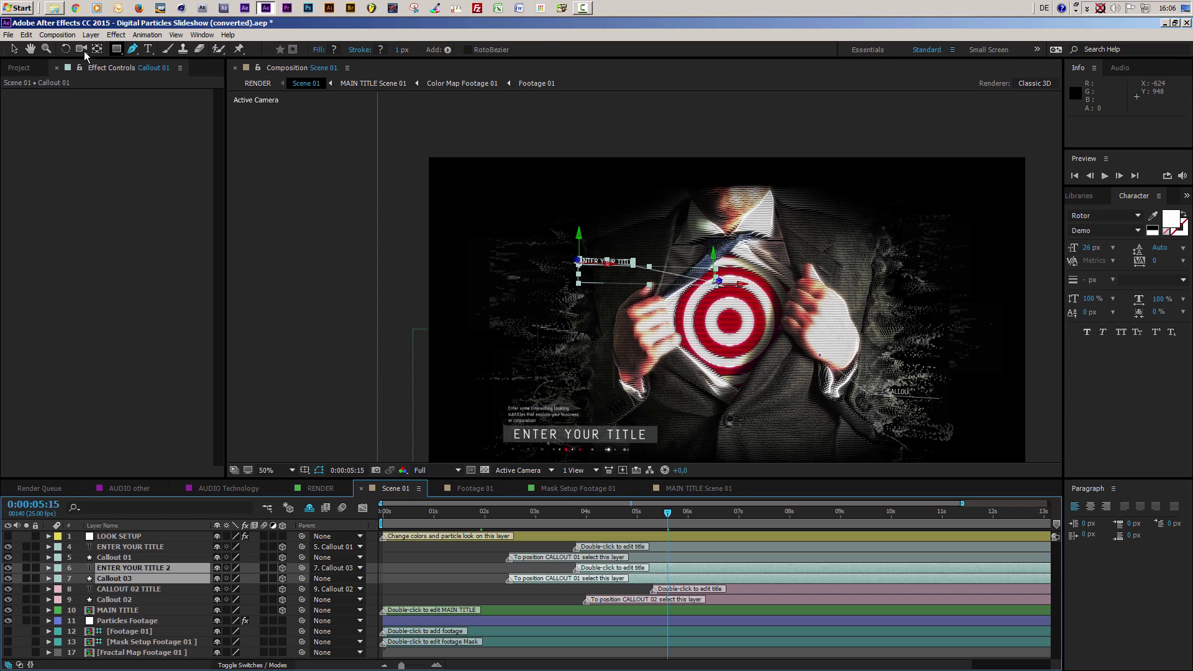
Using world axes, move the Callout 03 layer down to the target's lower edge, at position 898, 658, -50.
left_click(15, 49)
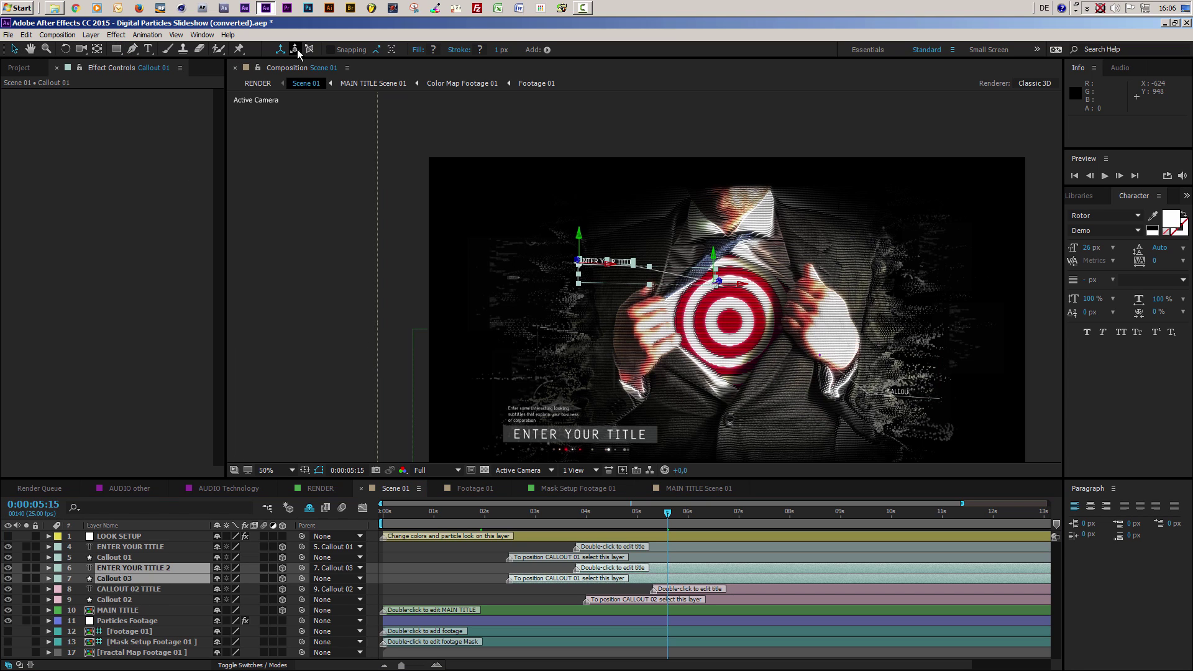
left_click(143, 577)
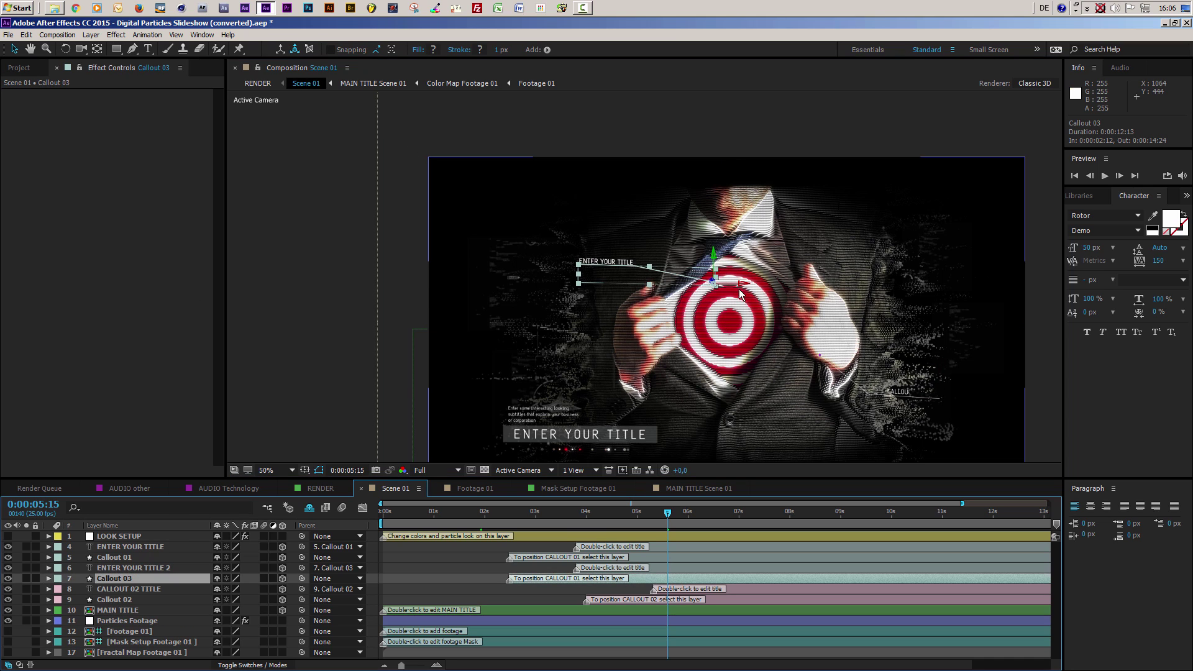
left_click_drag(730, 285, 723, 360)
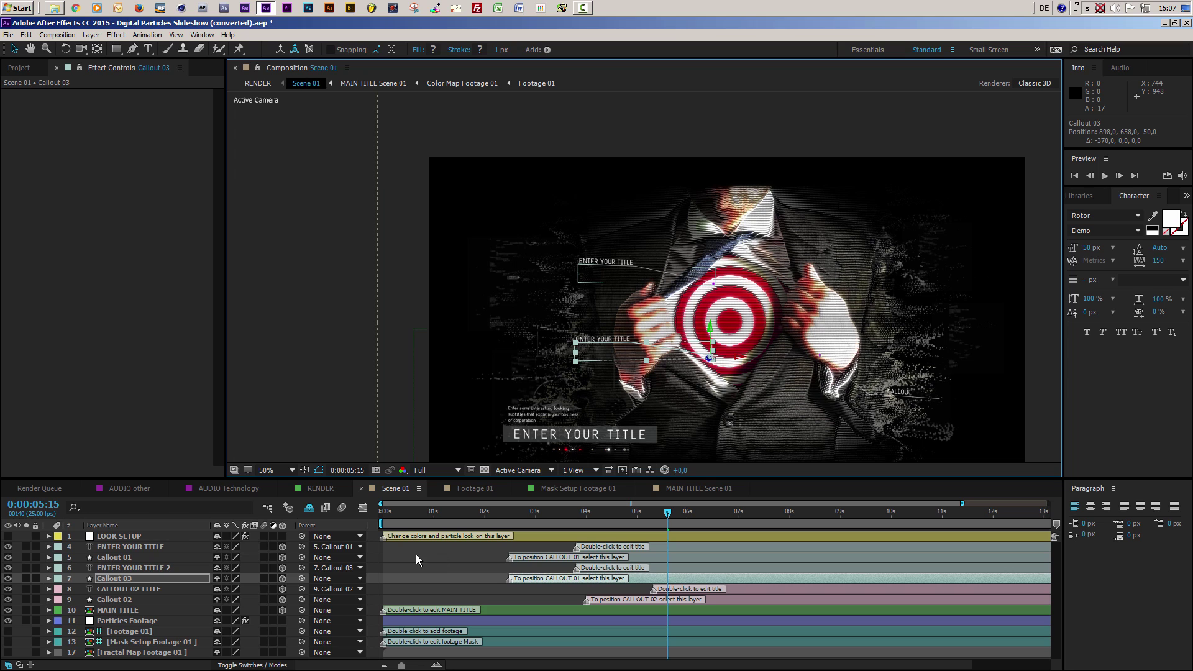
Hide all six callout and callout title layers together, and show them again.
left_click(120, 545)
left_click(116, 598, "shift")
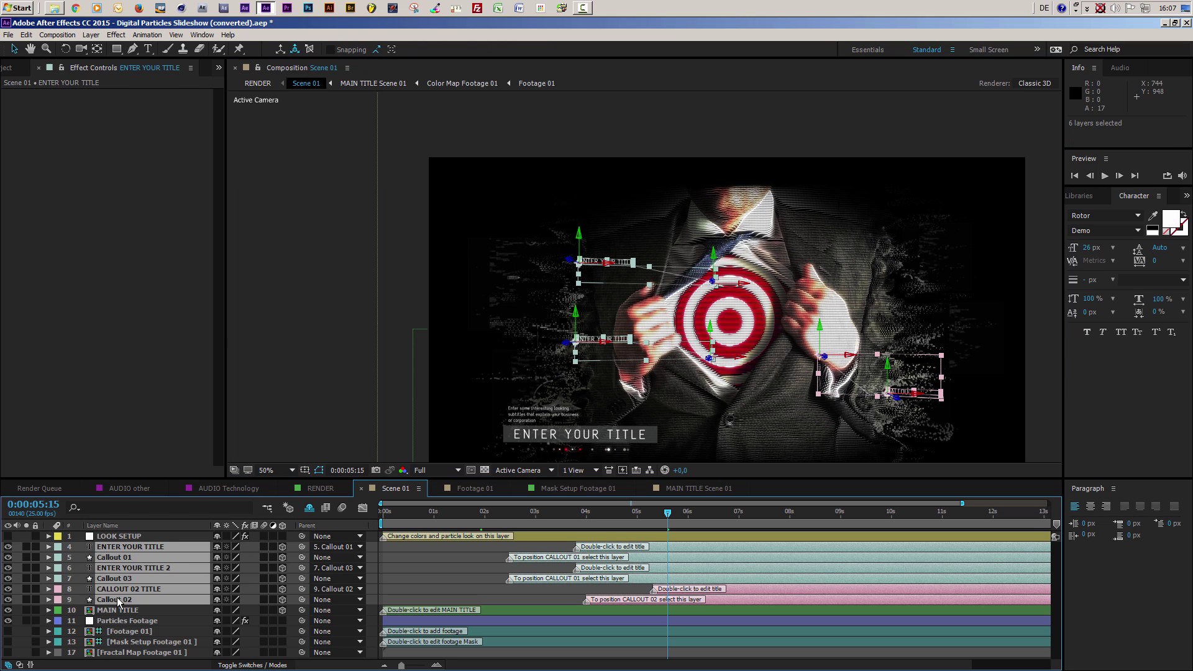
left_click(8, 600)
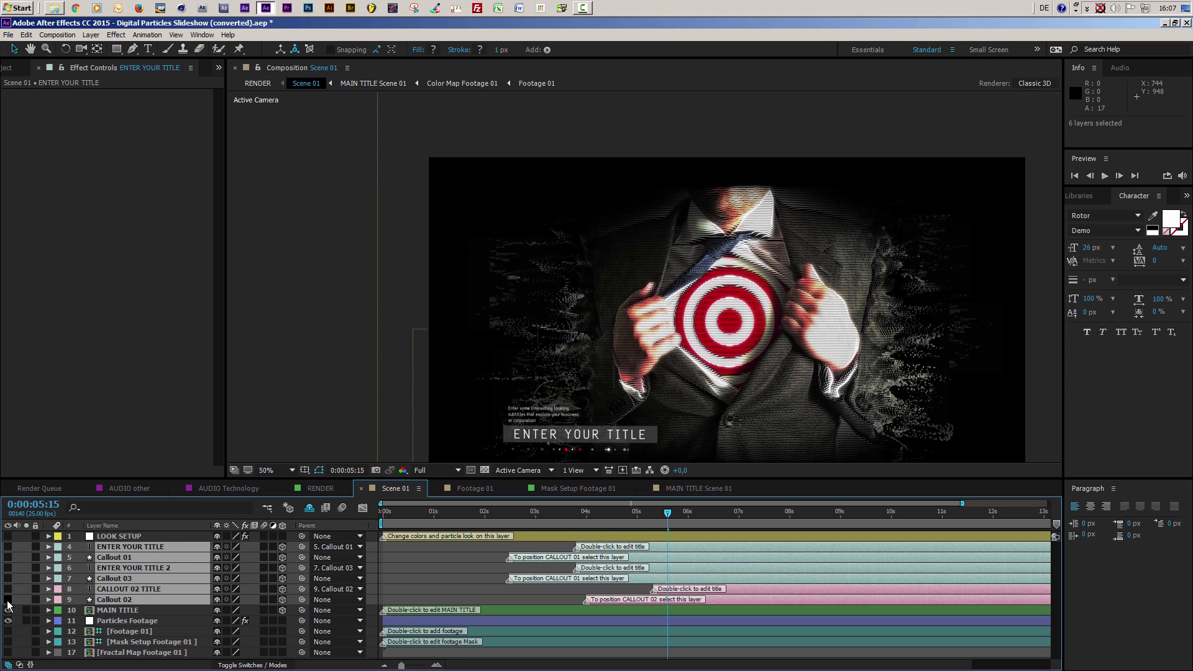
left_click(7, 600)
left_click(166, 608)
Delete the duplicated Callout 03 layer together with its ENTER YOUR TITLE 2 layer.
left_click(139, 579)
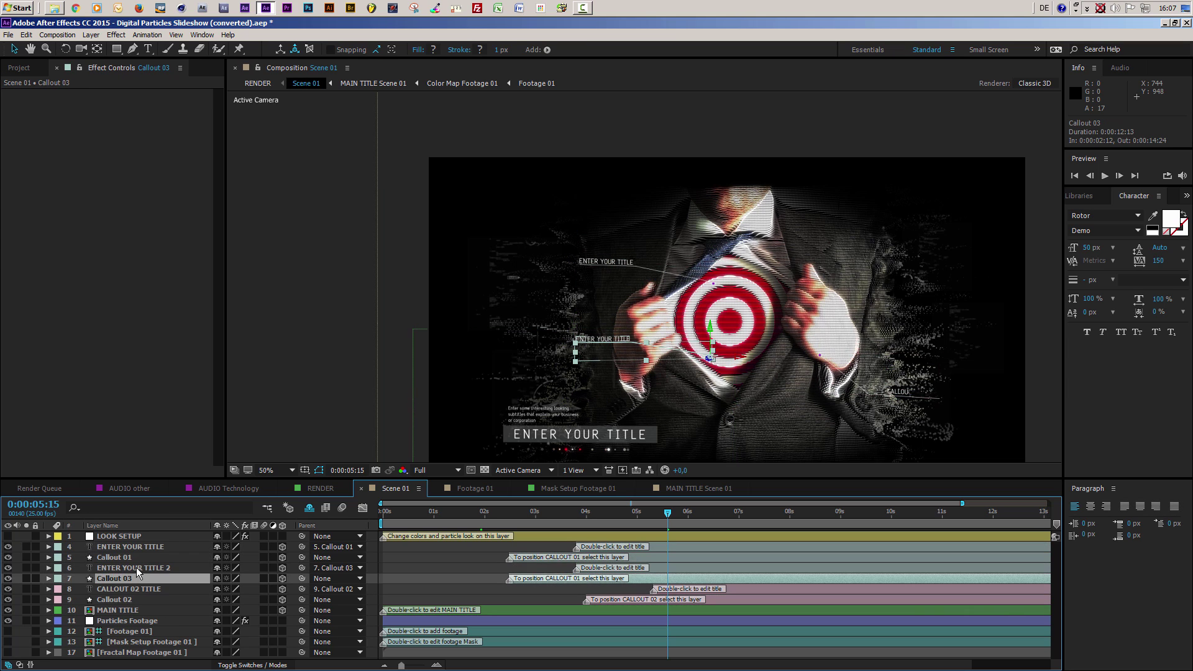
left_click(136, 569, "ctrl")
key("Delete")
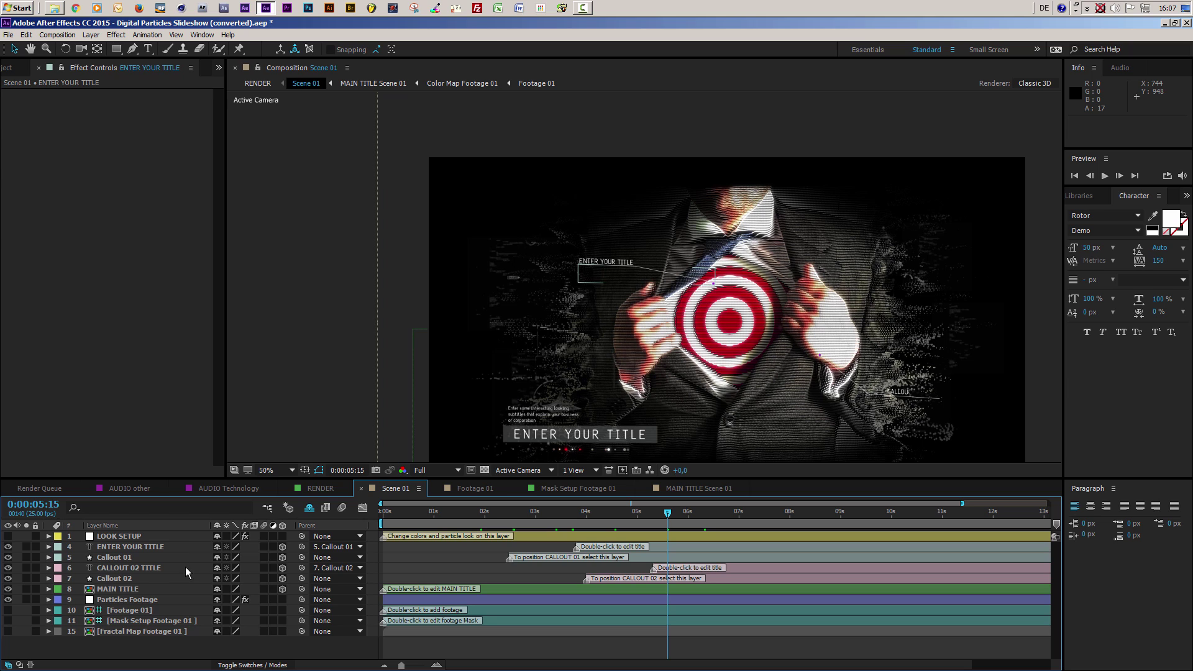
On the LOOK SETUP layer, try red, dark and cream title box colors sampled from the composition, and return to grey.
left_click(121, 535)
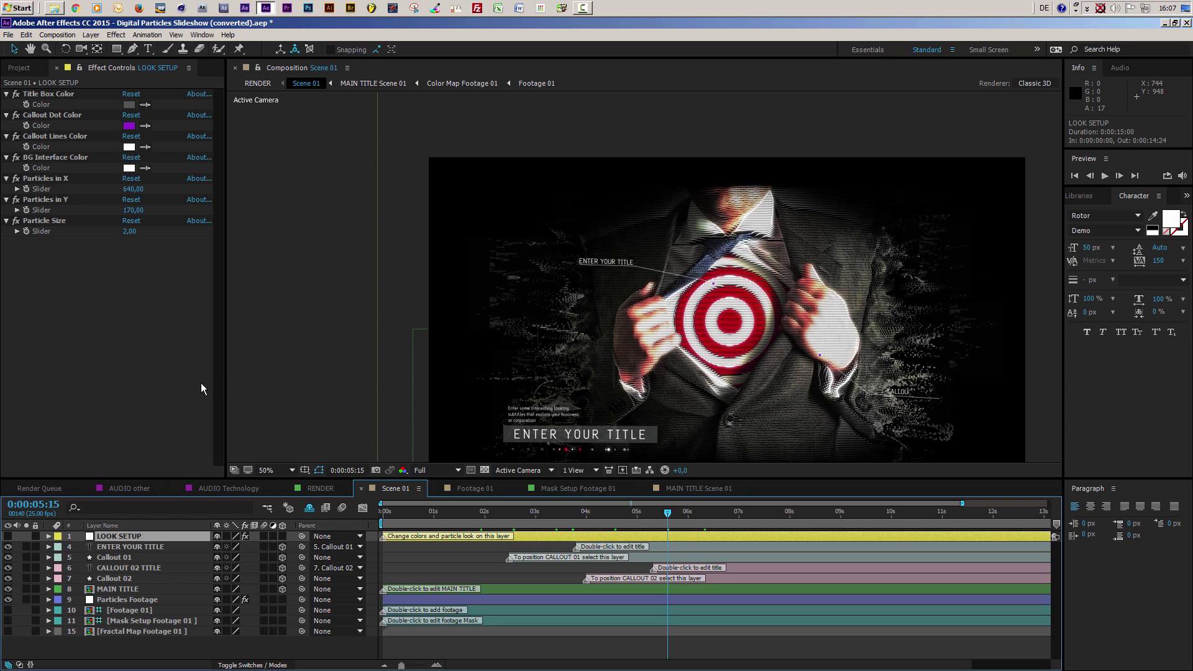
key("period")
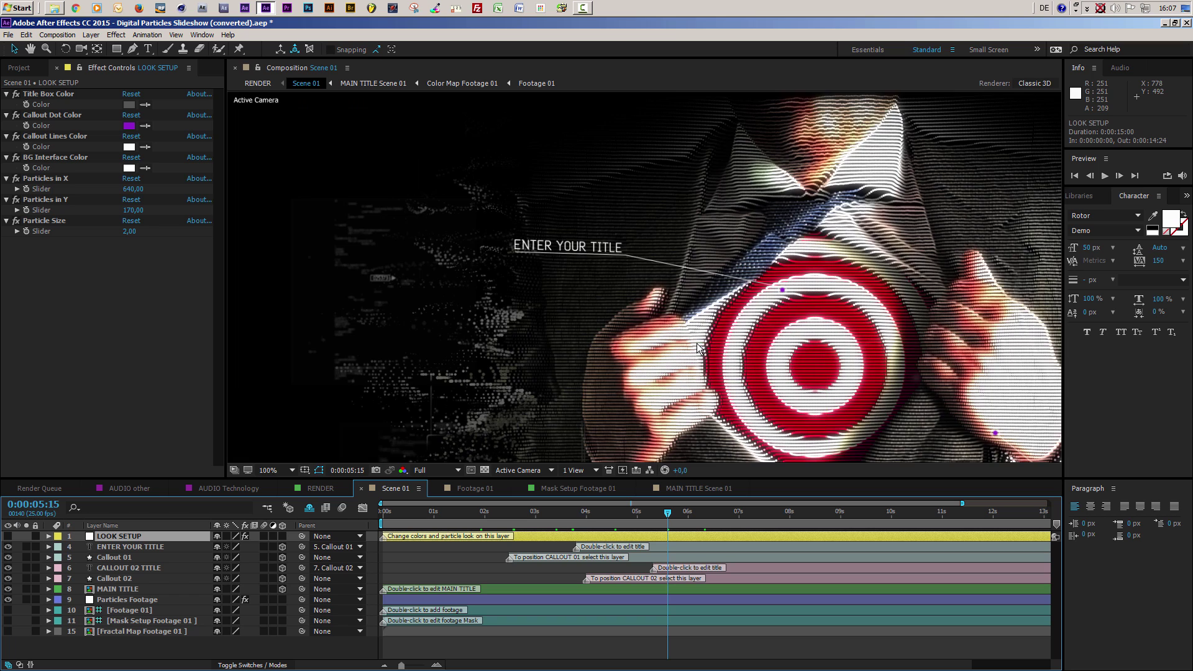
scroll(698, 348, "down", 5)
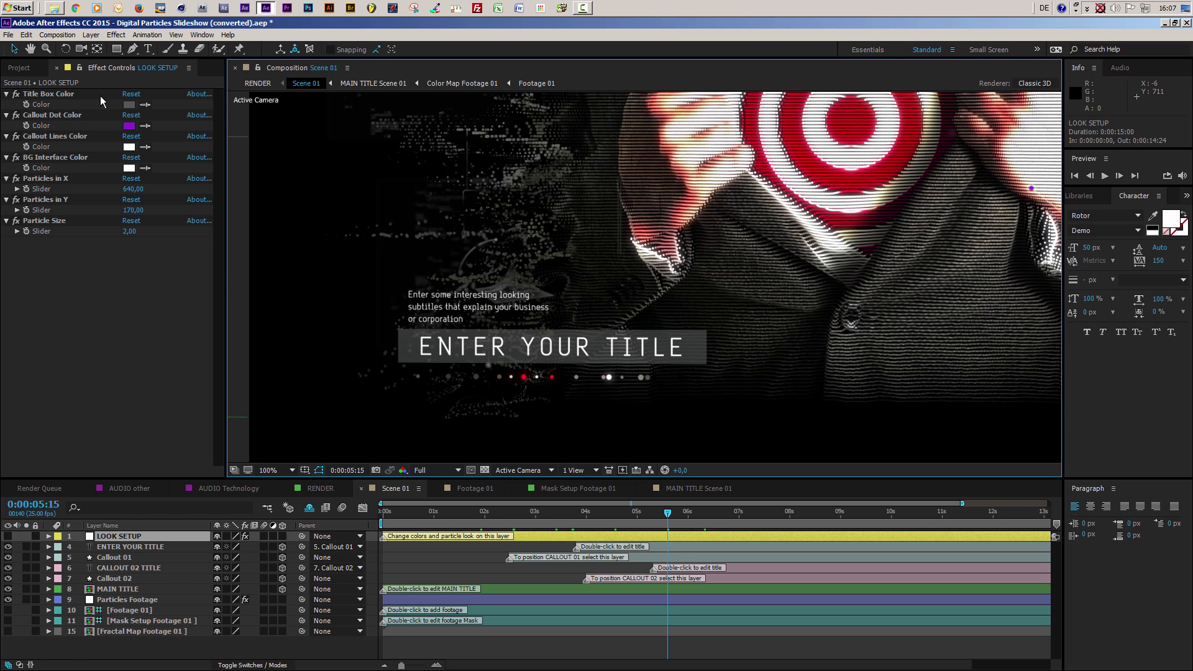
left_click(144, 104)
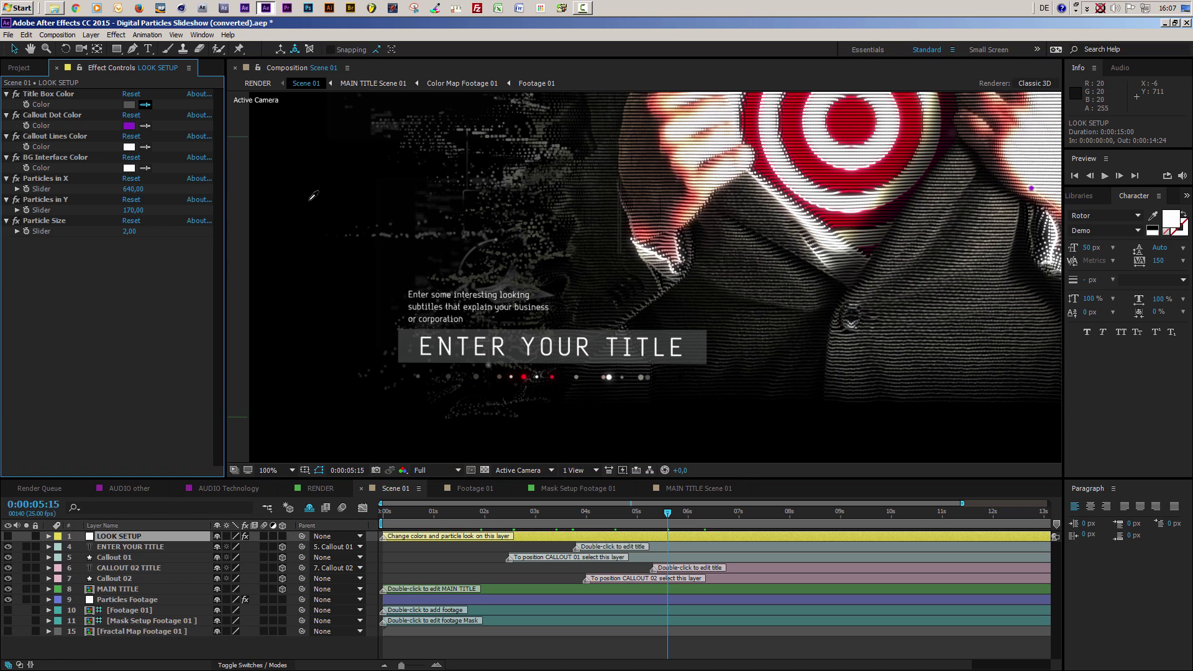
left_click(524, 376)
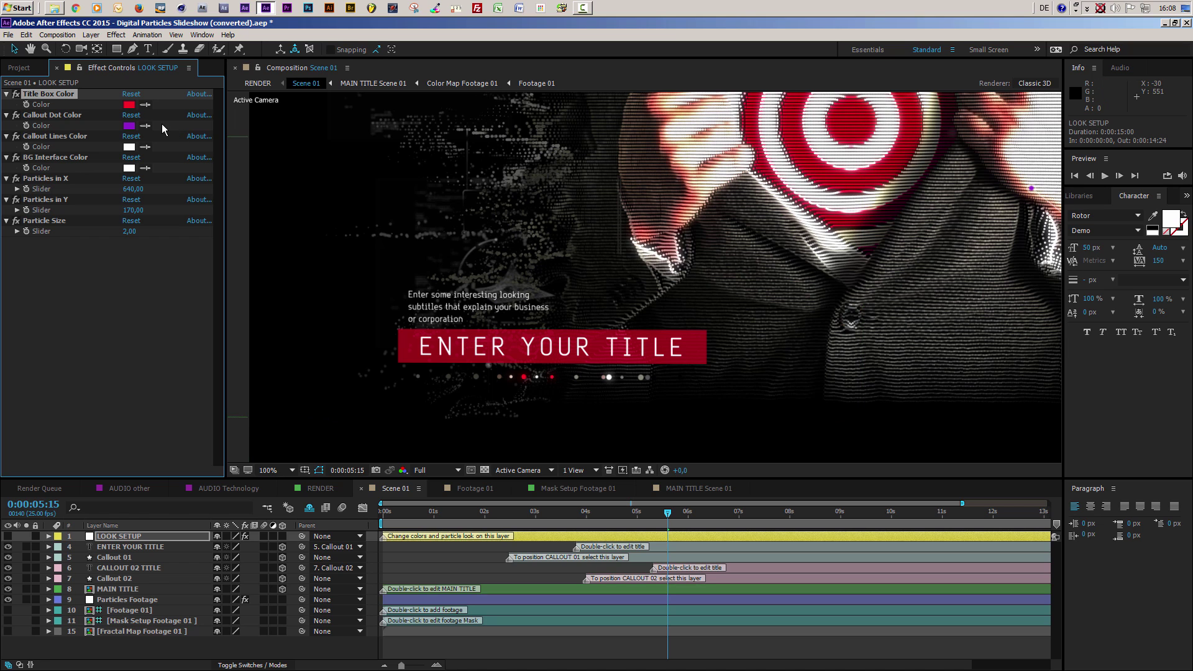
left_click(476, 376)
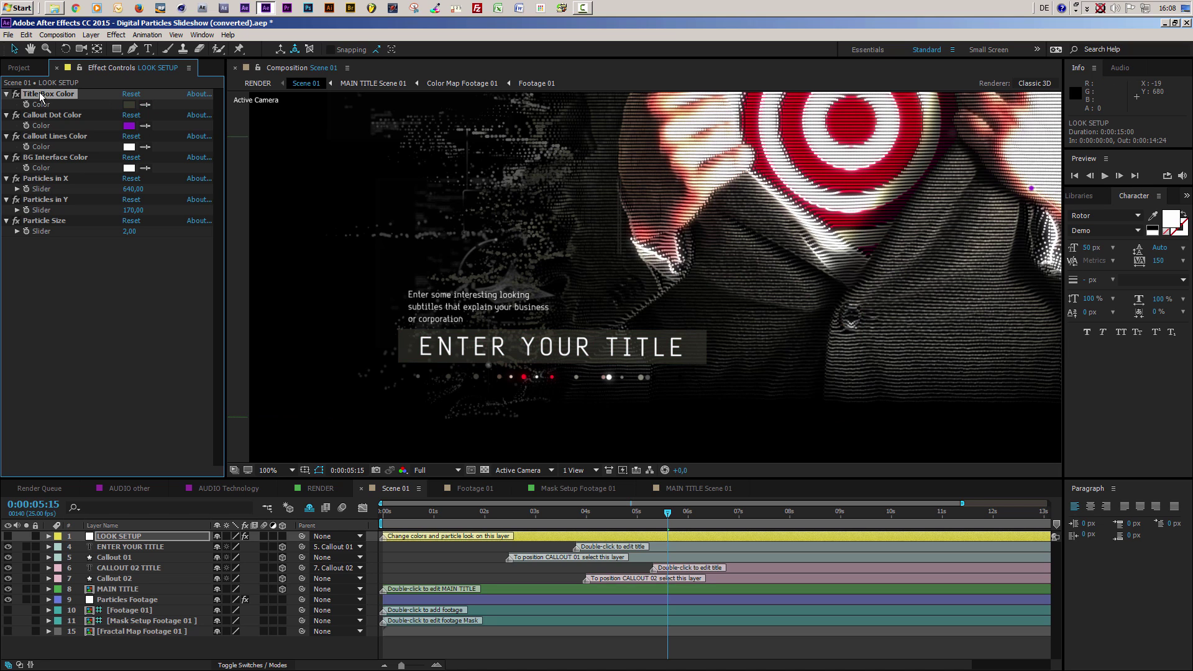
left_click(146, 104)
left_click(710, 169)
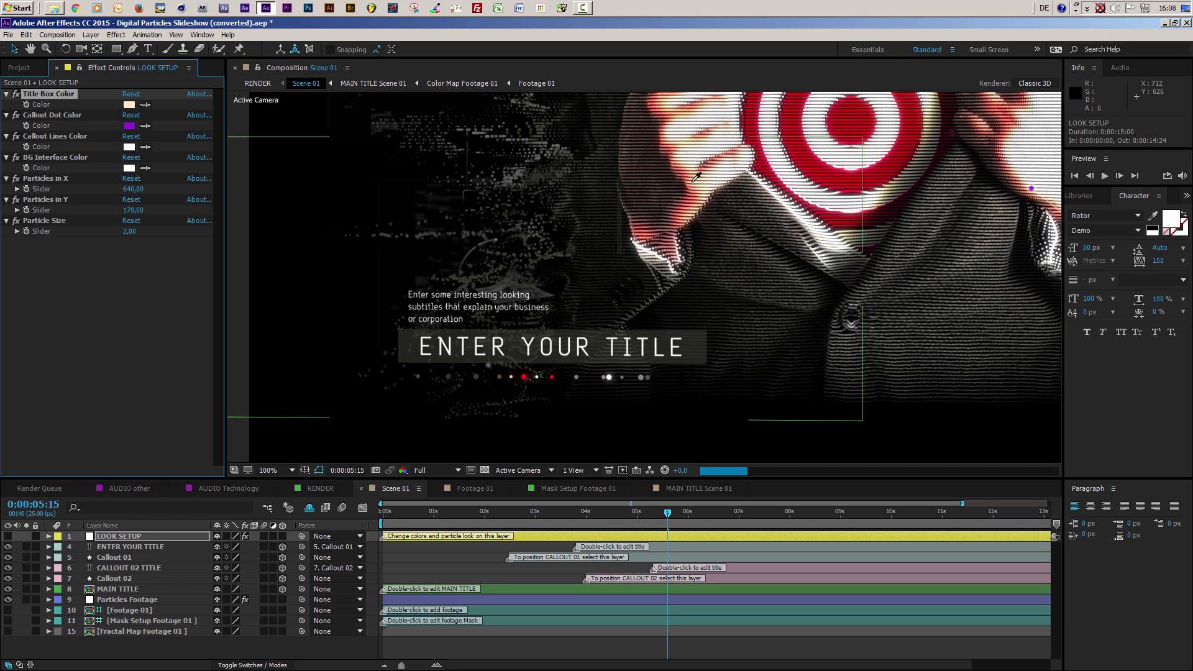
left_click(145, 104)
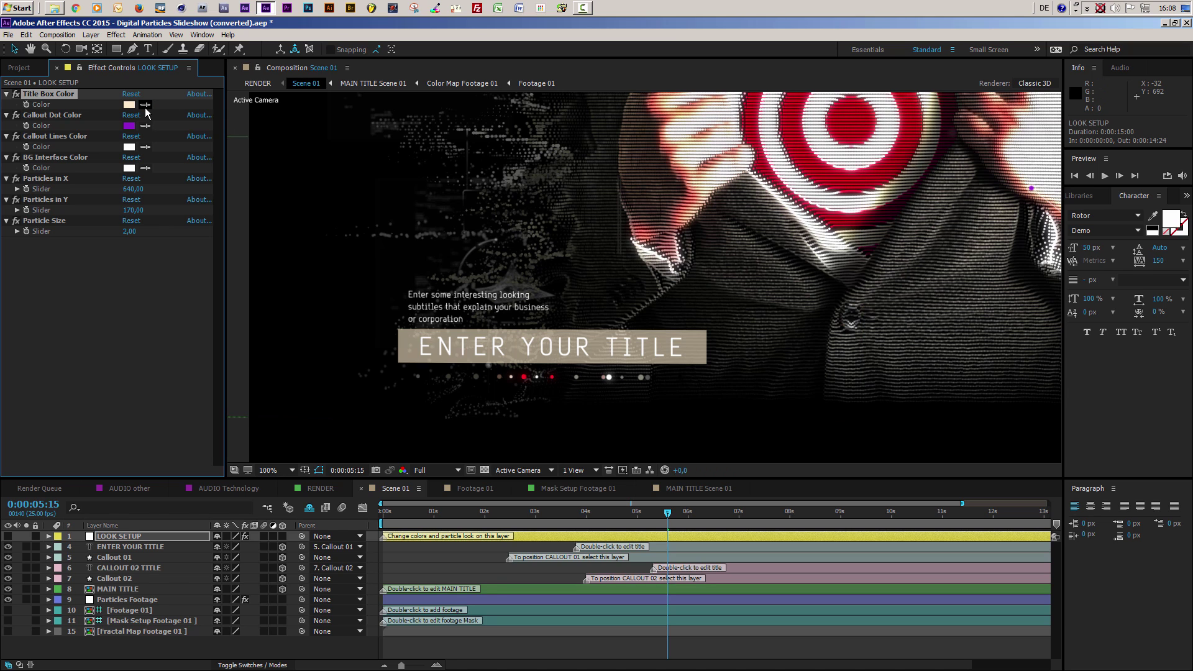
left_click(658, 369)
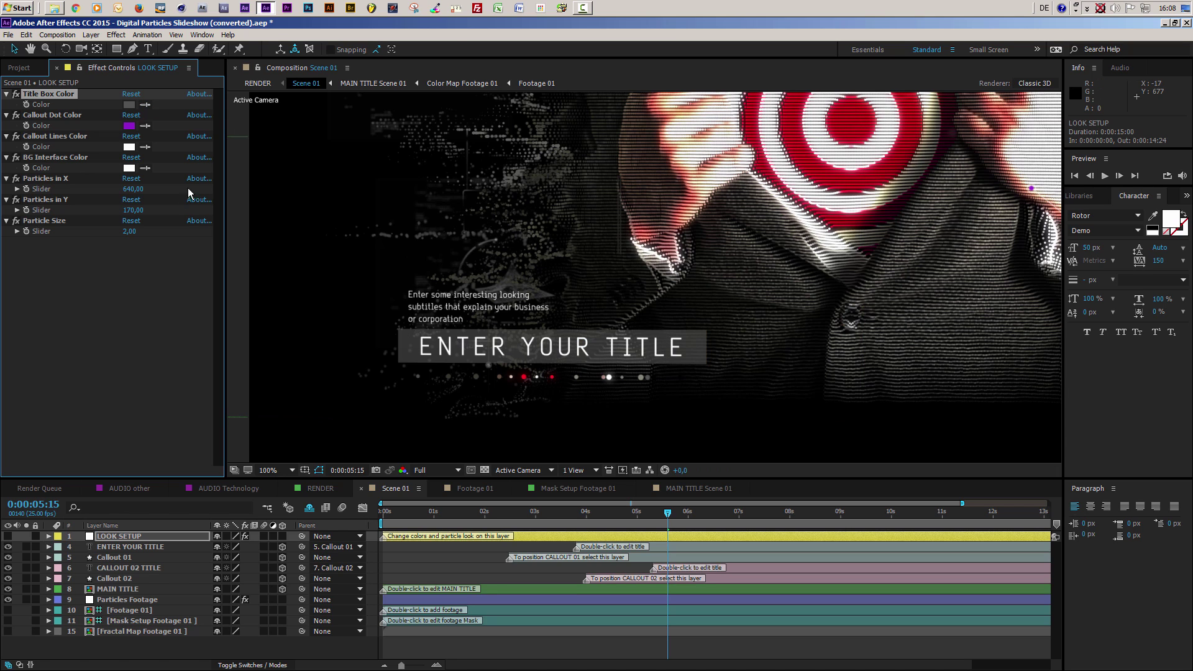
Set the Callout Dot Color to the red sampled from the target on the man's chest.
left_click(54, 115)
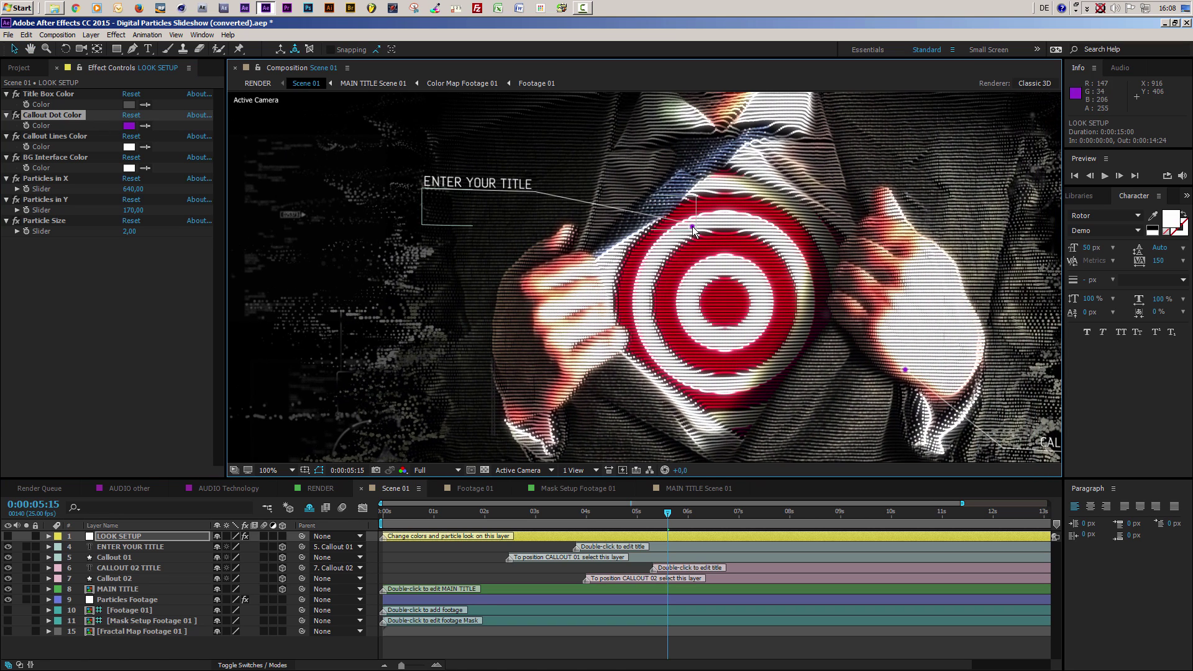
left_click(144, 126)
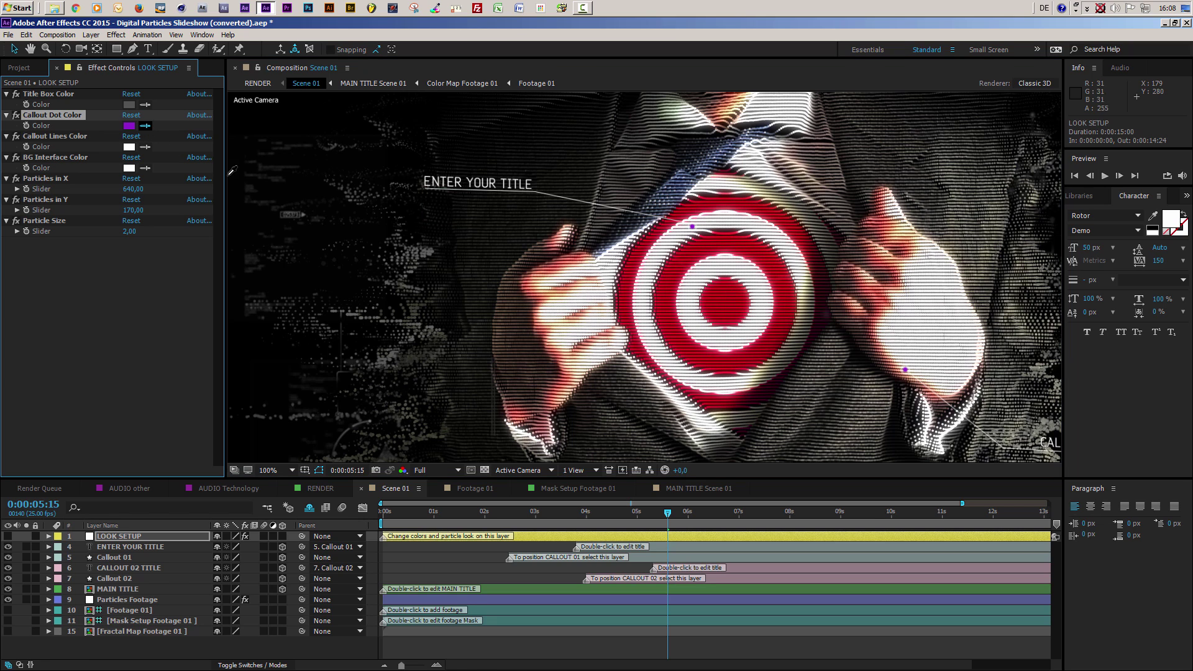
left_click(727, 277)
Try the violet 866AFF as the Callout Lines Color and undo the change.
left_click(52, 138)
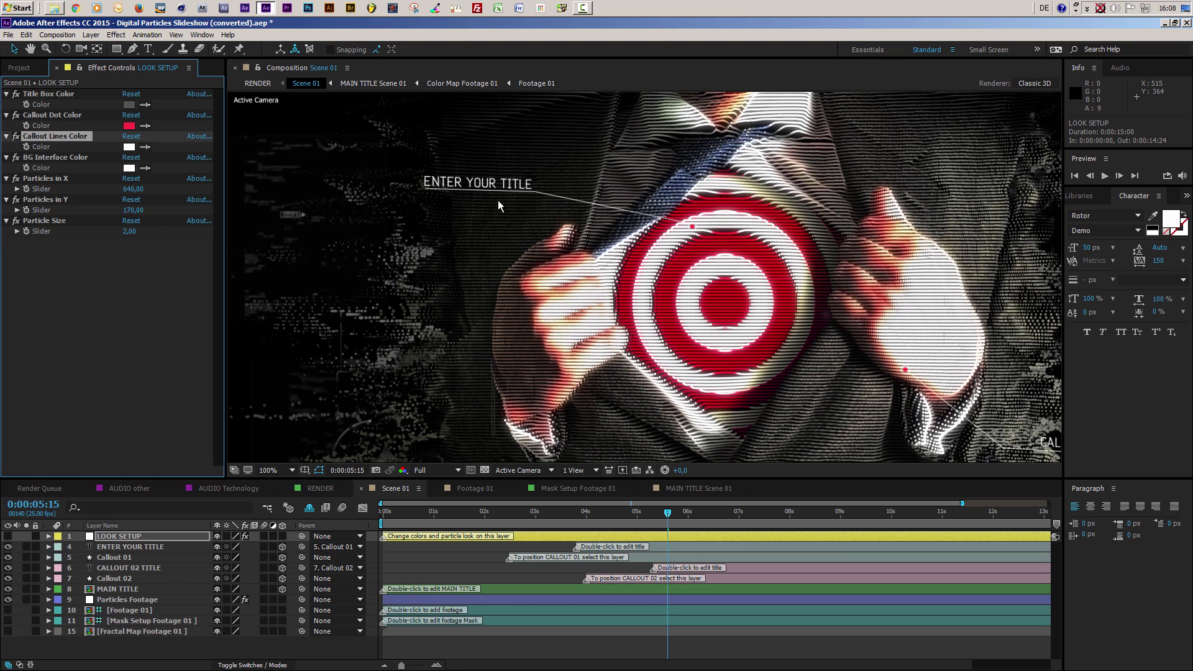
left_click(130, 147)
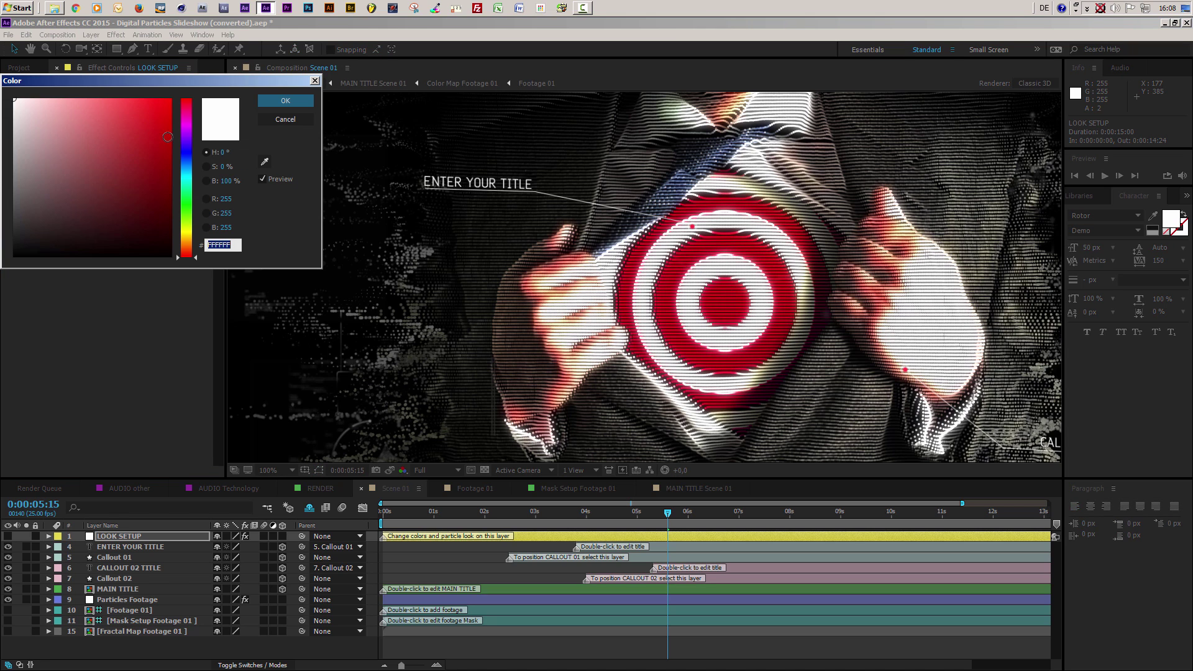
left_click(189, 148)
mouse_move(111, 103)
left_mouse_down()
mouse_move(189, 91)
mouse_move(106, 87)
left_mouse_up()
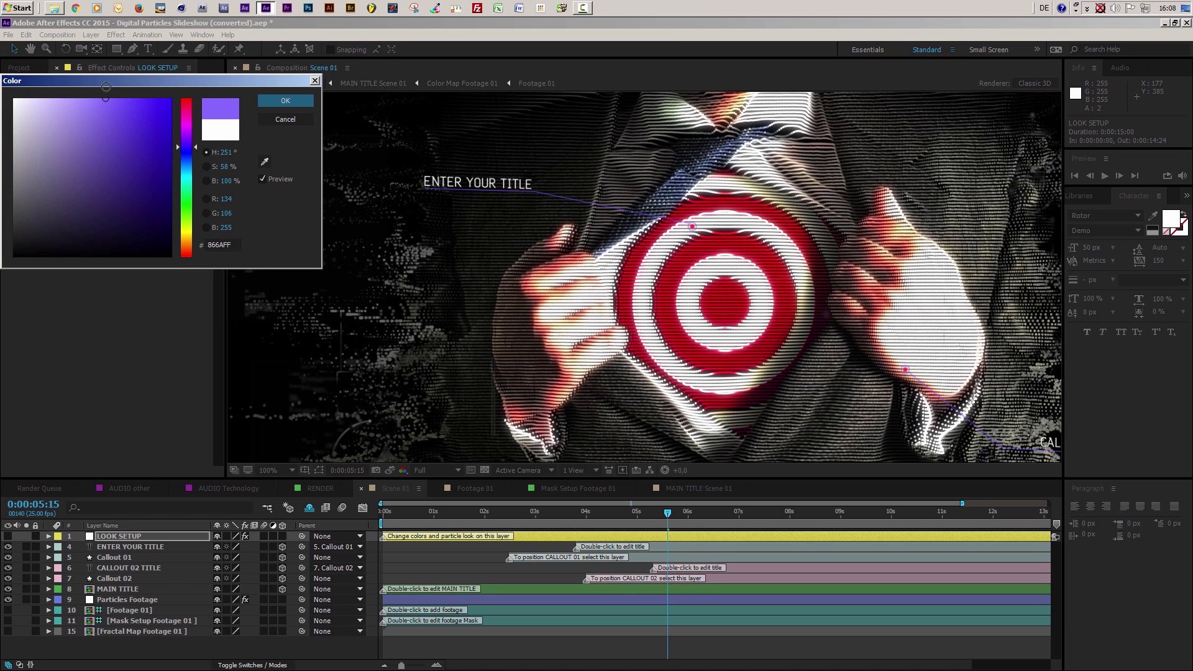
left_click(285, 100)
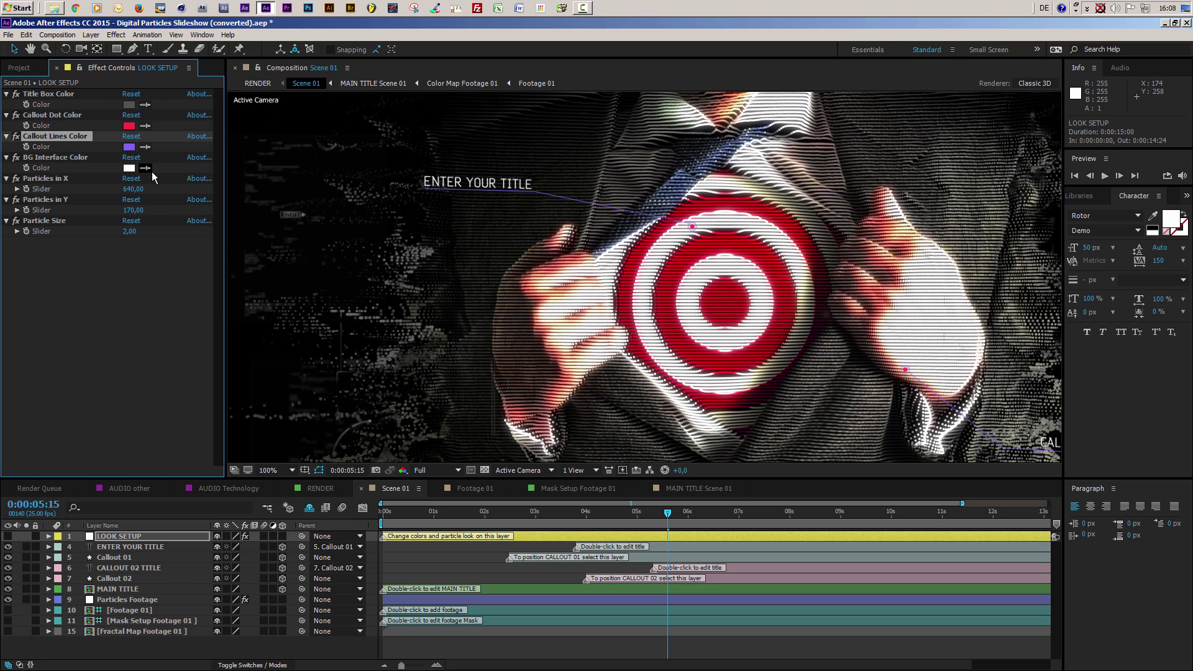
key("ctrl+z")
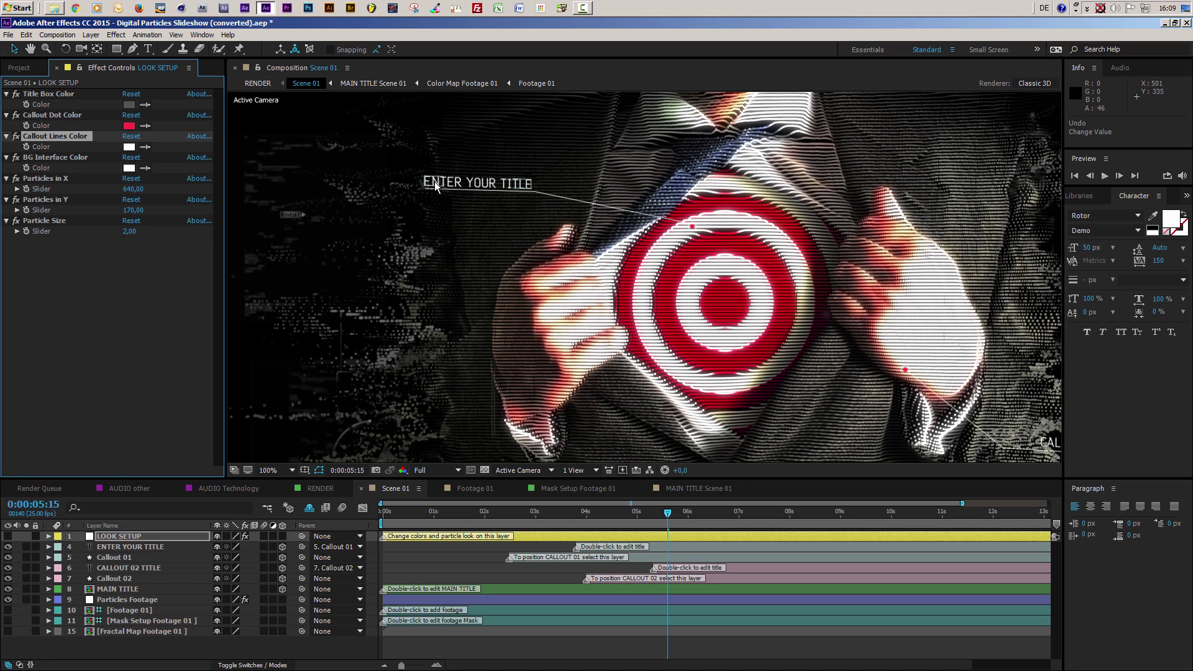
Change the text fill color of the ENTER YOUR TITLE callout layer to red.
left_click(122, 548)
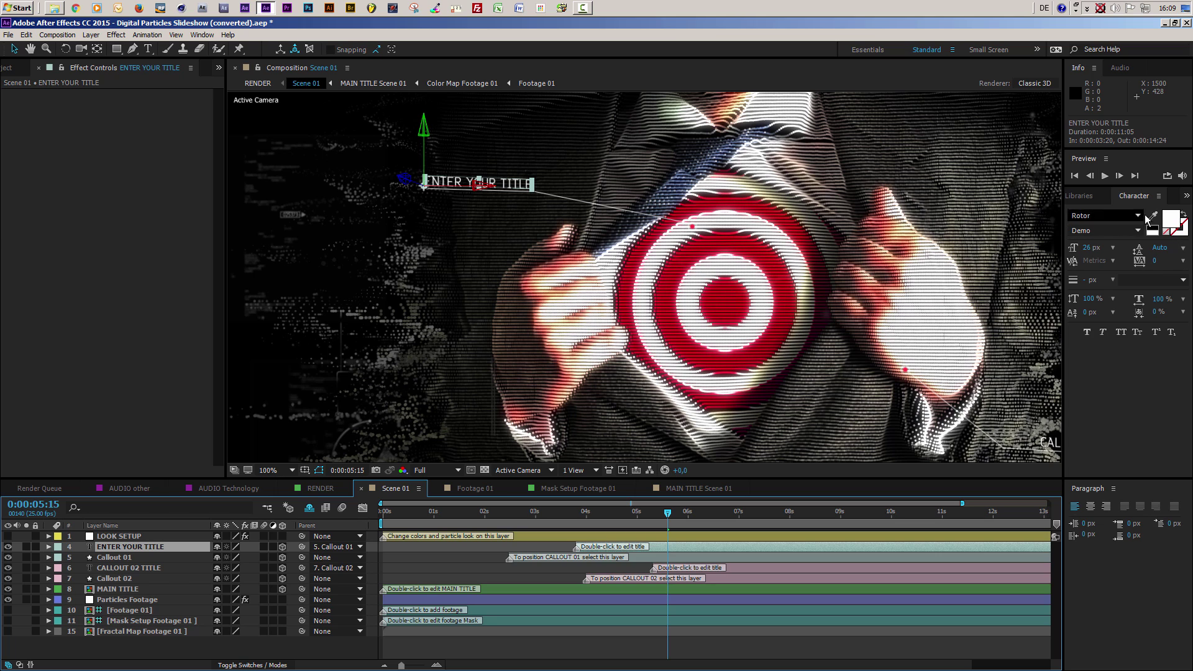
left_click(1172, 218)
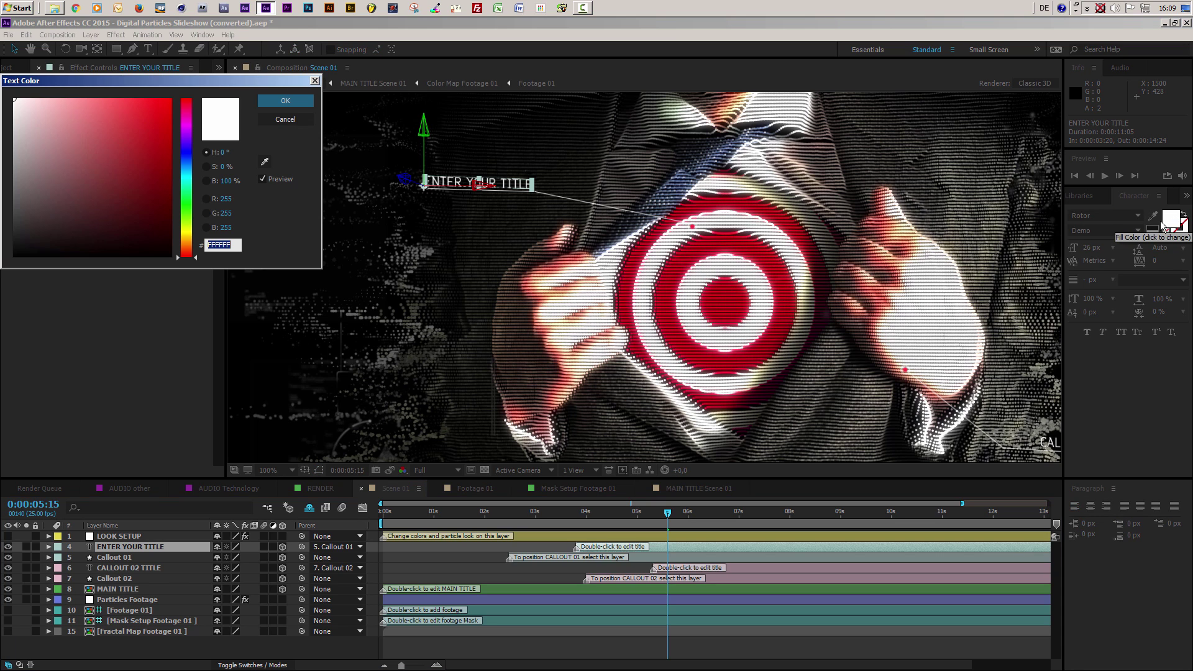
left_click(171, 107)
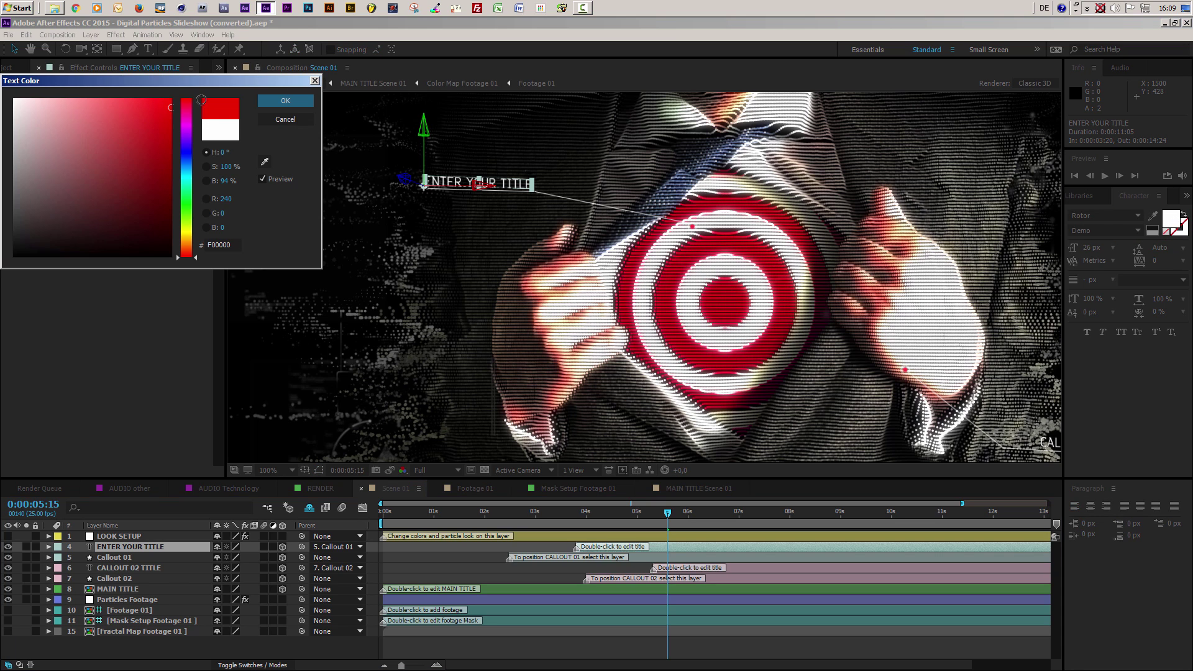
left_click(285, 100)
left_click(500, 579)
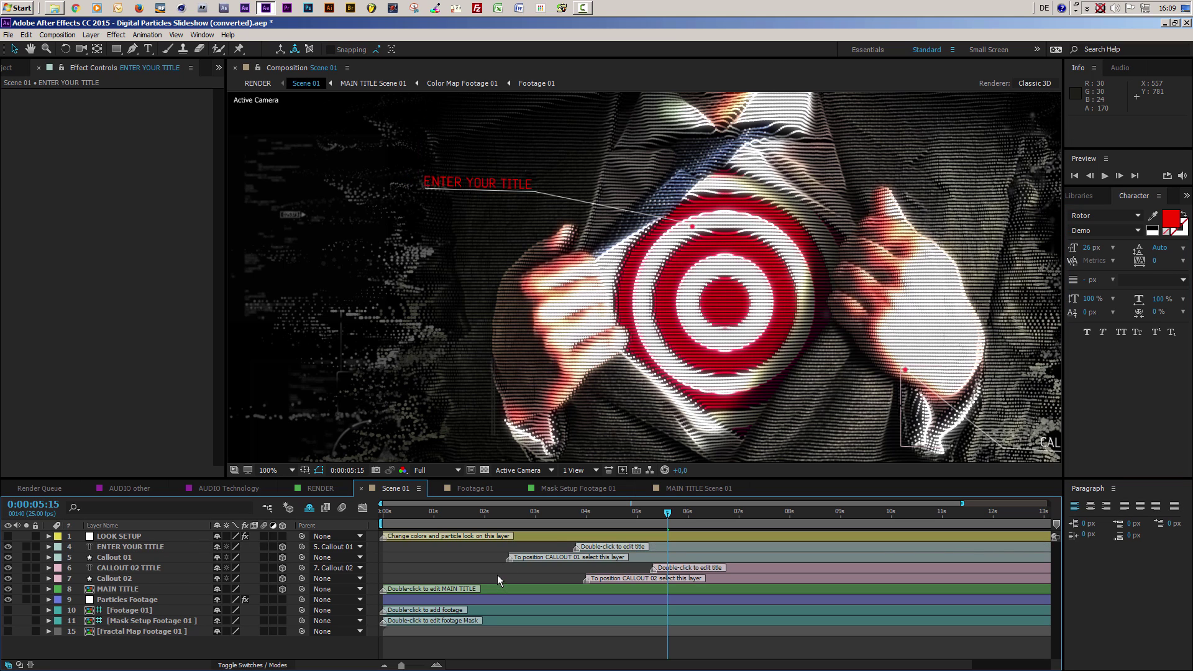
At 0:00:02:18, set the LOOK SETUP layer's BG Interface Color to the red FF3737 and check it in the whole frame.
left_click(122, 536)
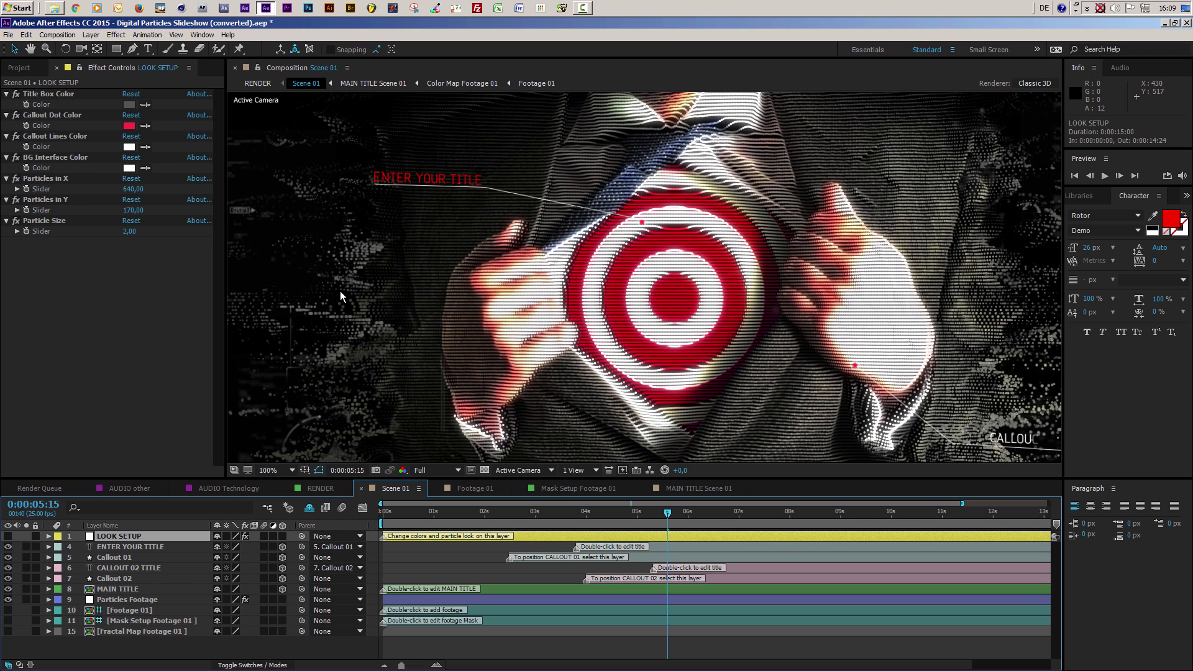
left_click_drag(340, 291, 606, 218)
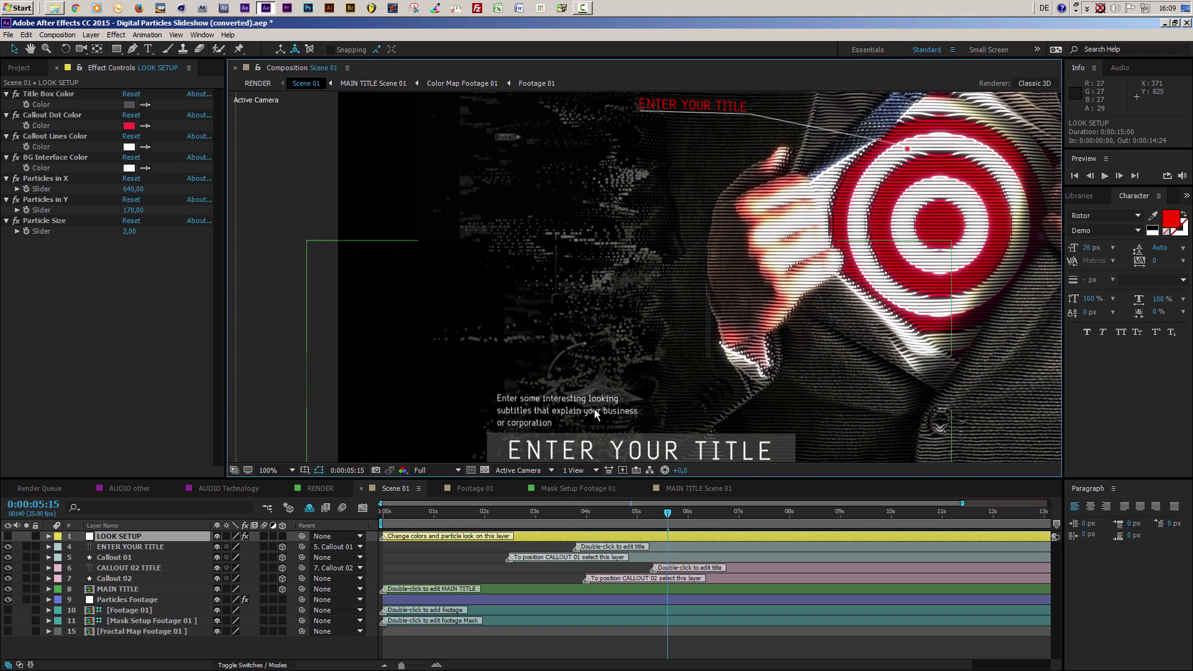
left_click(520, 506)
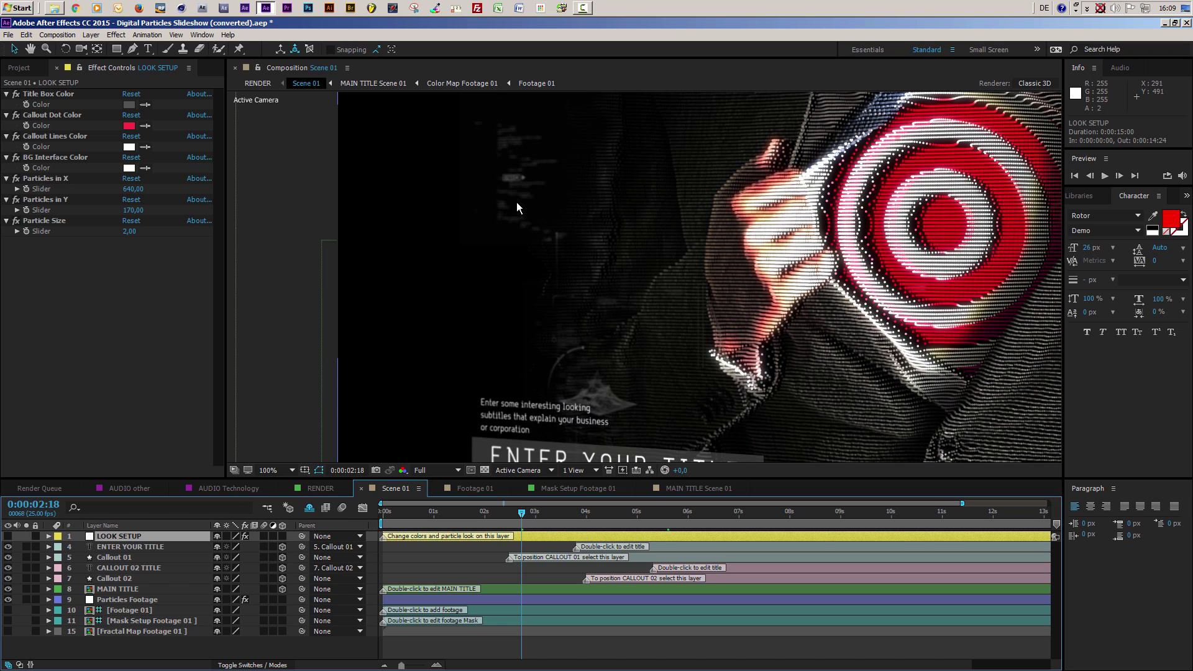
left_click(129, 168)
left_click_drag(99, 118, 138, 79)
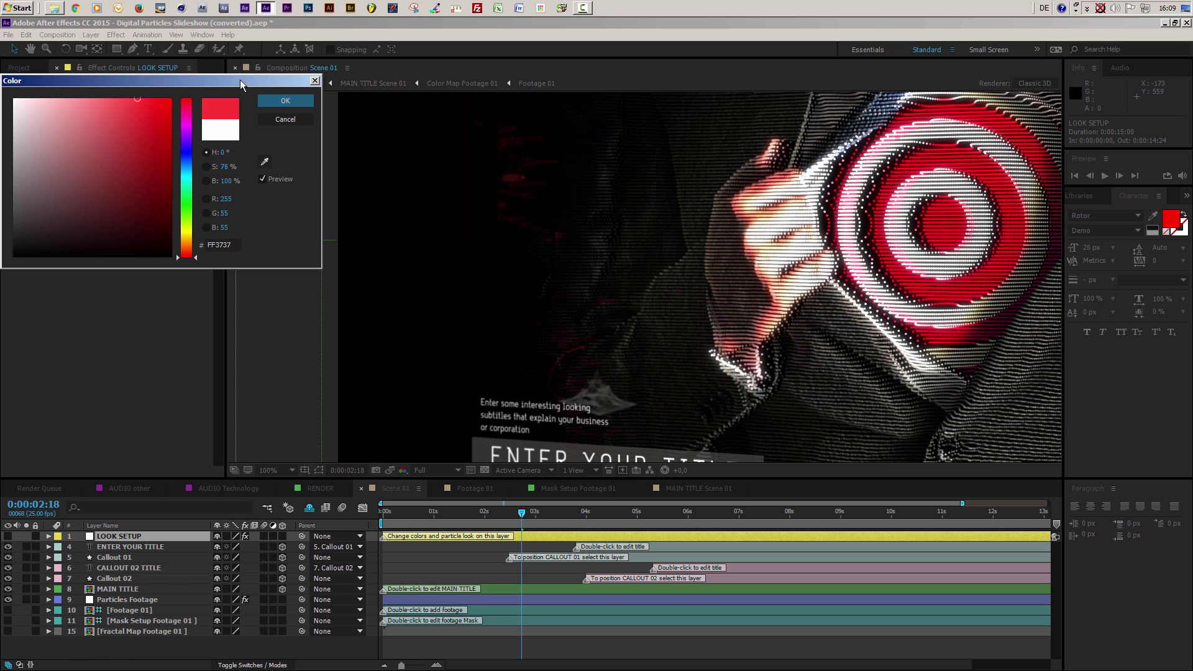
left_click(286, 100)
scroll(598, 330, "down", 2)
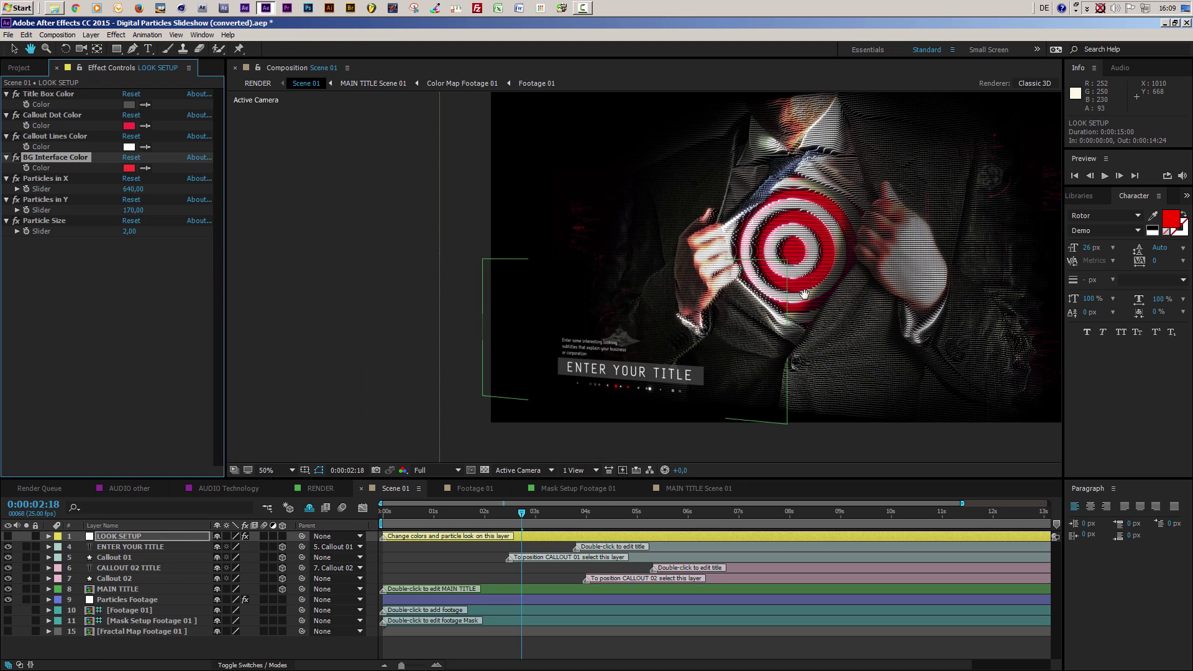
left_click_drag(804, 295, 698, 242)
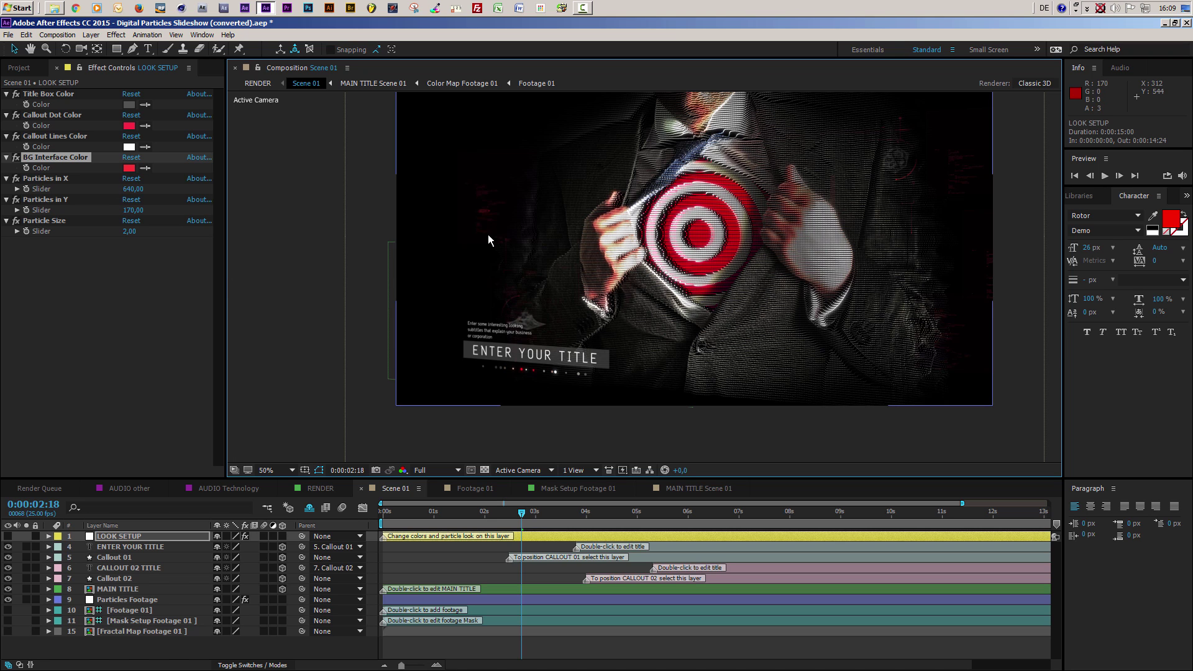
Reduce the particle grid to 120 Particles in X and 60 Particles in Y.
scroll(586, 234, "up", 1)
scroll(587, 234, "up", 1)
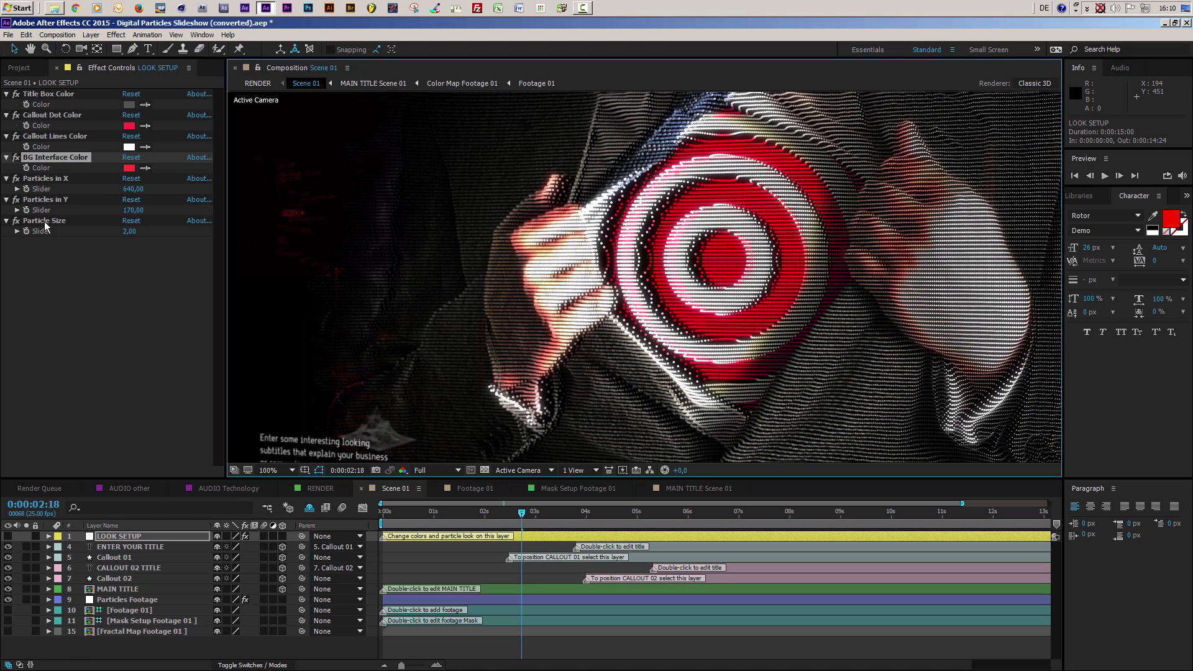
left_click(132, 189)
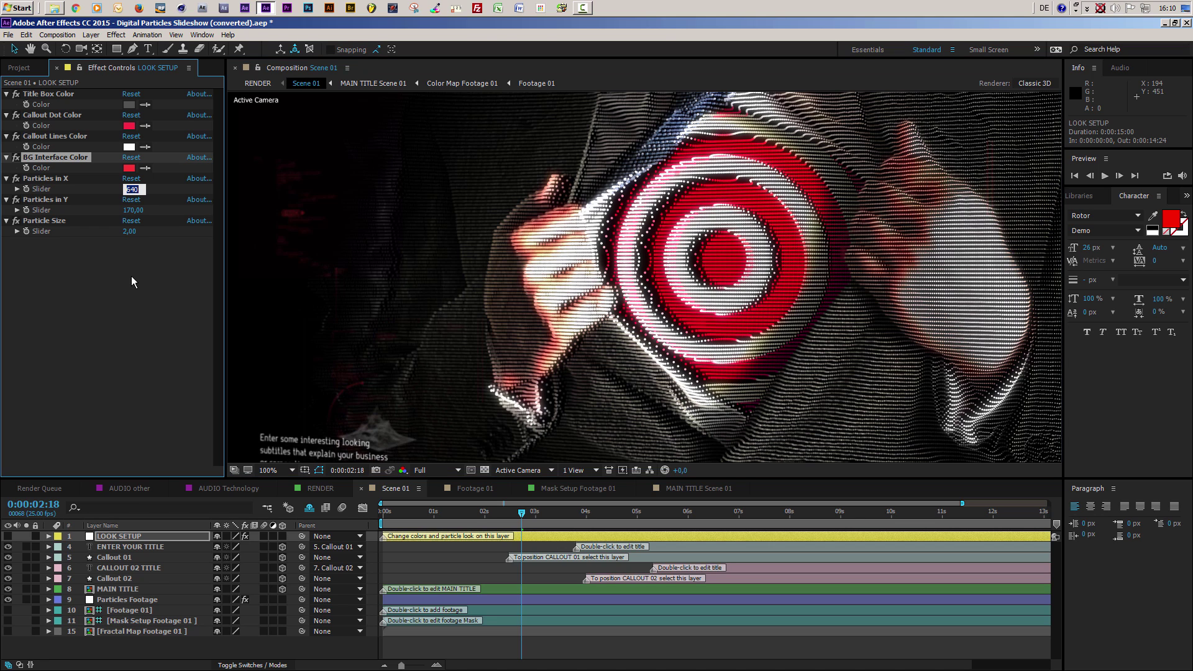
type("120")
key("Return")
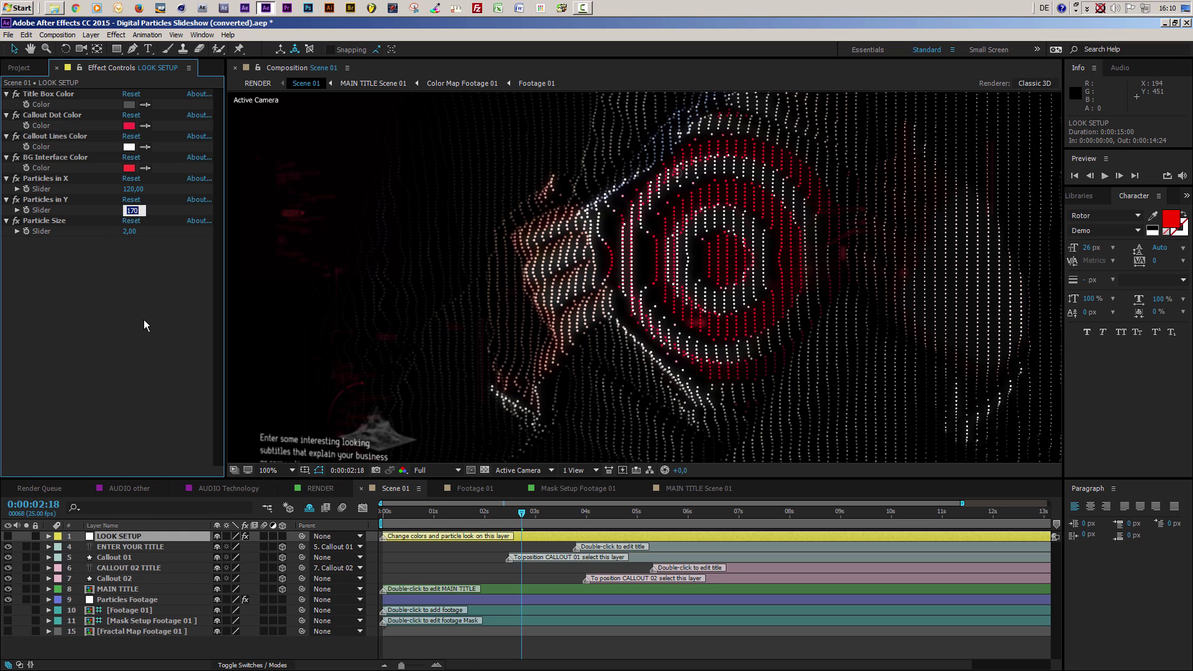
type("60")
key("Return")
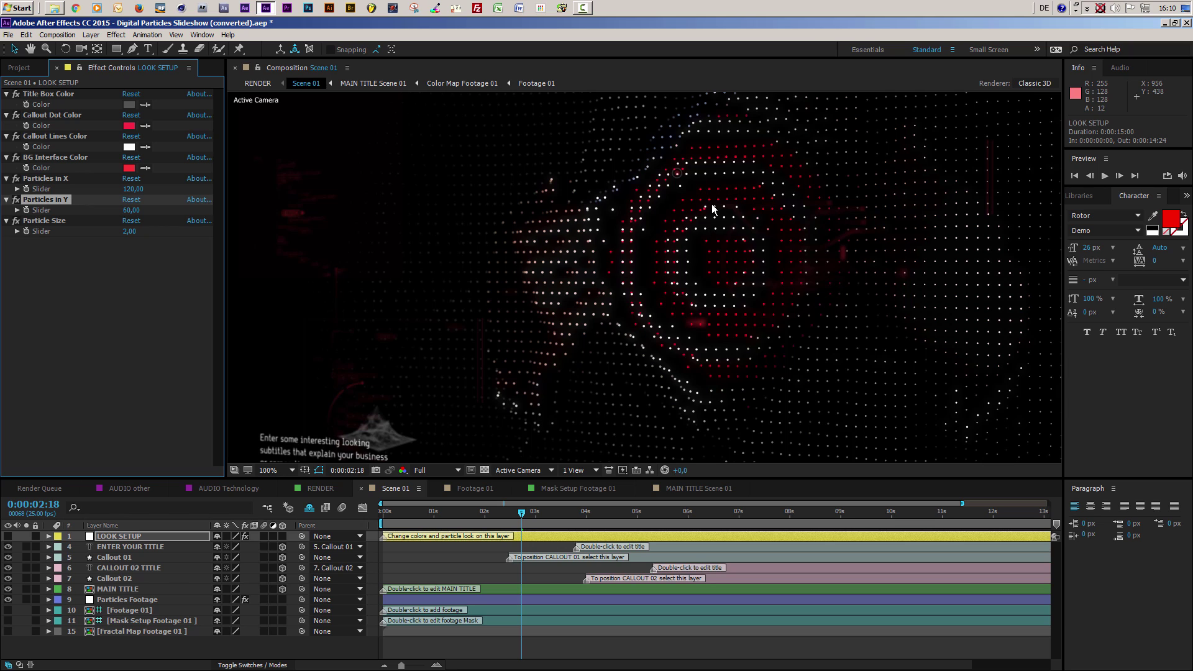
Set the Particle Size to 10.
left_click(129, 231)
type("10")
key("Return")
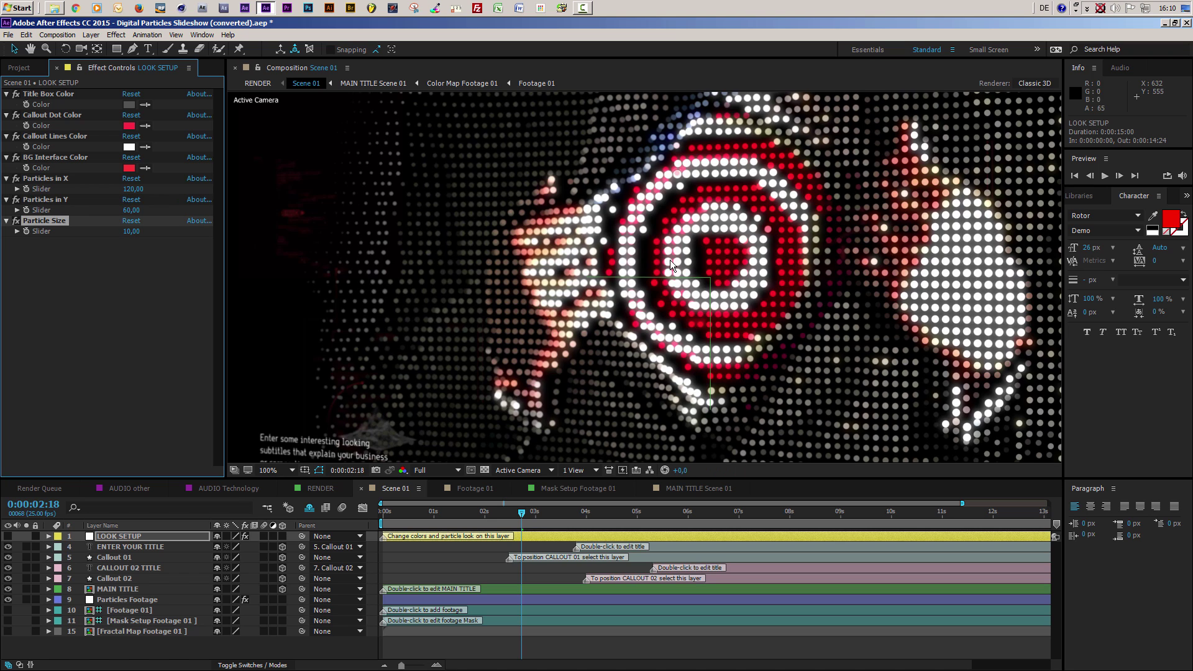
Preview the whole Scene 01 frame at several times between about 0:00:00:21 and 0:00:05:08.
scroll(670, 259, "down", 2)
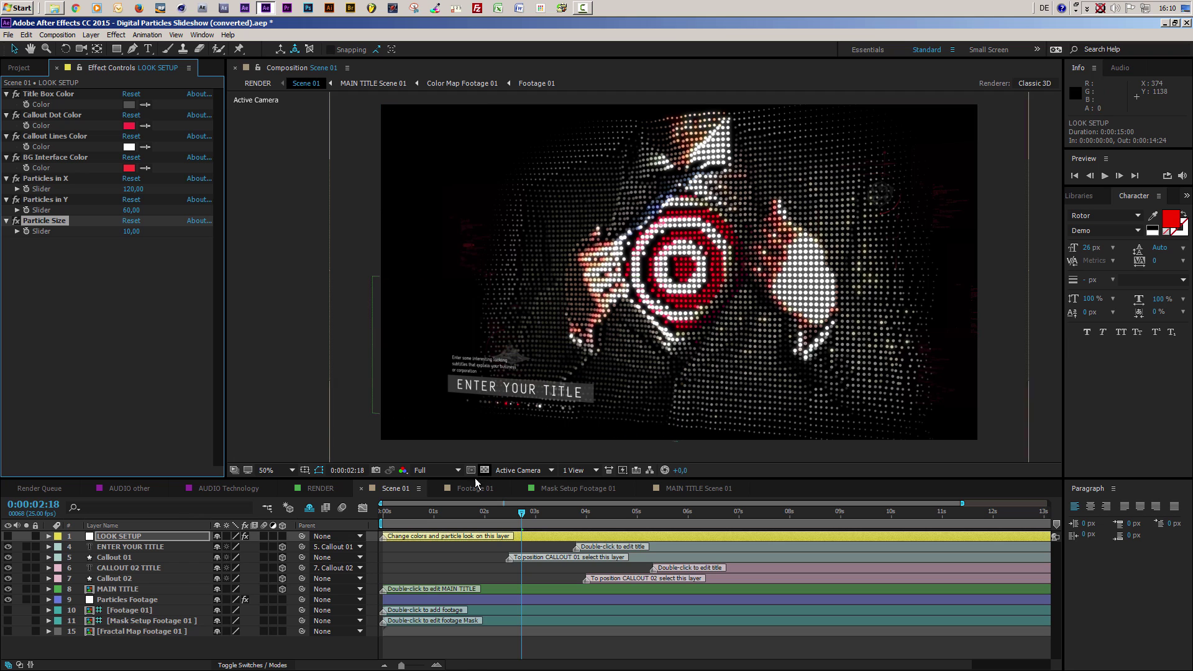
left_click(456, 513)
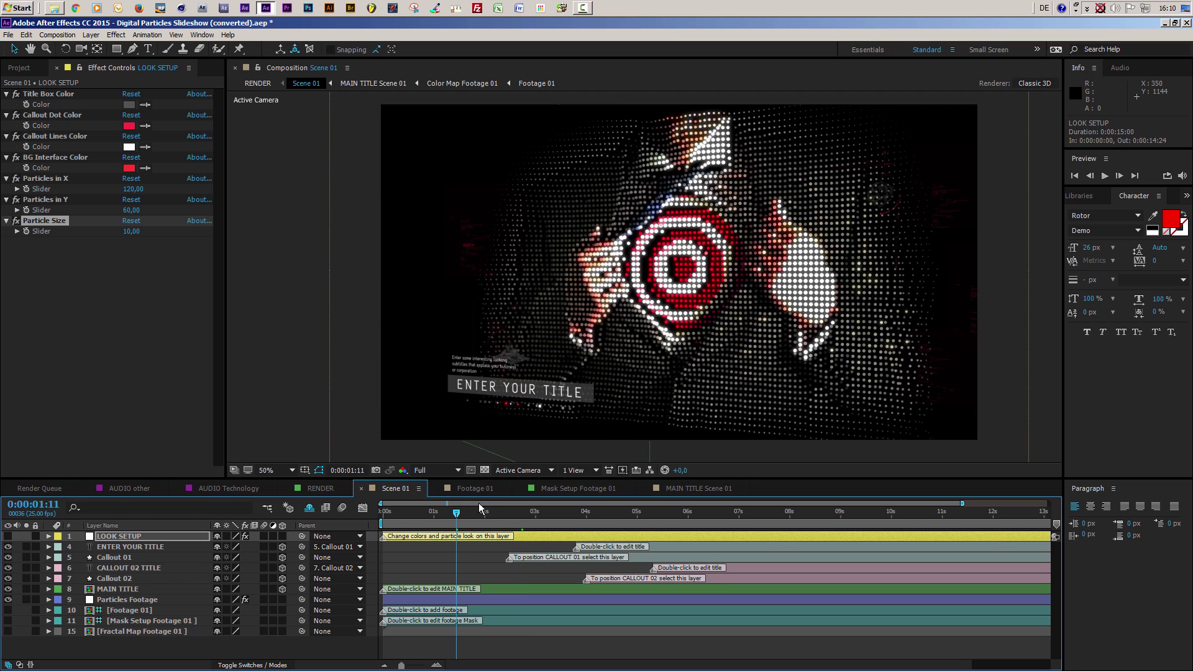
left_click(426, 512)
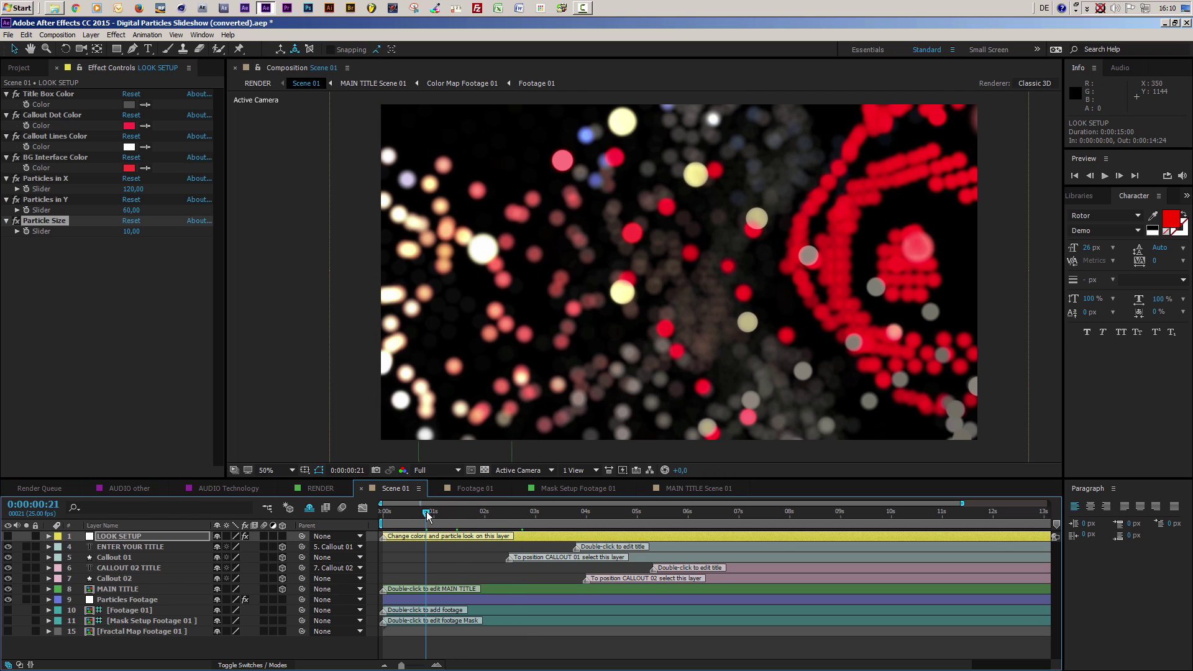
left_click_drag(426, 512, 610, 512)
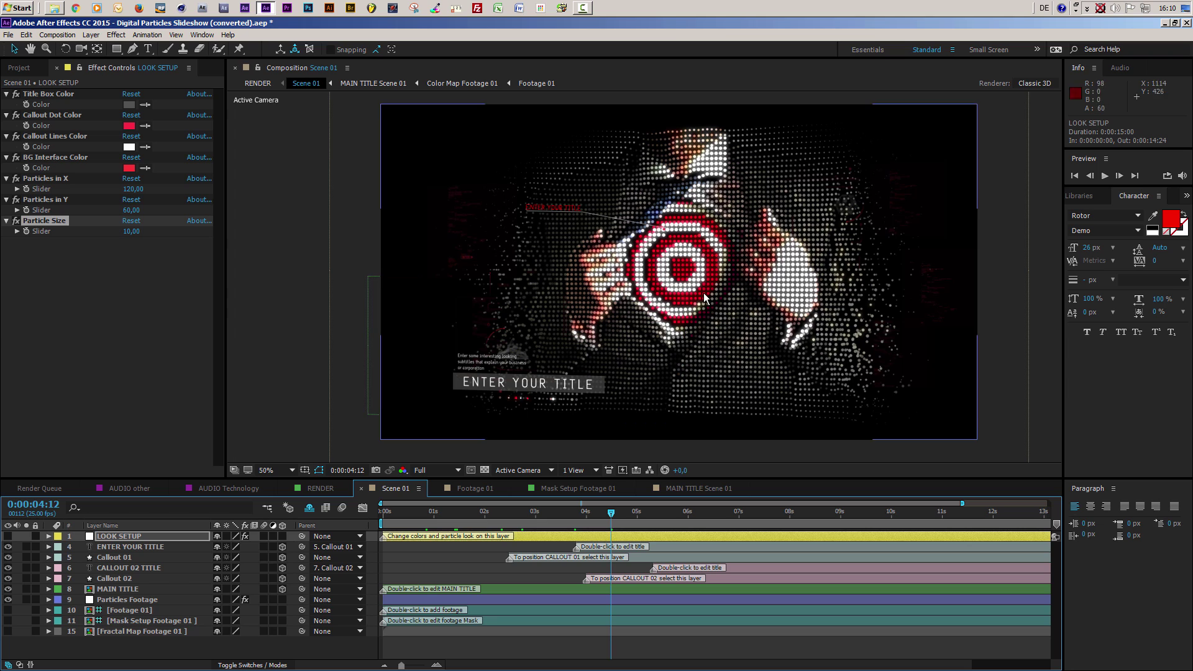
left_click(654, 516)
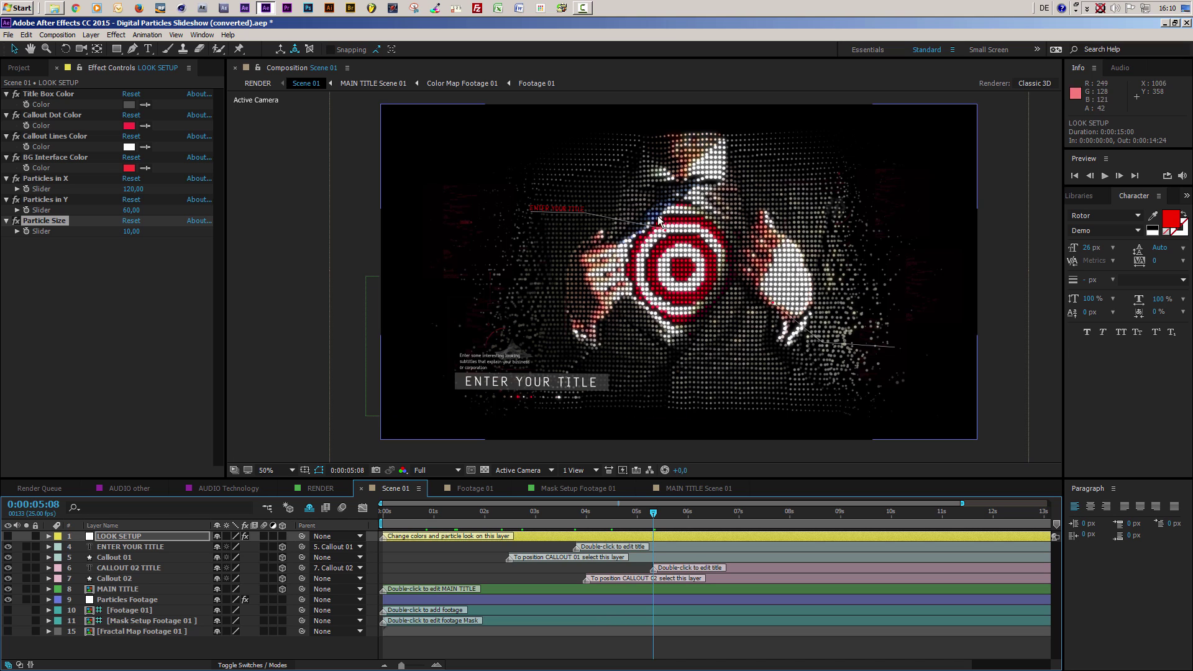
Check Scene 01, the start of Scene 02 and the intro at several times in the RENDER composition.
left_click(321, 488)
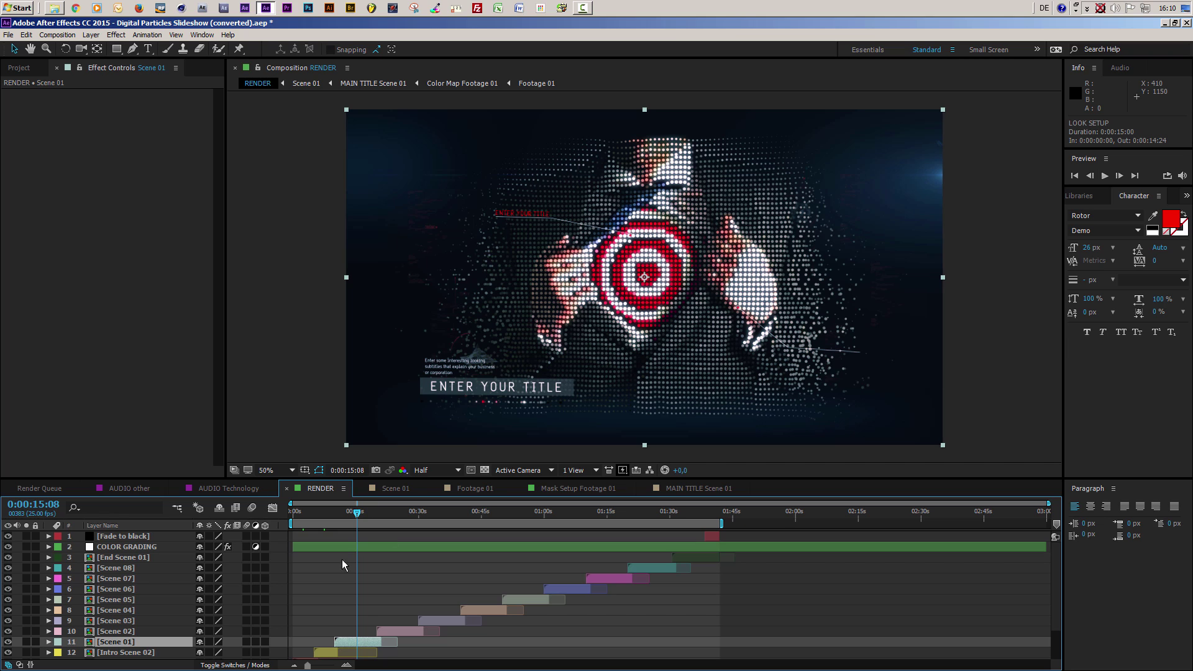
left_click(389, 516)
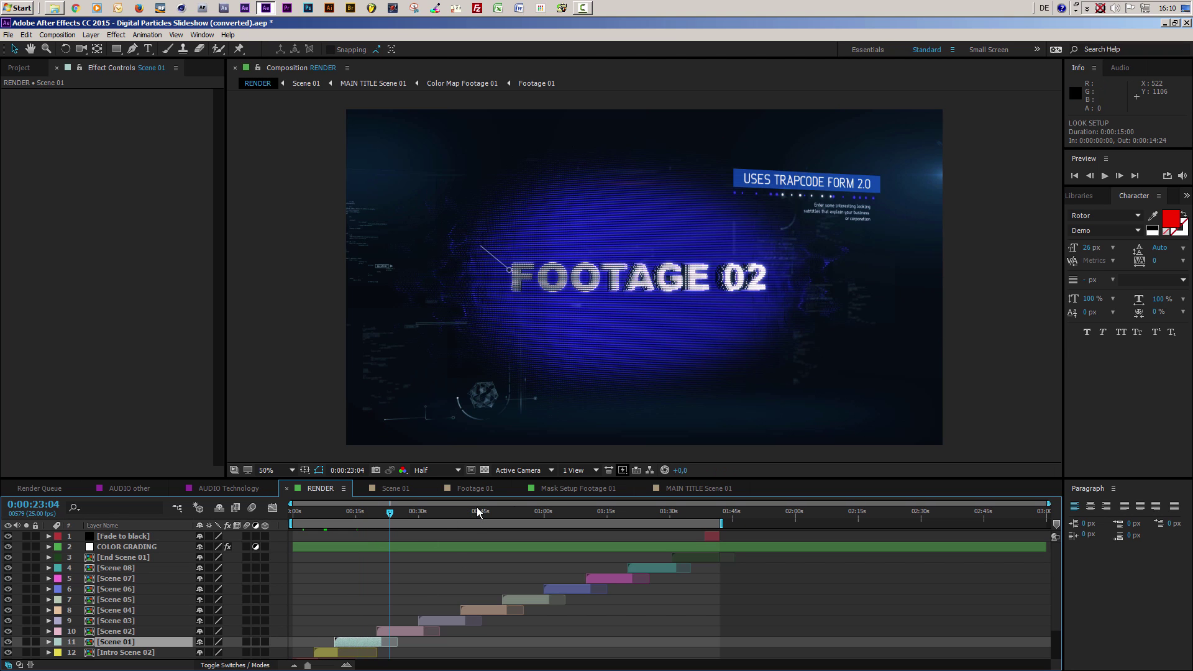
left_click(350, 516)
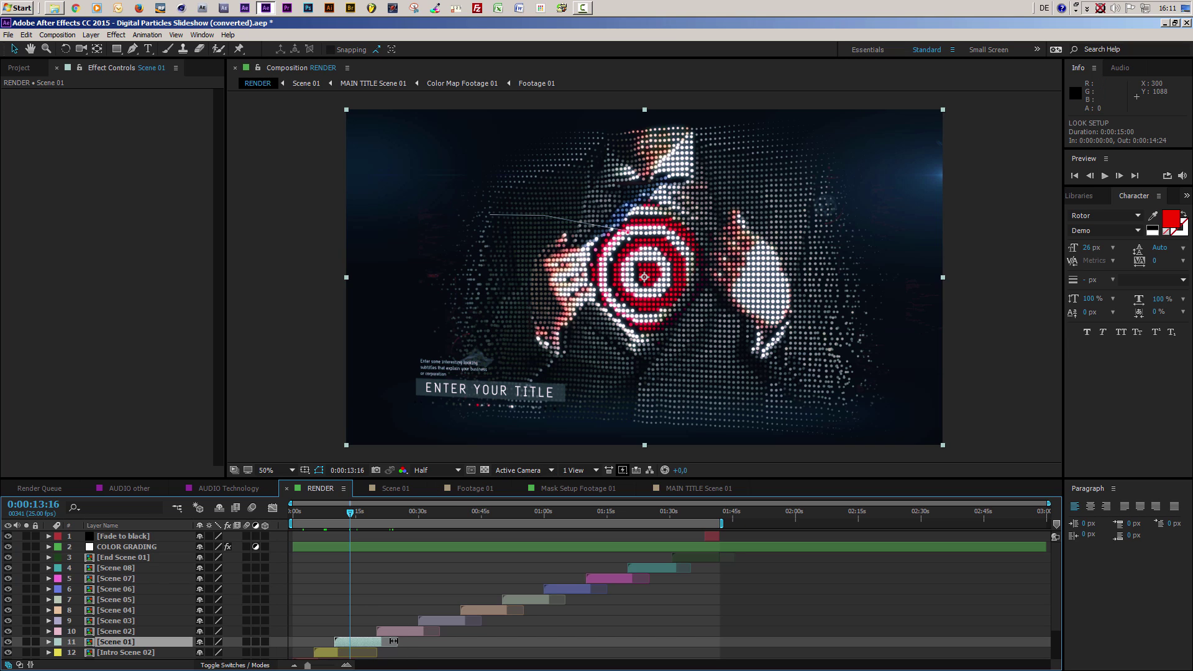
left_click_drag(324, 520, 335, 521)
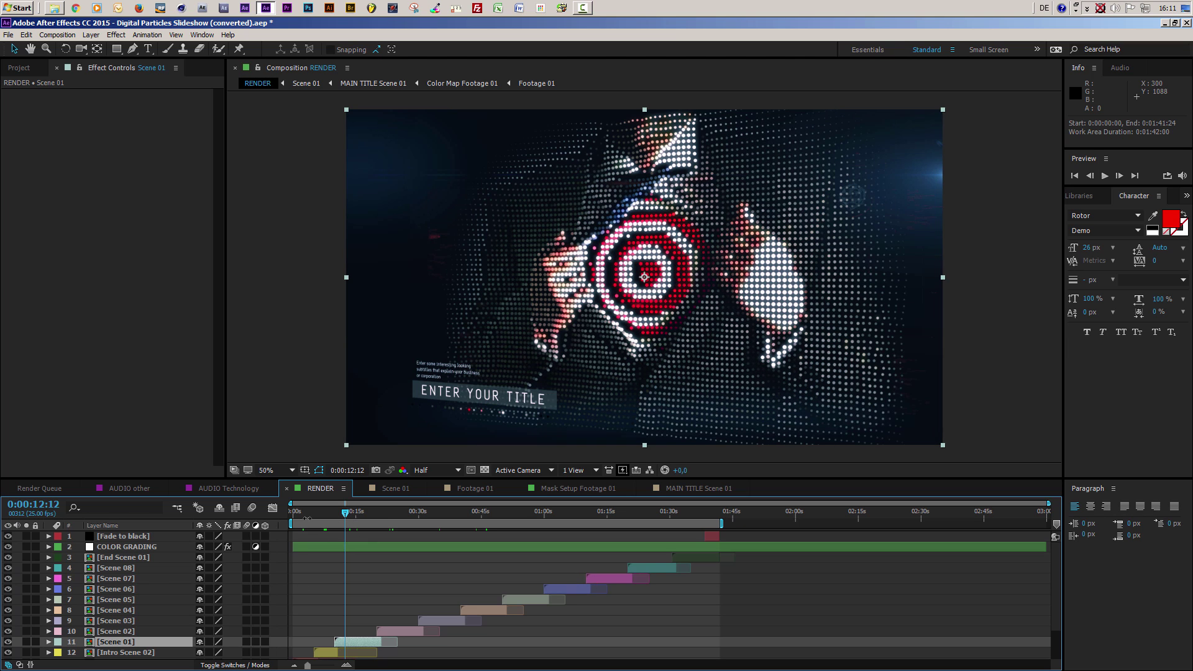
left_click(303, 520)
scroll(304, 631, "down", 2)
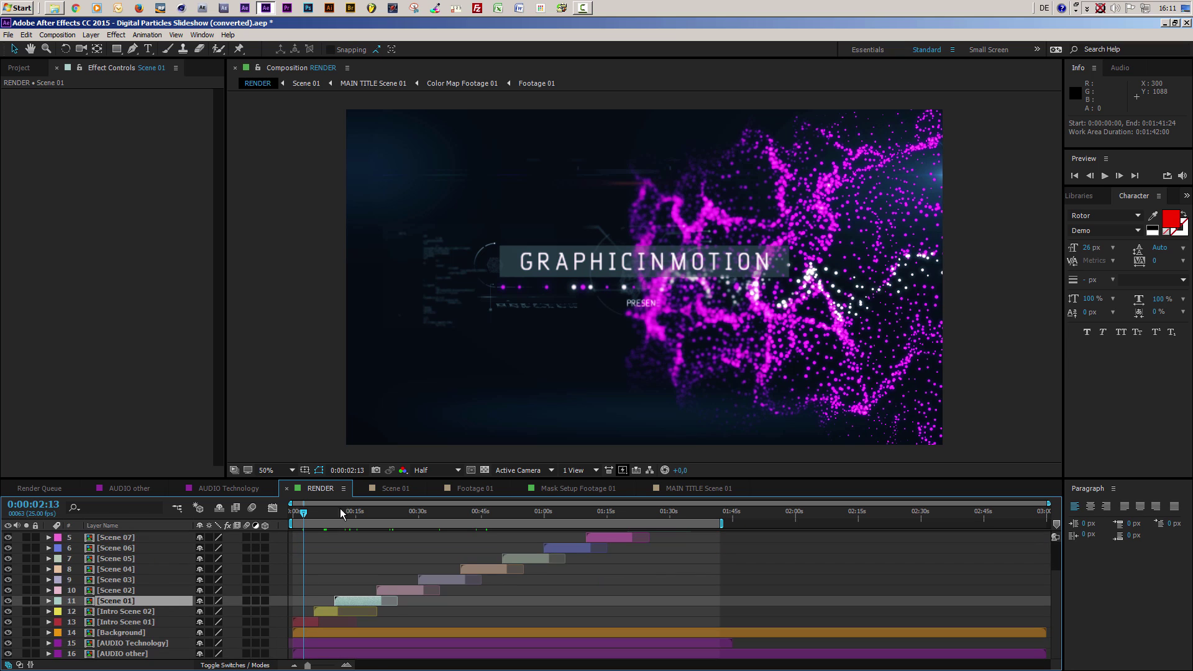
Open the Intro Scene 01 composition and examine its LOOK SETUP color and particle controls.
left_click(98, 622)
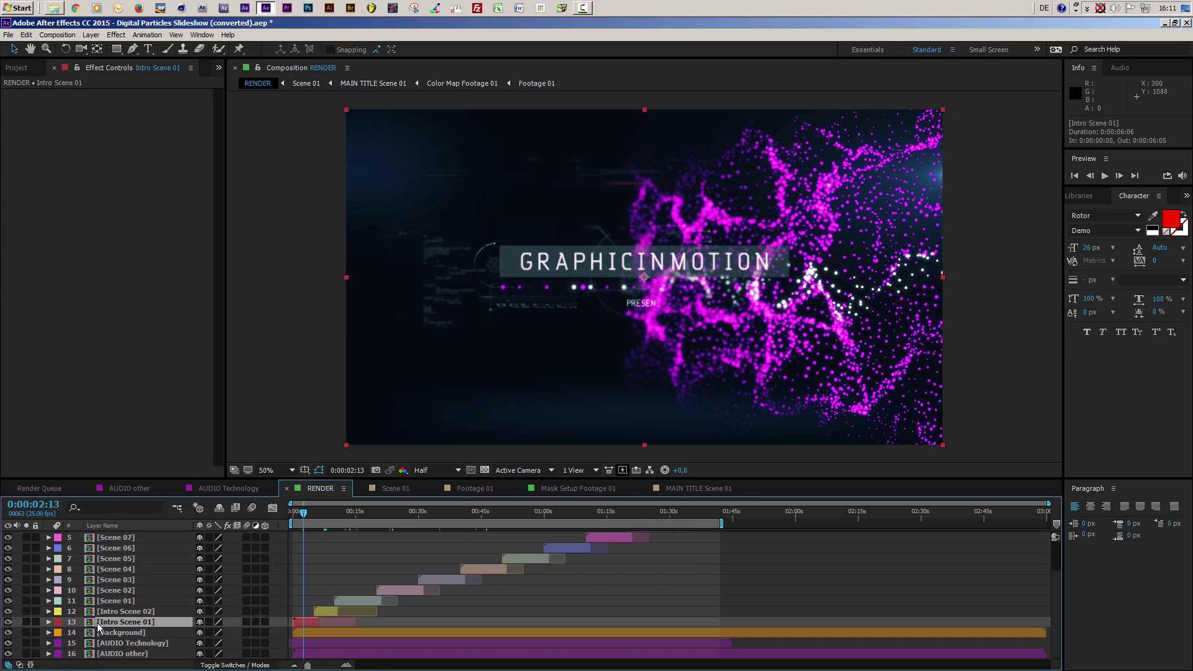
double_click(94, 624)
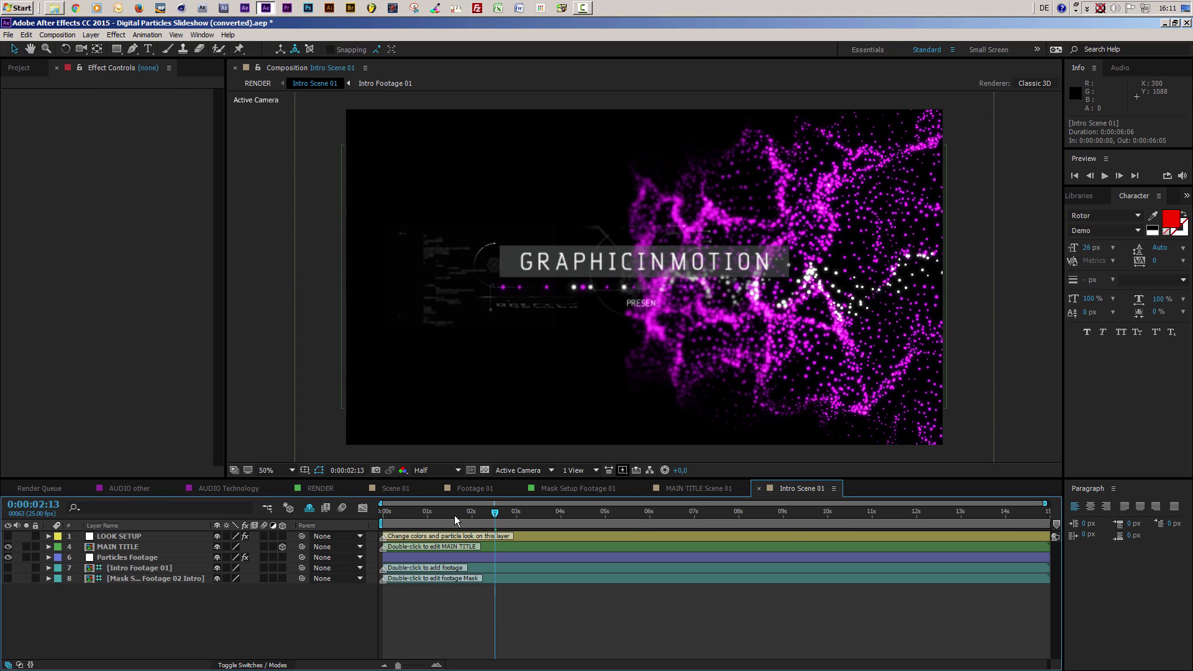
left_click(147, 537)
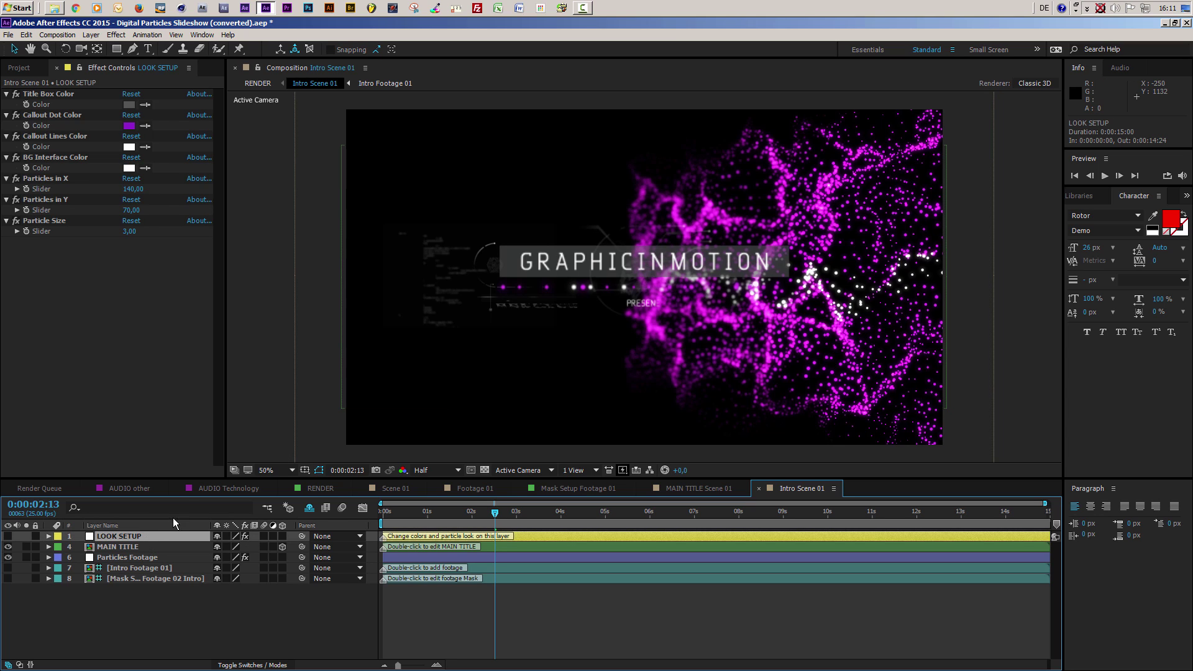
Set the preview resolution of Intro Scene 01's MAIN TITLE composition to Full, and return to the scene's LOOK SETUP layer.
left_click(122, 546)
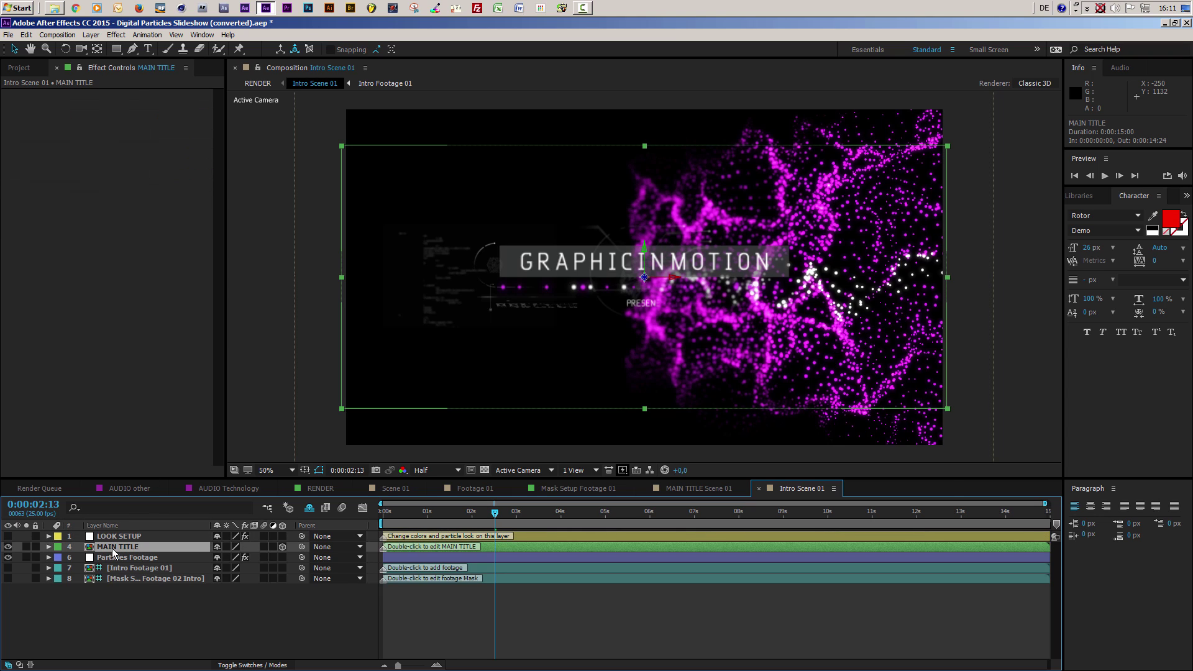
double_click(111, 548)
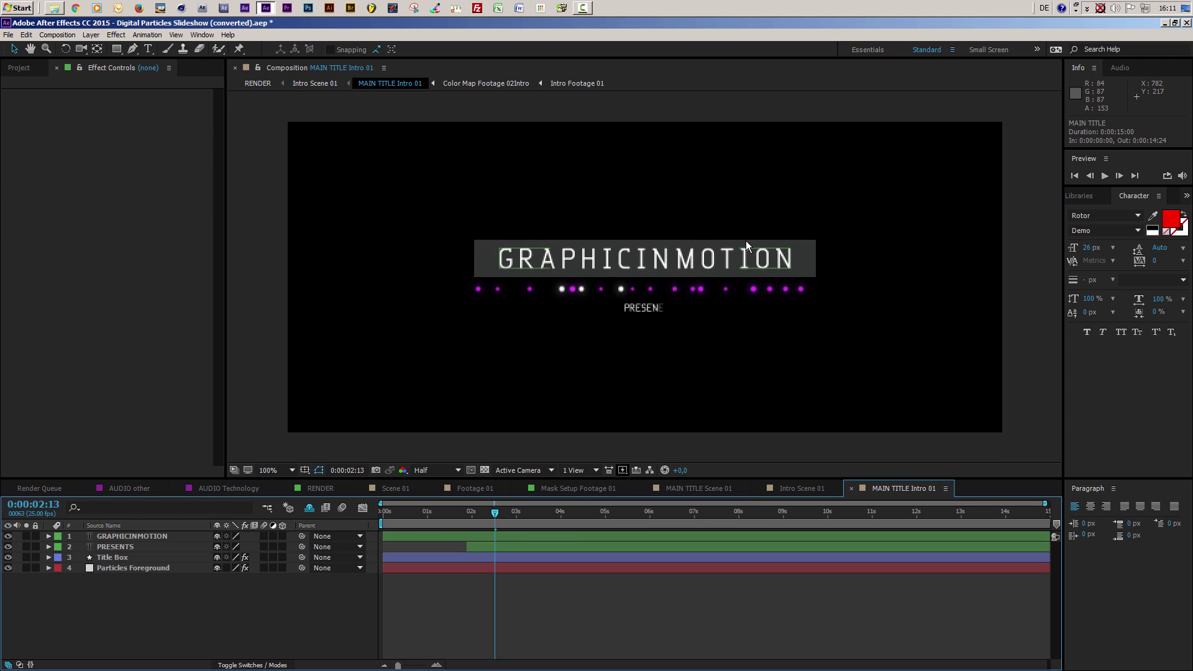
left_click(425, 471)
left_click(428, 495)
left_click(268, 509)
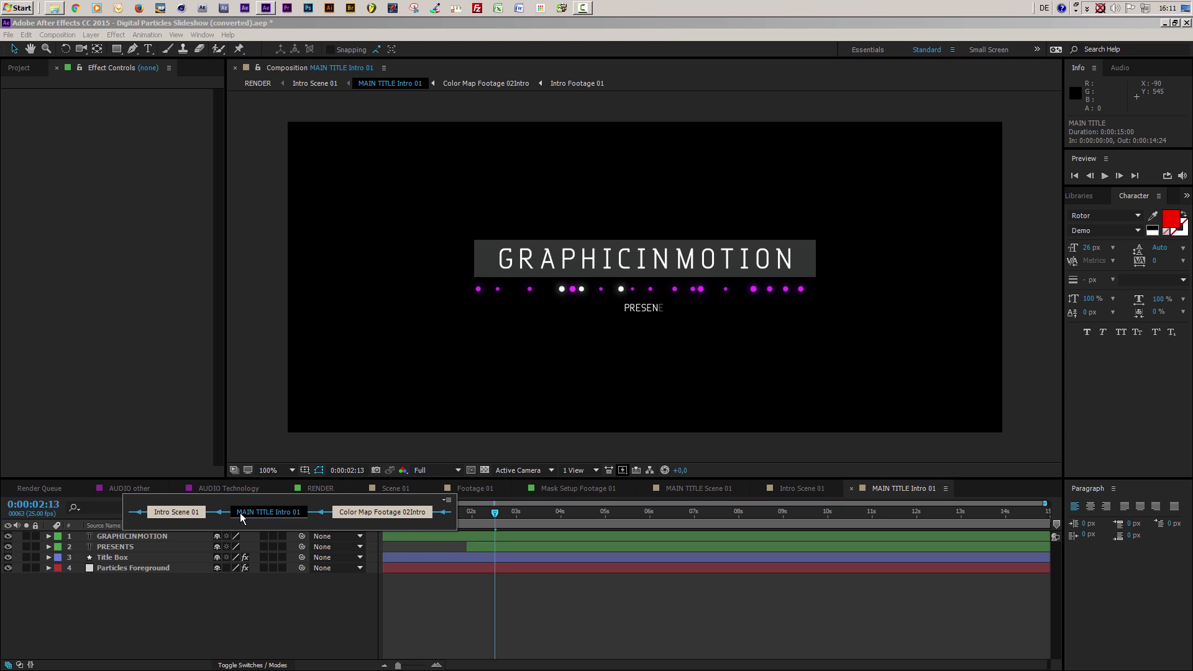
left_click(177, 512)
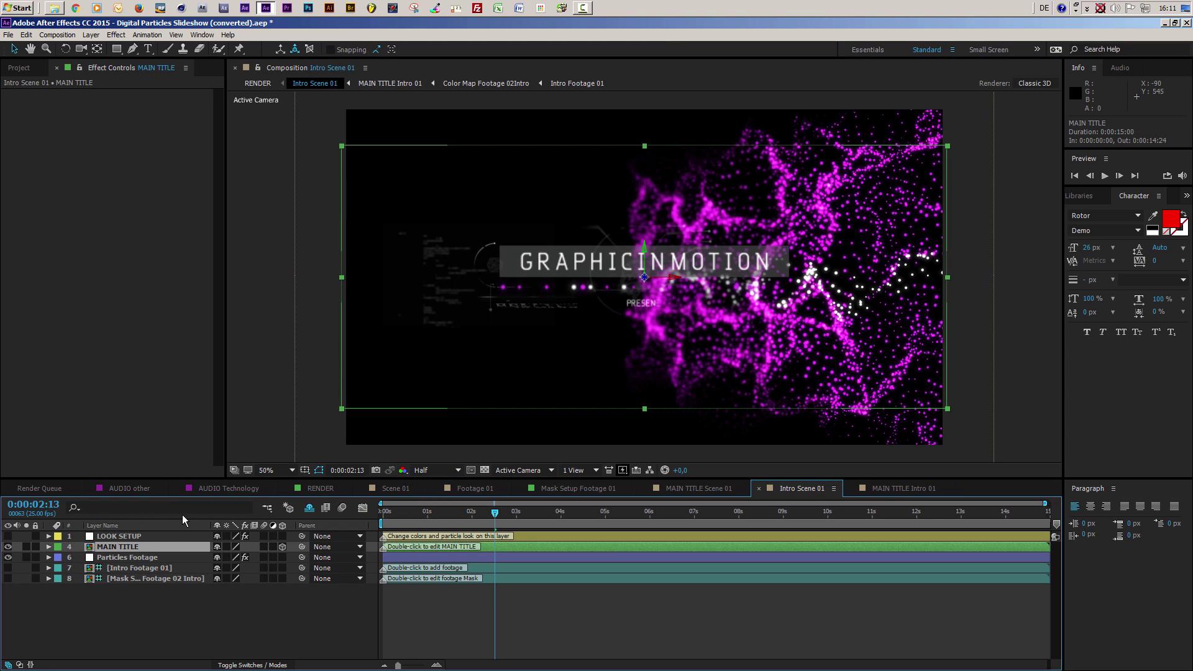
left_click(133, 536)
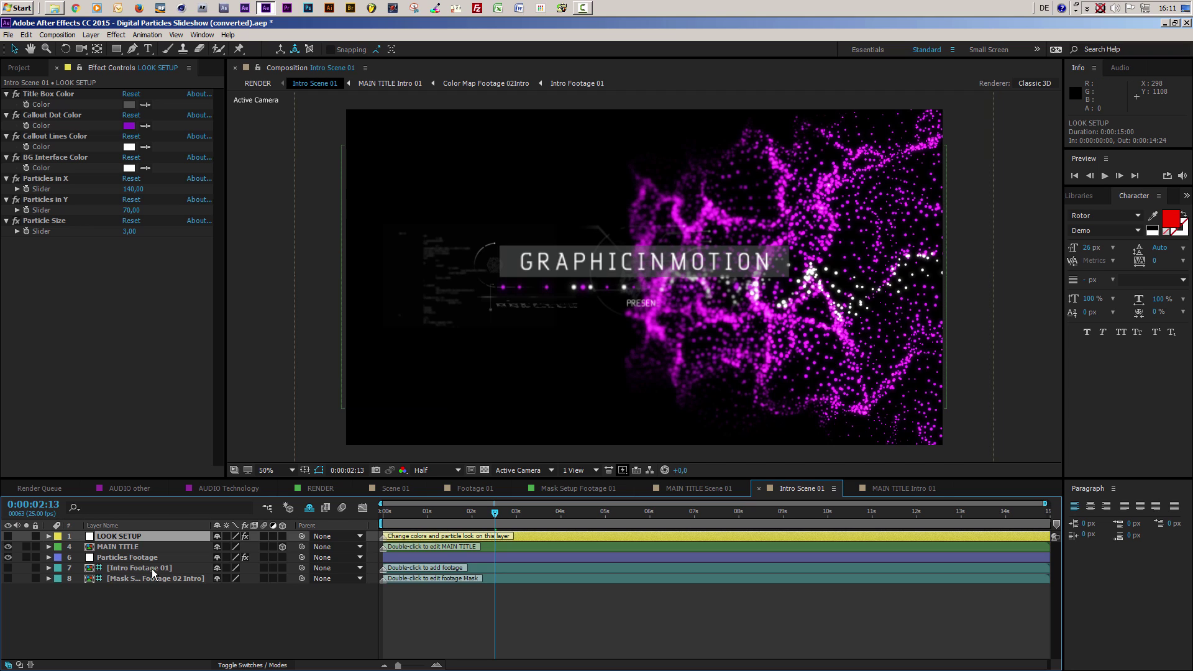
In Intro Footage 01, hide both placeholder layers and add target-businessman.jpg above them, returning to Intro Scene 01.
double_click(119, 569)
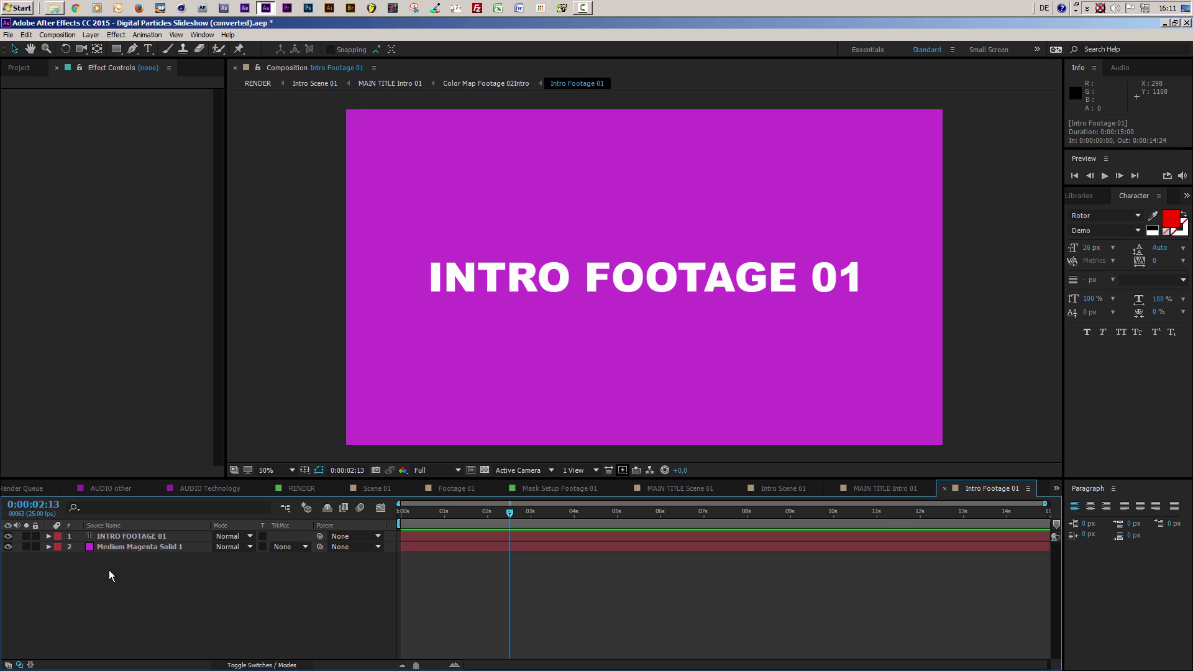
left_click(7, 535)
left_click(8, 547)
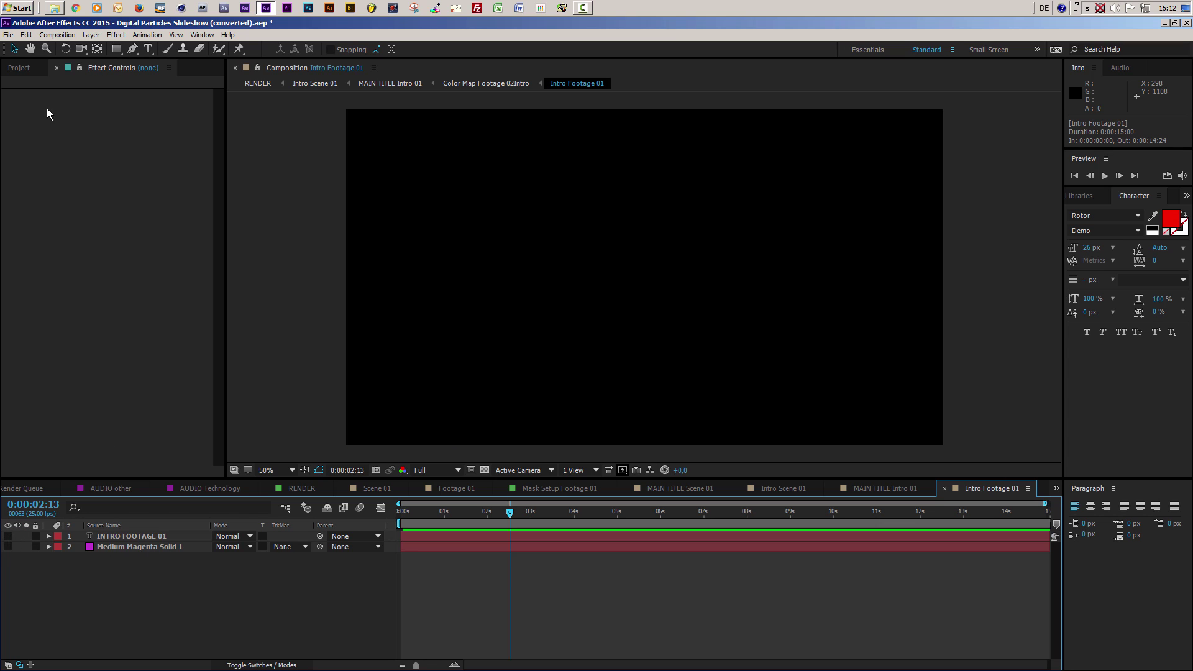
left_click(21, 71)
left_click_drag(69, 251, 129, 534)
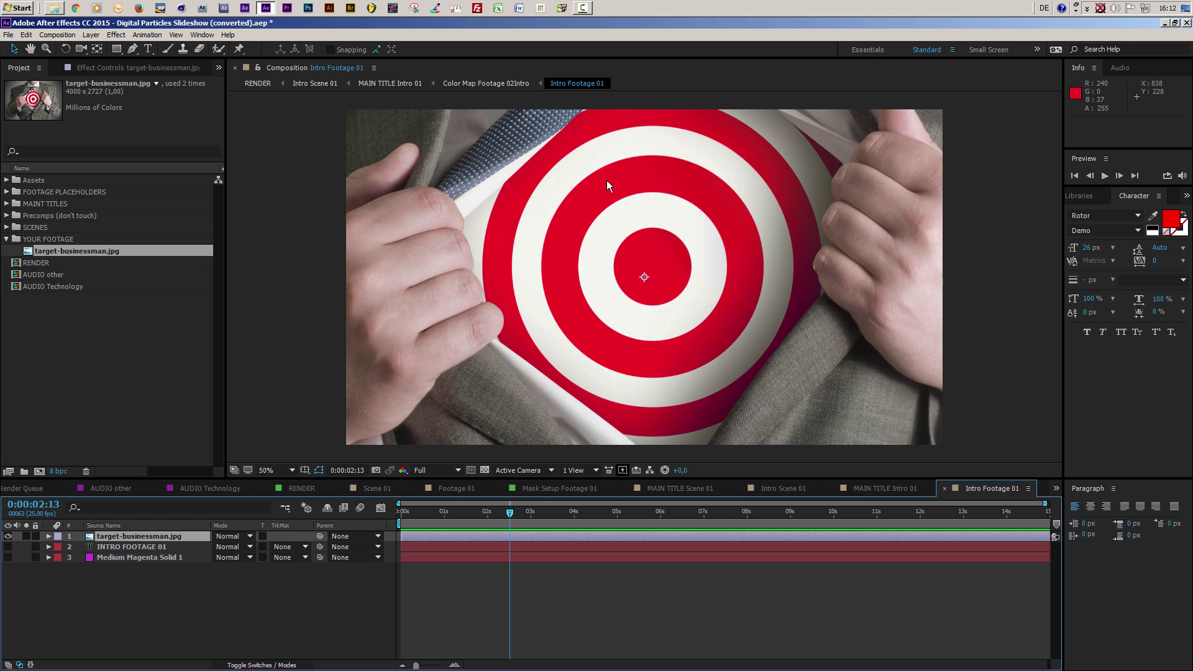
key("Tab")
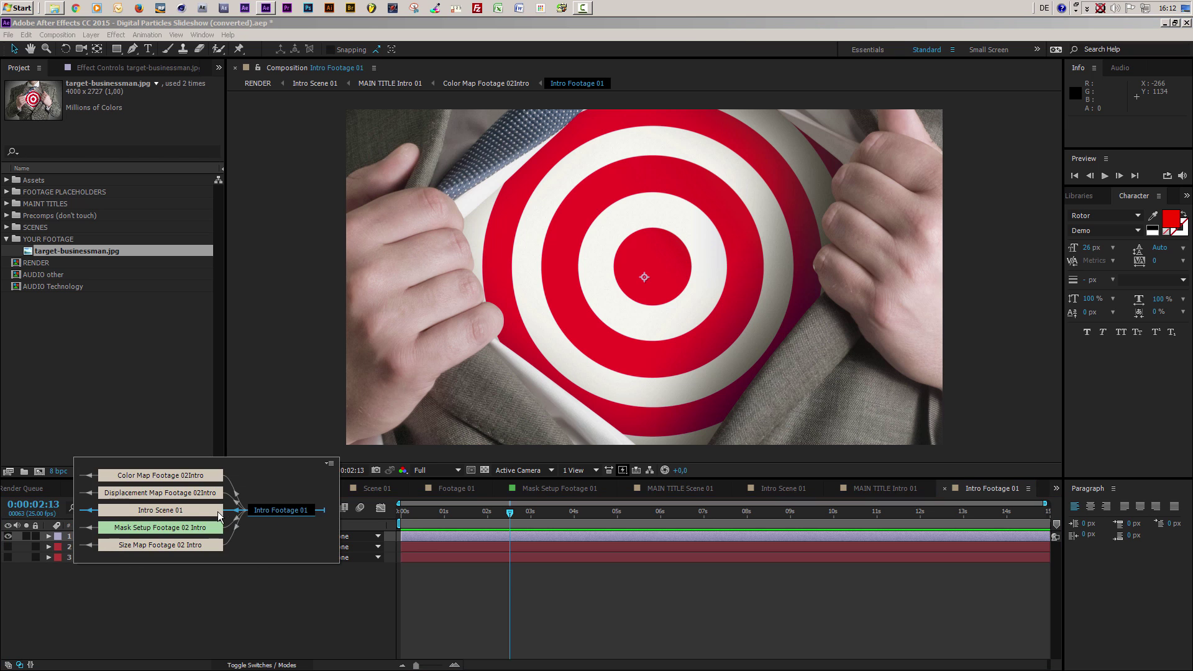
left_click(158, 511)
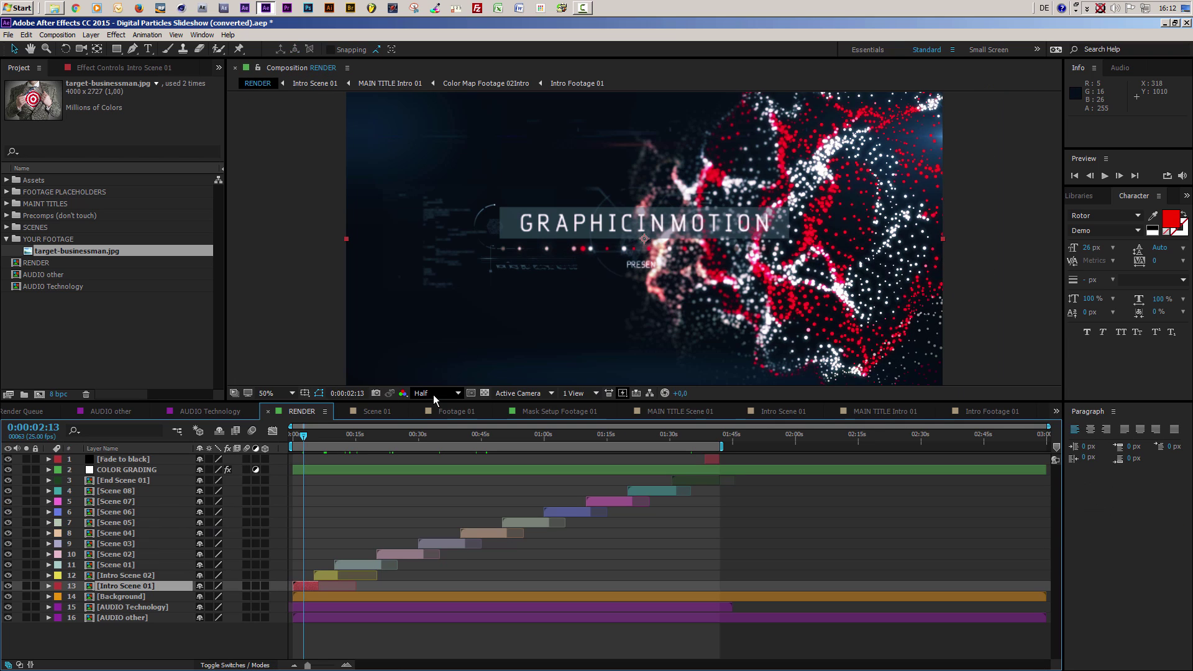
In RENDER, compare frames at 0:00:06:24 and 0:00:13:24 with the COLOR GRADING layer's Curves effect turned off, and re-enable it.
left_click(128, 471)
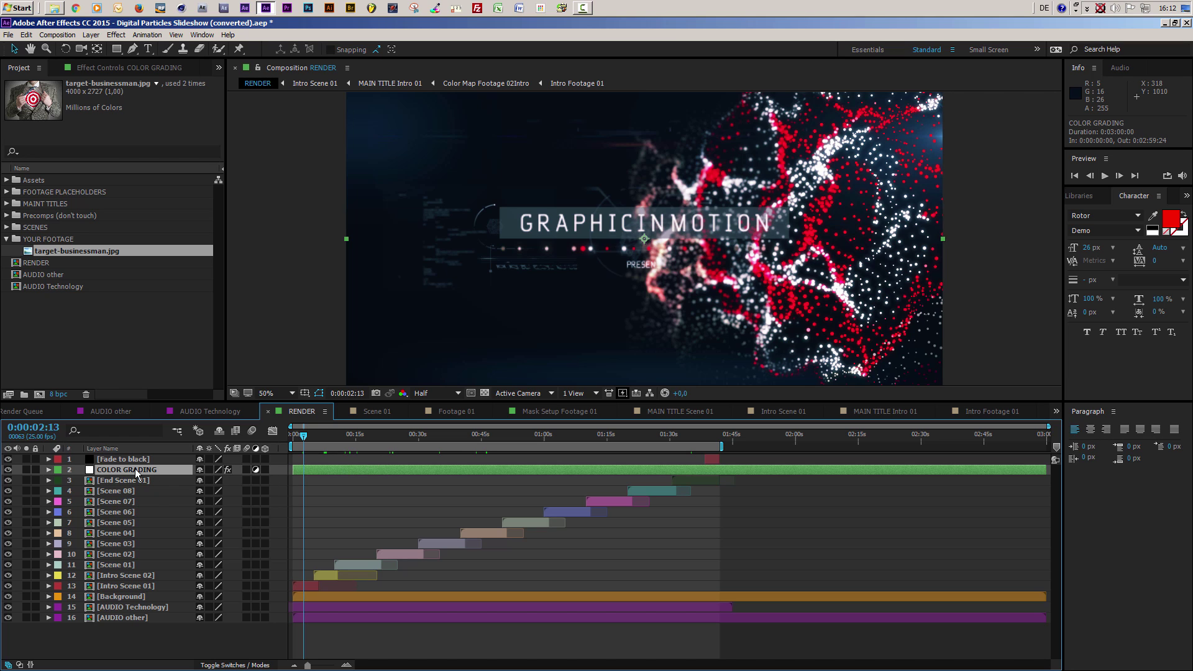
left_click(96, 67)
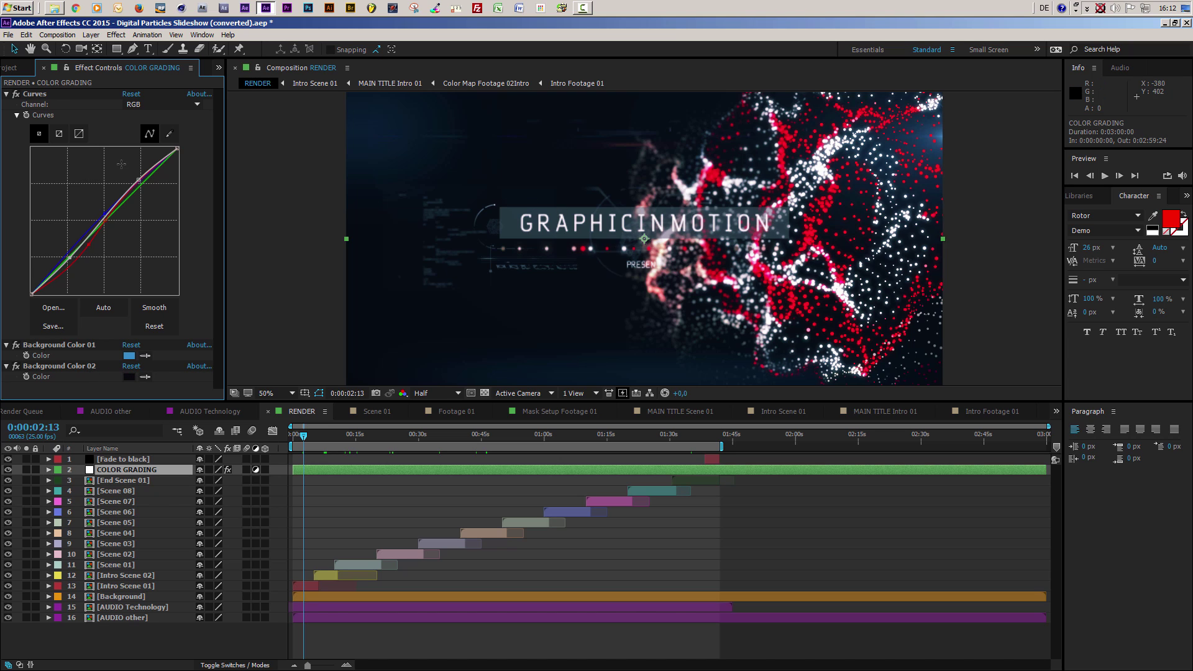
left_click(16, 94)
left_click(321, 434)
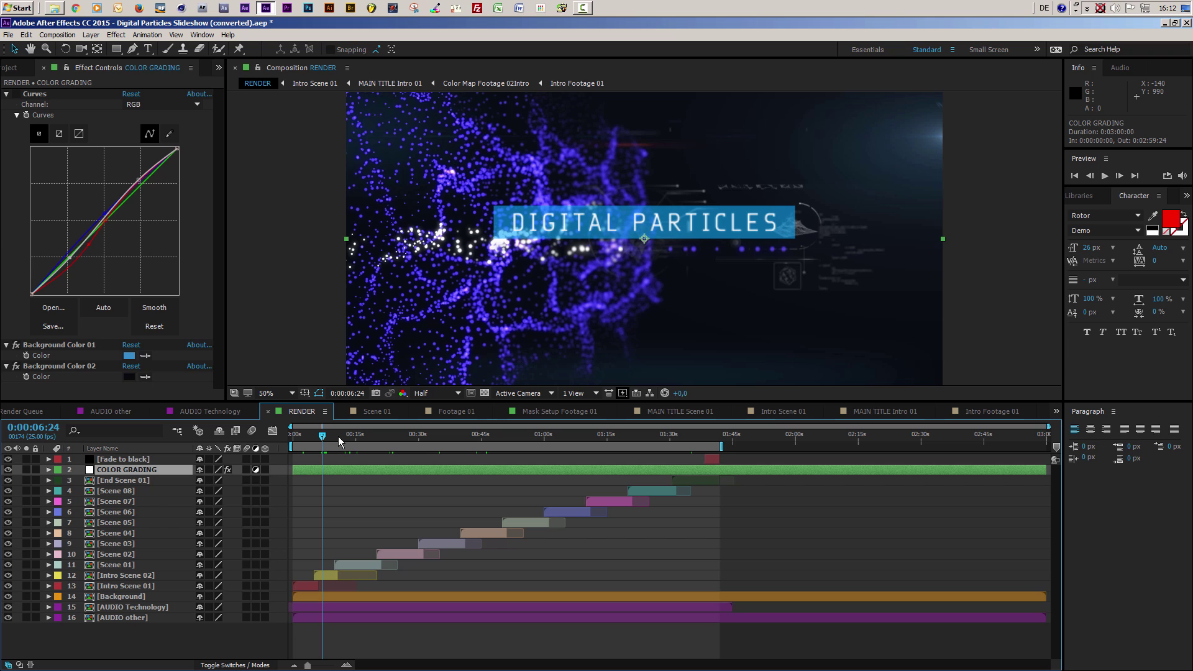
left_click(351, 436)
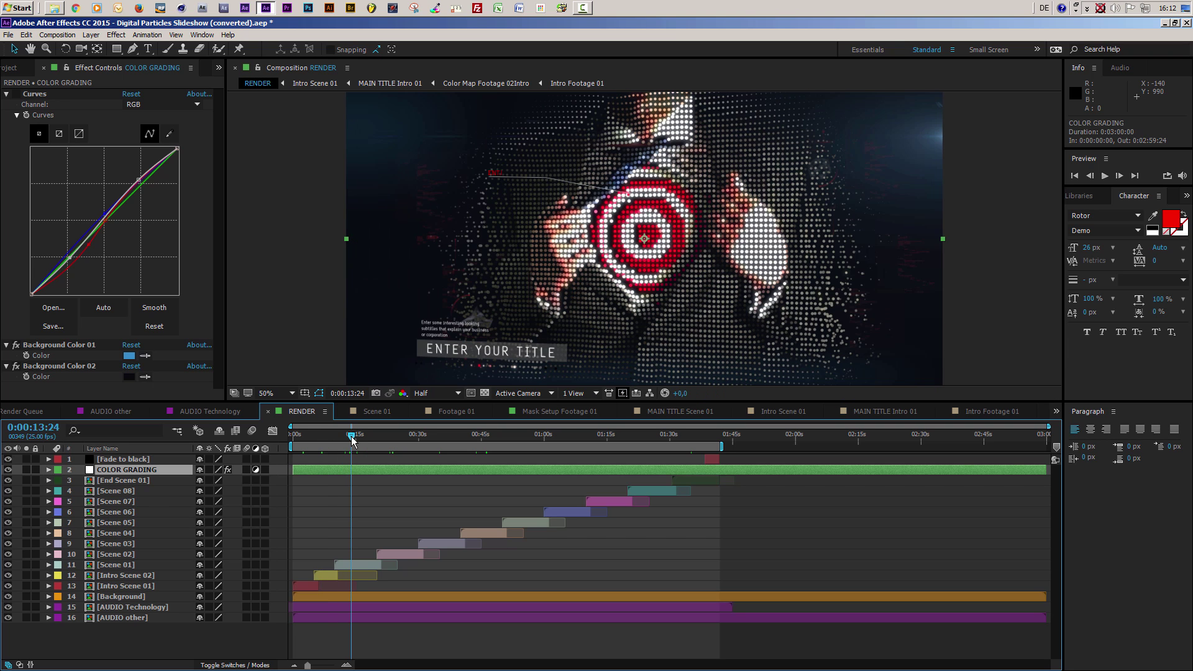
left_click(16, 94)
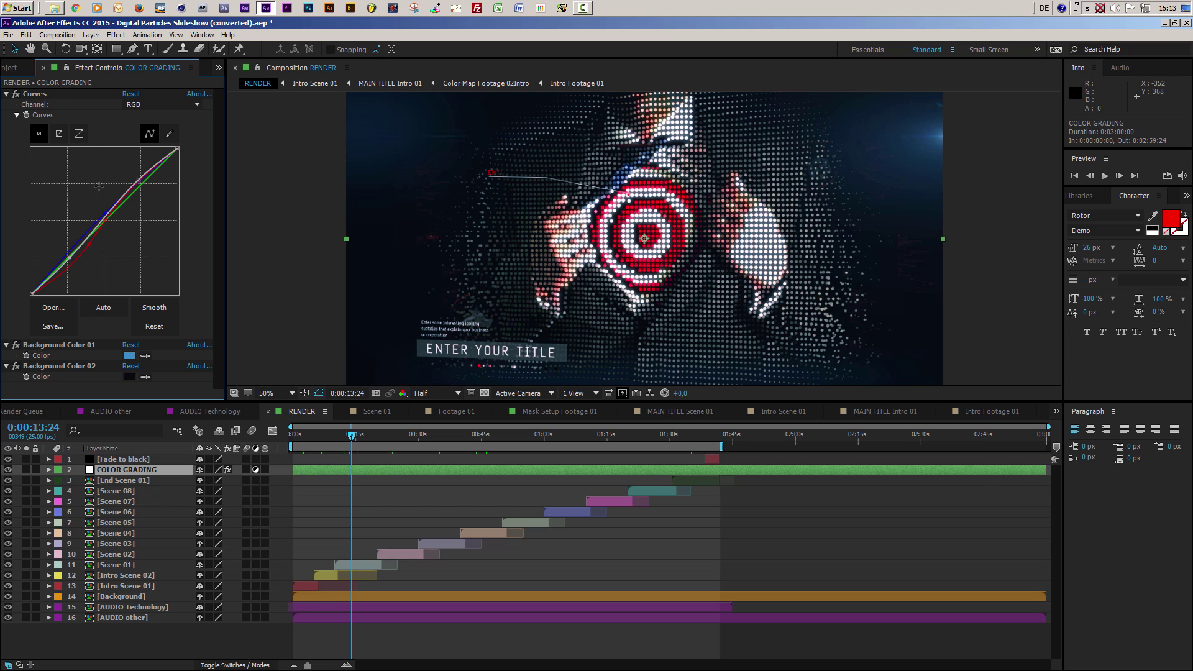
Try adjusting the Blue channel curve of the COLOR GRADING layer's Curves effect and undo the change.
left_click(139, 104)
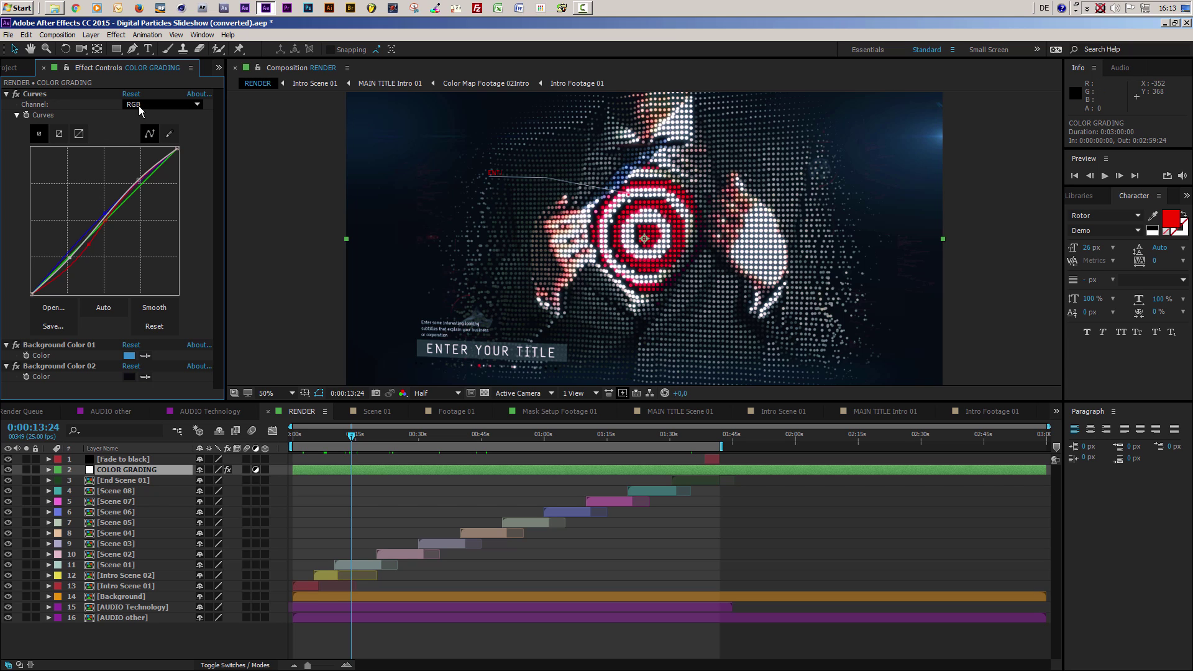
left_click(144, 147)
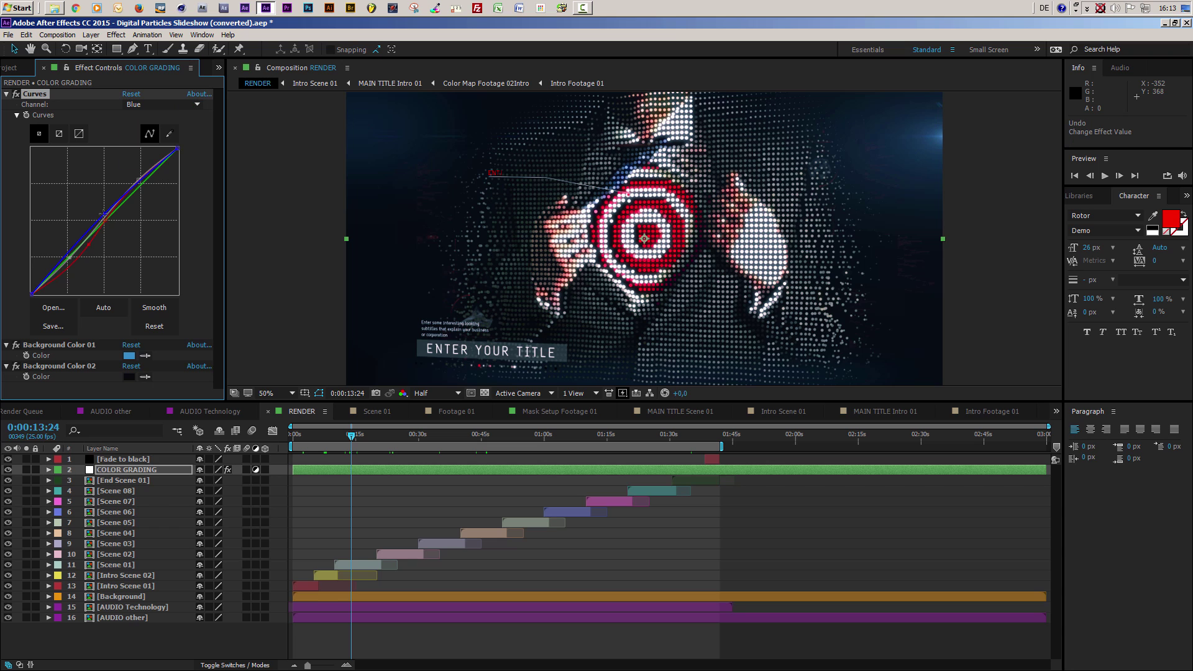
mouse_move(103, 221)
left_mouse_down()
mouse_move(103, 210)
mouse_move(114, 222)
left_mouse_up()
key("ctrl+z")
key("ctrl+z")
Set the COLOR GRADING layer's Background Color 01 to the red CB3535.
left_click_drag(644, 403, 638, 519)
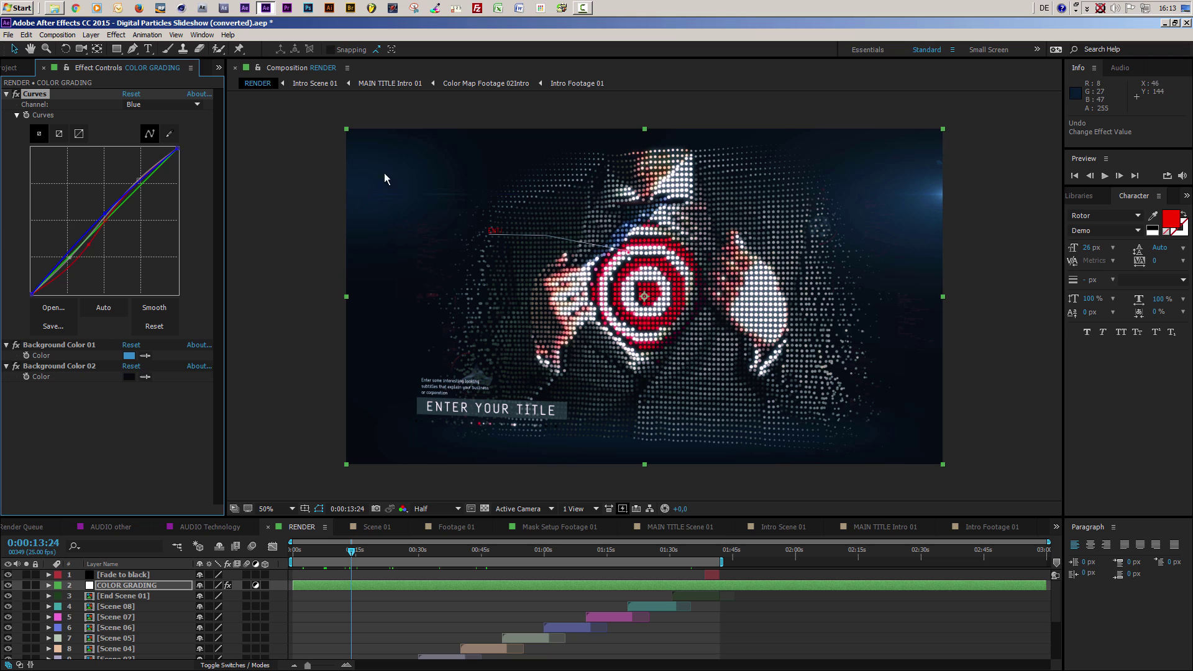
left_click(125, 359)
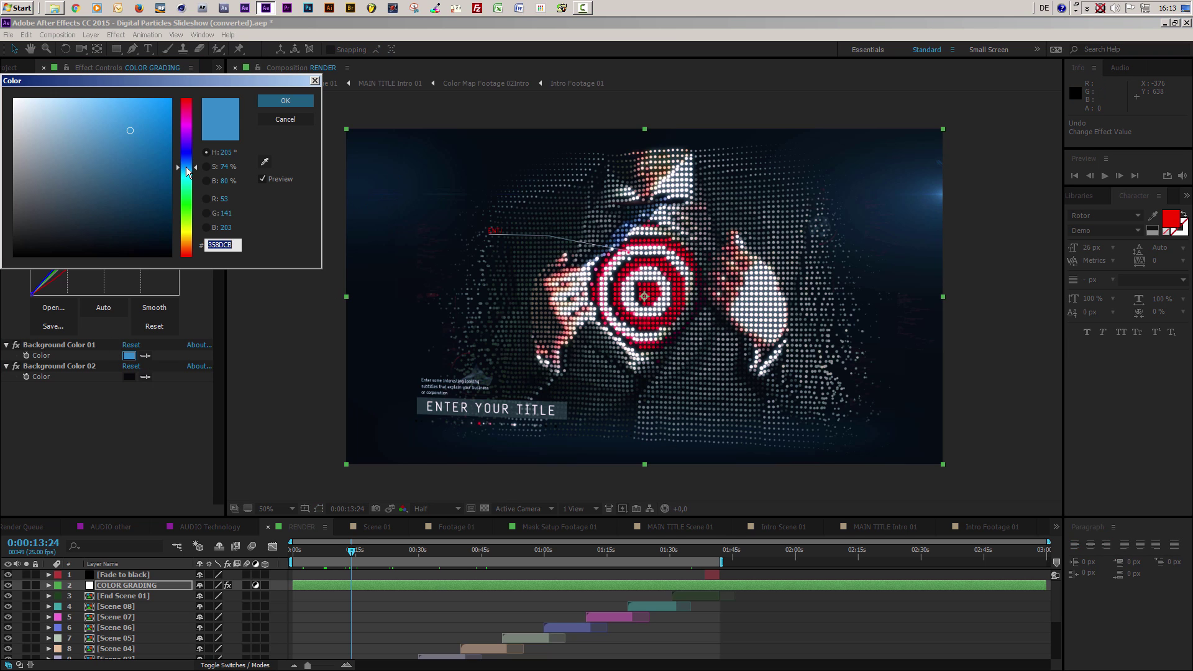
left_click_drag(185, 167, 189, 95)
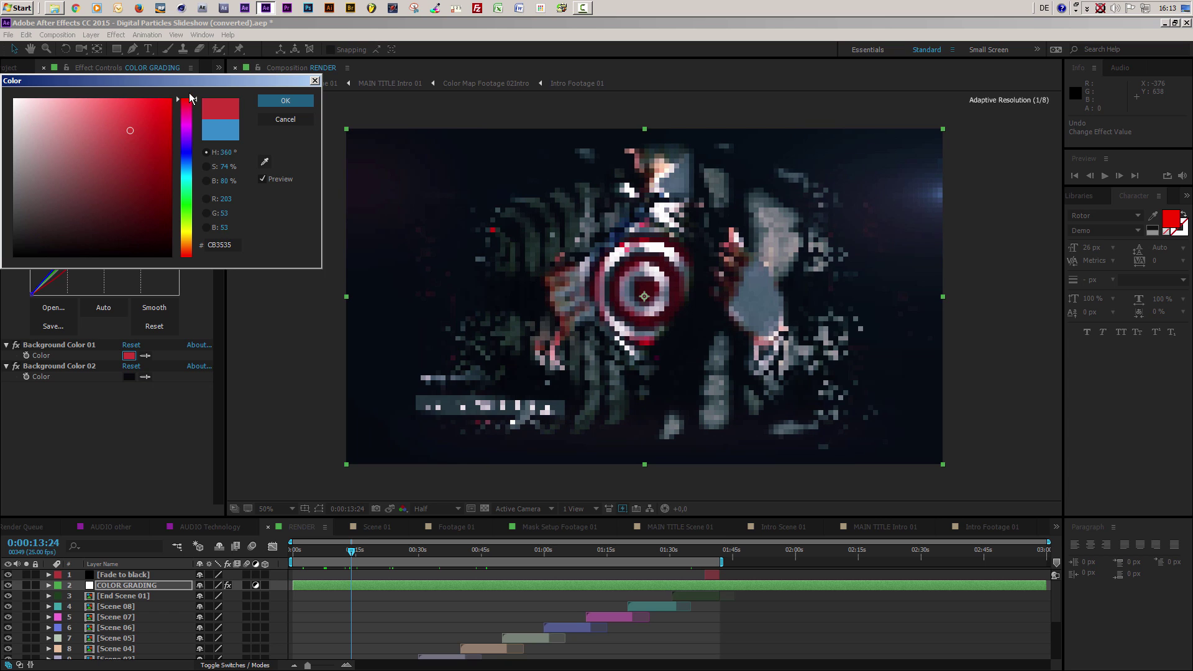
left_click(286, 100)
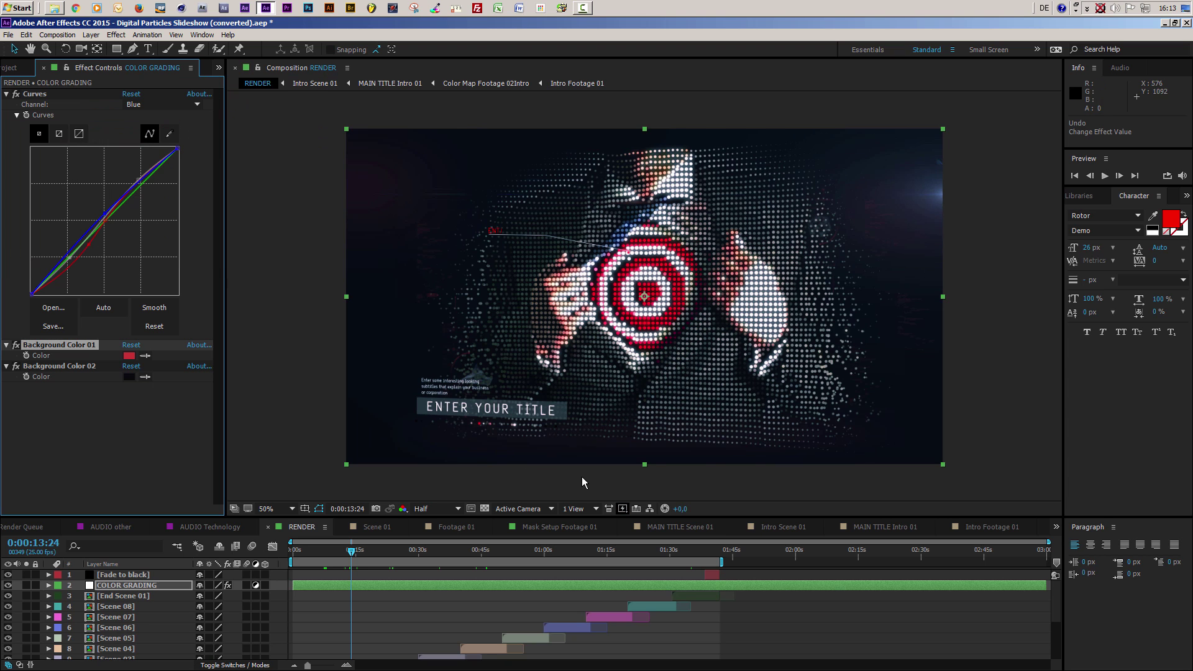
Try a lighter dark blue for COLOR GRADING's Background Color 02 with the Curves effect turned off.
left_click(16, 94)
left_click(129, 376)
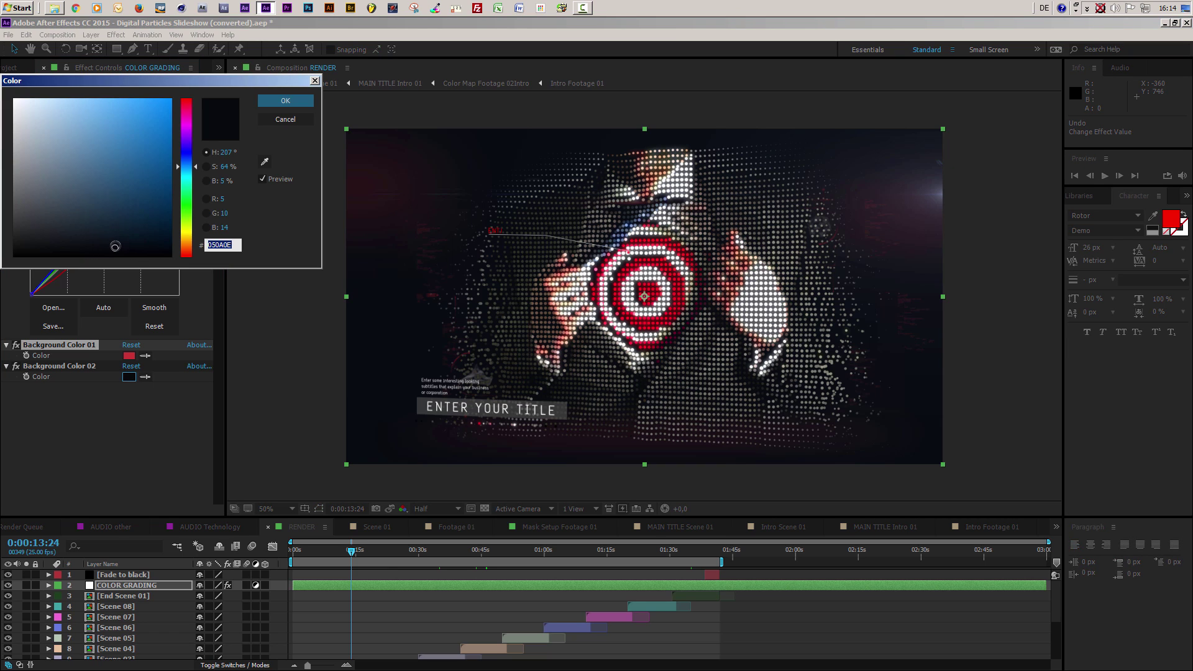
left_click_drag(84, 246, 82, 231)
left_click(285, 100)
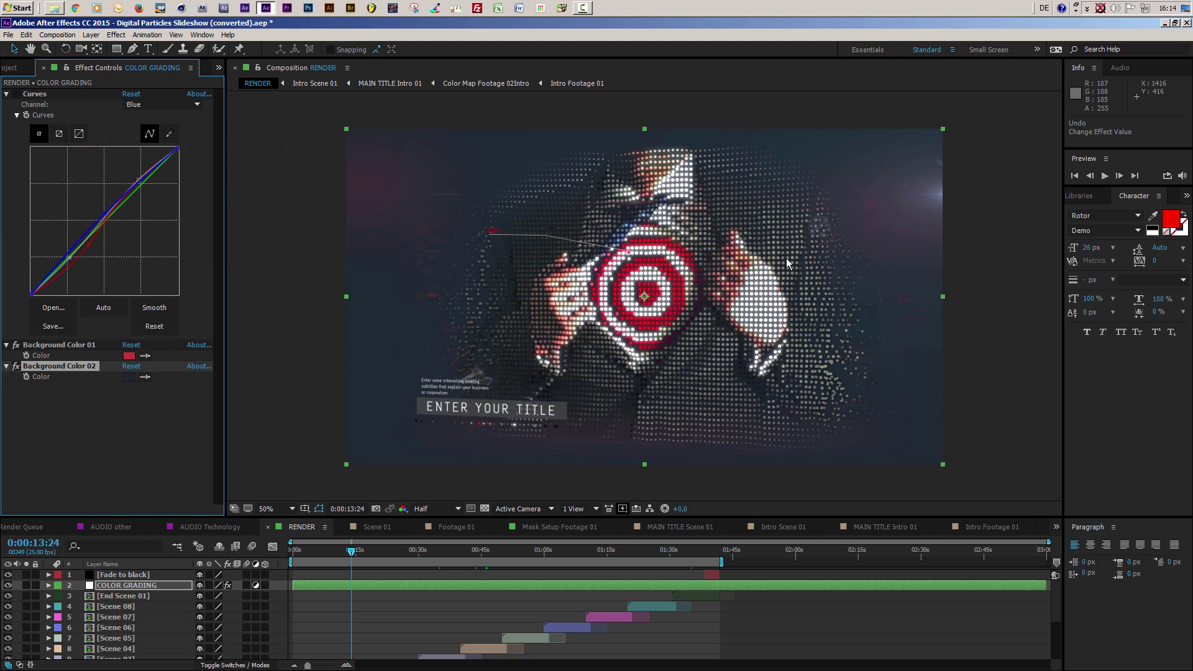
Undo the Background Color 02, Curves and Background Color 01 changes, and enlarge the timeline area to show all layers.
key("ctrl+z")
key("ctrl+z")
key("ctrl+z")
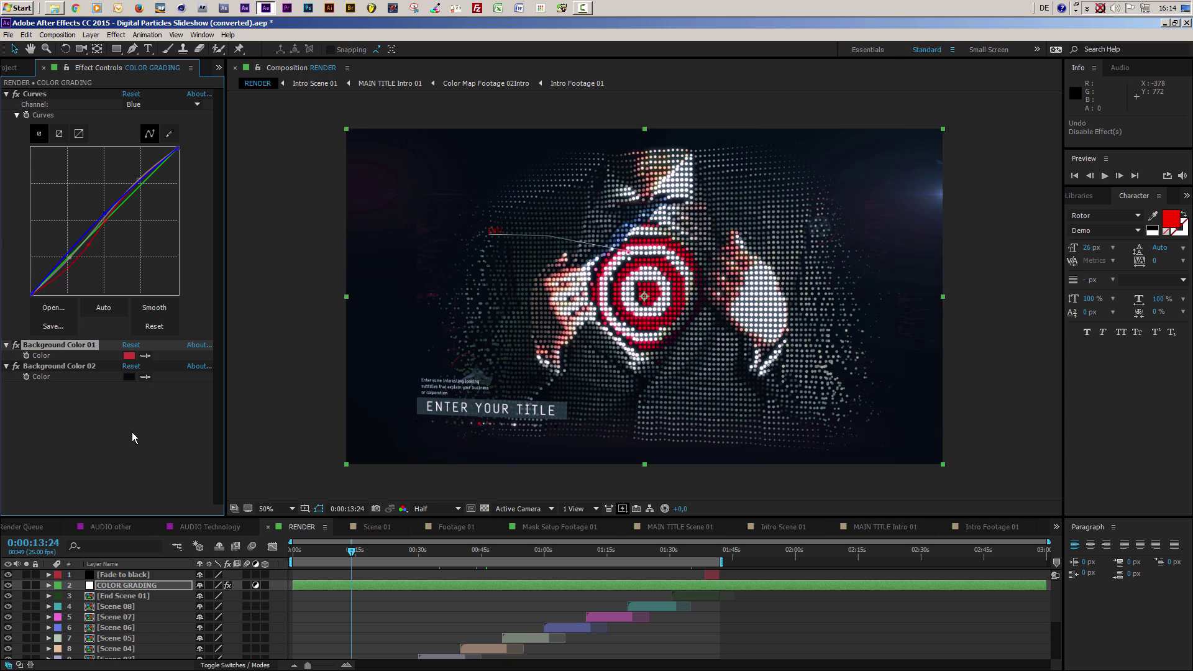
key("ctrl+z")
left_click_drag(314, 517, 334, 377)
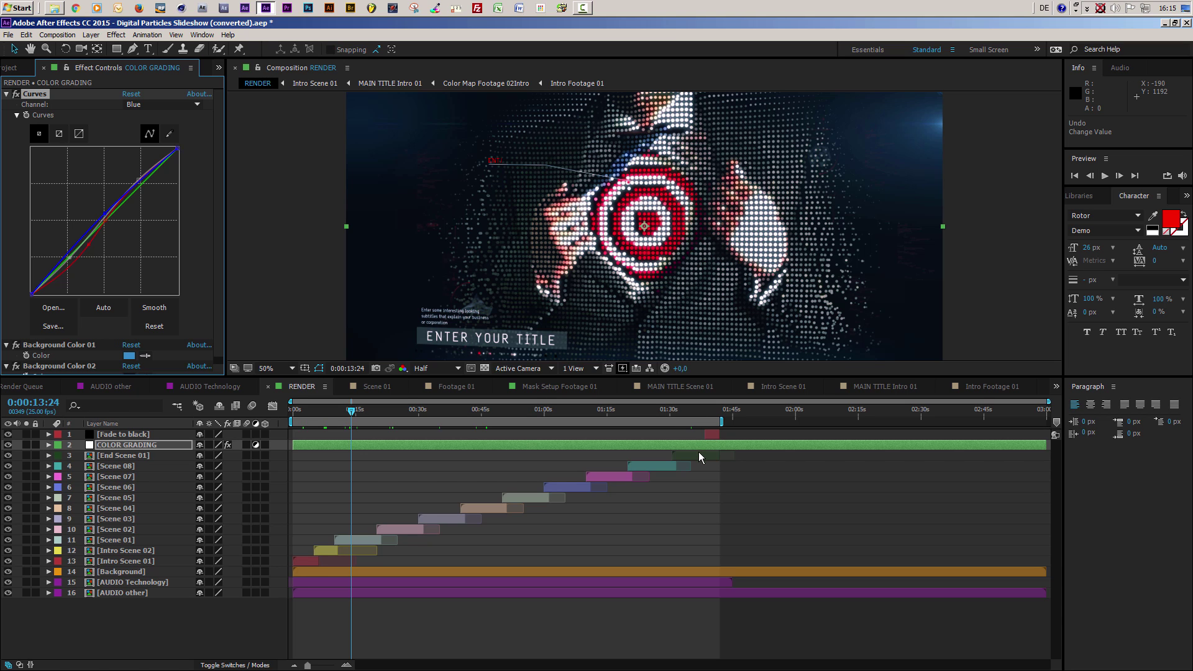
Import the music file Technology.mp3 into the project as footage.
left_click(8, 35)
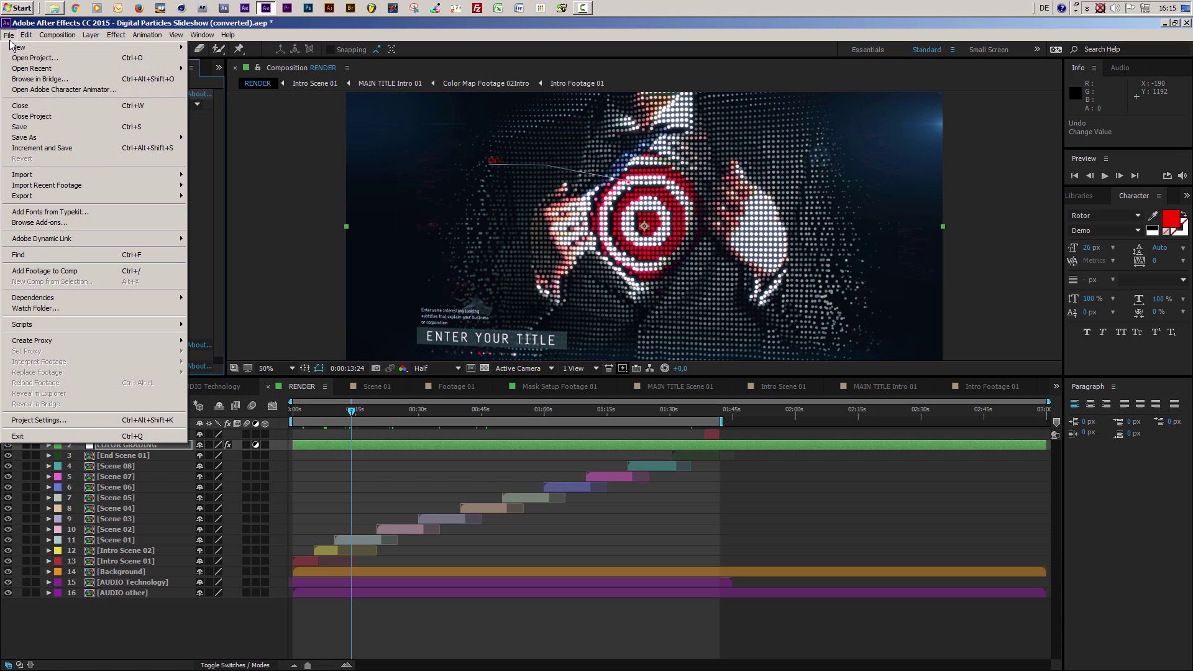
mouse_move(54, 176)
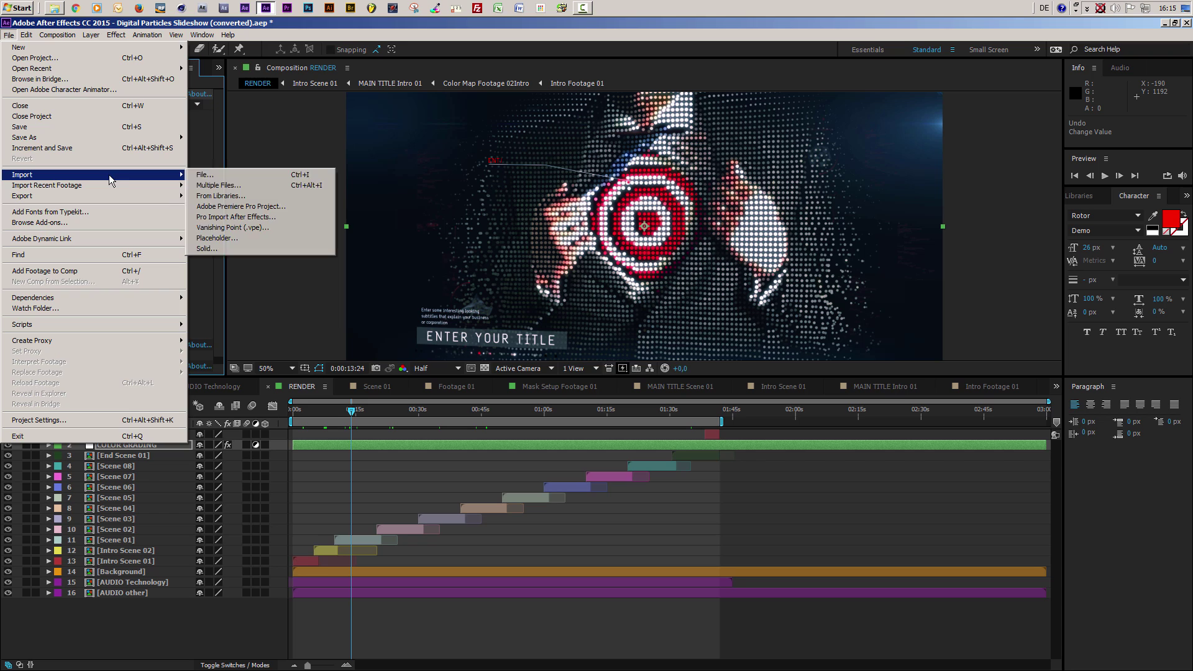
left_click(205, 175)
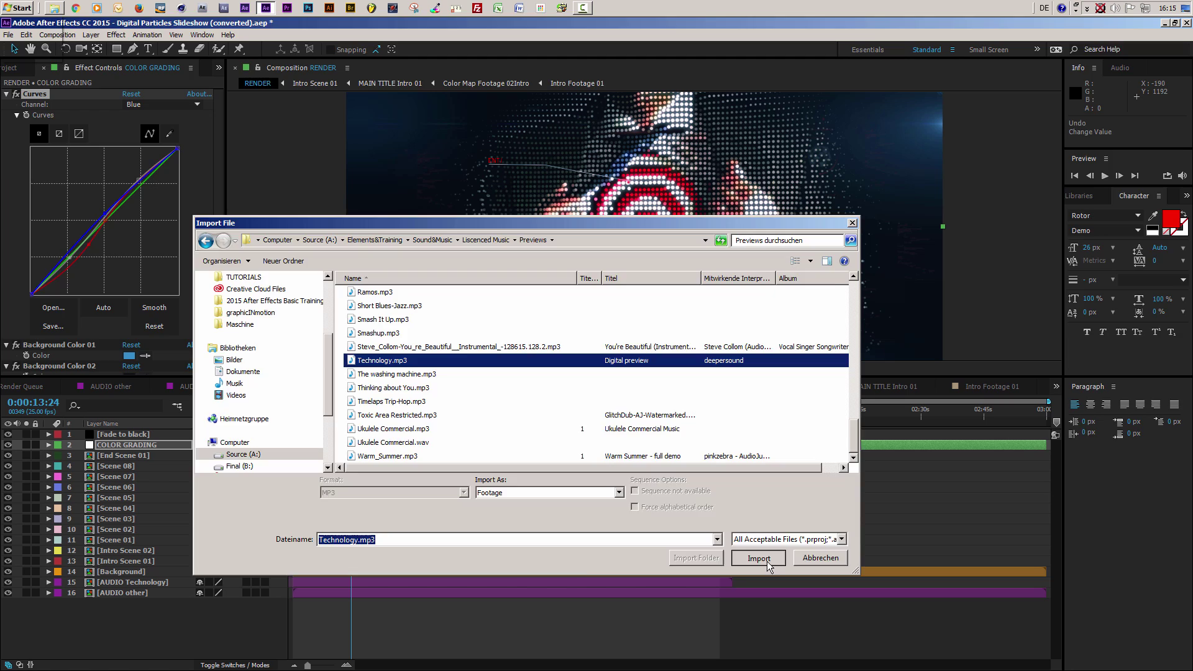
left_click(768, 561)
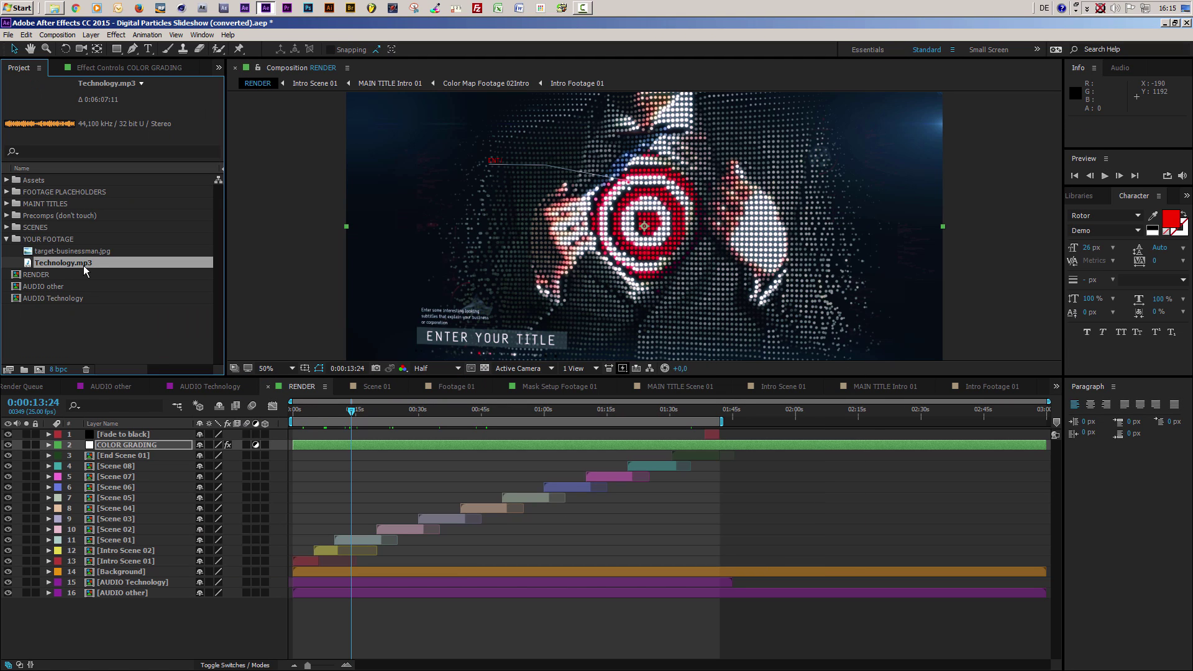
Add Technology.mp3 to the AUDIO Technology composition, go to 0:00:00:00 there, and return to RENDER.
double_click(113, 585)
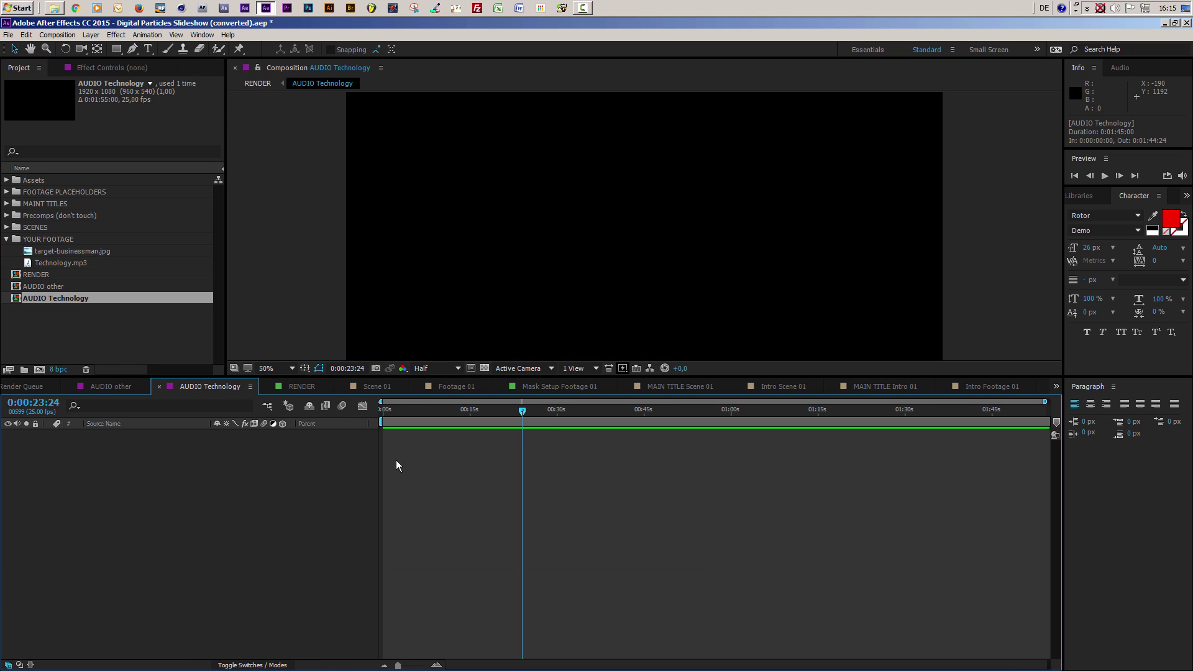
left_click_drag(31, 260, 39, 454)
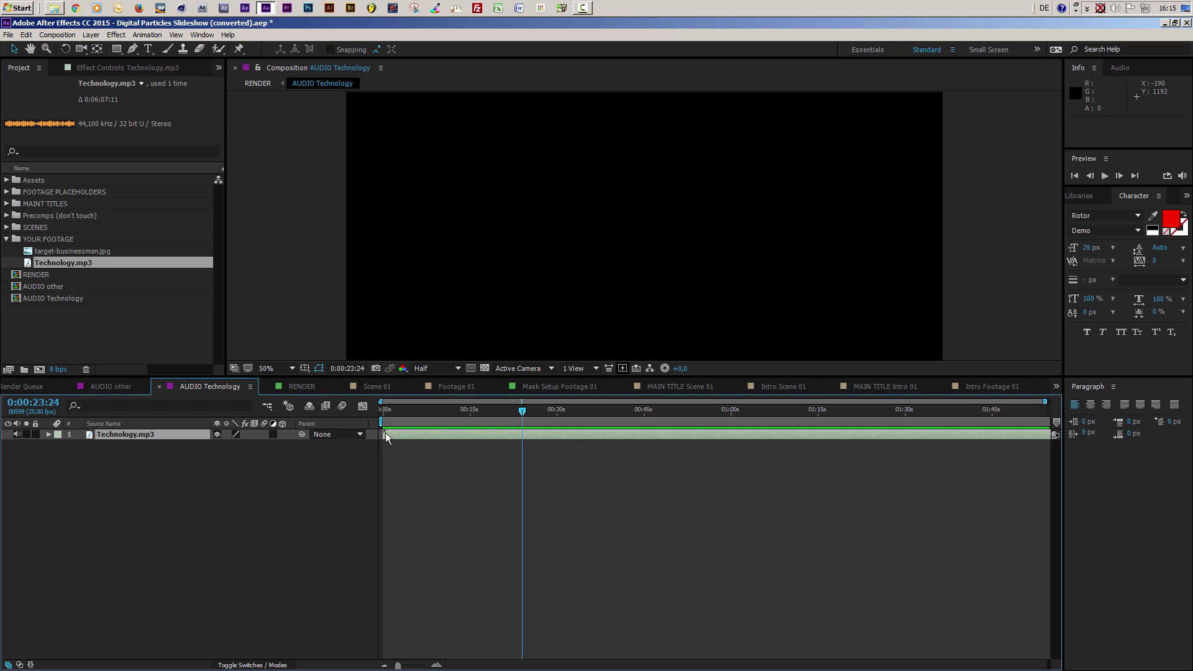
left_click_drag(388, 413, 374, 412)
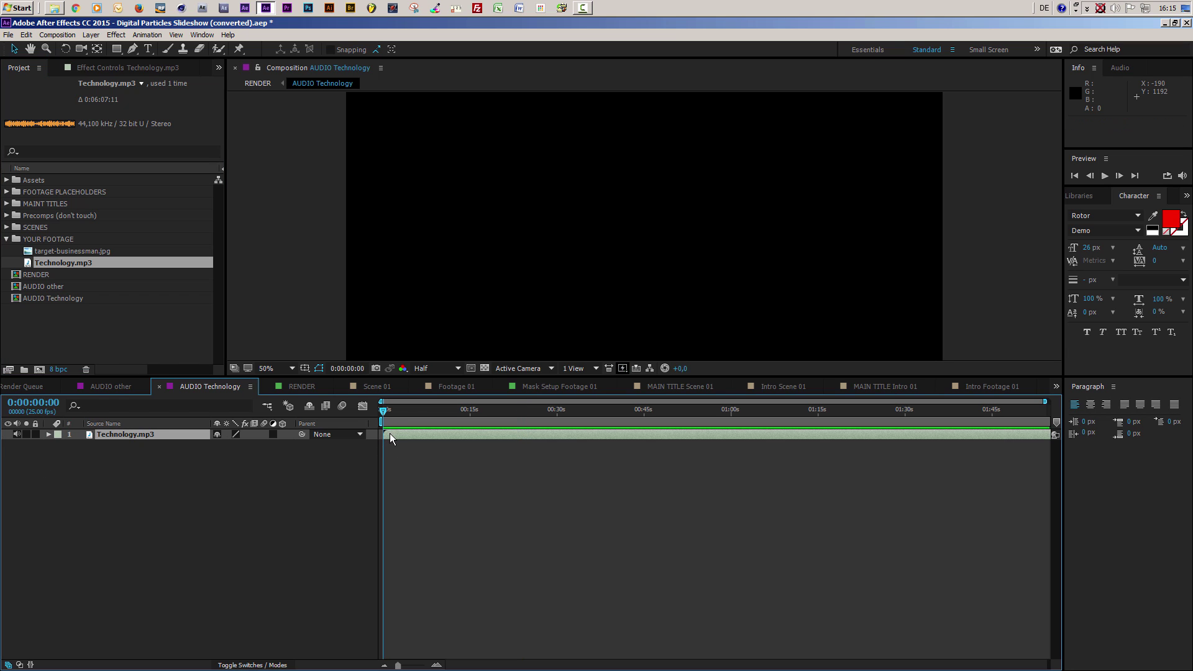
left_click(281, 386)
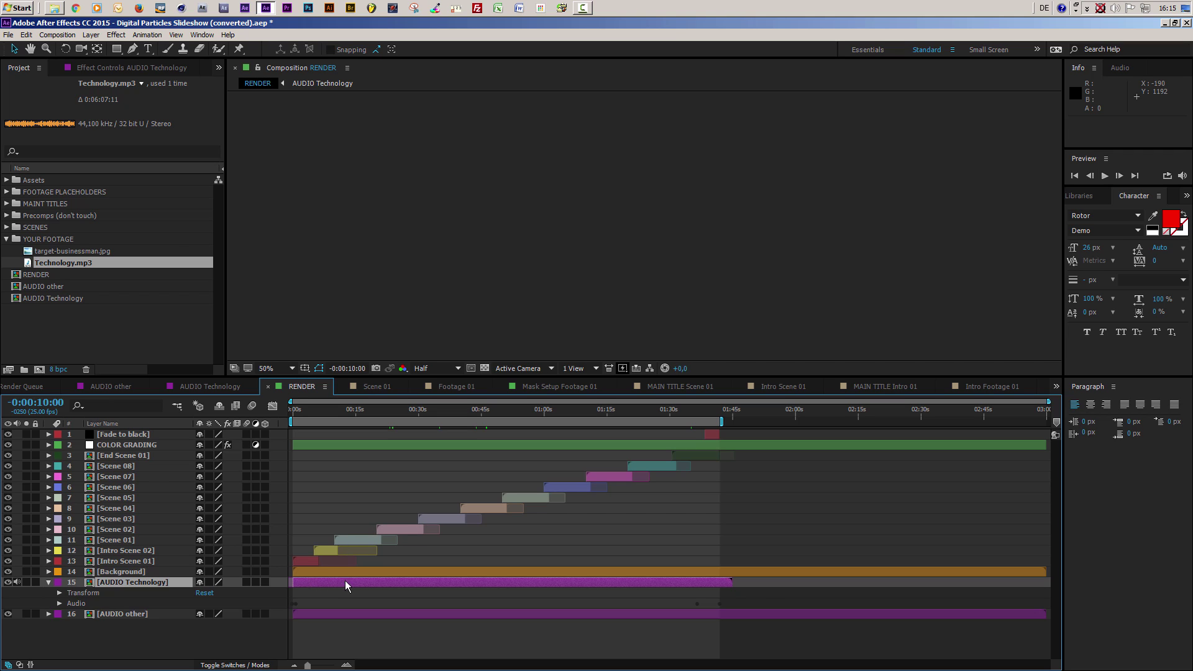
Preview RENDER at 0:00:16:15, inspect the contents of the AUDIO other composition and return to RENDER.
left_click(363, 413)
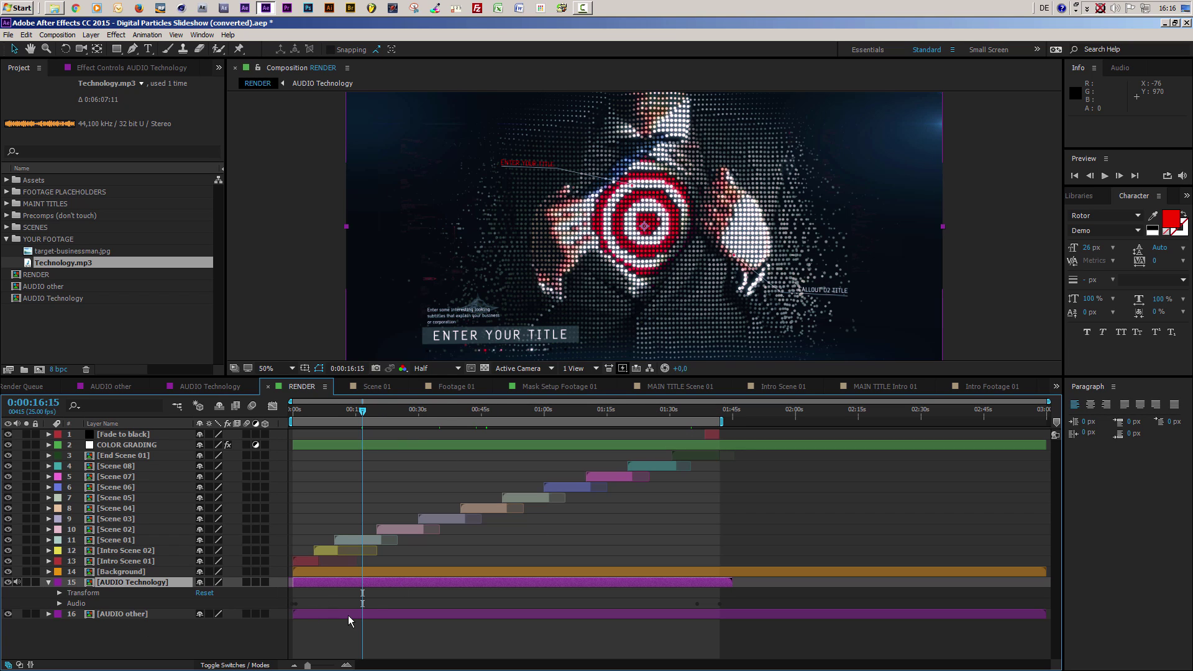
double_click(120, 614)
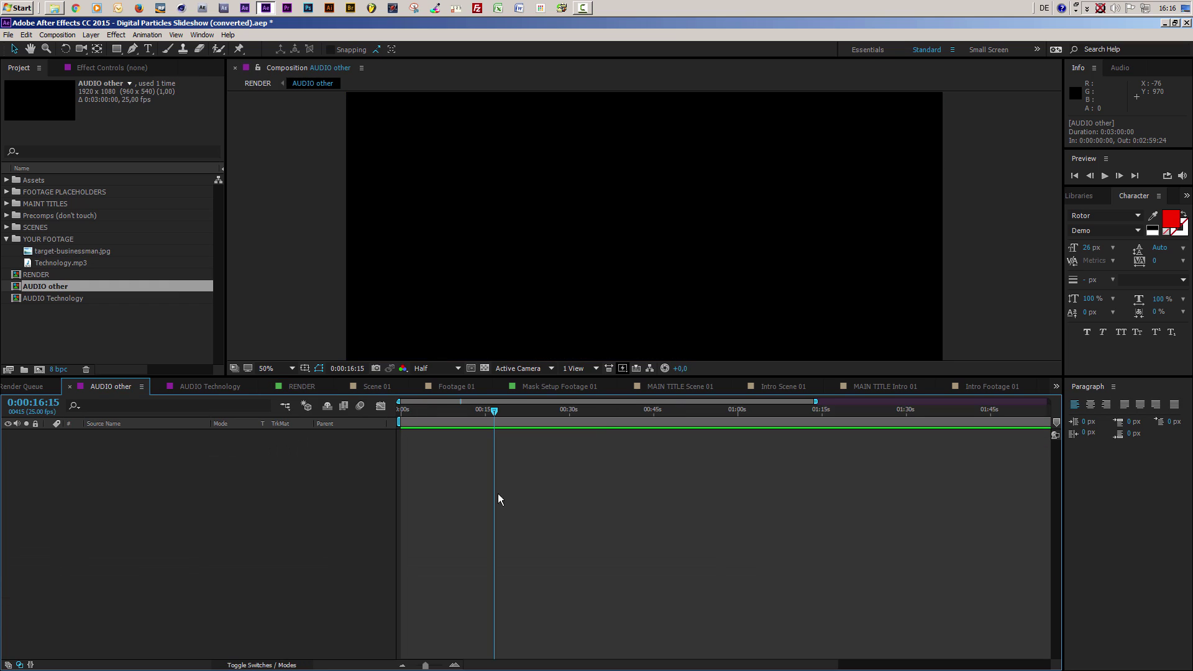
left_click(301, 386)
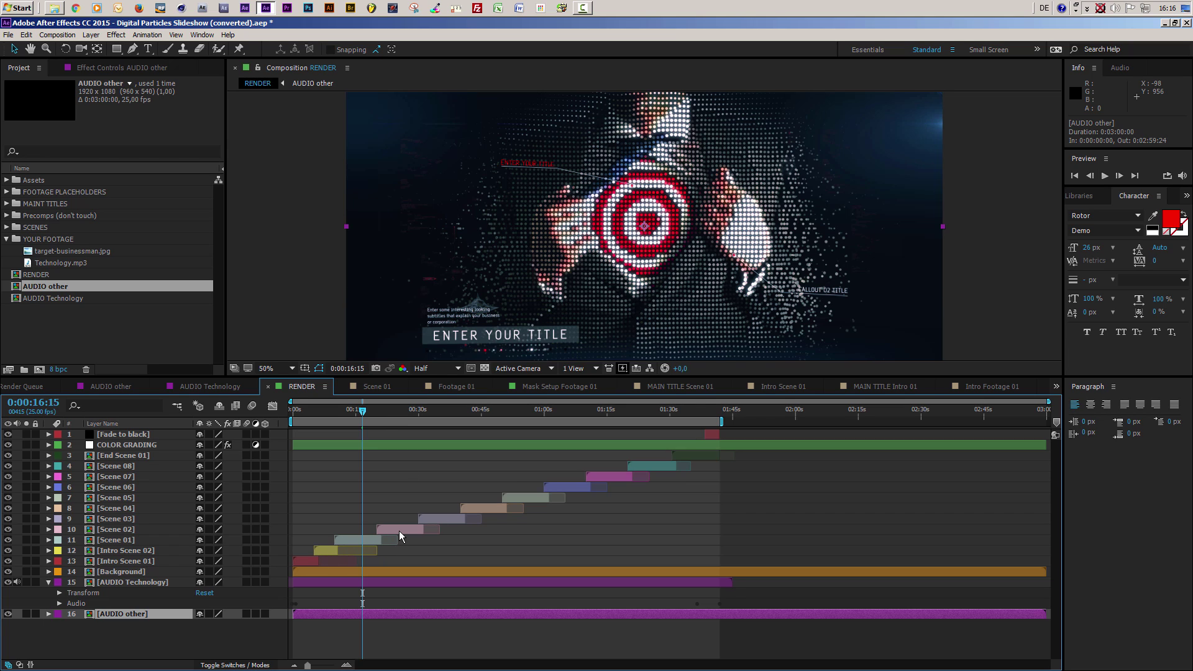
Examine the timing of the Scene 01, Scene 02 and Scene 03 layers in RENDER, comparing frames between 0:00:10:00 and 0:00:20:00.
left_click(340, 541)
left_click(386, 529)
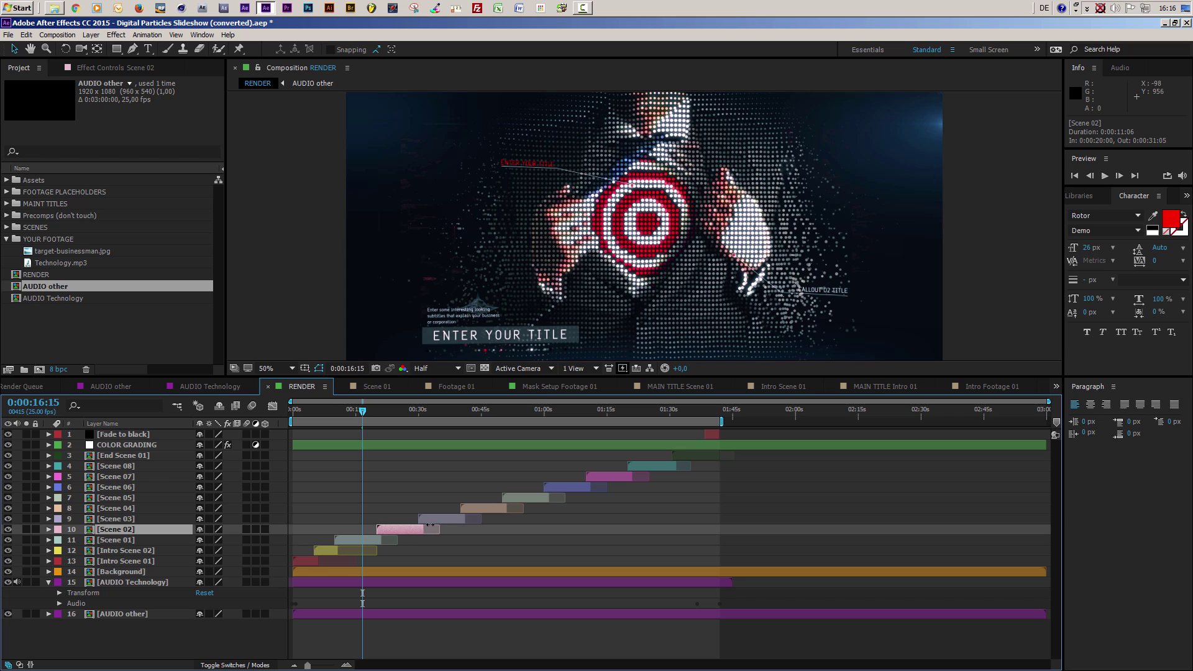
left_click(447, 519)
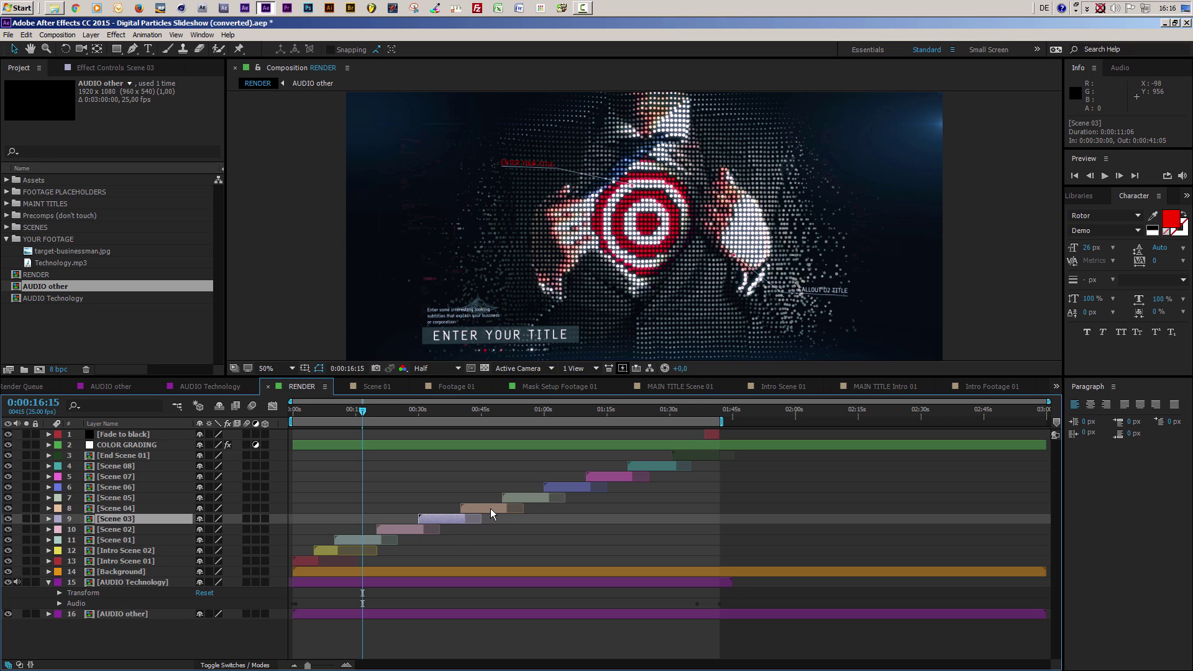
left_click(366, 539)
scroll(366, 541, "up", 2)
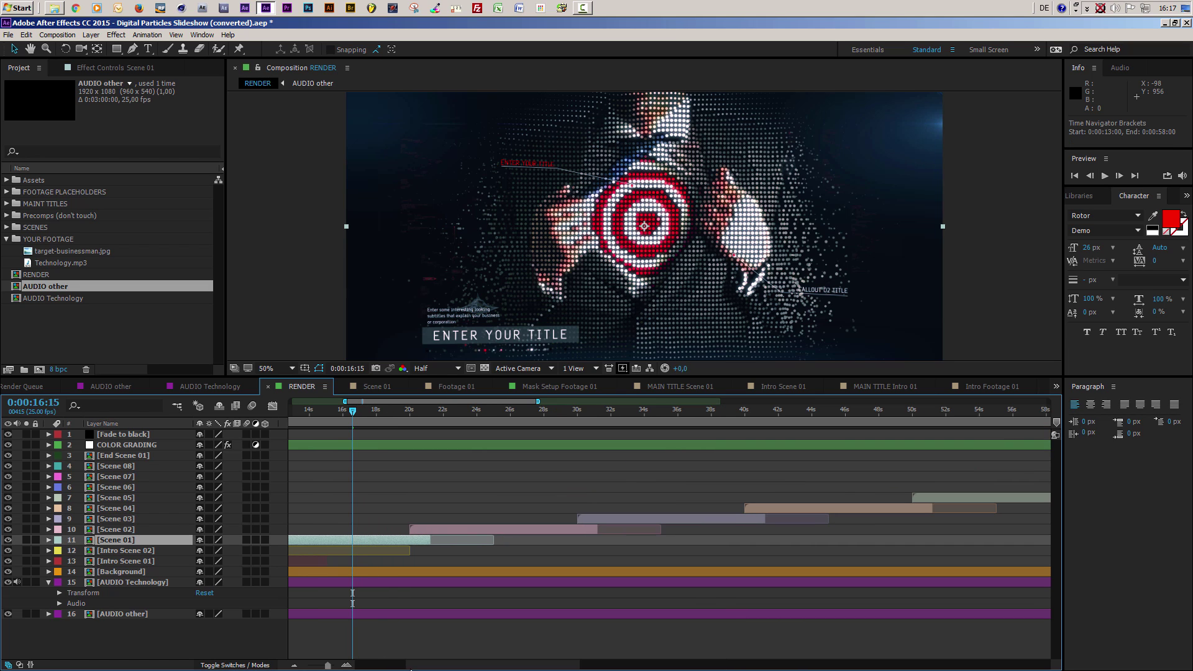
left_click_drag(435, 665, 376, 665)
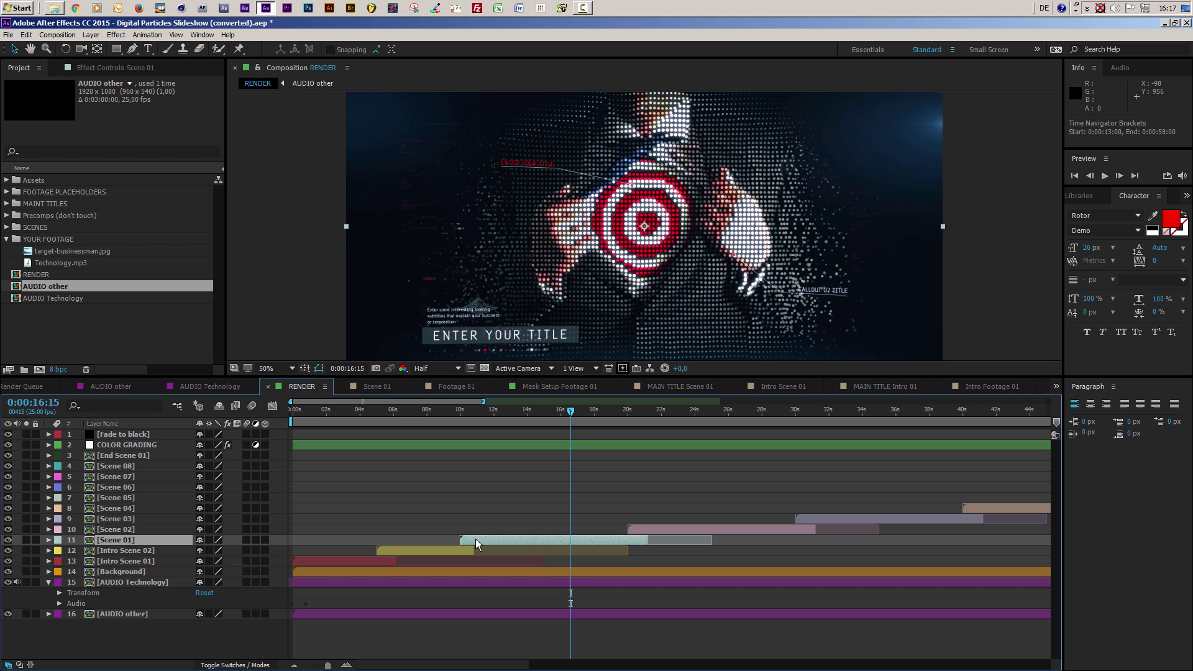
key("i")
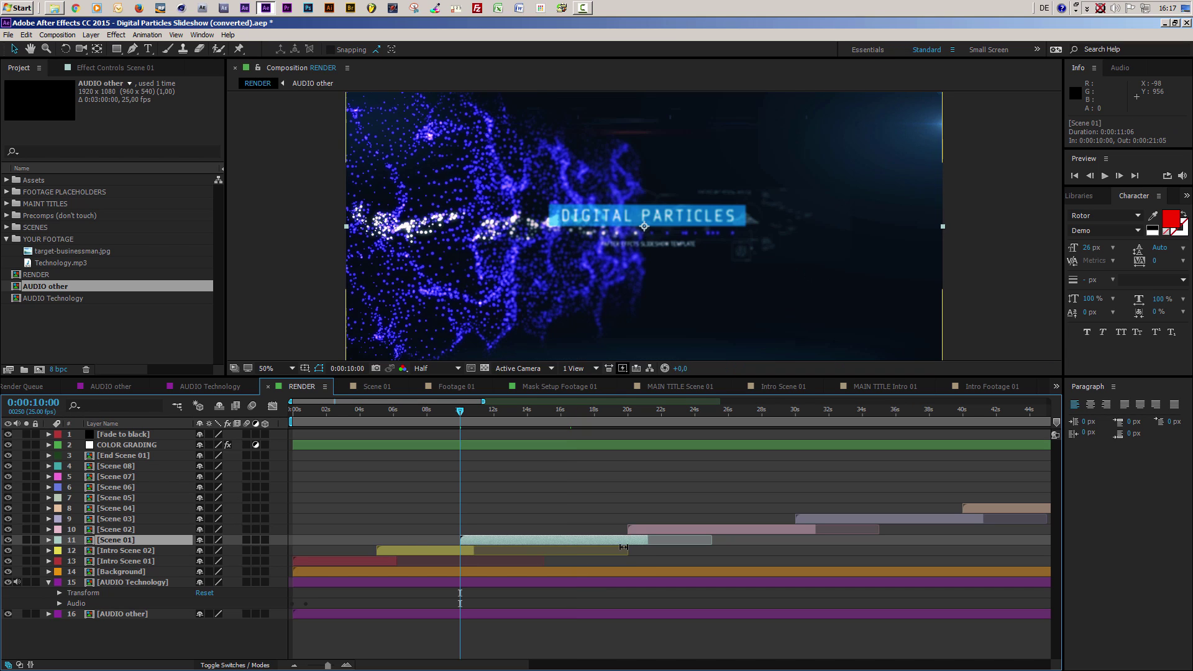
left_click(637, 529)
key("i")
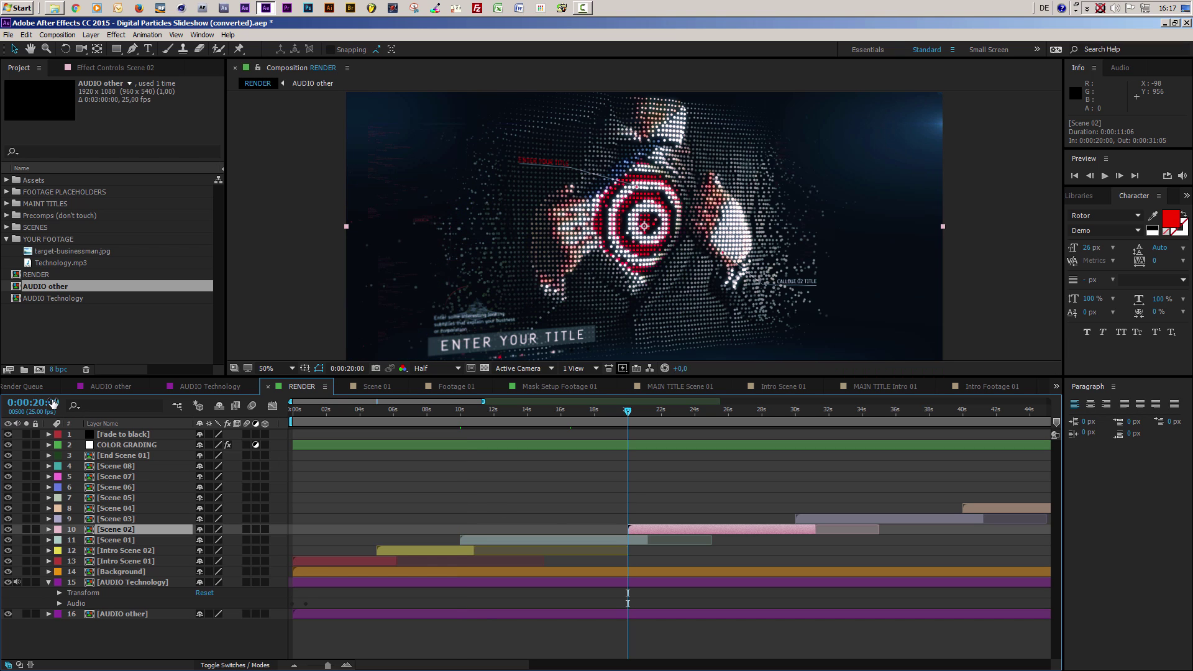
left_click(460, 416)
left_click_drag(464, 419, 487, 421)
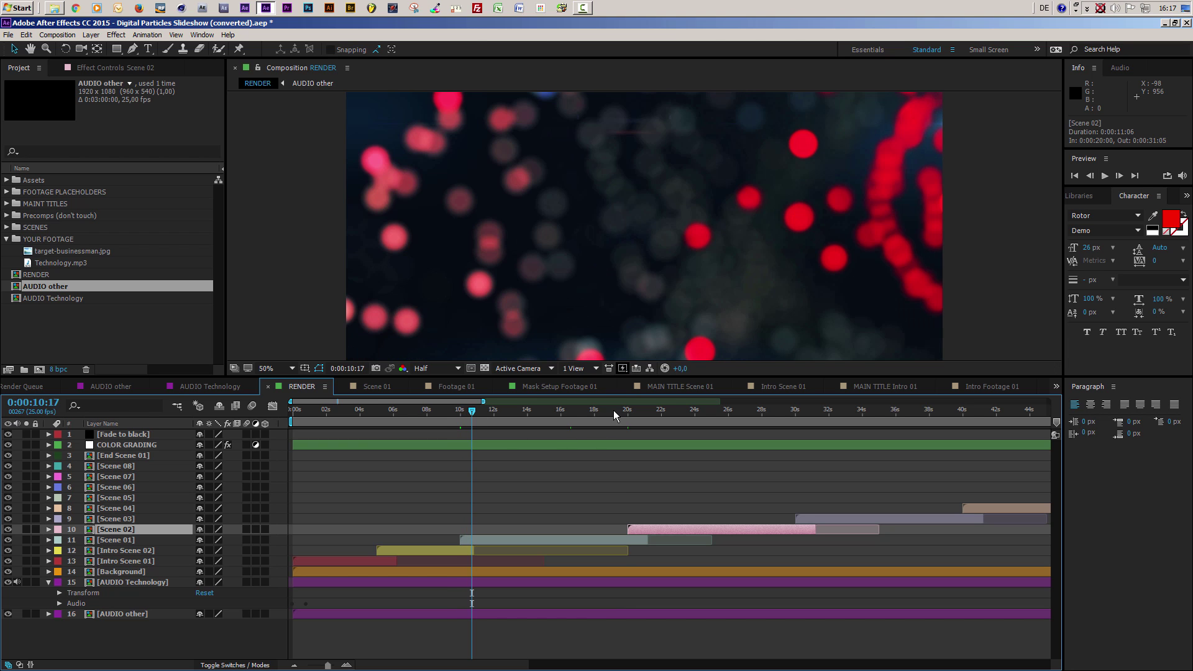
left_click(625, 418)
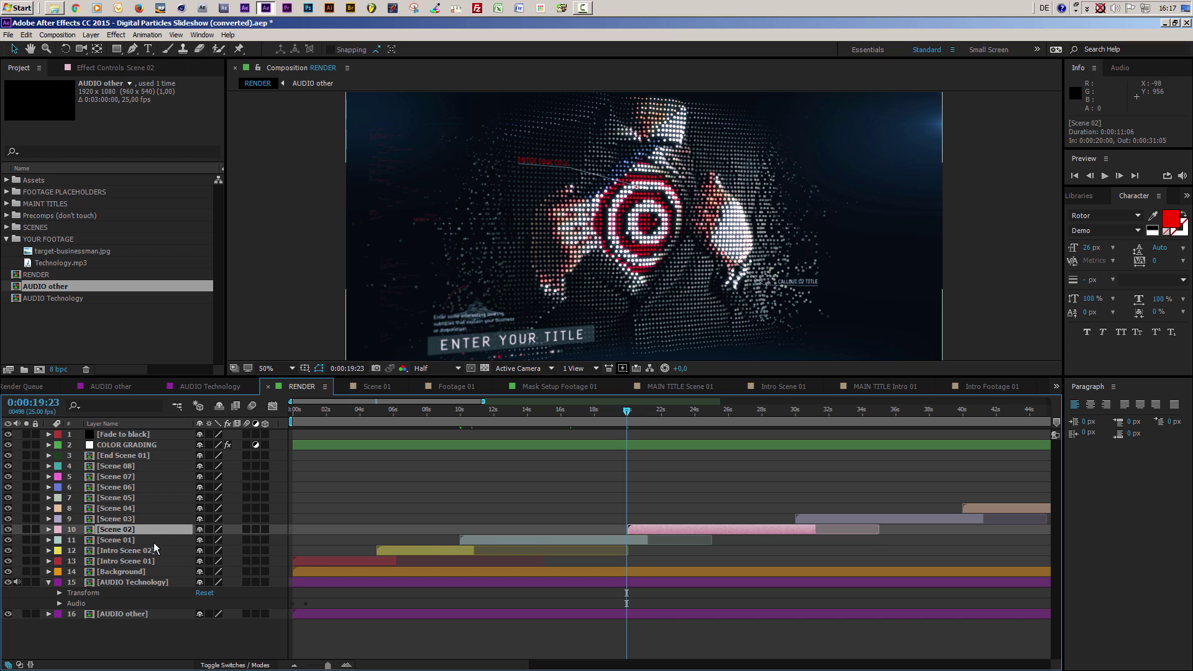
Open the Scene 01 composition, go to 0:00:05:00 and reveal its hidden shy layers.
double_click(473, 541)
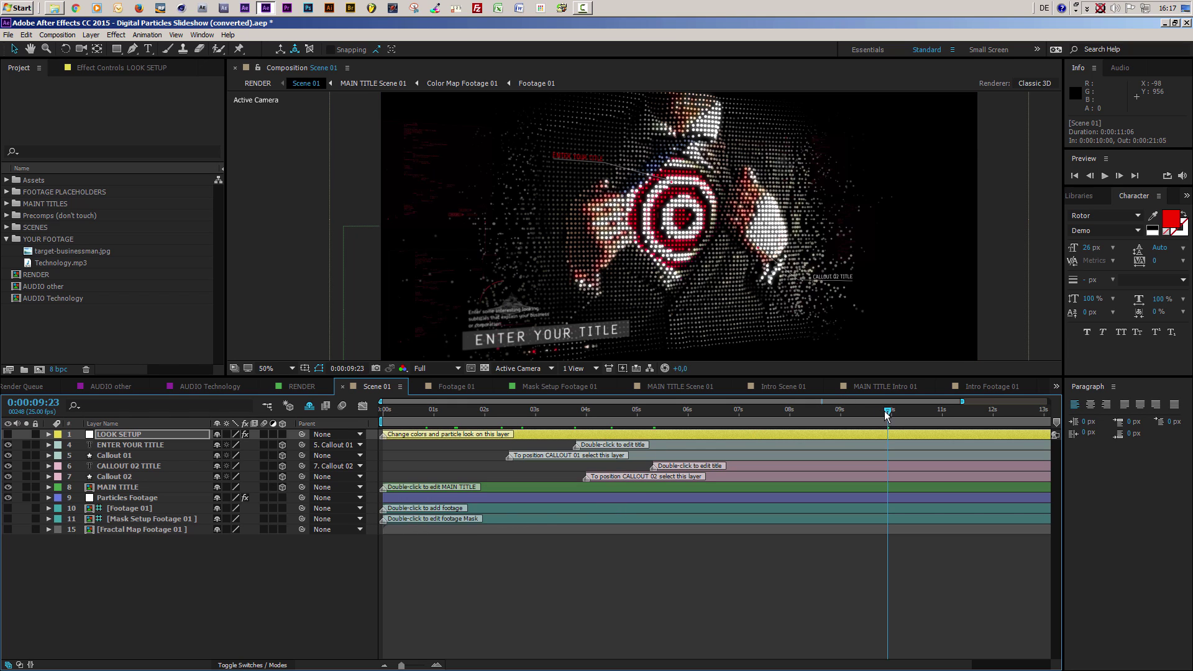
left_click(637, 419)
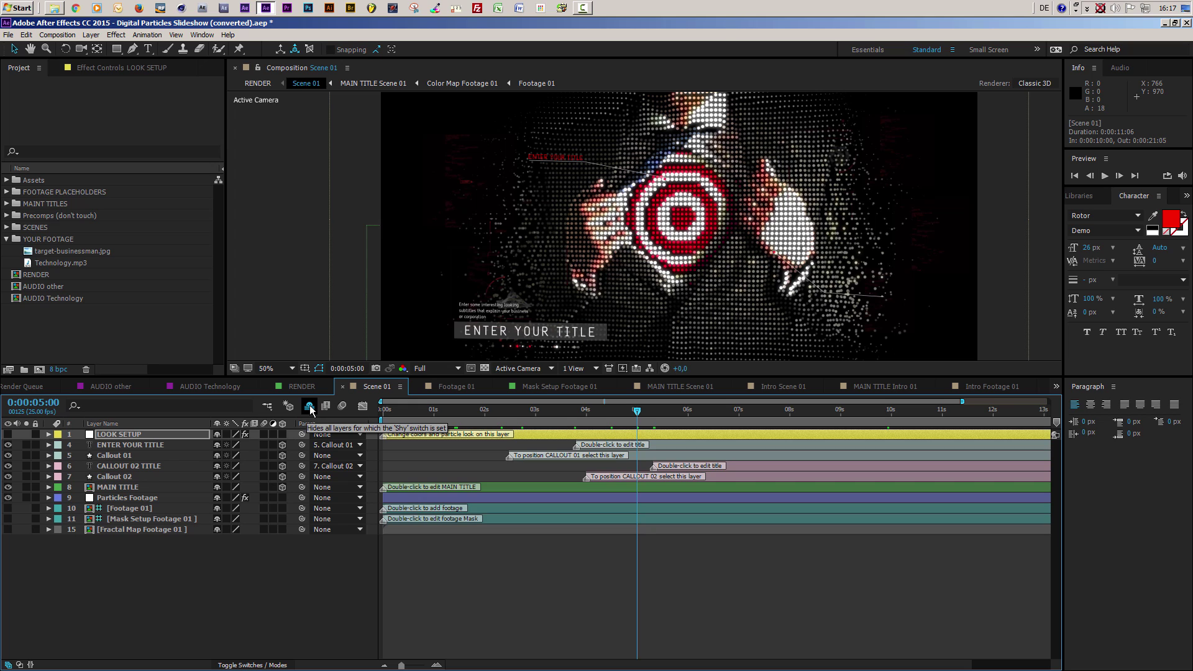
left_click(310, 407)
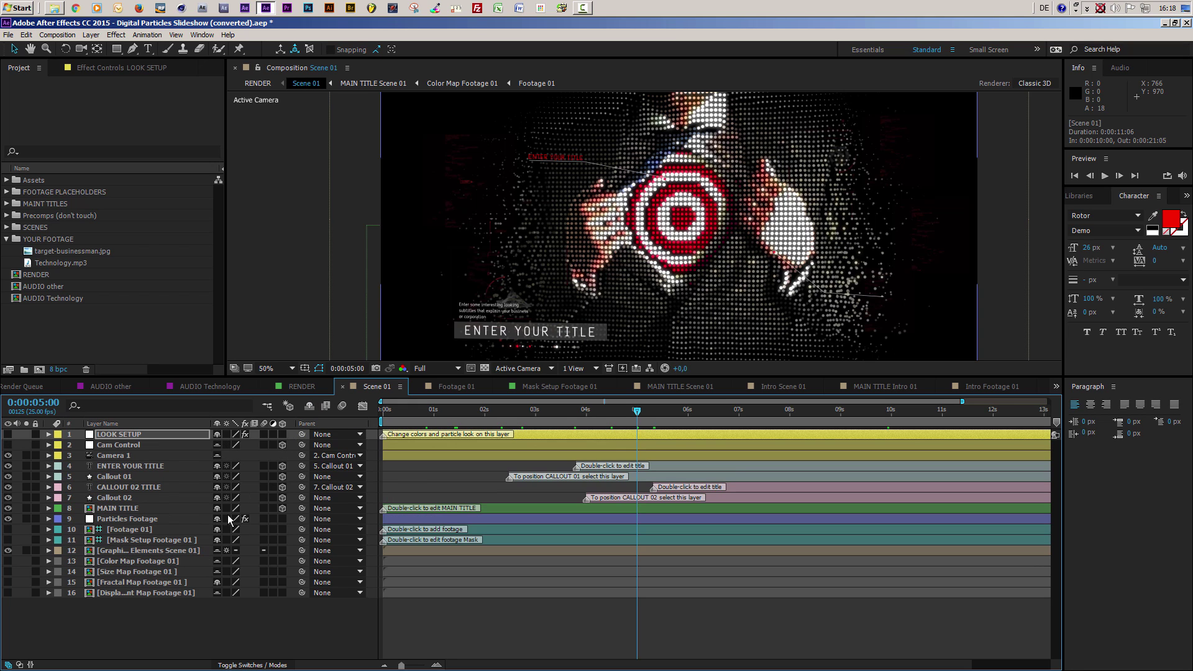
left_click(309, 408)
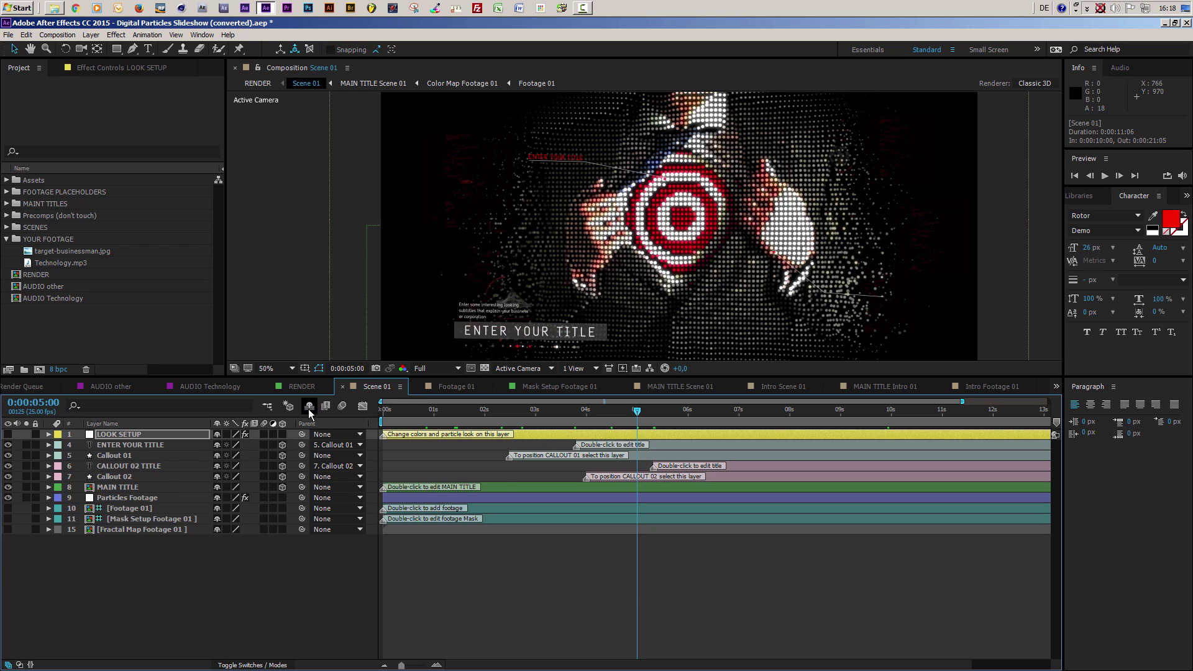
left_click(309, 407)
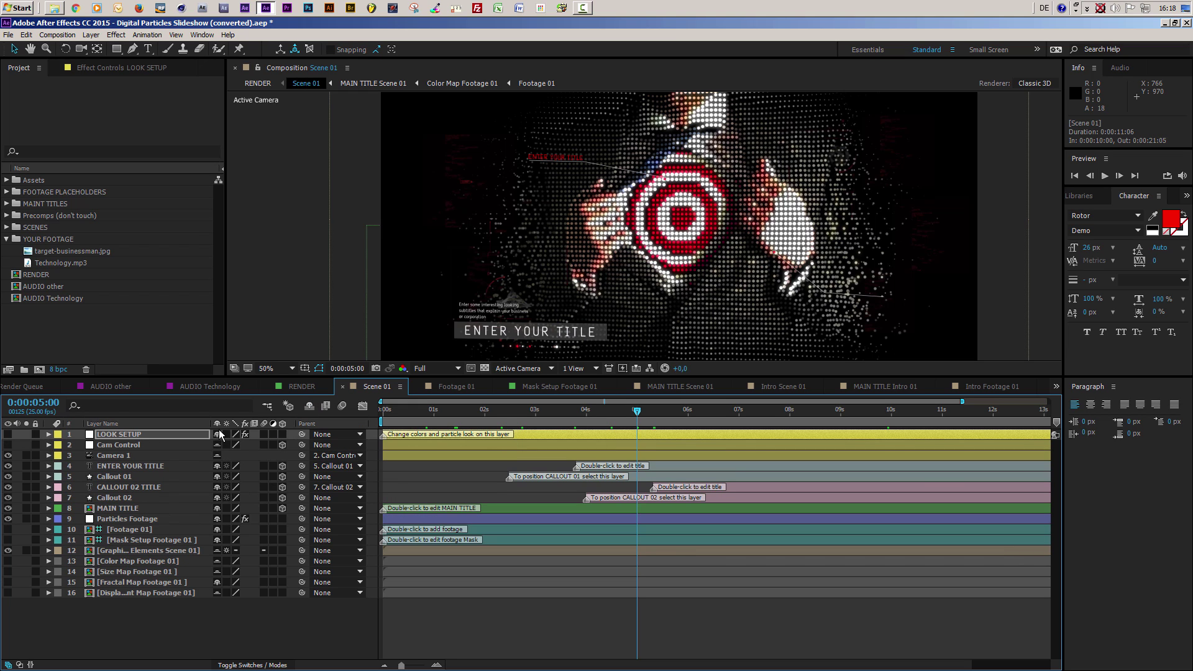
Reveal the Cam Control and Camera 1 keyframes and shift those from the 10-second mark onward so they start at 0:00:05:00.
left_click(133, 446)
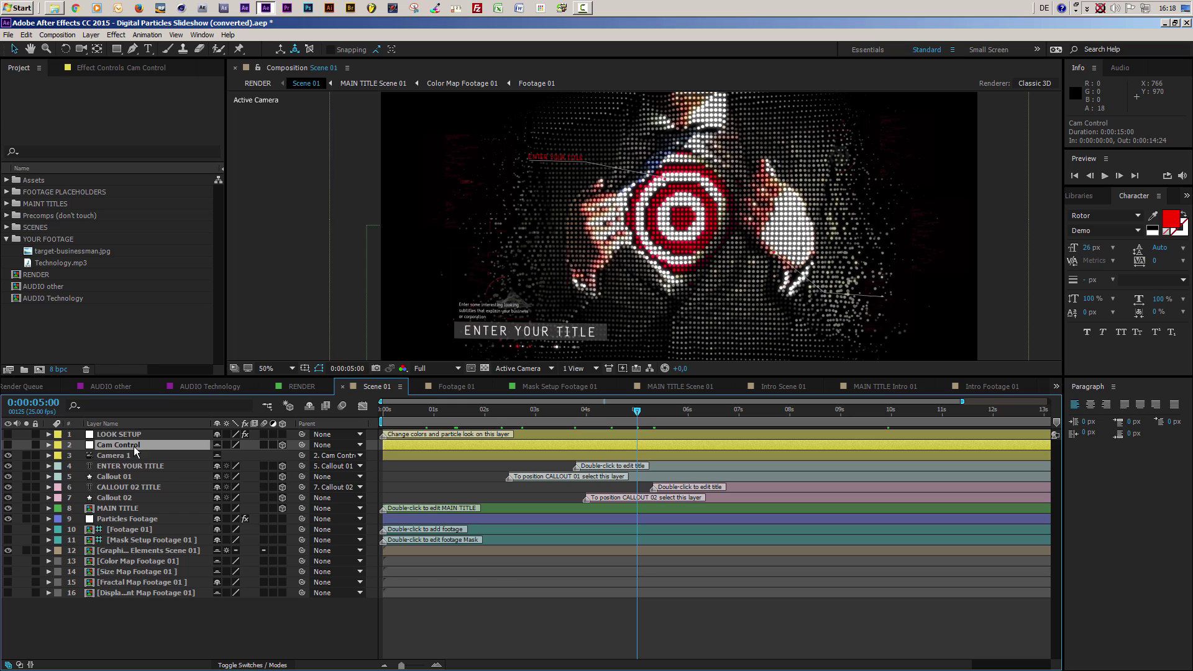
left_click(121, 457, "ctrl")
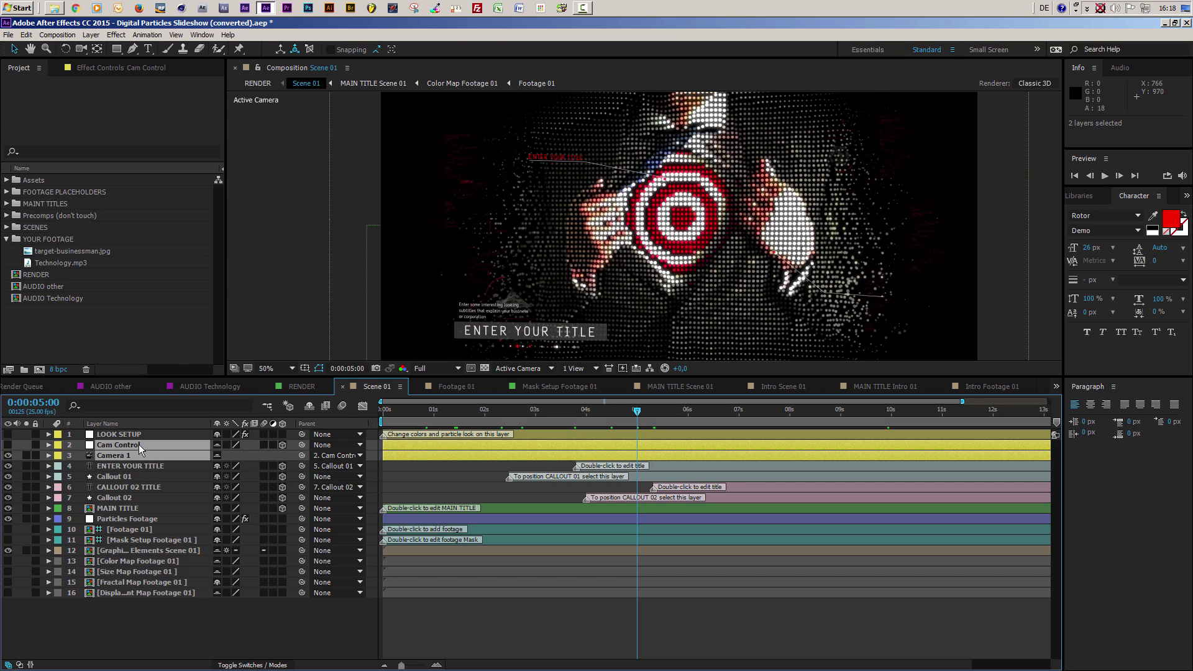
left_click(139, 455, "ctrl")
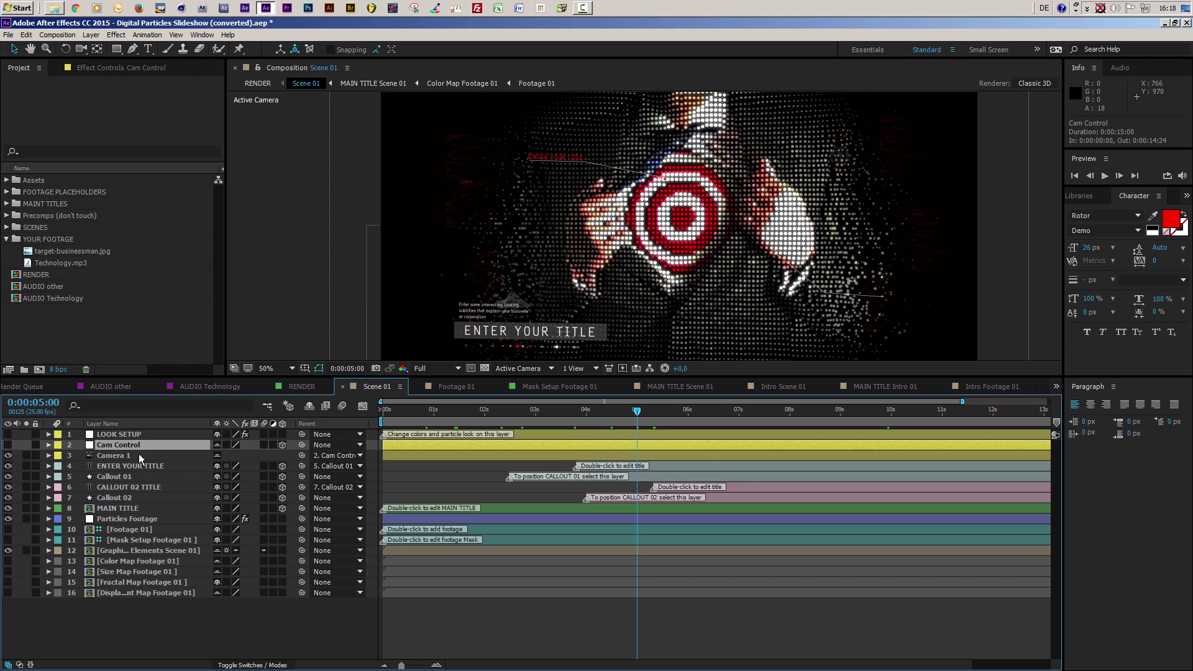
left_click(139, 455, "ctrl")
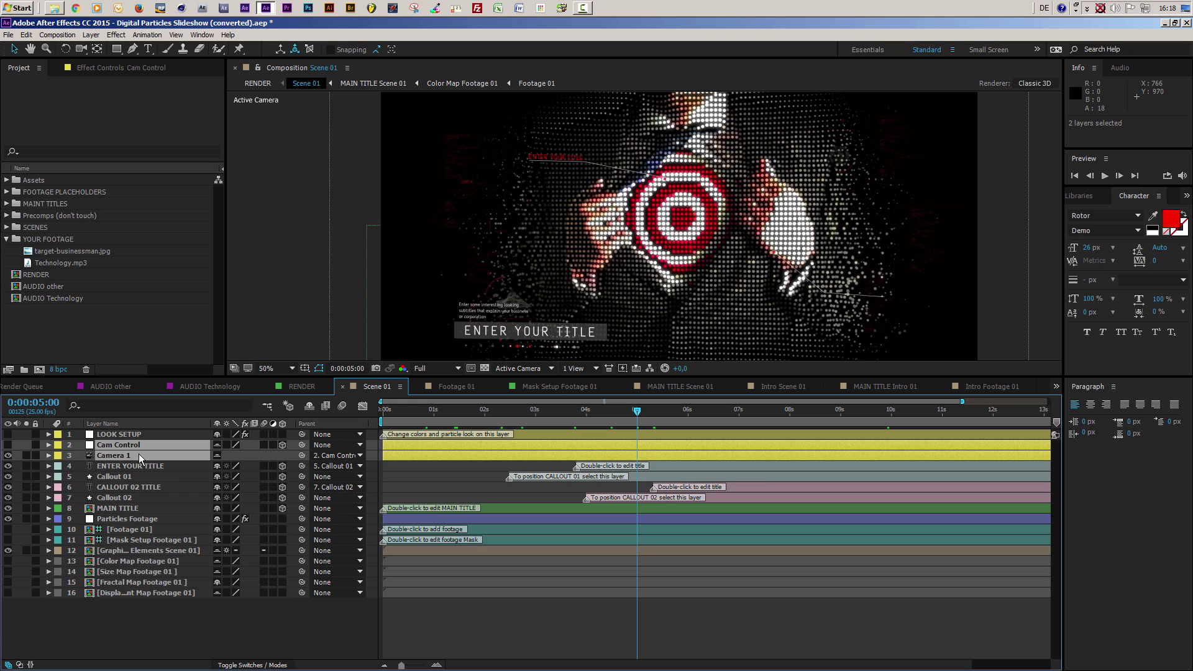
key("u")
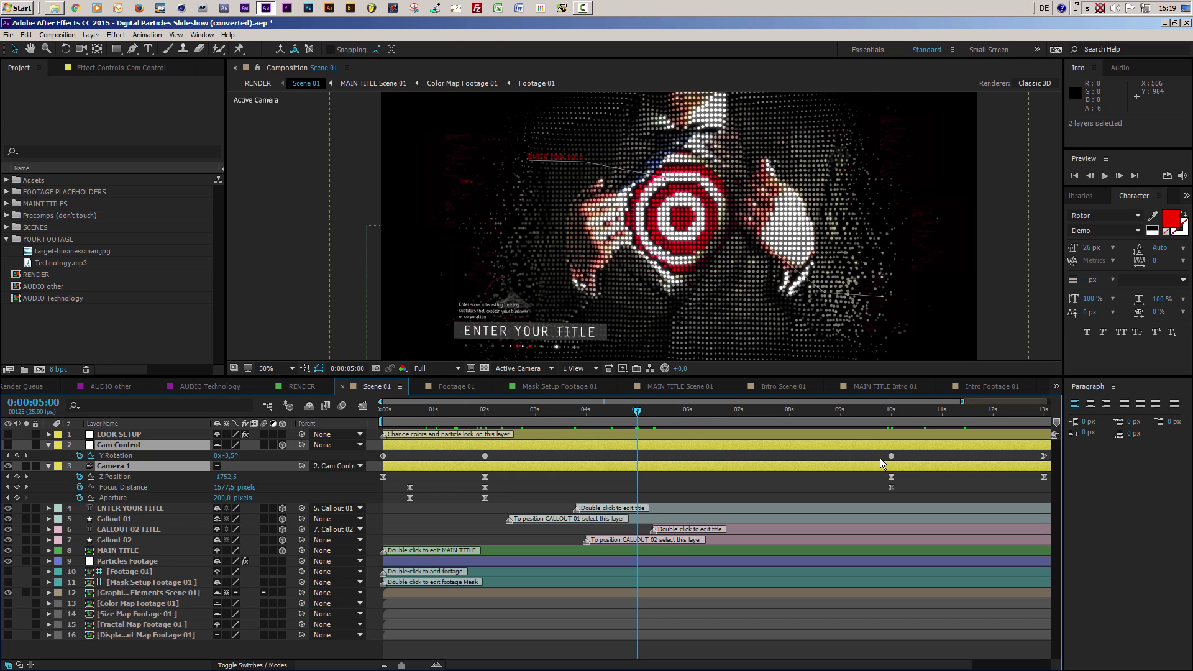
left_click_drag(857, 454, 990, 505)
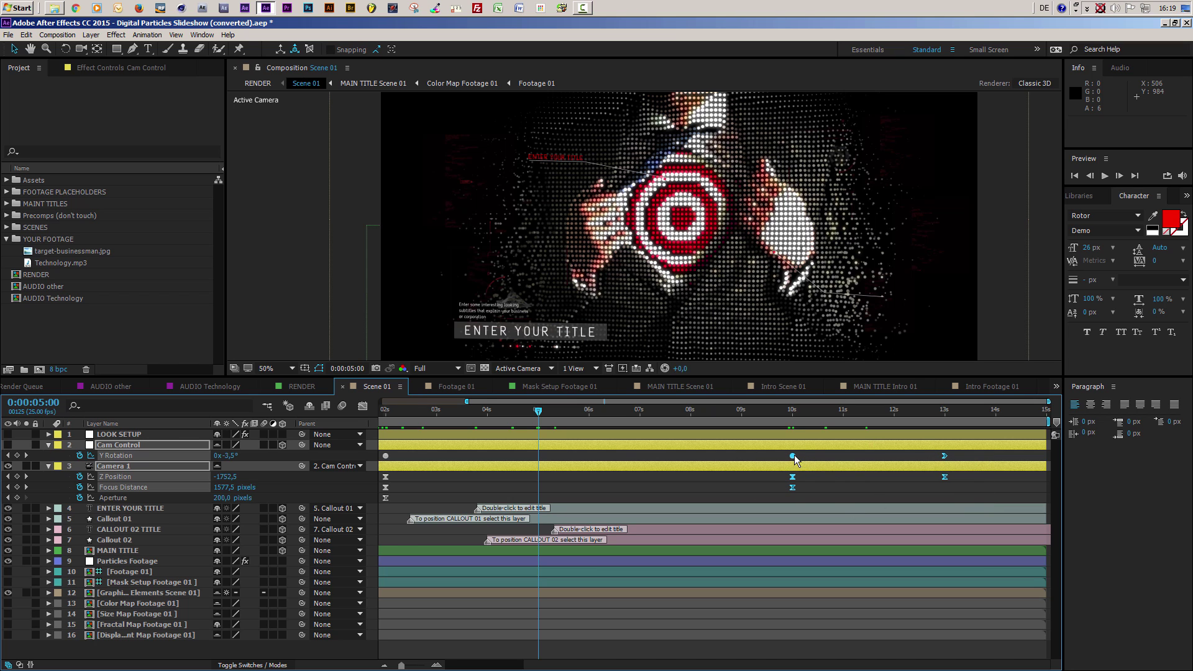
left_click_drag(795, 456, 542, 470)
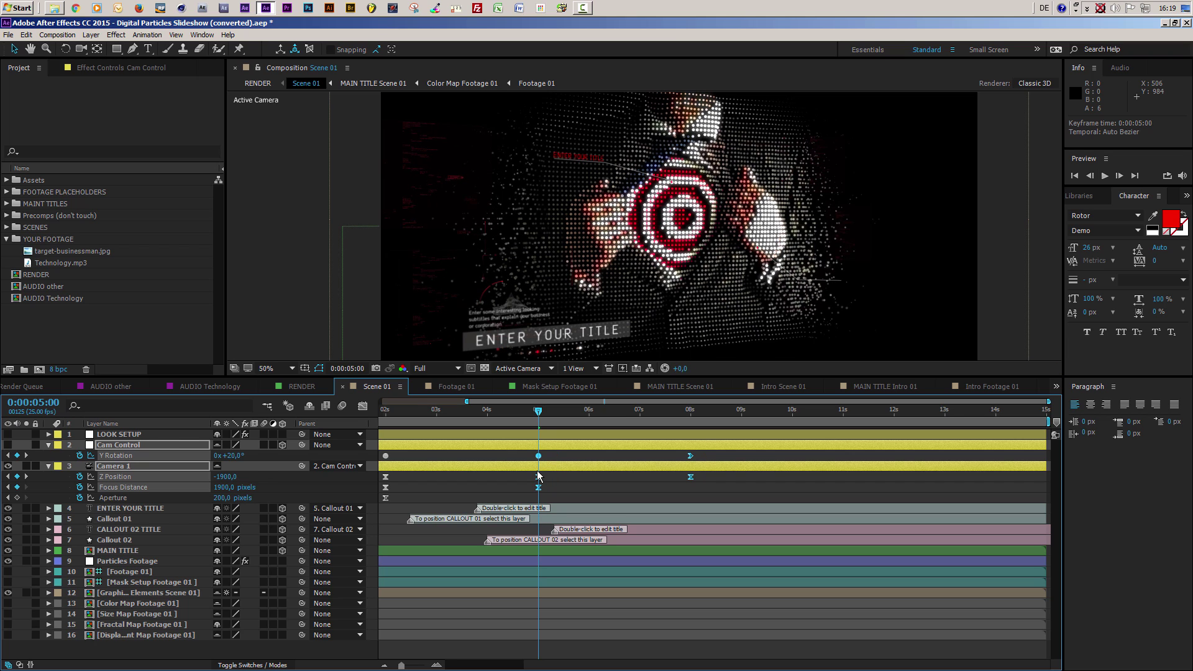
Preview the retimed camera move in Scene 01 between 0:00:05:00 and 0:00:07:07, returning to 0:00:05:00.
left_click_drag(533, 411, 653, 416)
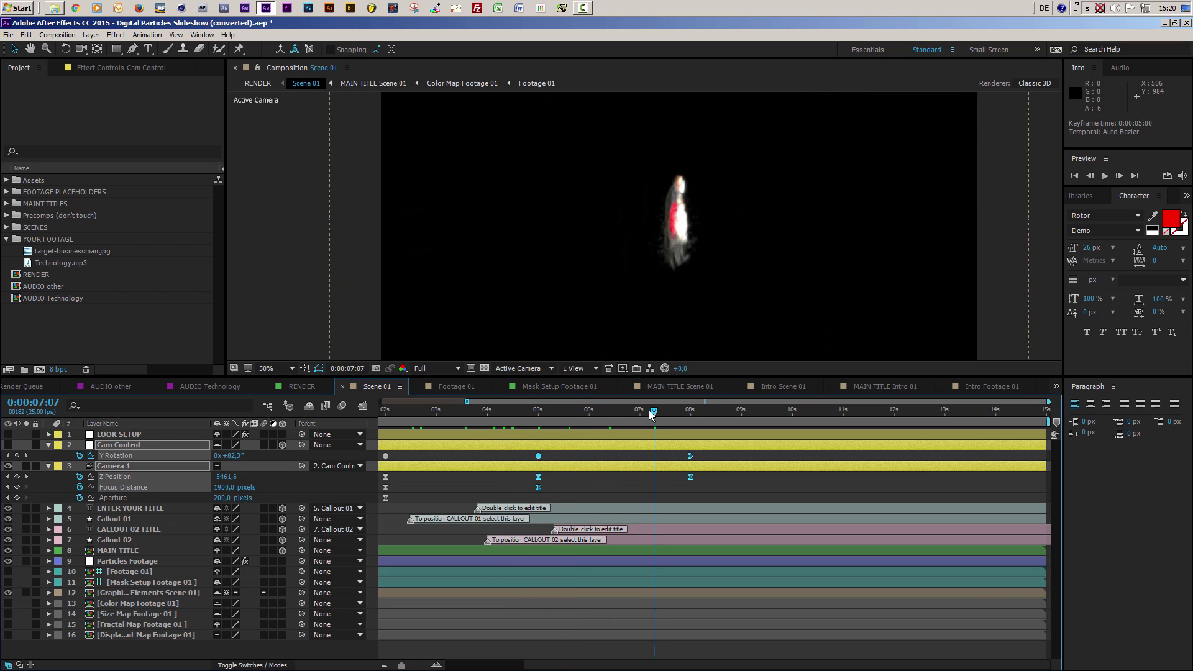
left_click(541, 420)
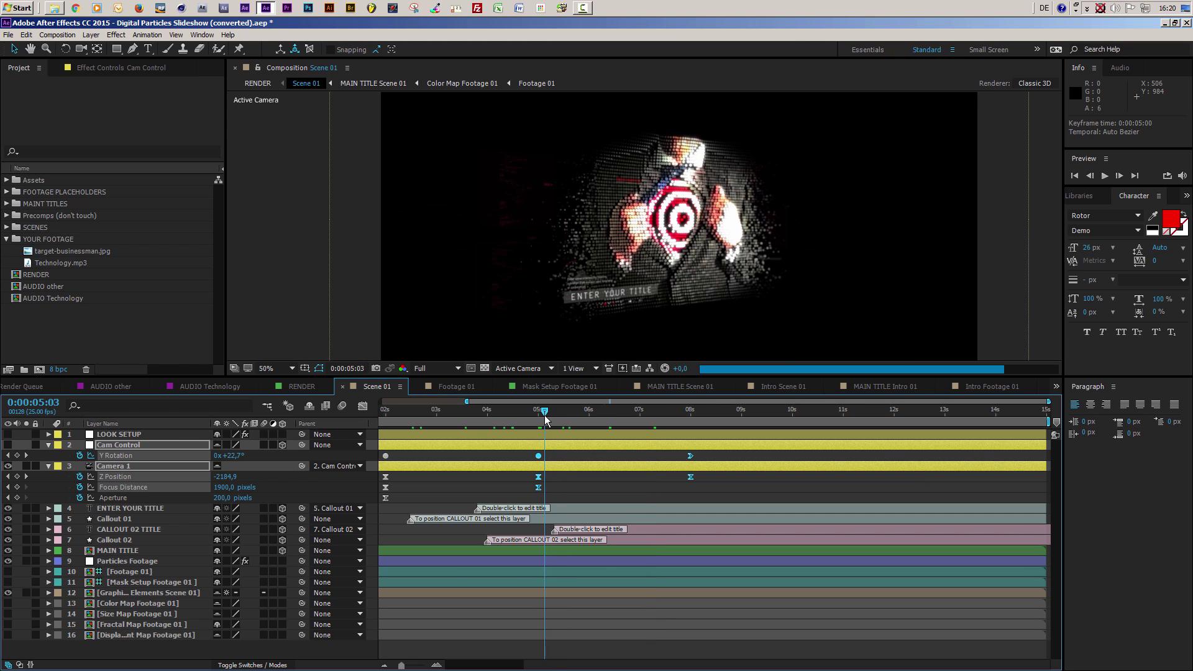
left_click_drag(542, 419, 539, 419)
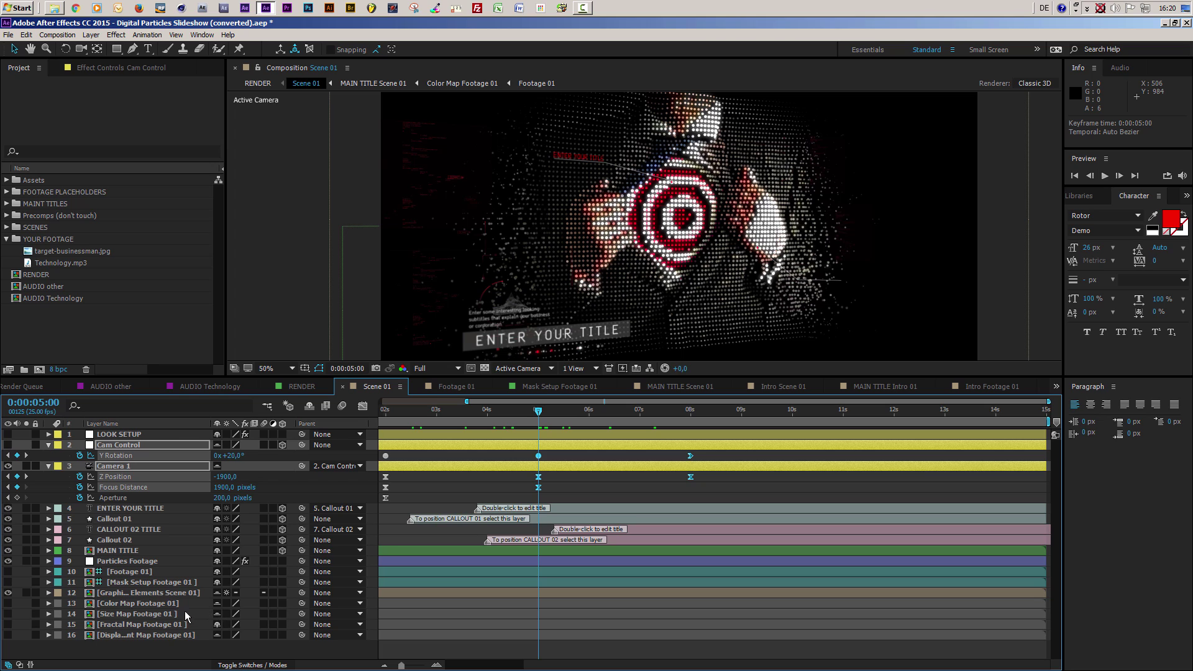
Open Fractal Map Footage 01 and shift the Opacity keyframes of its Mask Setup Footage 01 layer to start at 0:00:05:00.
left_click(148, 625)
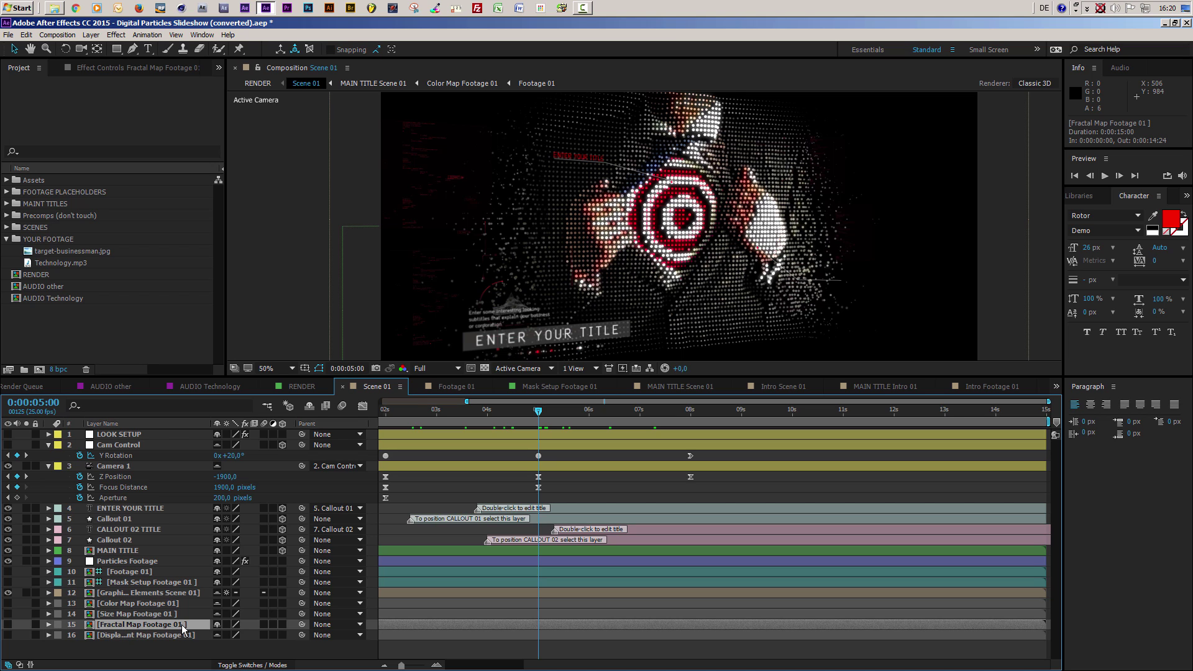
double_click(89, 629)
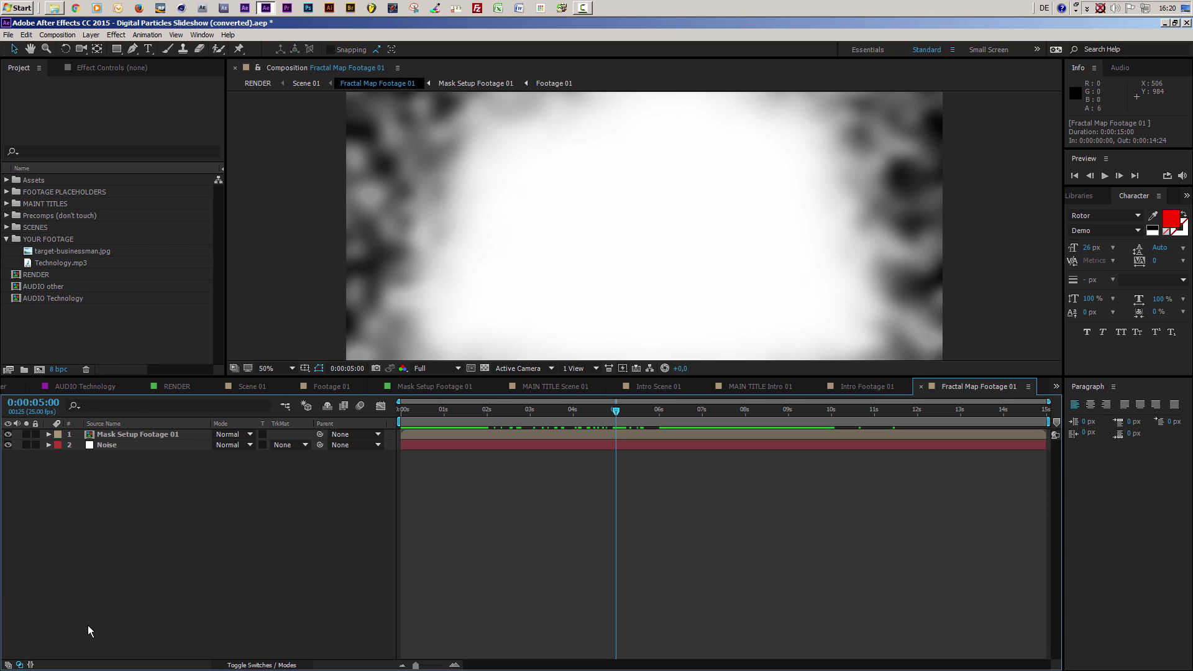
left_click(124, 435)
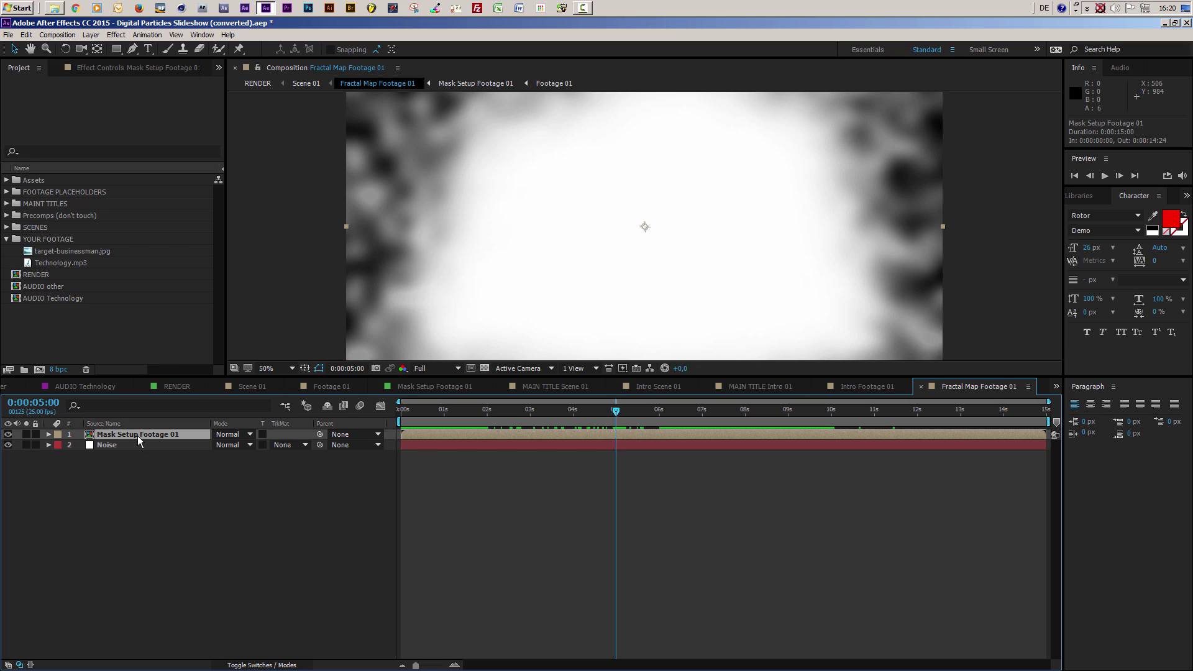
key("t")
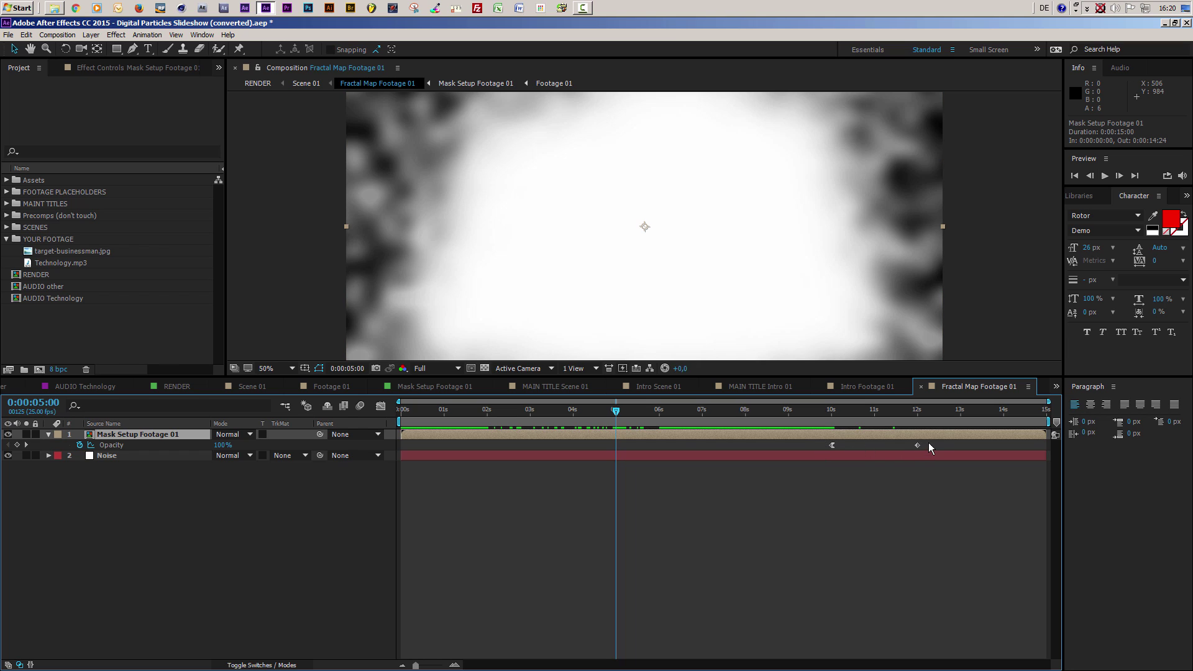
left_click_drag(938, 447, 621, 452)
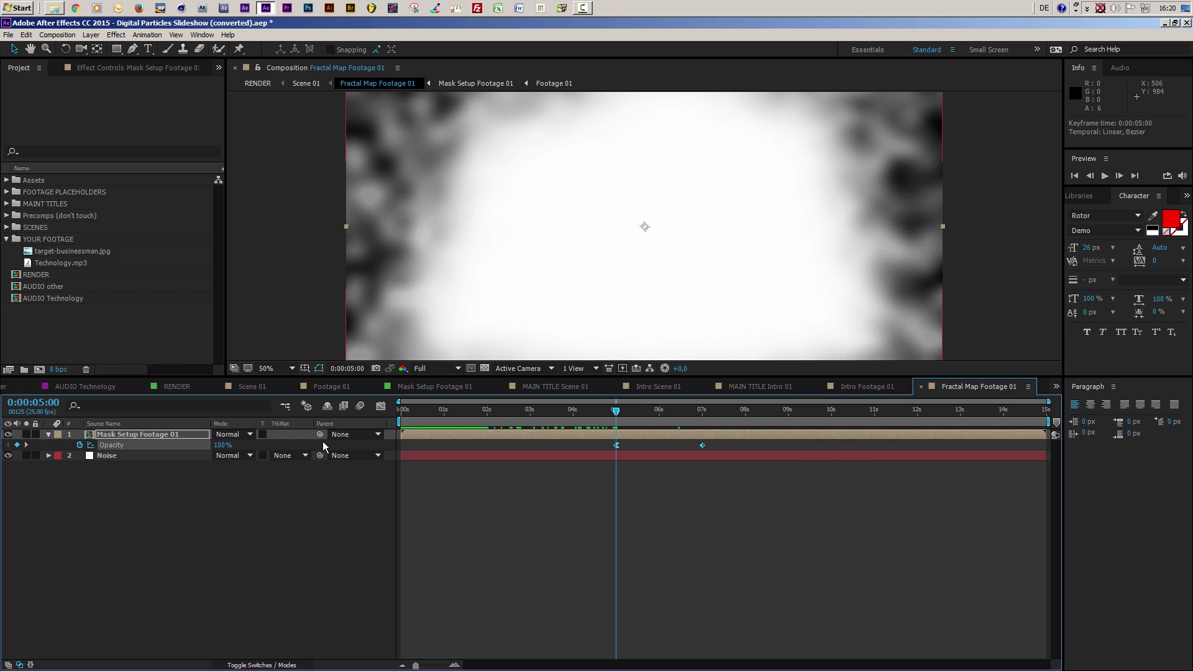
Return to Scene 01 and preview the particle dissolve between 0:00:05:00 and 0:00:06:17, ending back at 0:00:05:00.
key("Tab")
left_click(204, 412)
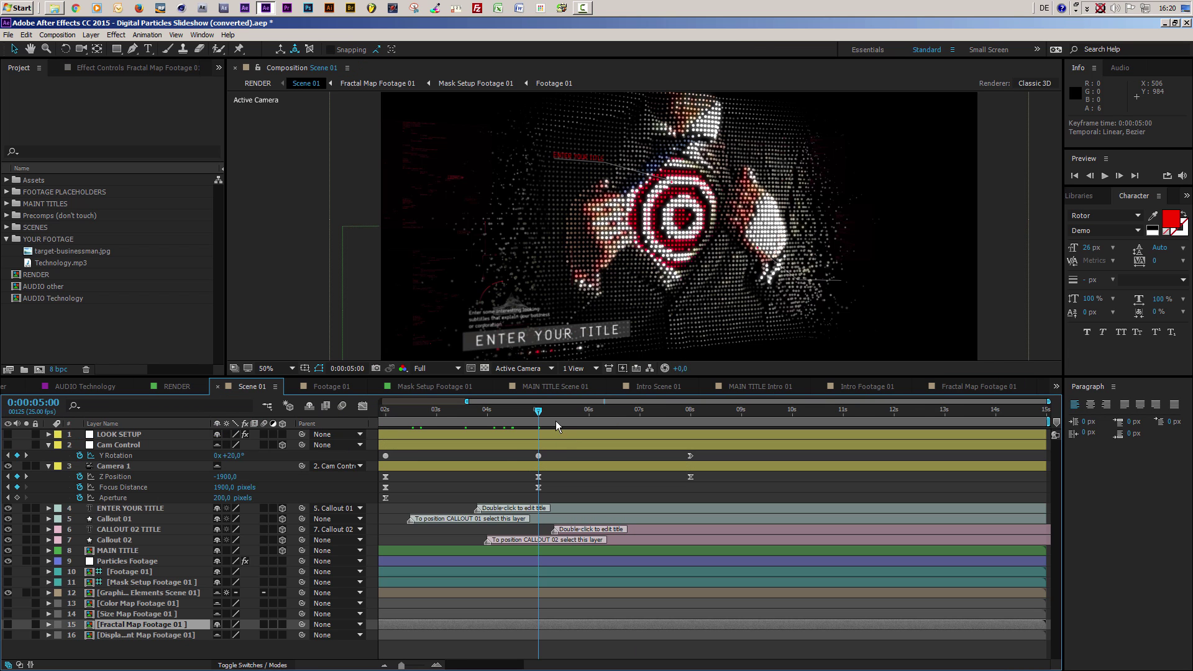
left_click_drag(538, 412, 561, 416)
left_click(591, 416)
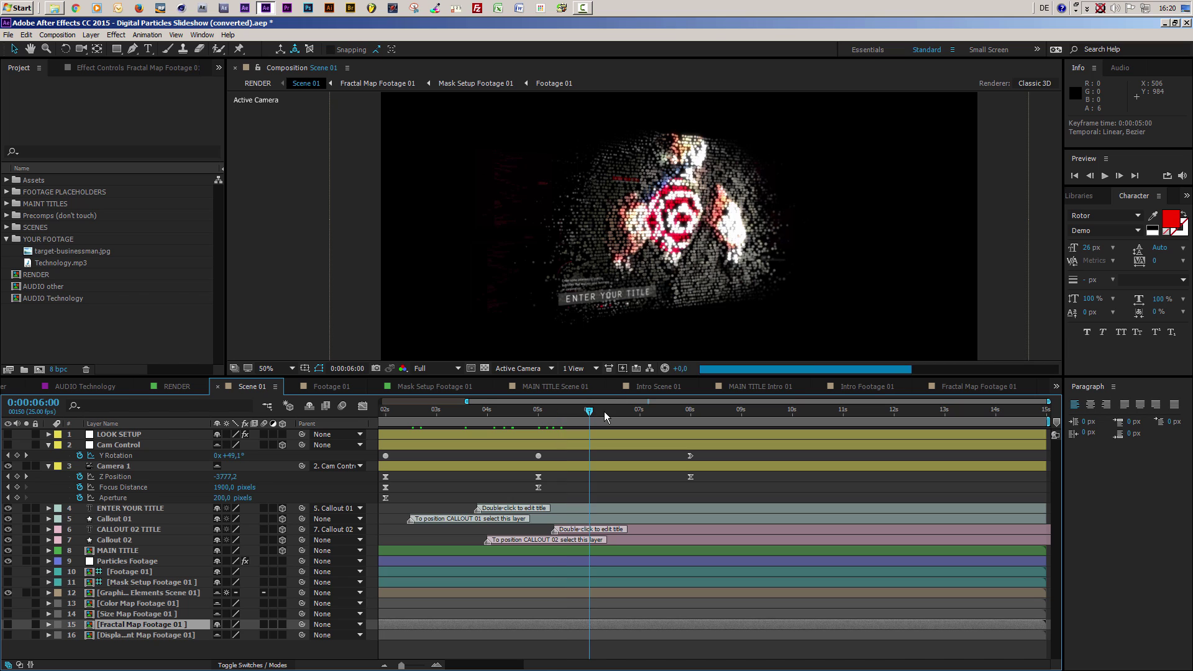
key("j")
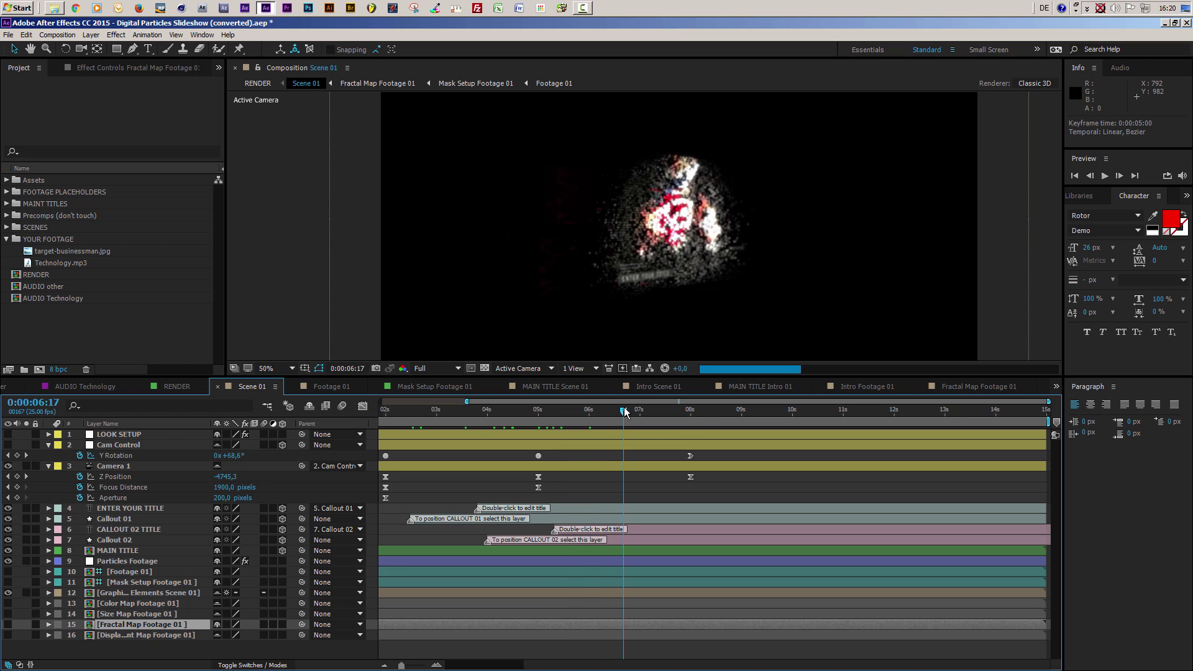
In RENDER, move the Scene 02 to Scene 08, End Scene 01 and Fade to black layers together so Scene 02 starts at 0:00:15:00.
left_click(267, 408)
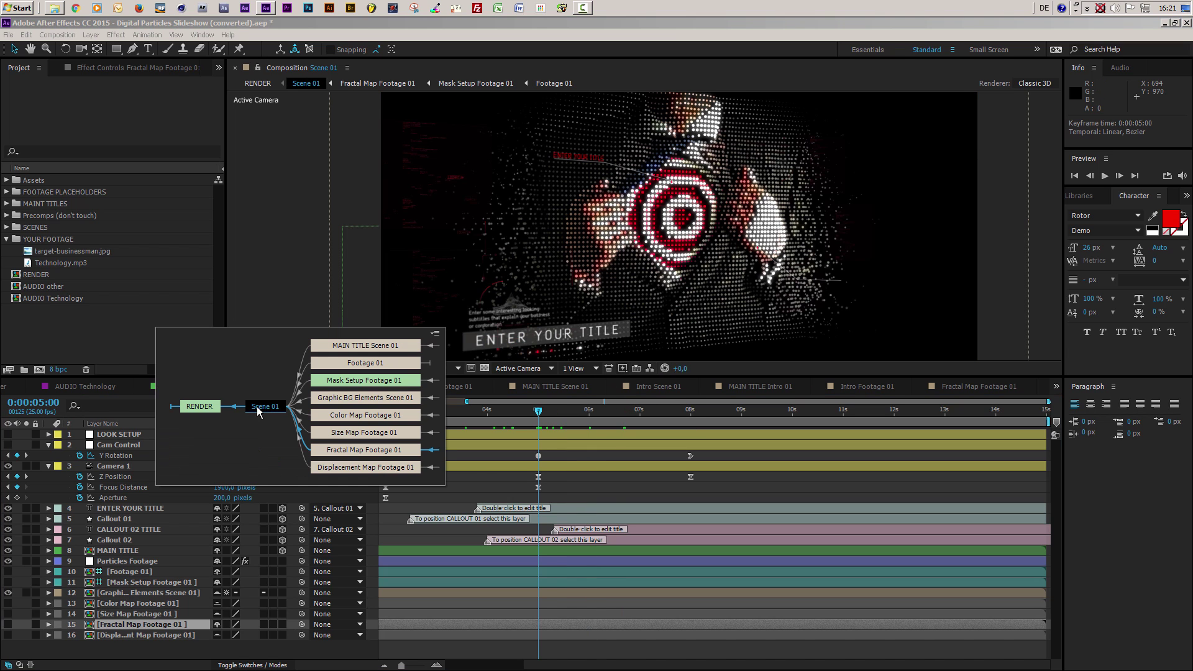
left_click(200, 406)
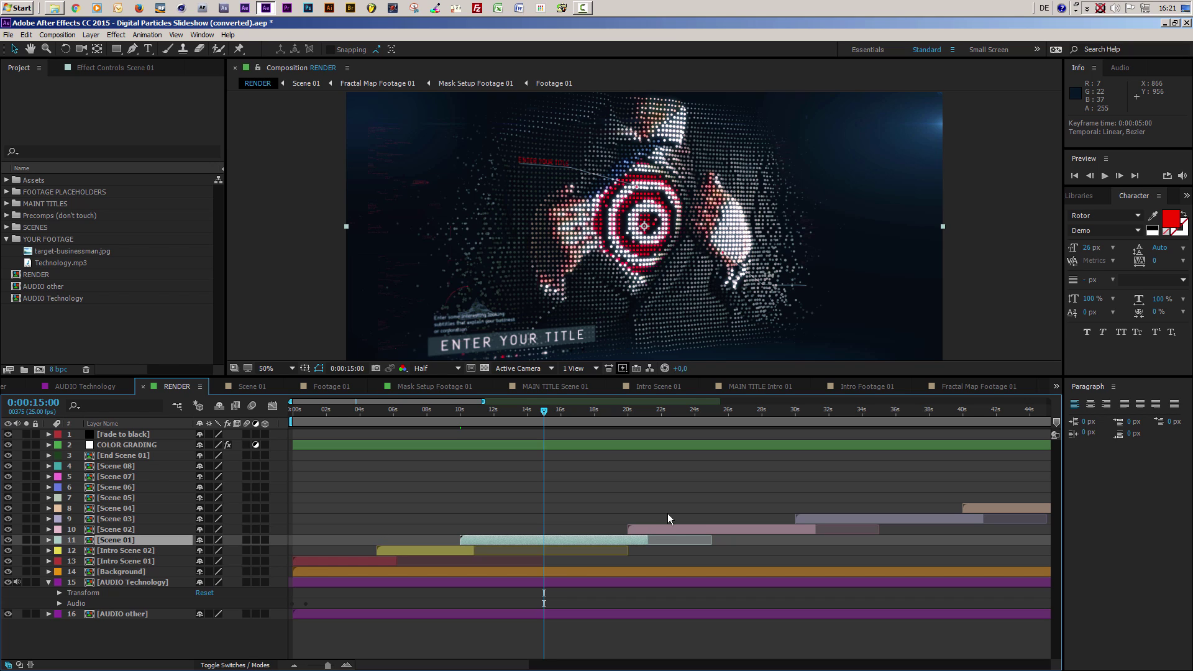
left_click(132, 531)
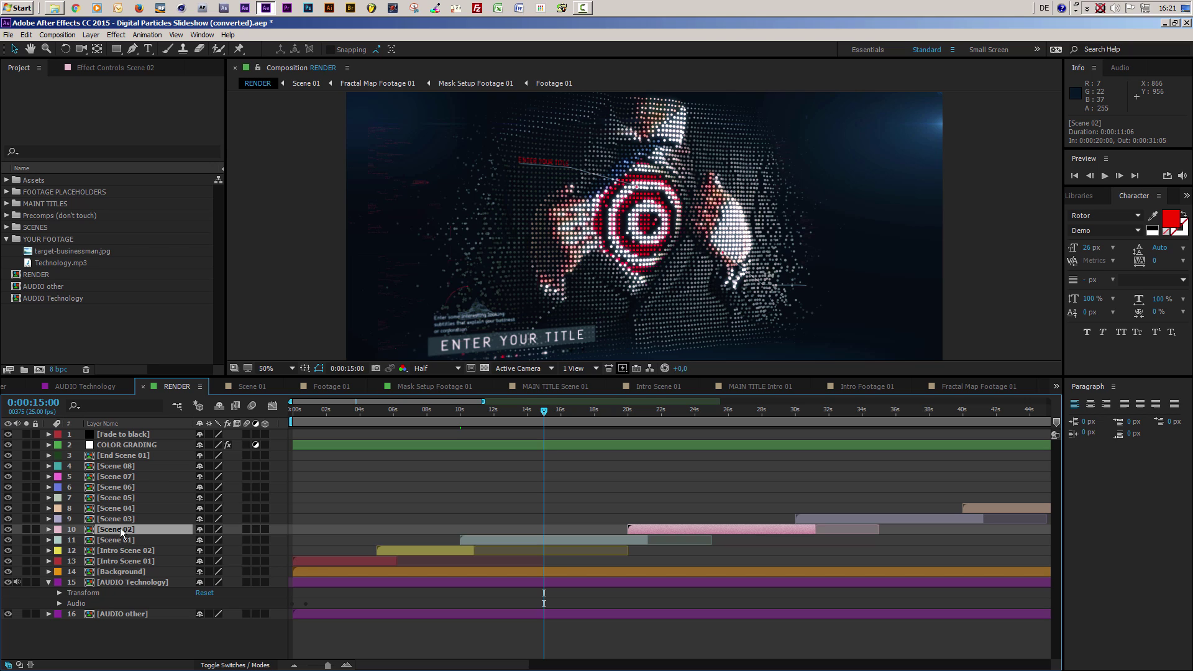
left_click(119, 456, "shift")
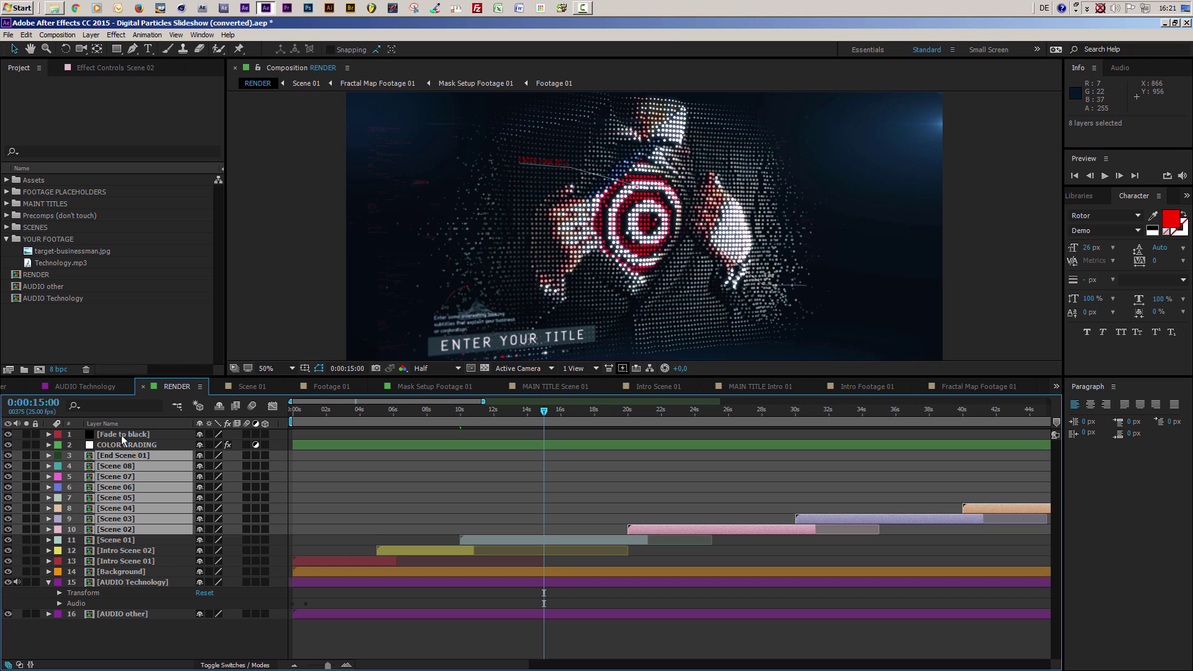
left_click(122, 435, "ctrl")
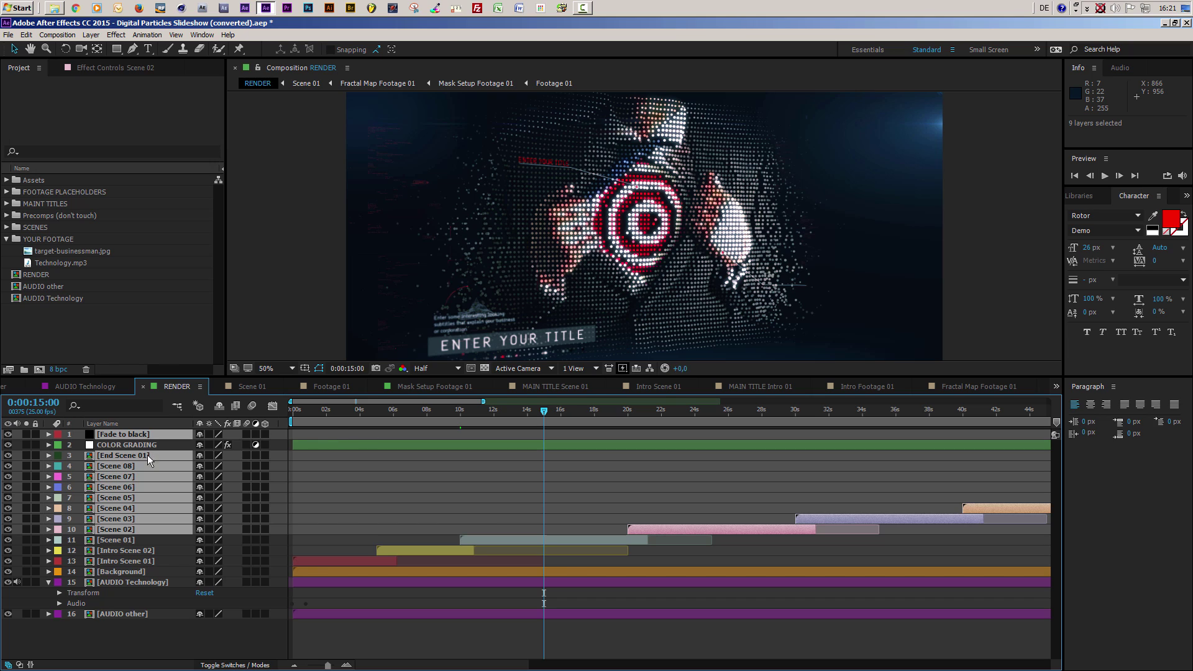
scroll(519, 515, "down", 4)
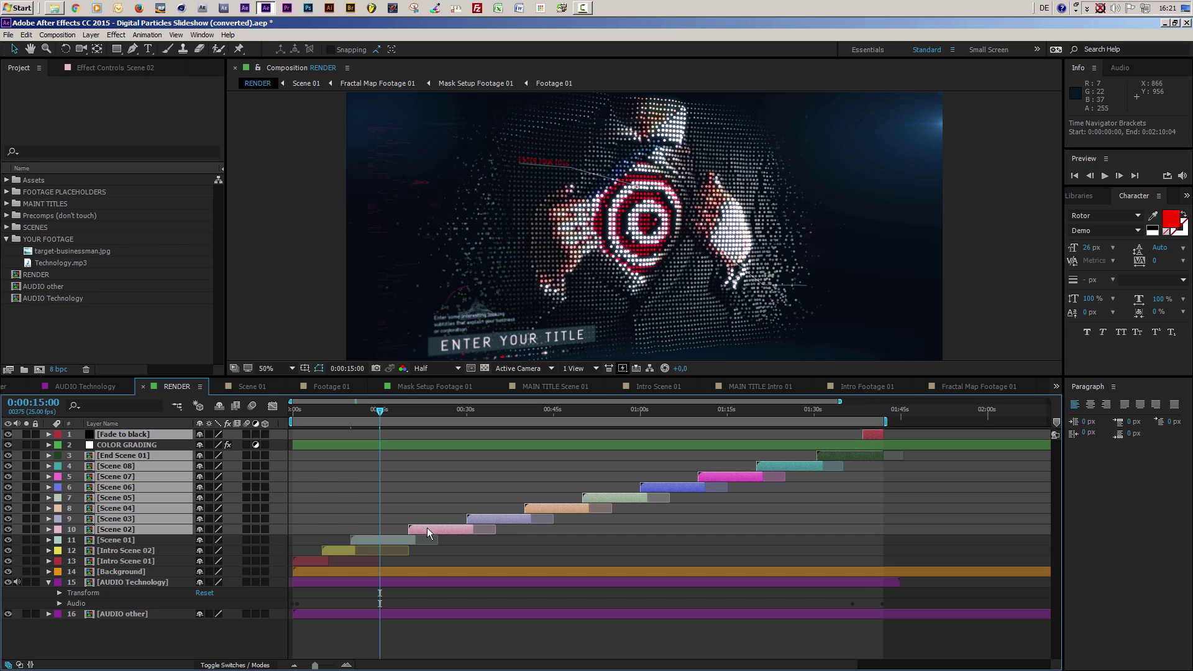
left_click_drag(427, 527, 399, 529)
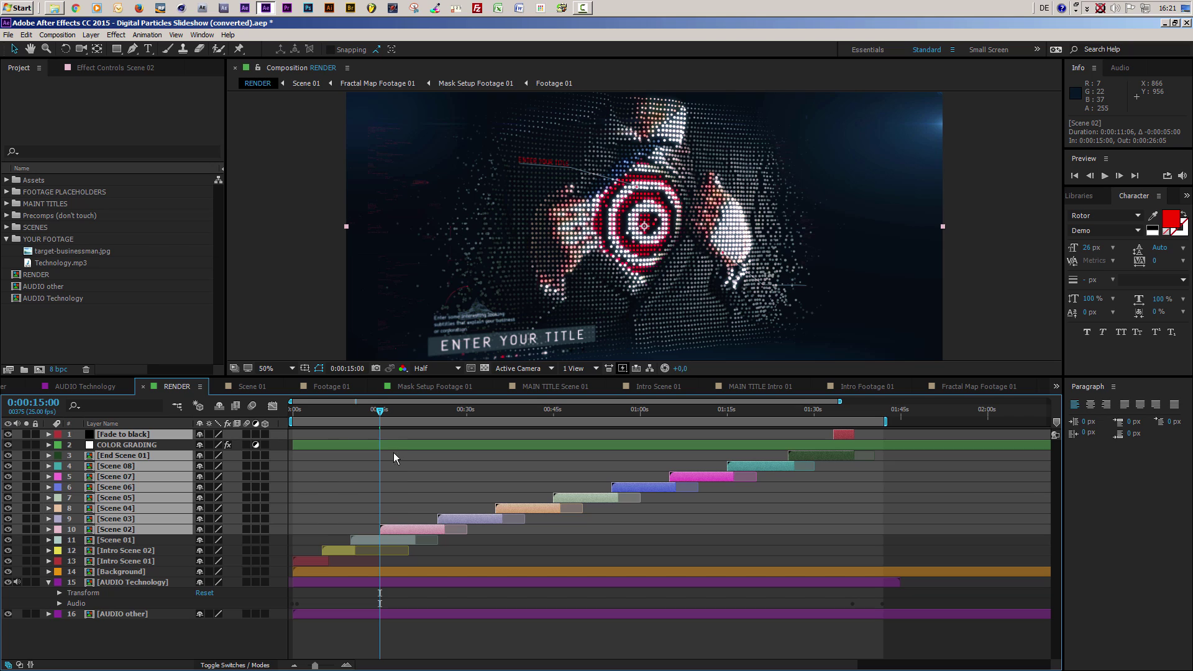
Shift the Scene 01 layer's Opacity keyframes to start at 0:00:15:00 and trim the layer's end to 0:00:16:05.
left_click(390, 540)
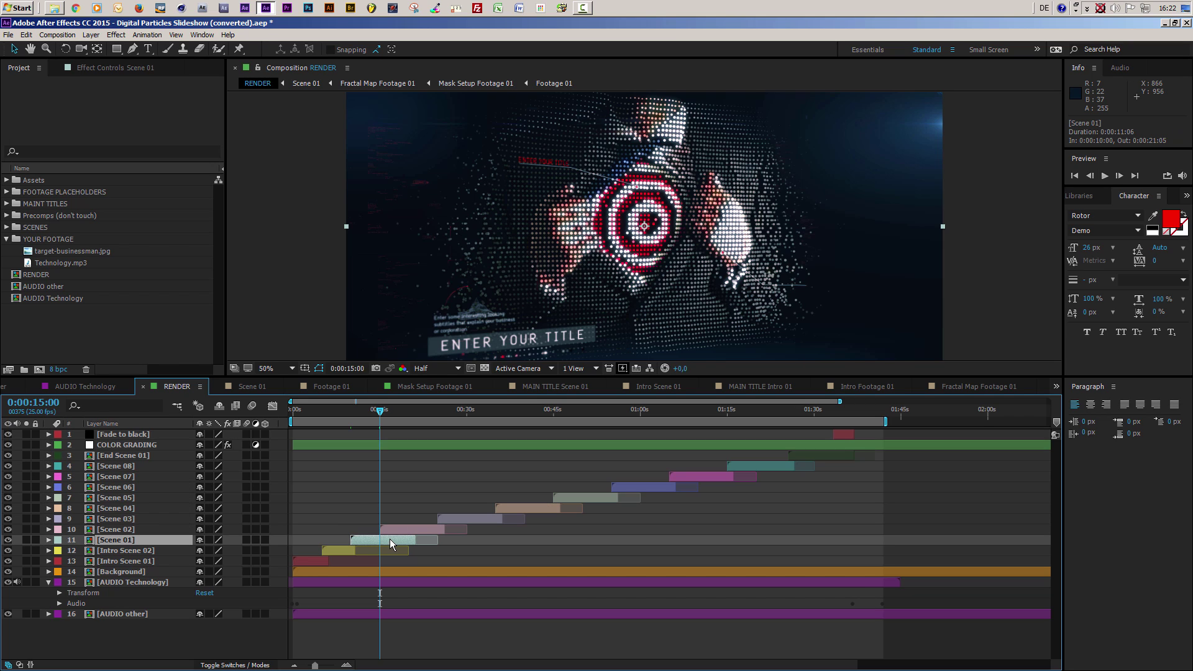
key("t")
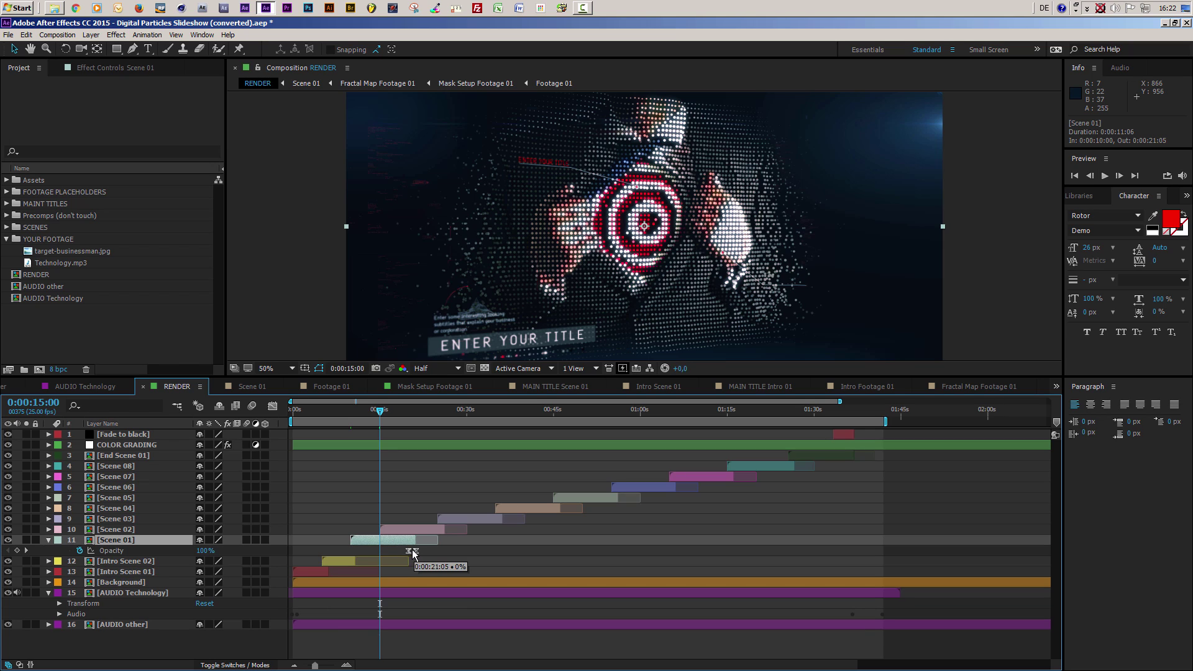
left_click_drag(440, 546, 385, 552)
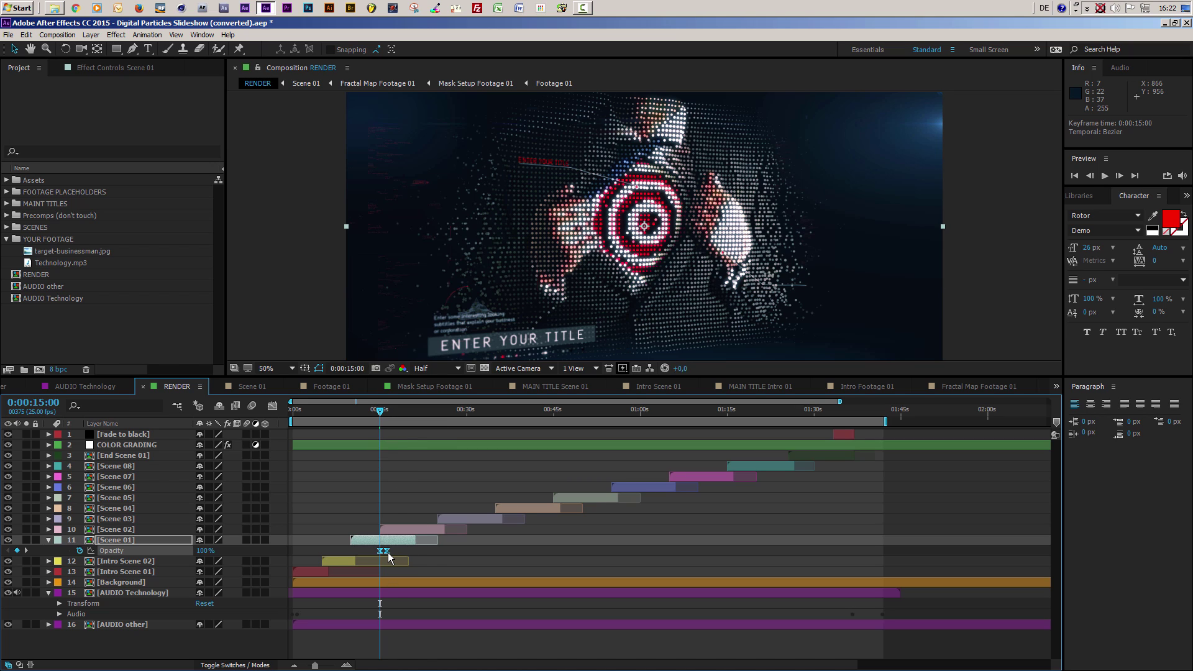
mouse_move(388, 551)
key("k")
left_click_drag(414, 539, 394, 540)
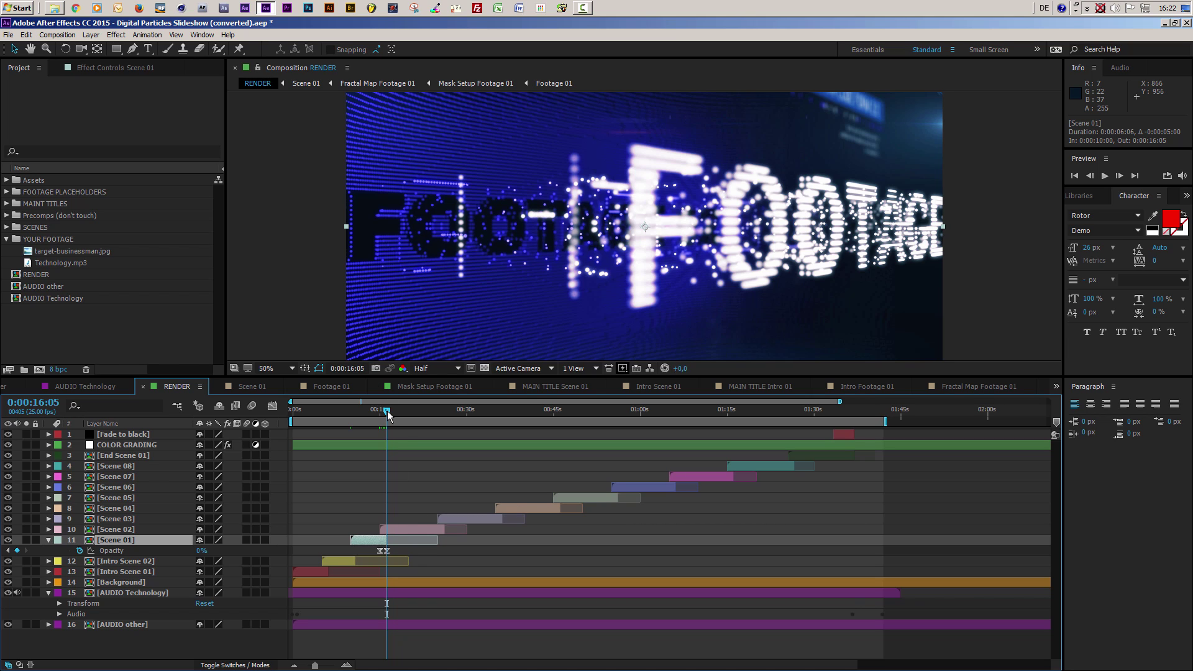
Preview RENDER from the Scene 01 transition to 0:00:38:00 and collapse the Scene 01 layer's properties.
left_click_drag(387, 415, 384, 415)
left_click_drag(383, 415, 522, 413)
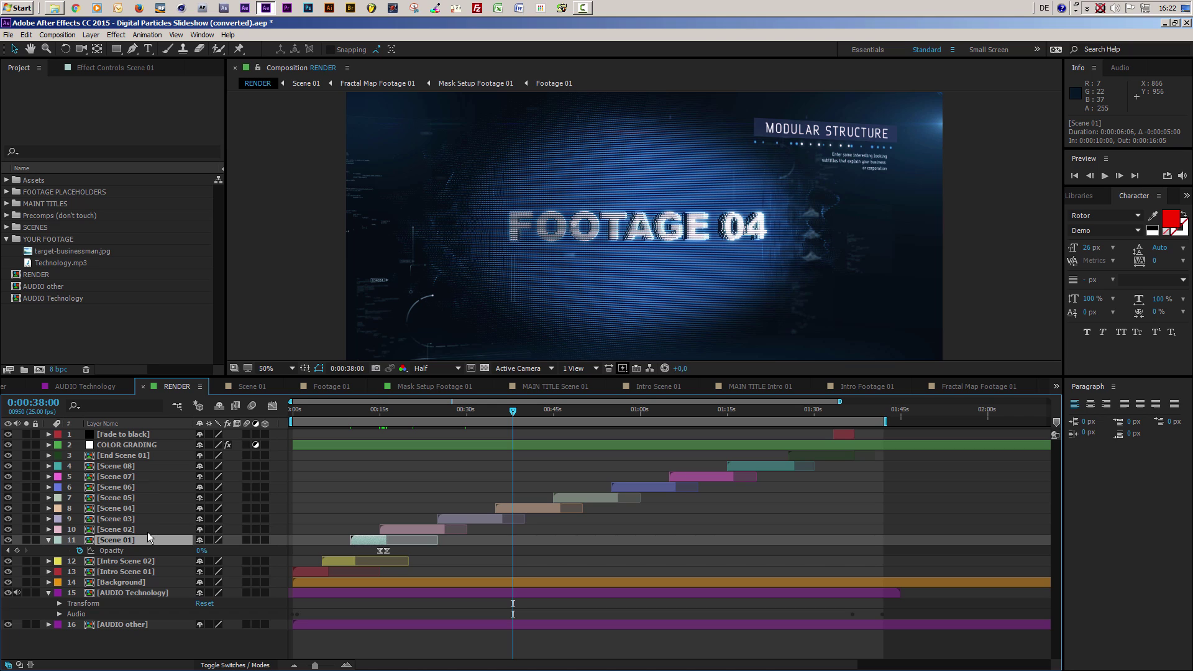
left_click(48, 540)
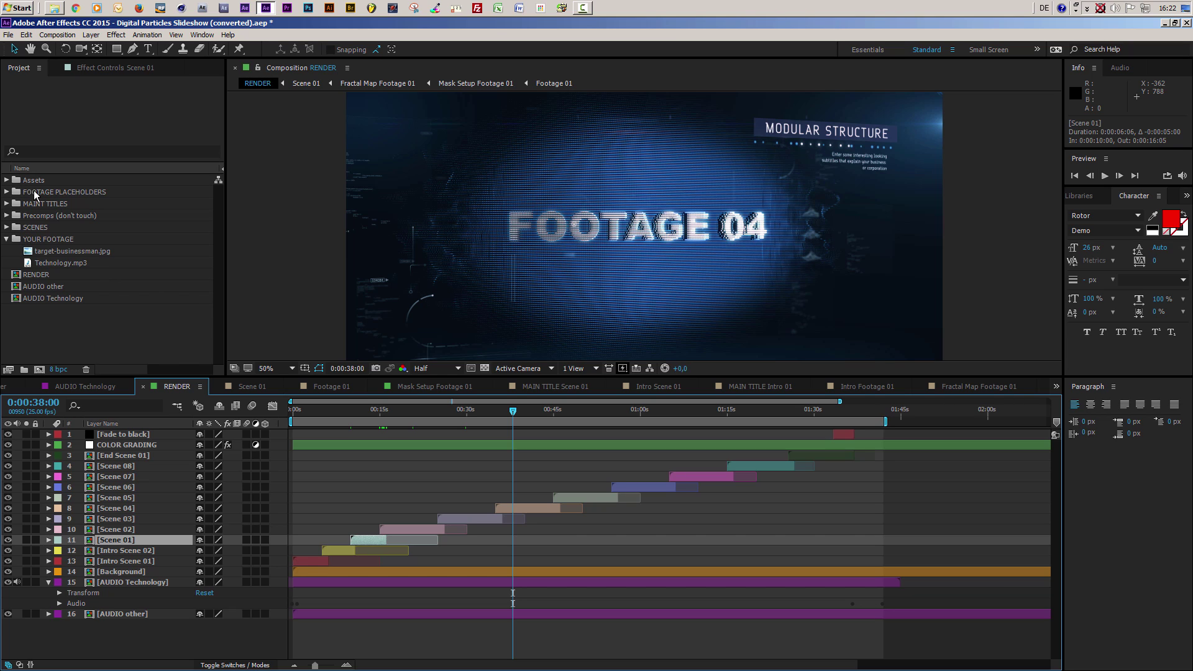
Expand the SCENES folder and its Additional Scenes subfolder, enlarging the project list to show more items.
left_click(128, 318)
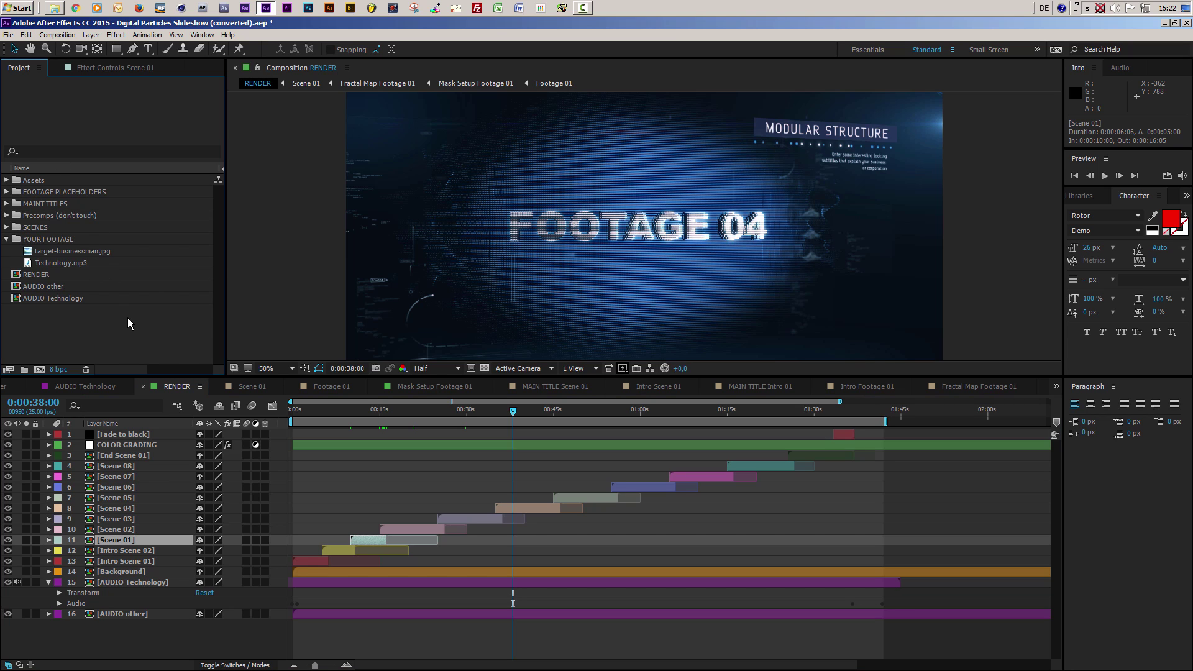
left_click(17, 228)
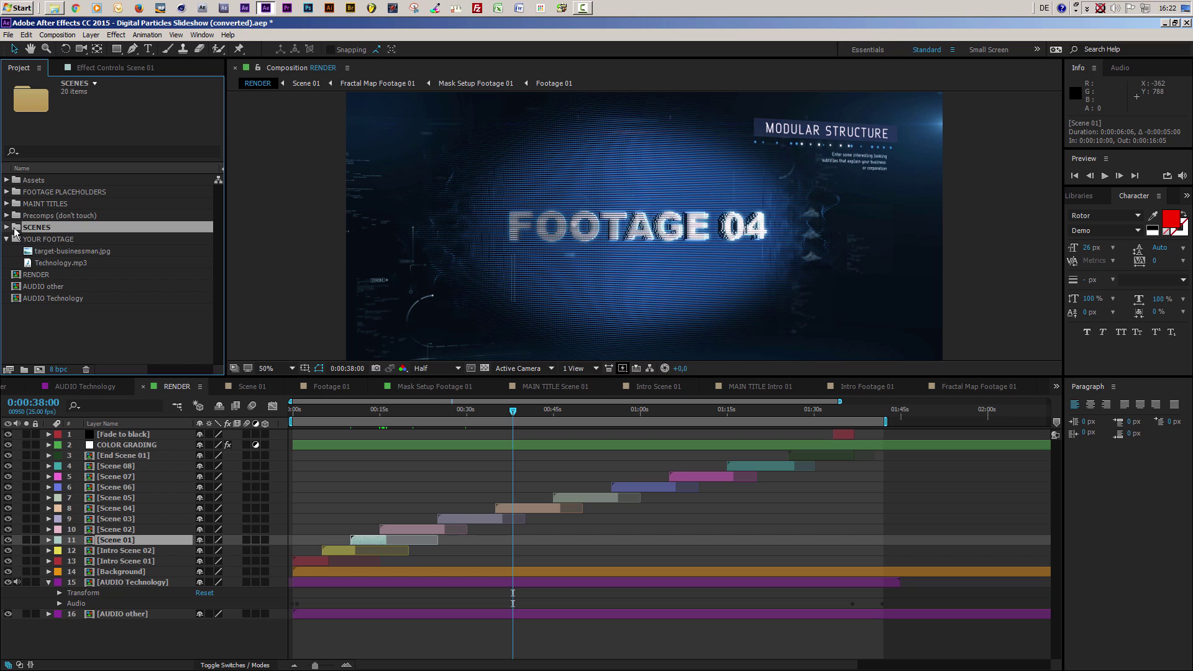
left_click(7, 228)
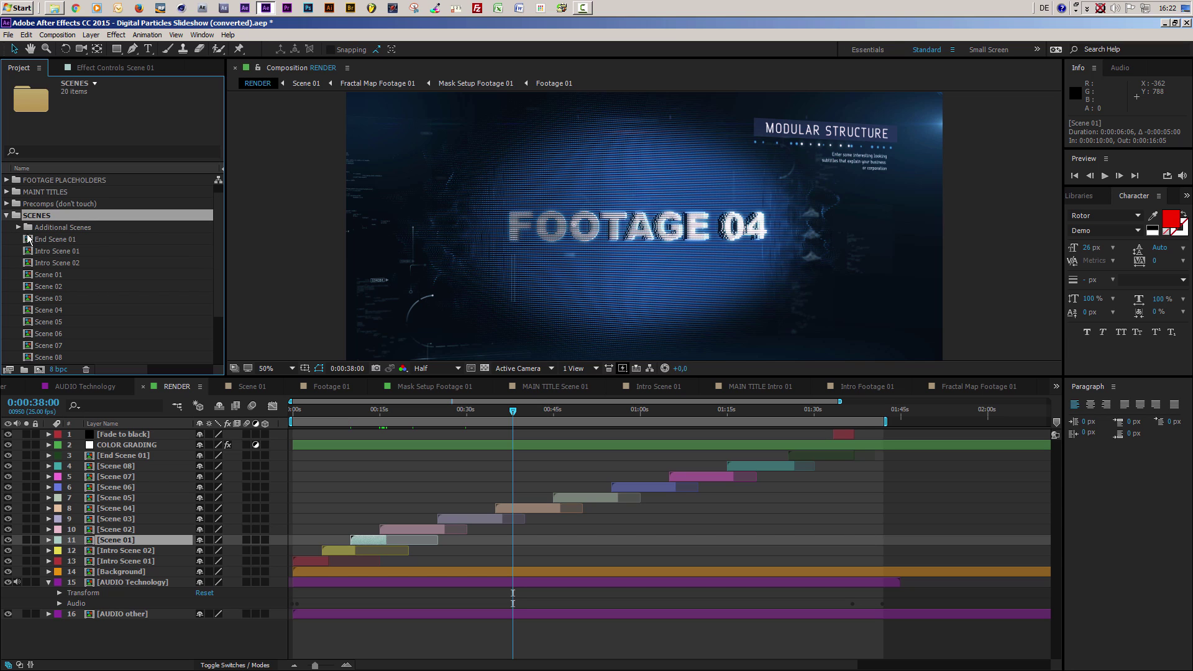
left_click_drag(131, 380, 134, 435)
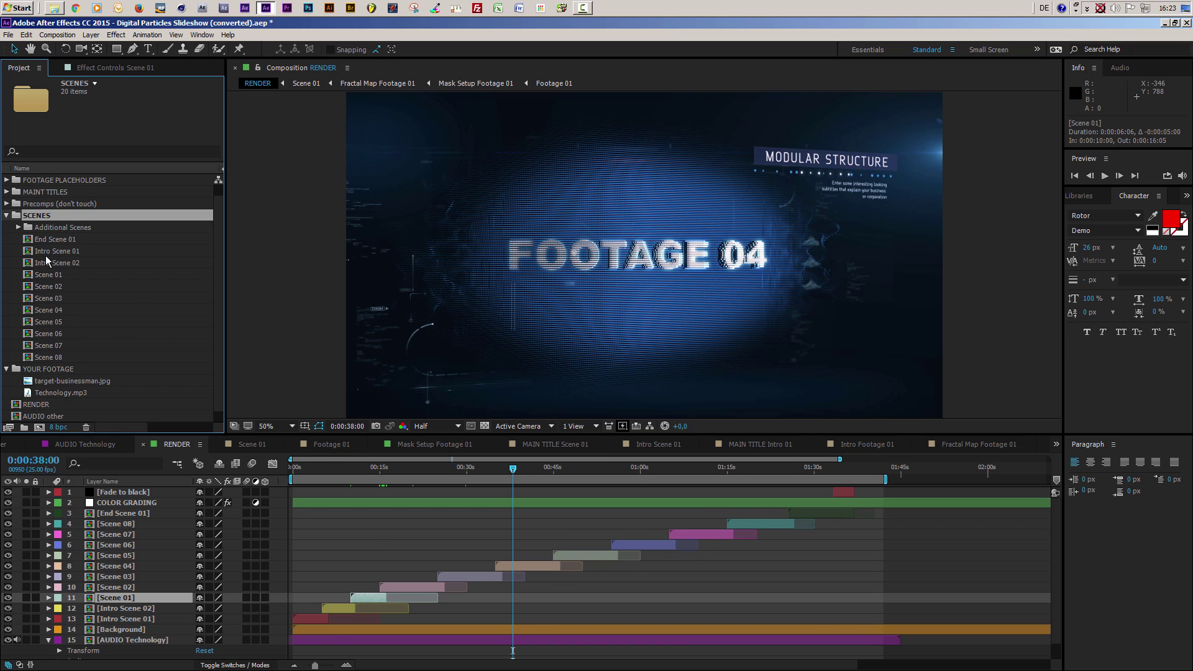
left_click(38, 232)
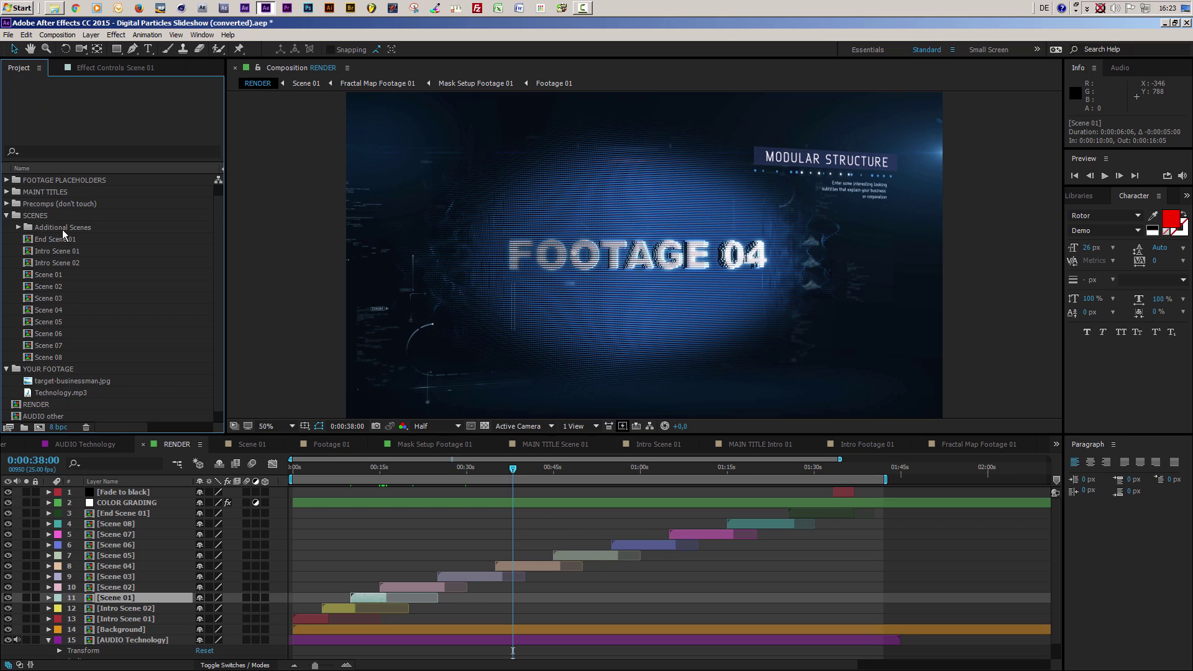
left_click(19, 228)
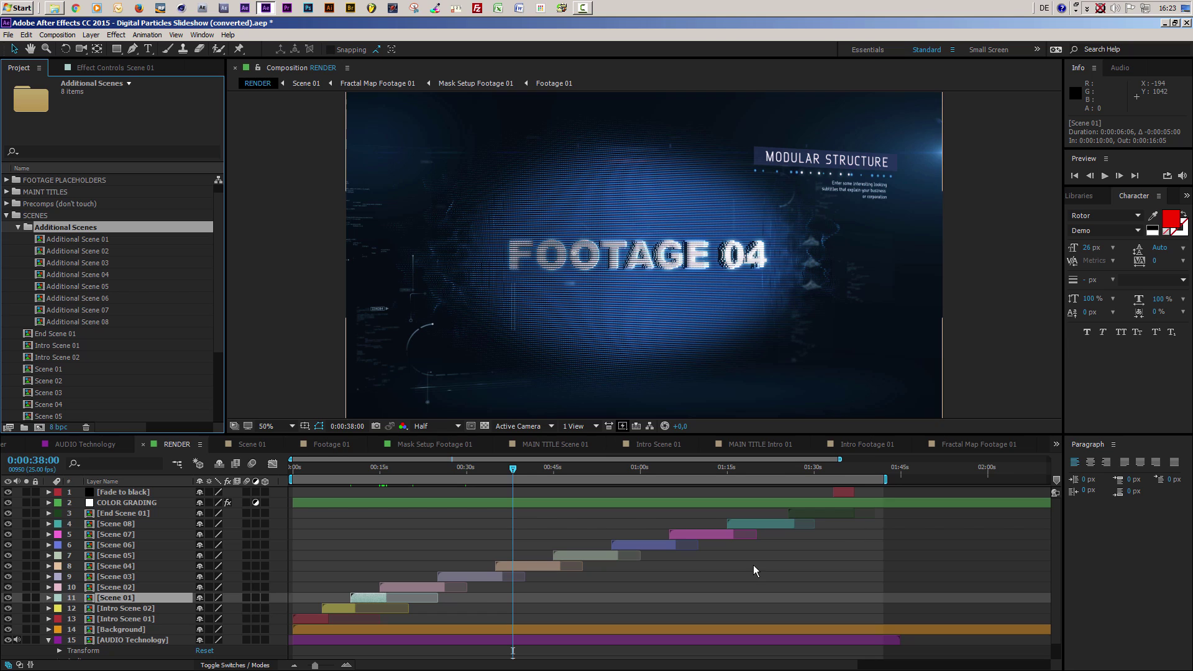
Duplicate the Scene 08 layer in RENDER and replace the upper copy's source with Additional Scene 01.
left_click(756, 524)
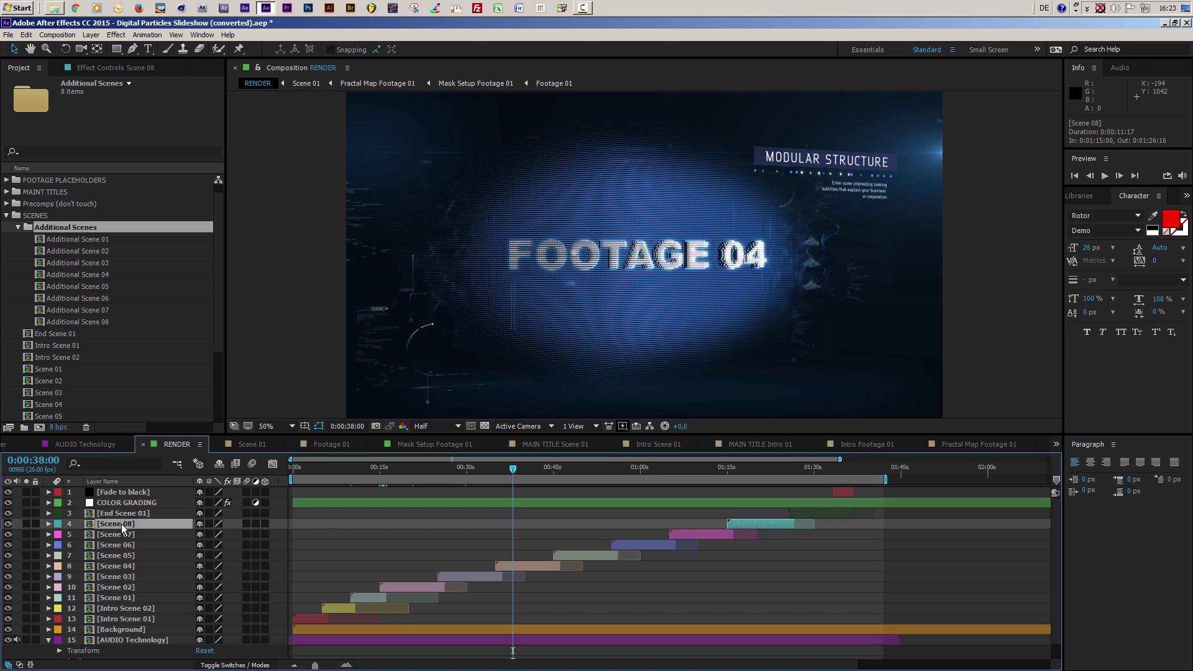
key("ctrl+d")
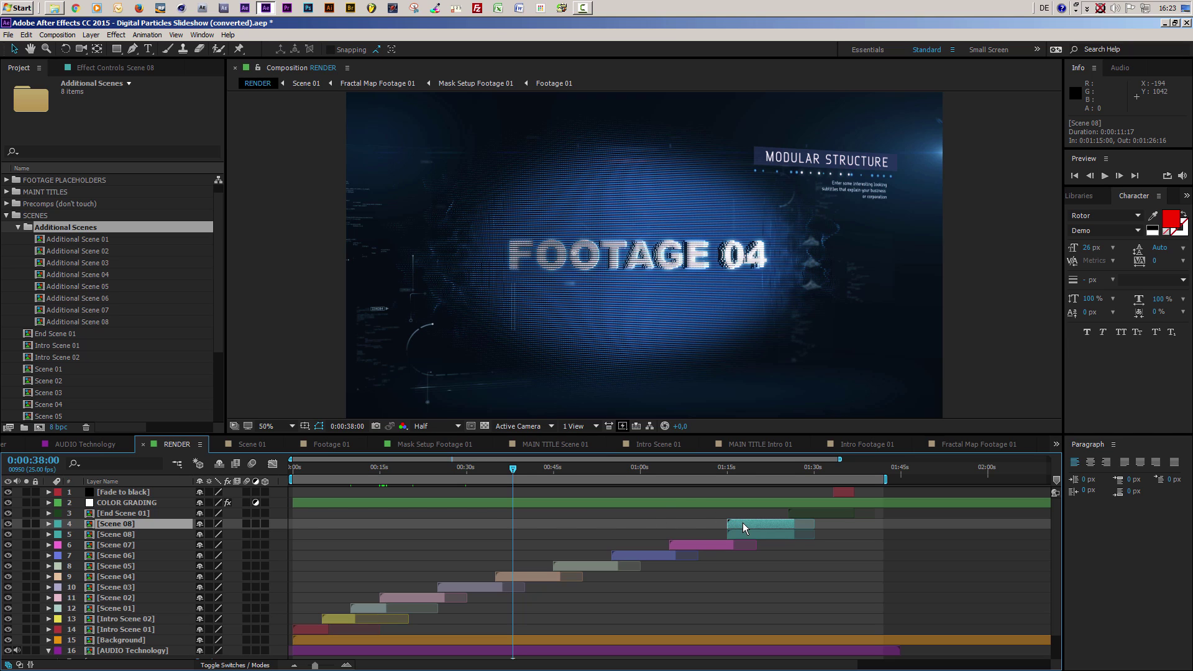
left_click(74, 240)
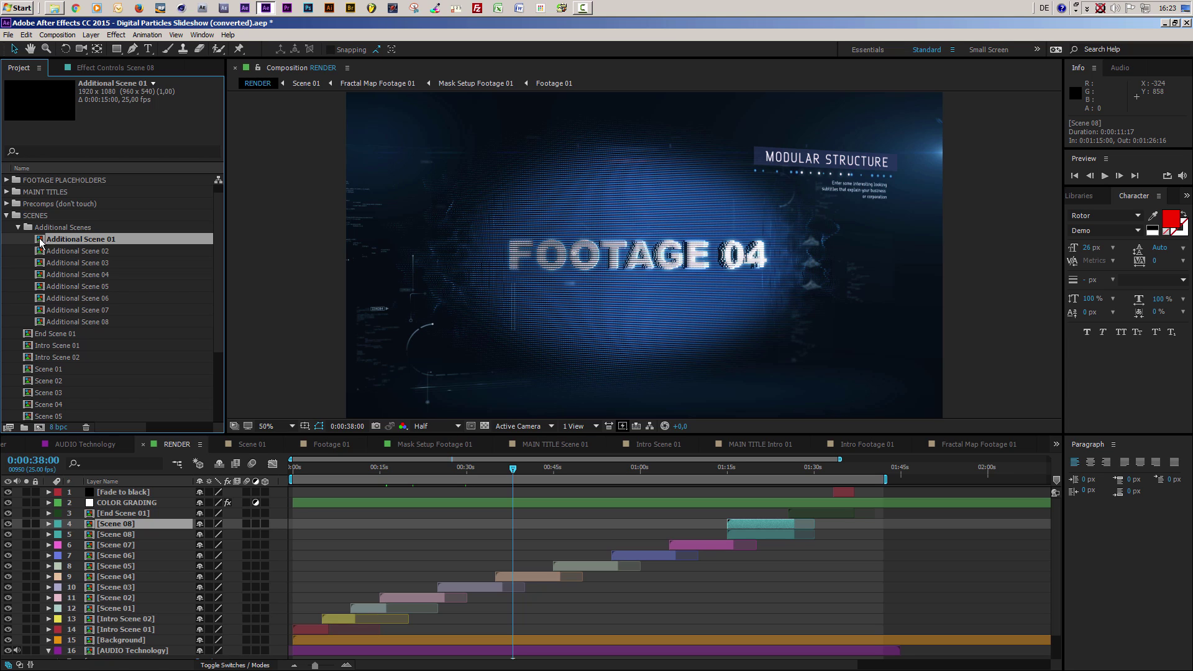
left_click_drag(40, 242, 146, 524)
key("alt")
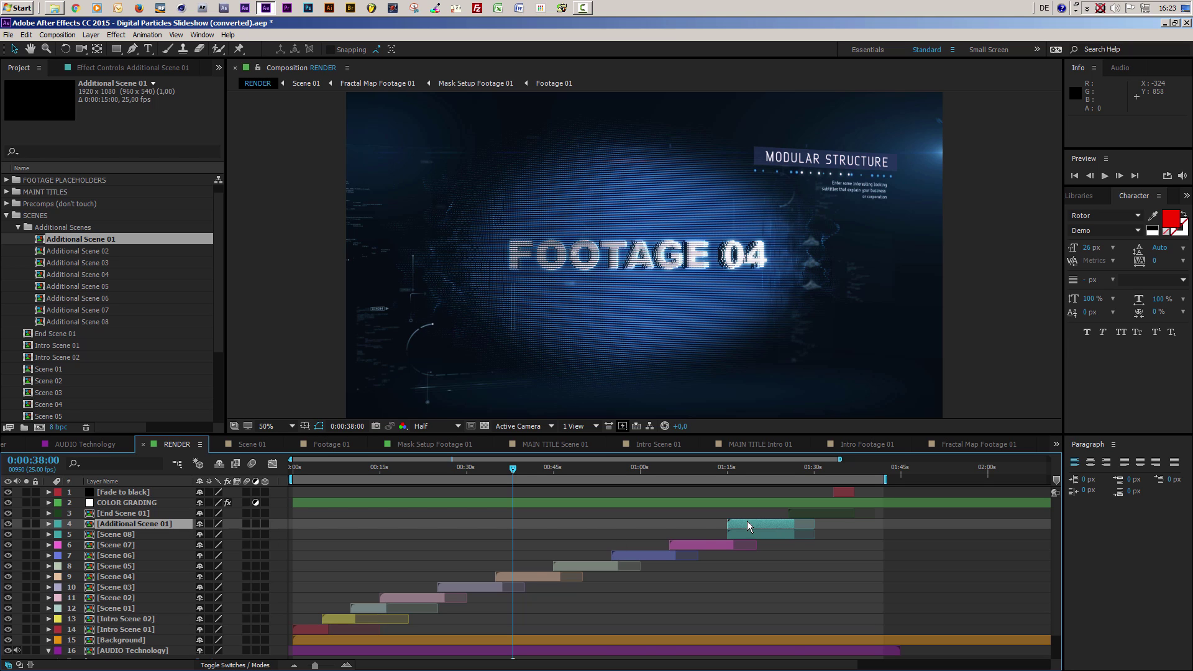
left_click(778, 535)
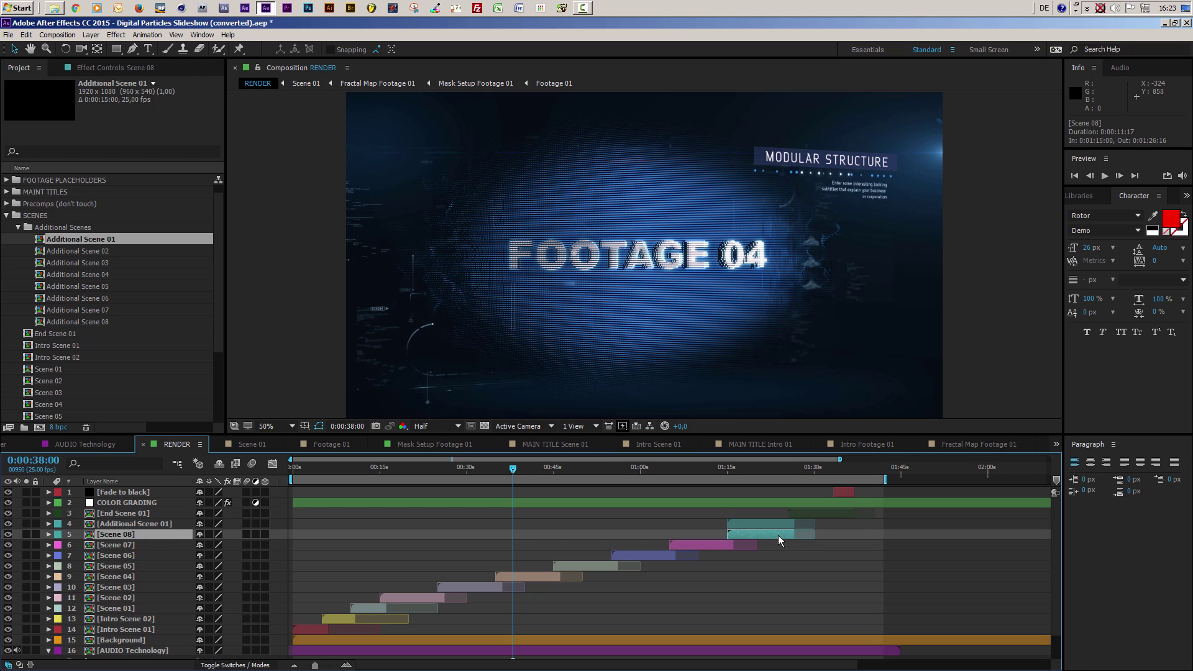
Reveal Scene 08's Opacity keyframes and shift Additional Scene 01, End Scene 01 and Fade to black together so Additional Scene 01 starts at 0:01:25:00.
key("t")
scroll(807, 562, "up", 5)
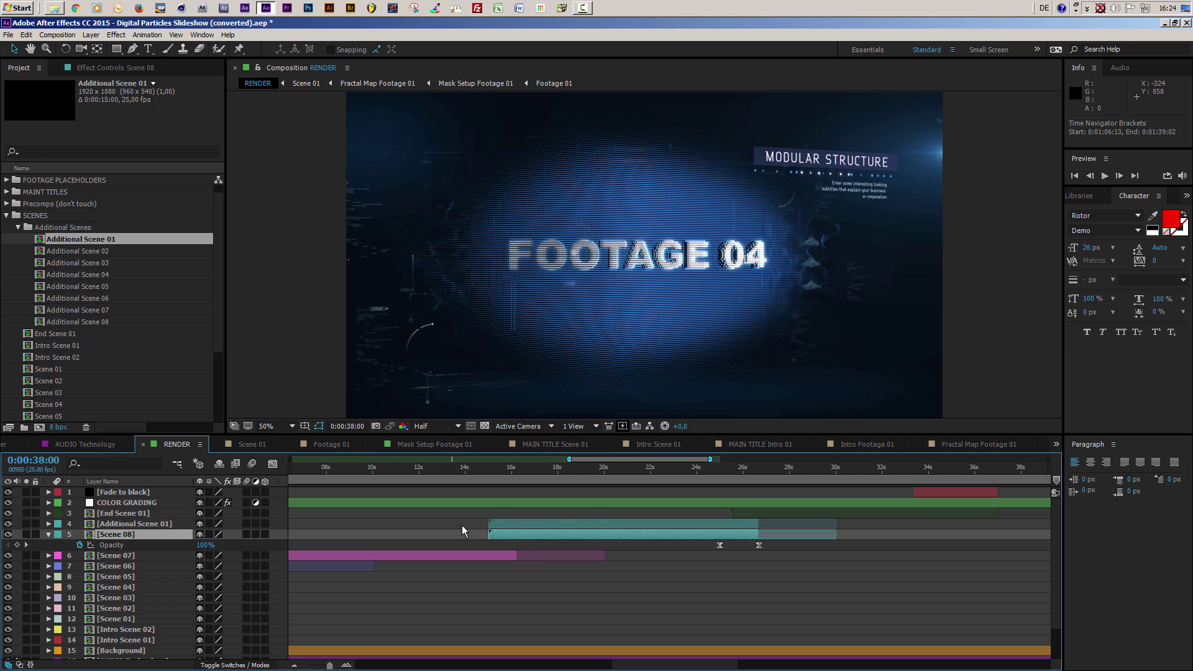
left_click(136, 526)
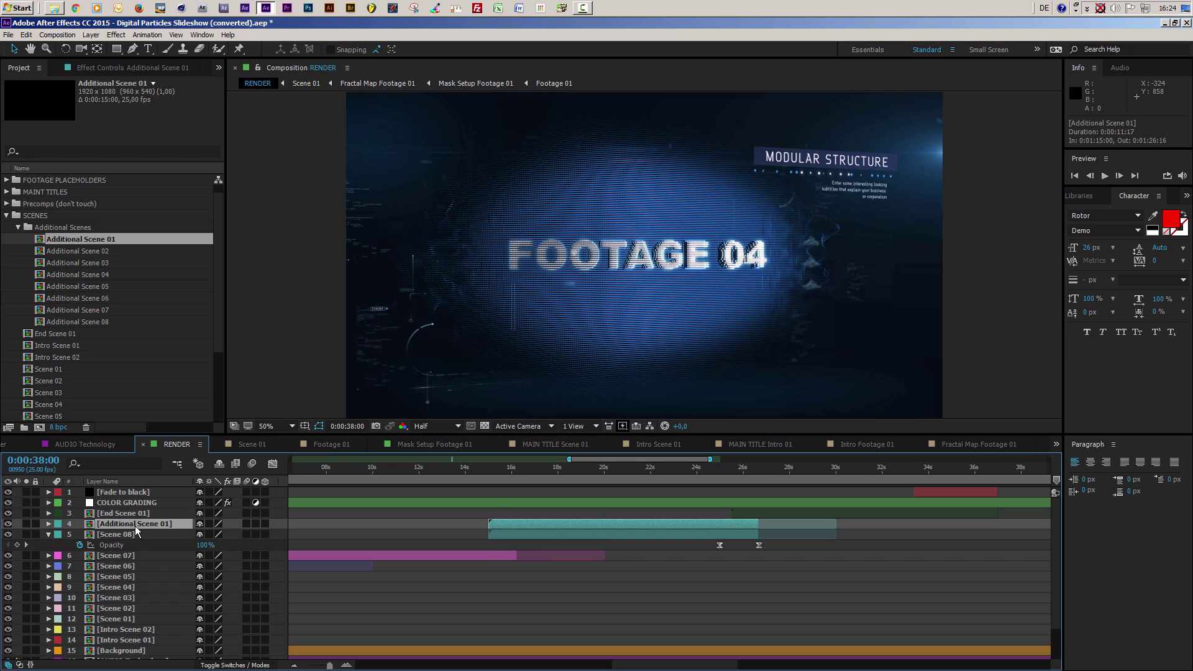
left_click(142, 515, "ctrl")
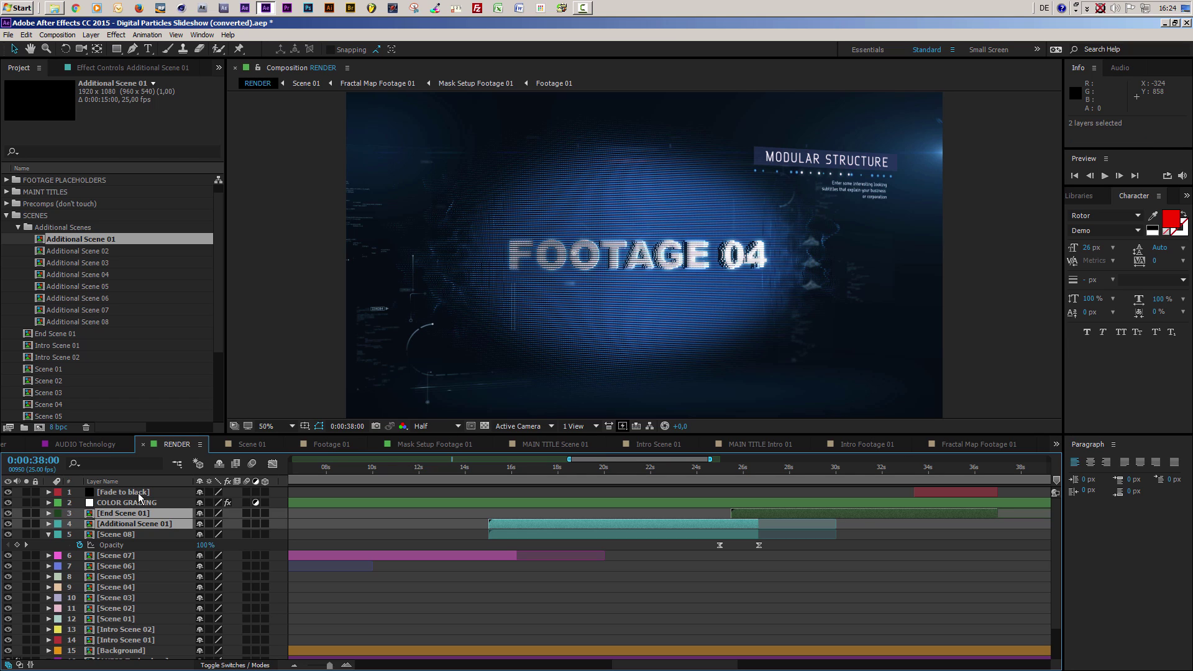
left_click(139, 496, "ctrl")
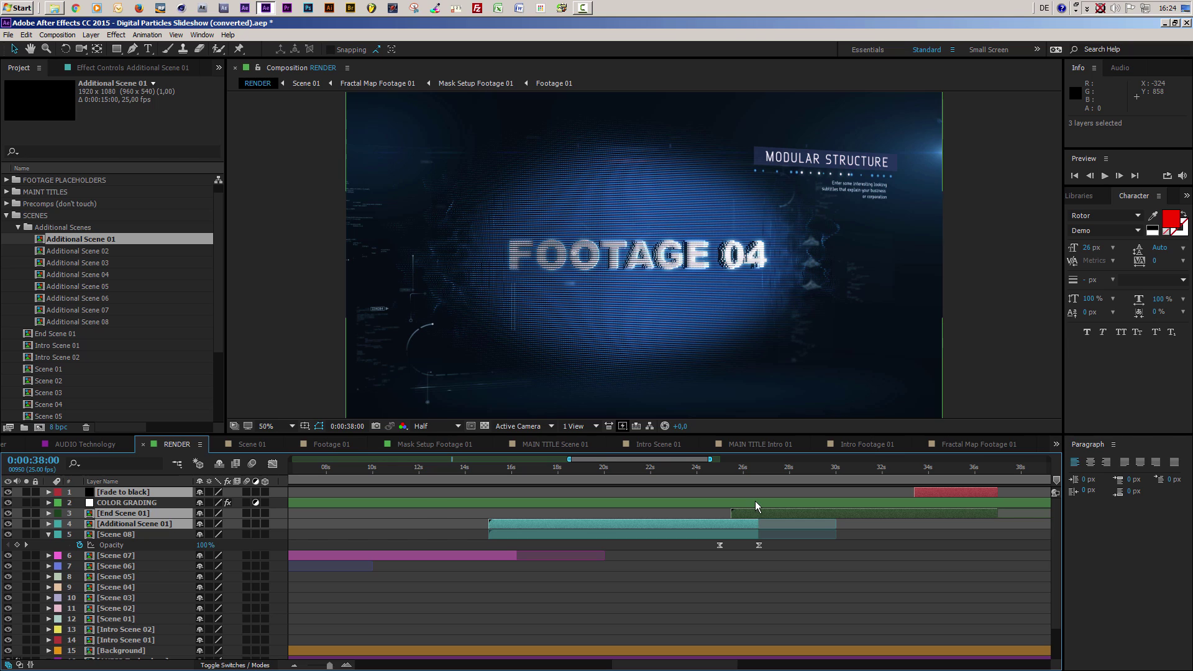
left_click_drag(495, 523, 725, 535)
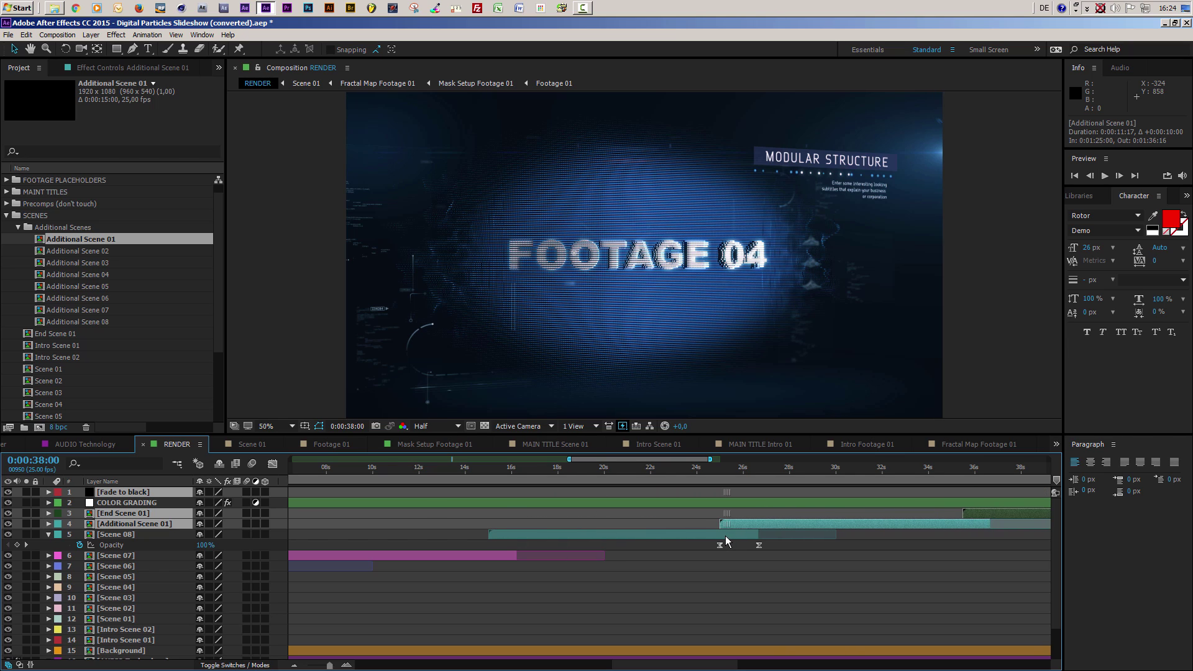
left_click(721, 468)
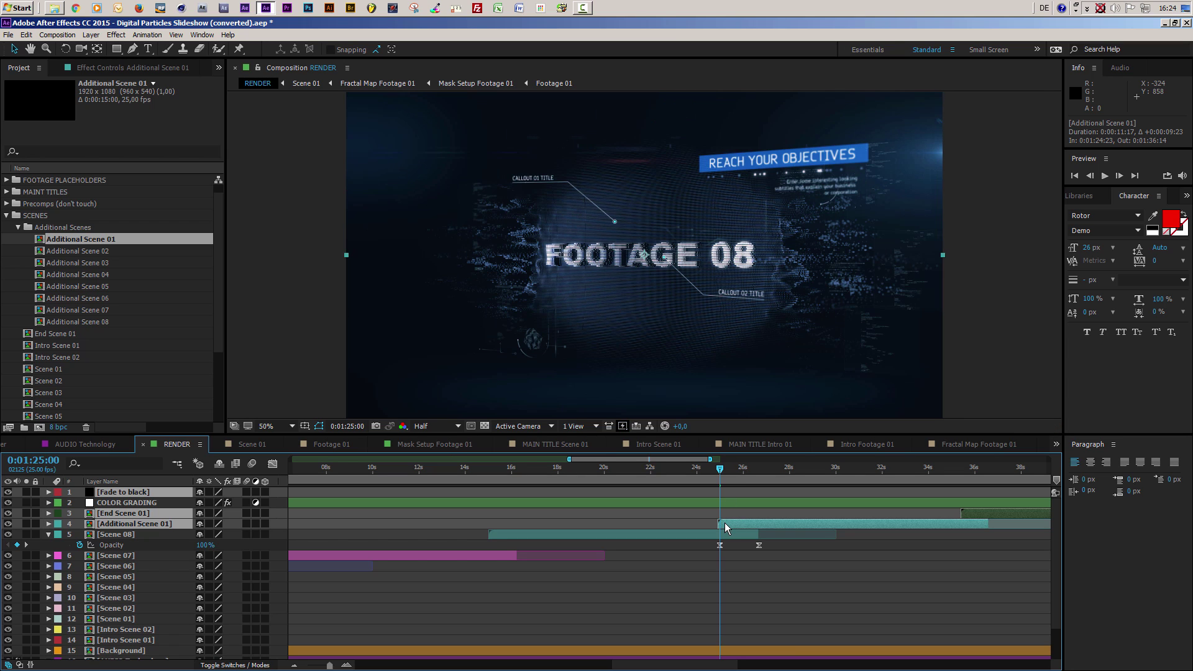
mouse_move(725, 523)
left_mouse_down()
mouse_move(747, 530)
mouse_move(736, 527)
left_mouse_up()
Preview the transition from Scene 08 into Additional Scene 01, stepping through RENDER from 0:01:25:00 to 0:01:32:03.
scroll(819, 565, "down", 3)
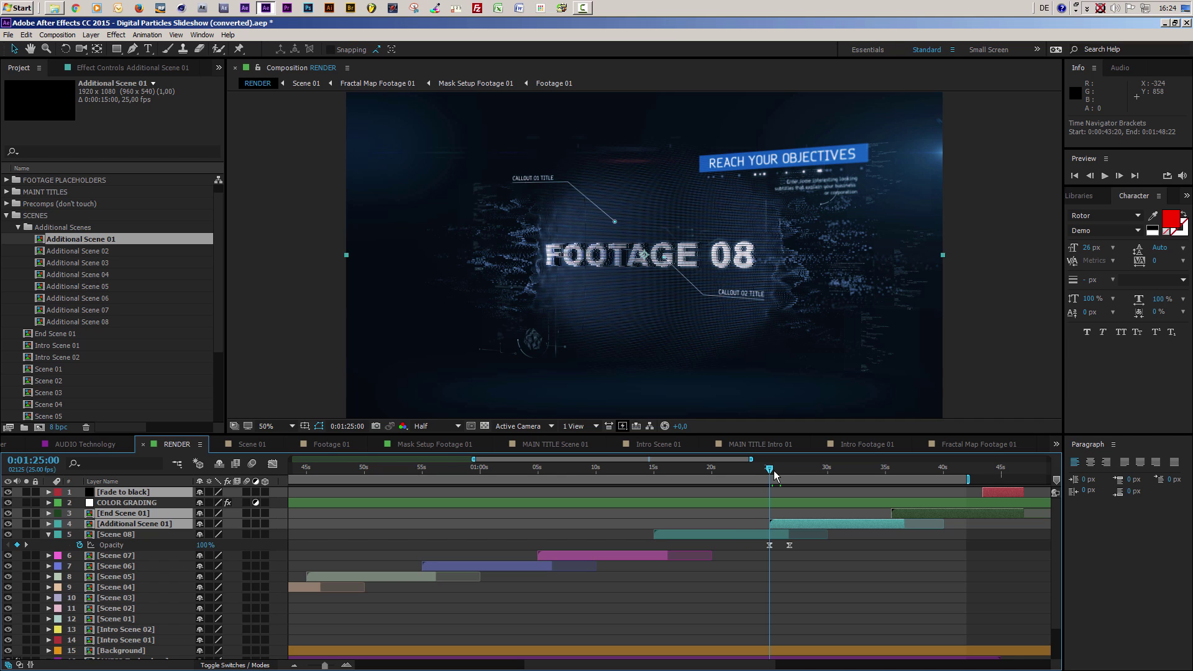
left_click(774, 476)
left_click(781, 476)
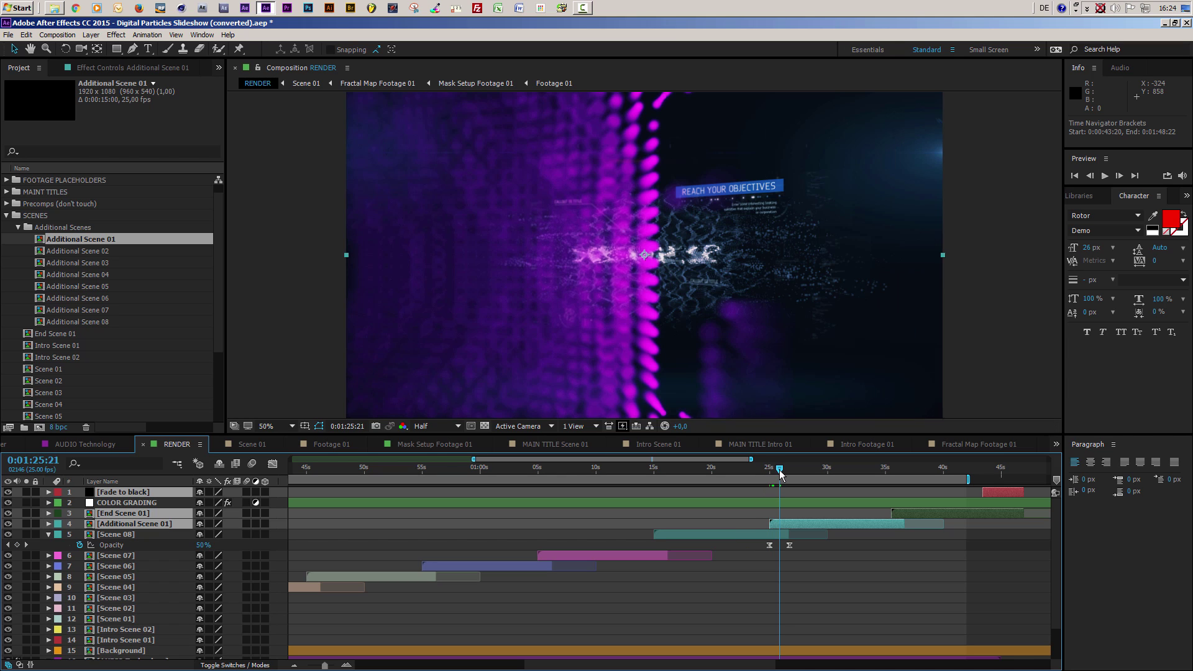
left_click(788, 476)
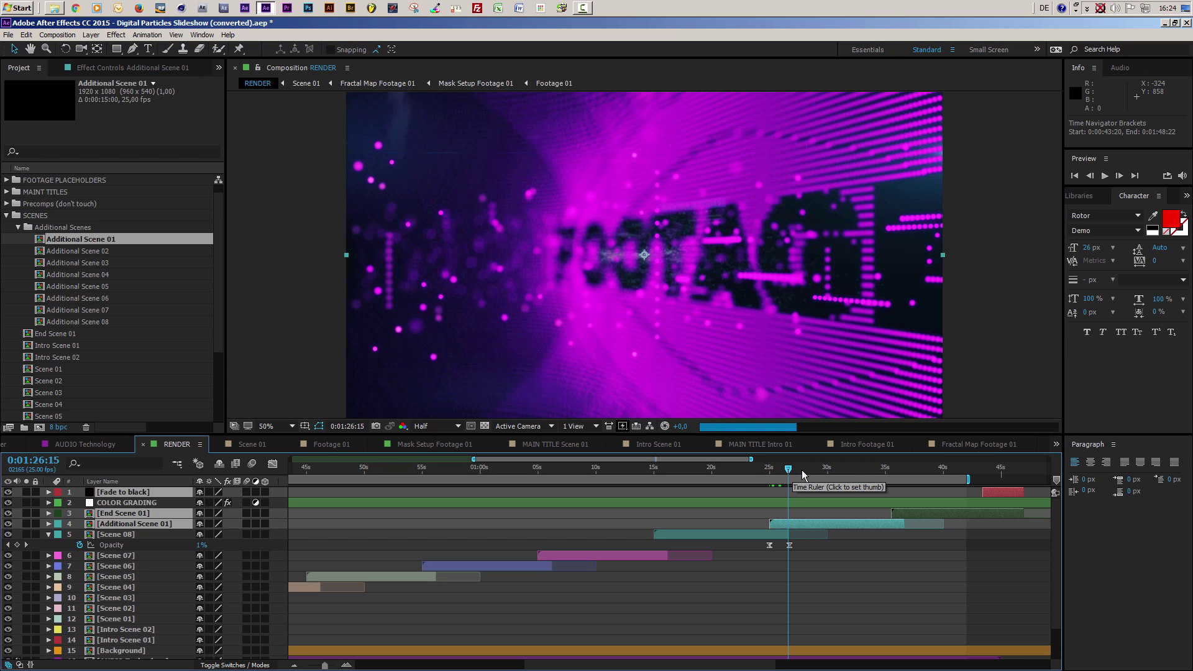
left_click(803, 476)
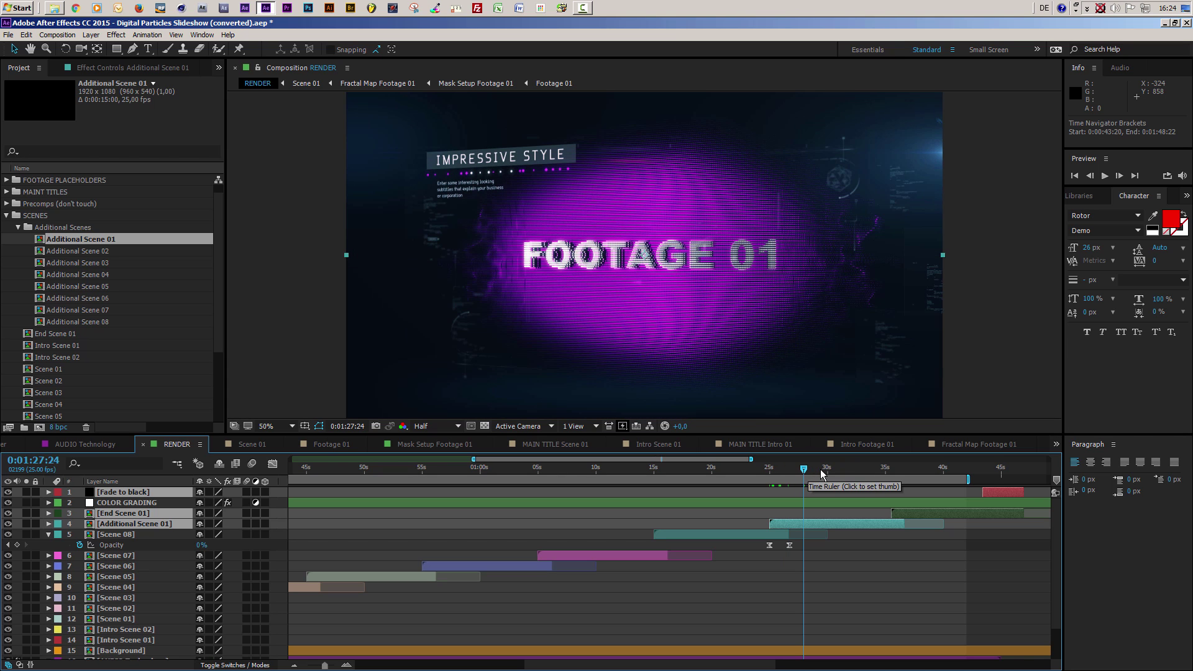
left_click(820, 474)
left_click(852, 470)
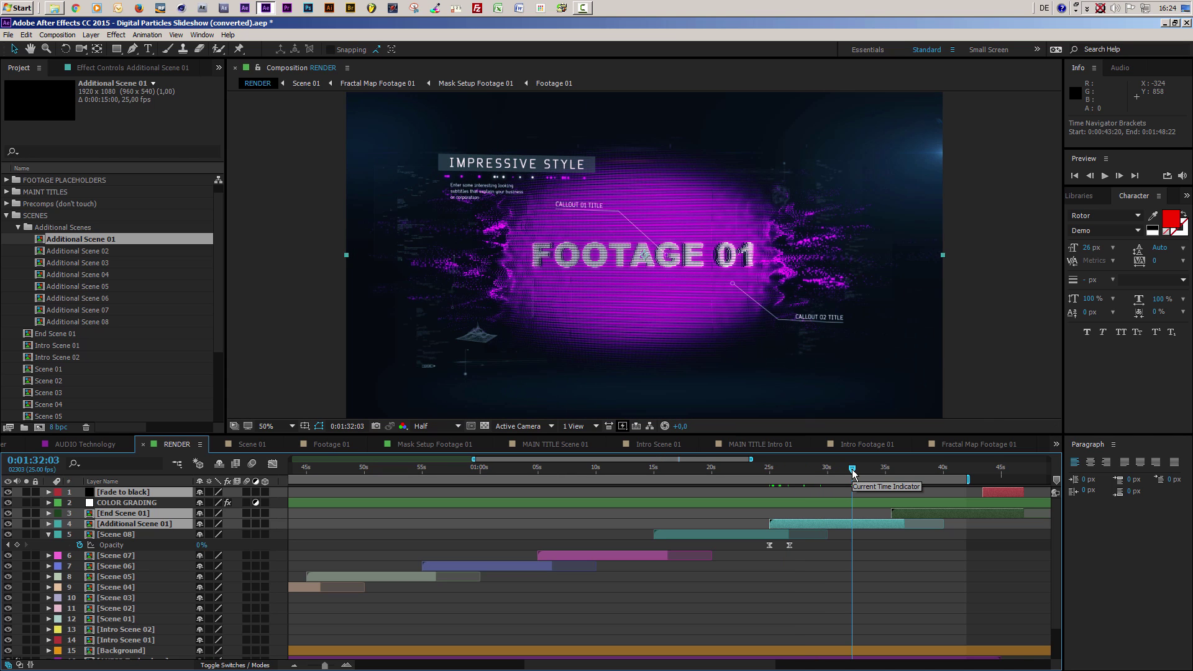